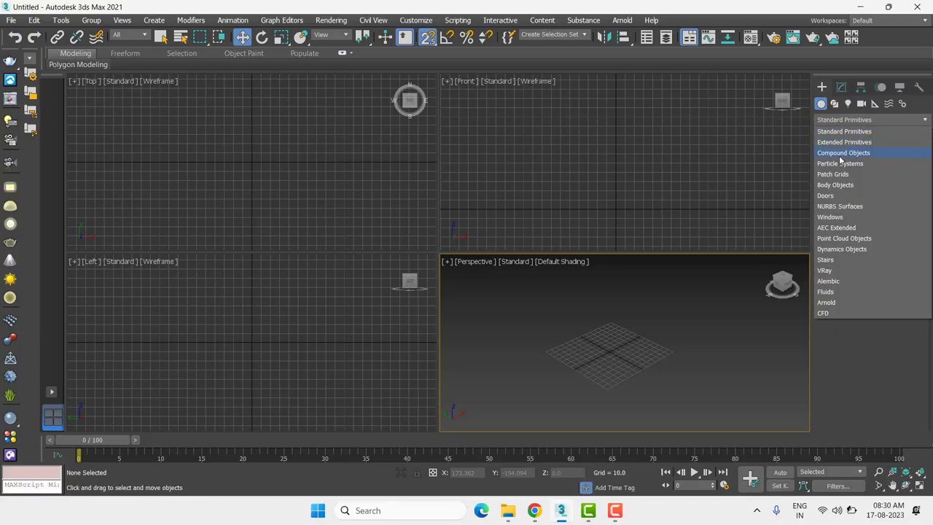
- Switch the Create panel category to Compound Objects to list ProBoolean and the other compound types
left_click(841, 155)
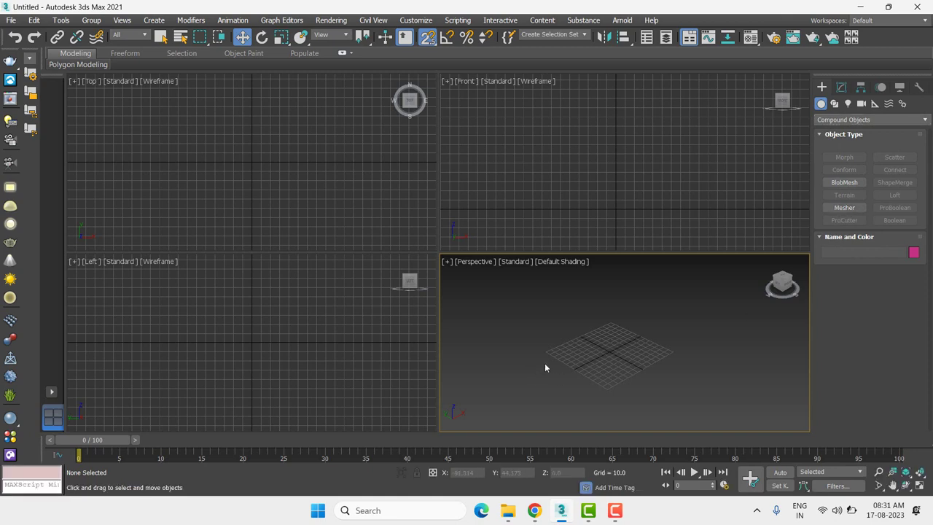
scroll(544, 362, "up", 5)
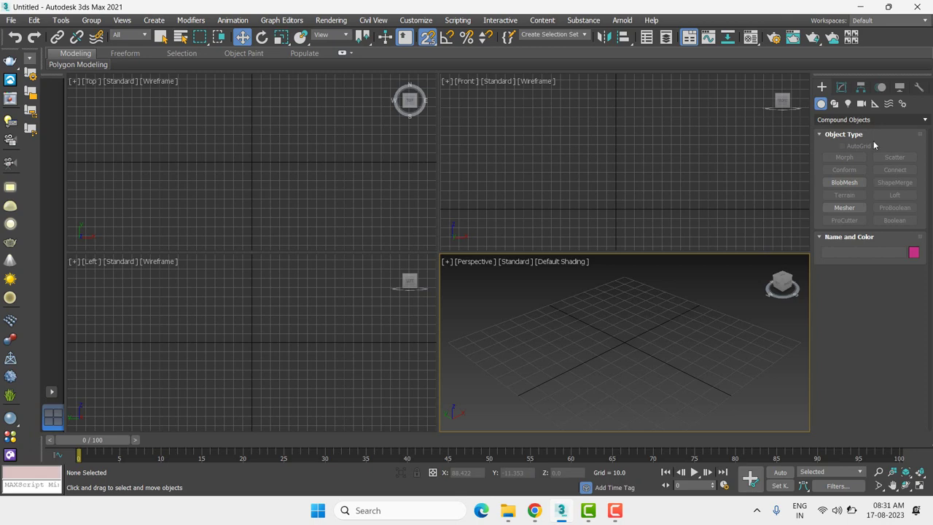
- Create Box001 in Standard Primitives as a thin upright plate, about 137 wide and 130 high
left_click(867, 120)
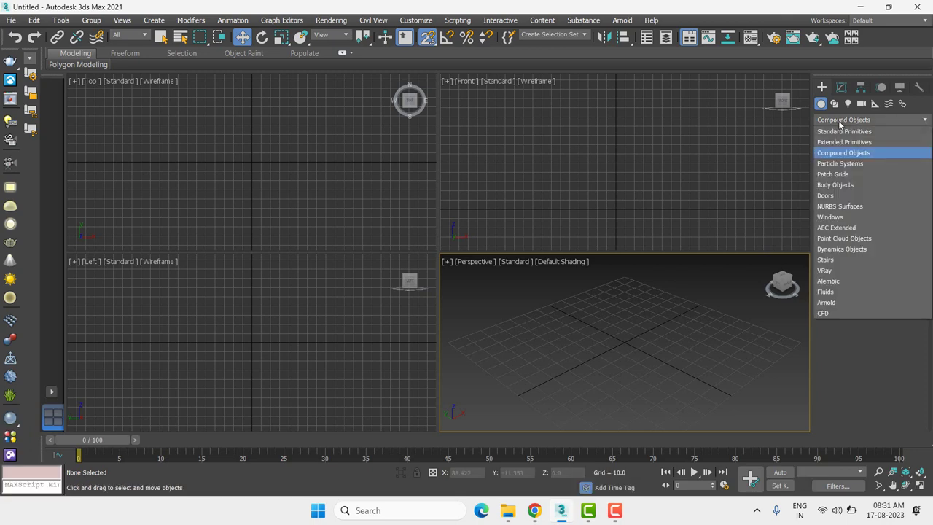
left_click(849, 131)
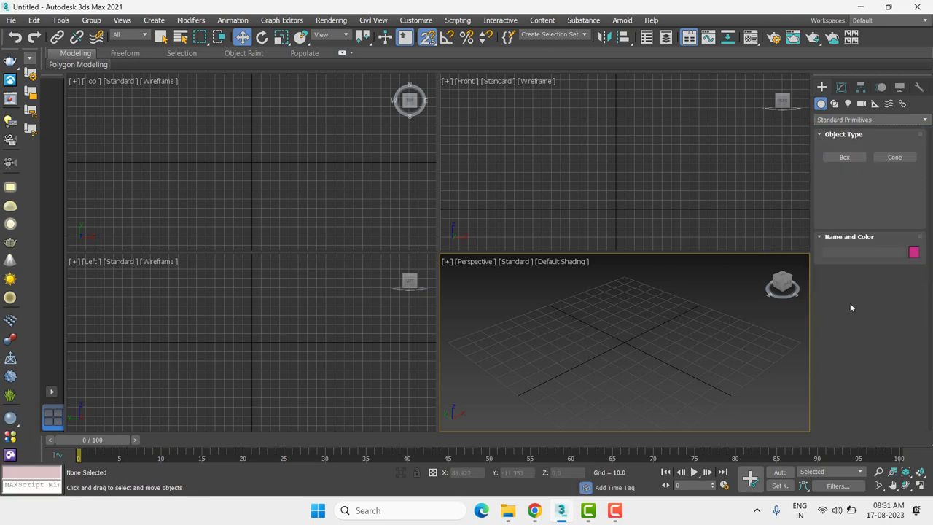
left_click(847, 158)
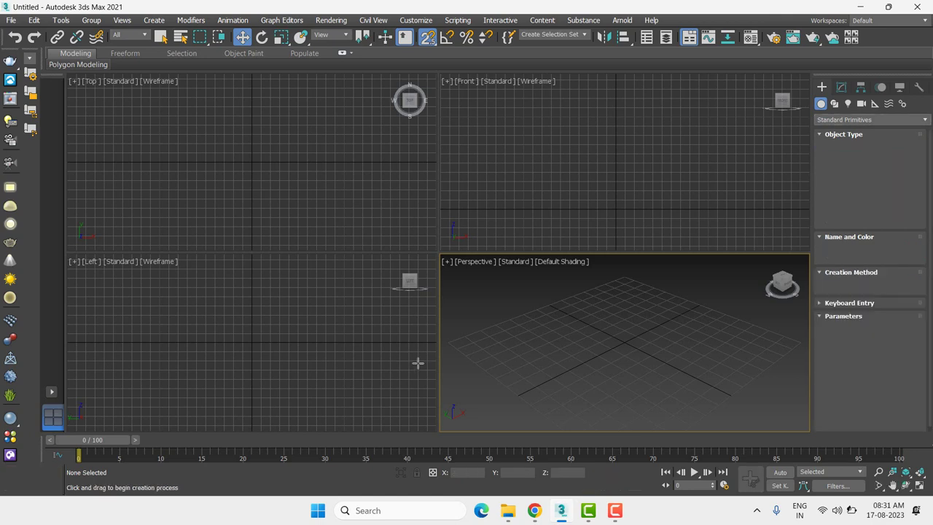
mouse_move(460, 345)
left_mouse_down()
mouse_move(682, 298)
mouse_move(645, 284)
left_mouse_up()
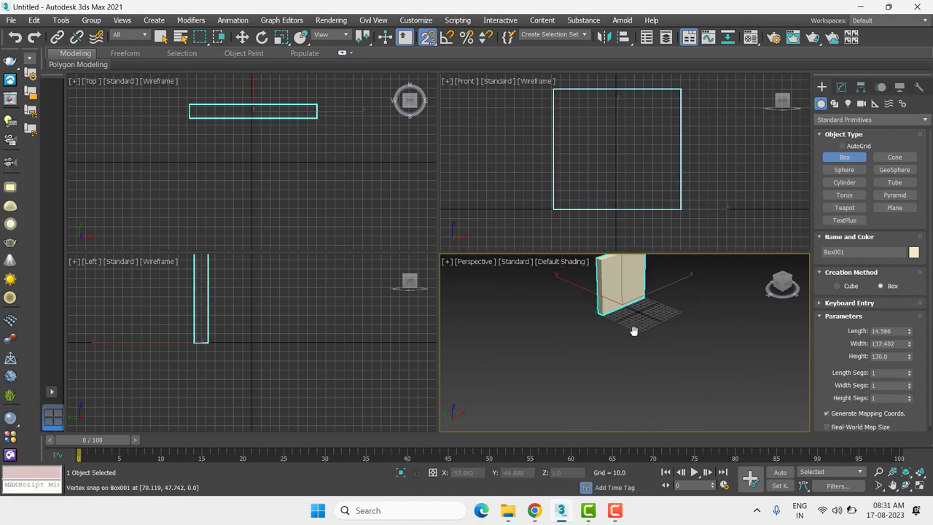
key("w")
mouse_move(638, 310)
middle_mouse_down()
mouse_move(631, 346)
mouse_move(598, 341)
middle_mouse_up()
scroll(631, 347, "up", 5)
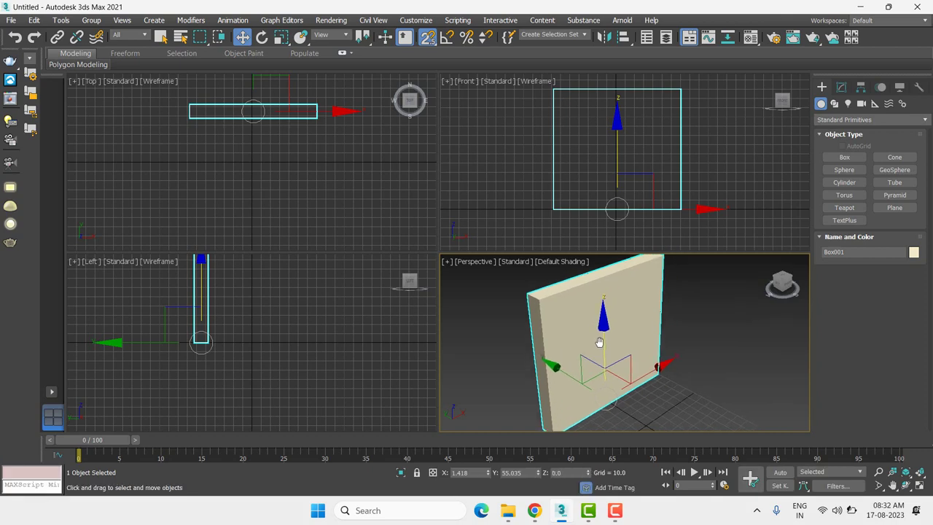
scroll(598, 341, "down", 2)
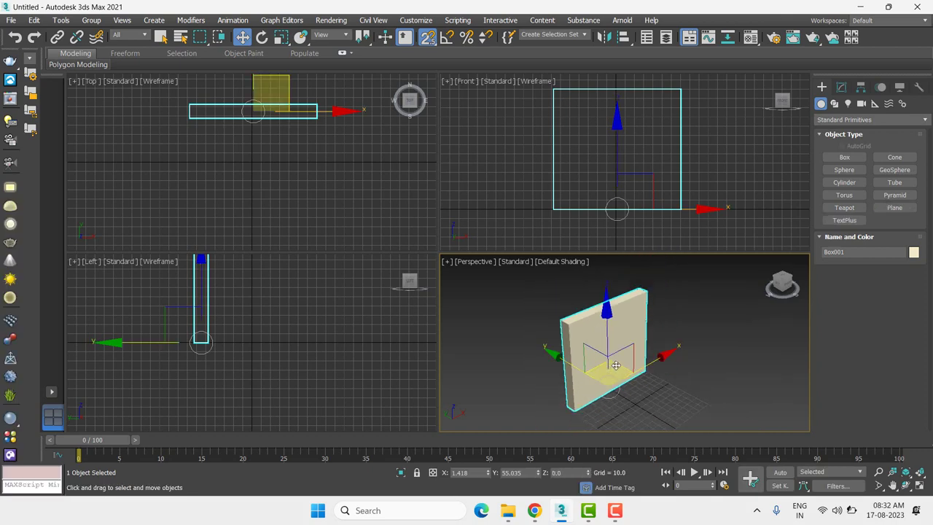
scroll(602, 307, "down", 1)
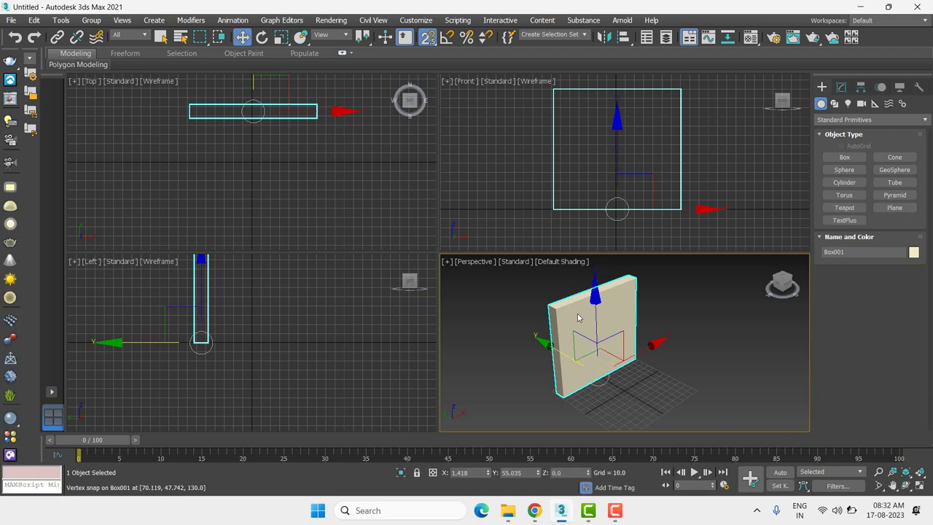
- Draw Cylinder001 in the Front view with radius 42.187 and height 90
right_click(631, 141)
scroll(625, 145, "down", 2)
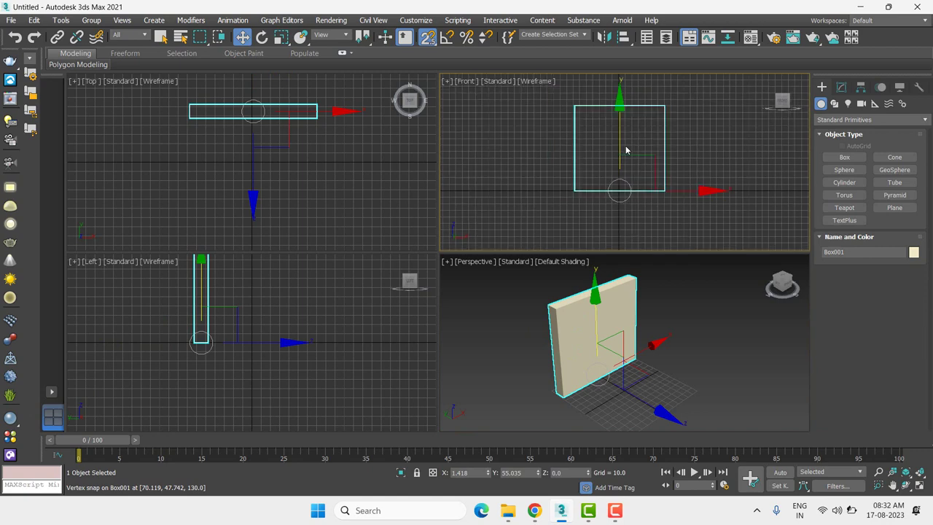
middle_click_drag(626, 150, 615, 150)
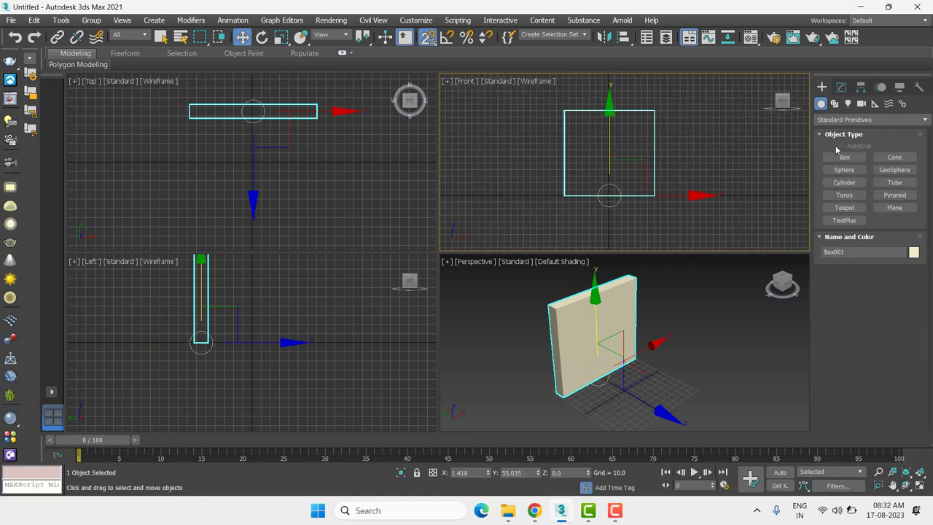
left_click(849, 183)
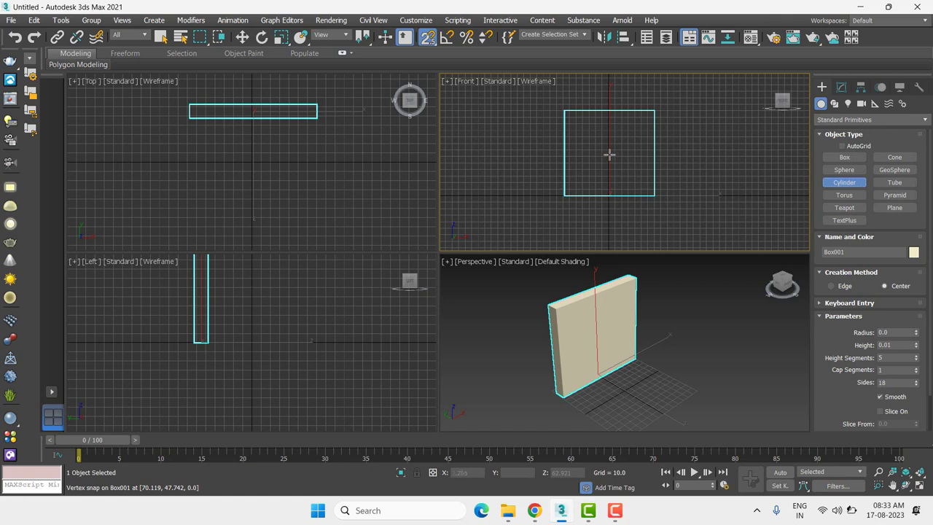
left_click_drag(606, 149, 631, 132)
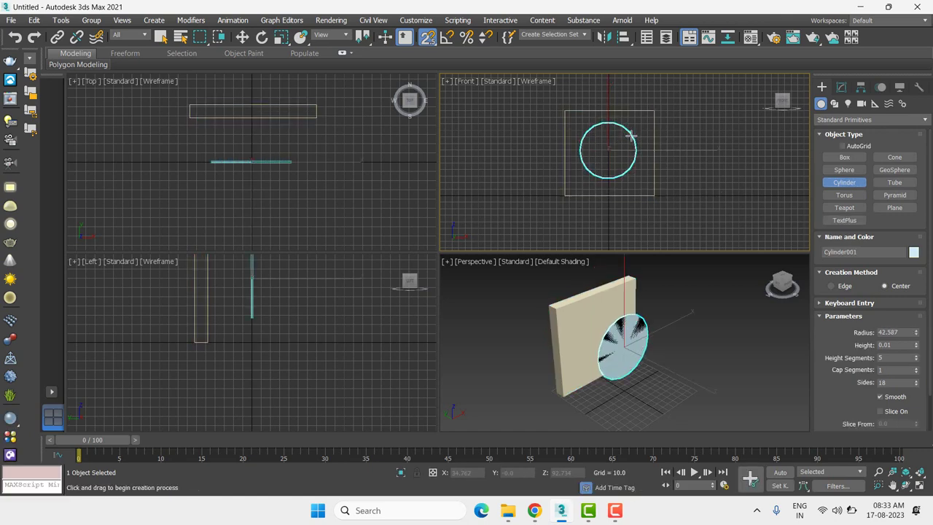
left_click_drag(631, 131, 629, 133)
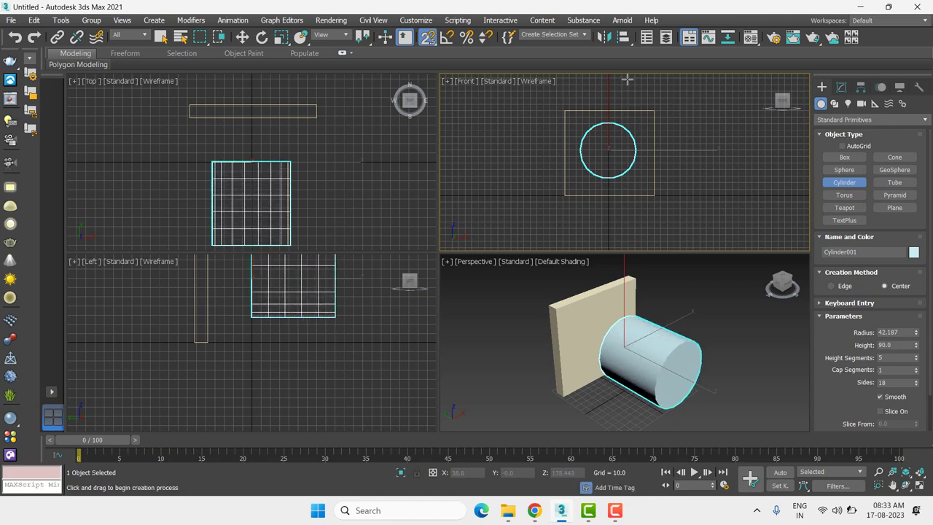
key("w")
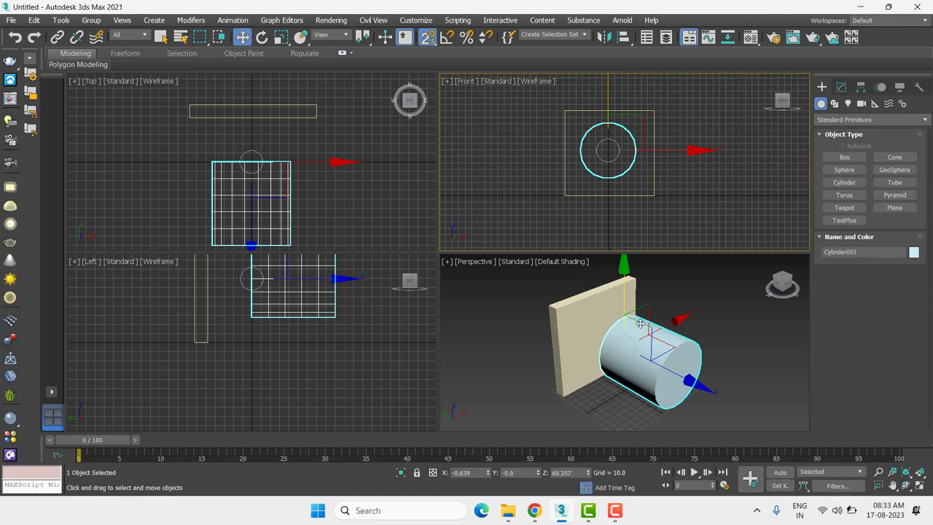
- Select the cylinder and move it up toward the box plate in the Top view
left_click(583, 316)
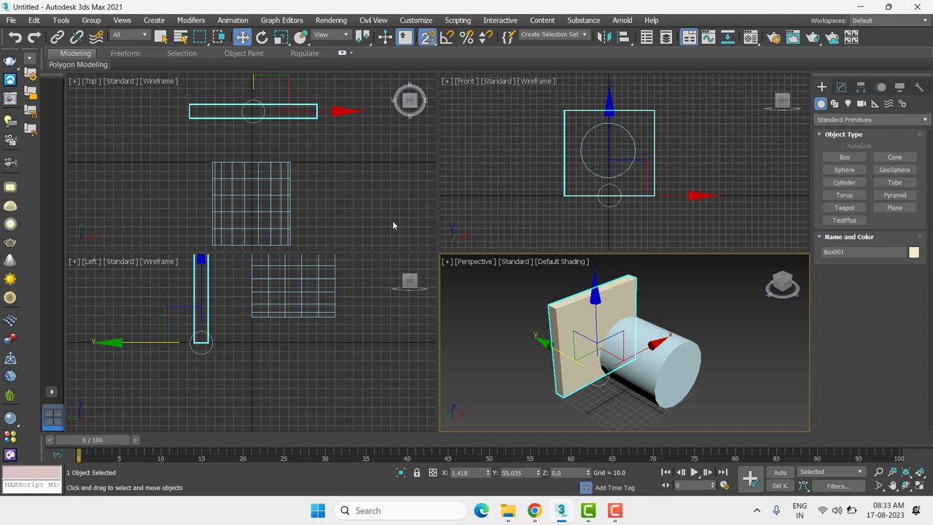
scroll(223, 147, "down", 1)
scroll(223, 148, "down", 3)
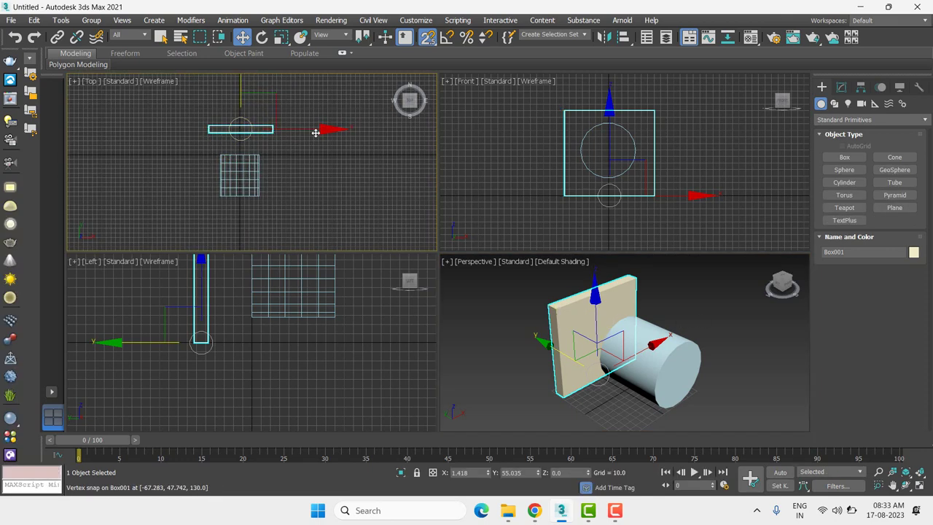
left_click(245, 183)
left_click(247, 178)
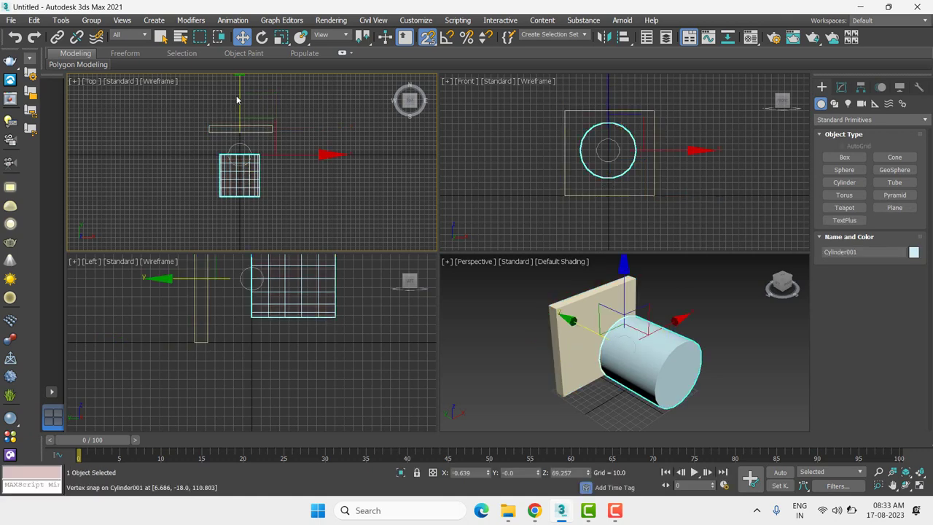
left_click_drag(240, 102, 250, 110)
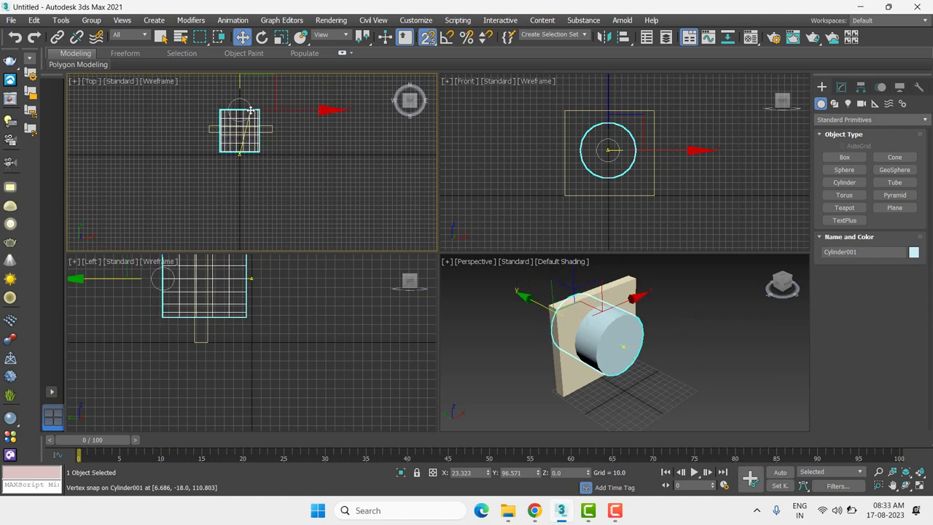
- Snap the cylinder so it passes through the plate, and dismiss the low-battery warning
scroll(266, 173, "up", 3)
middle_click_drag(272, 156, 279, 215)
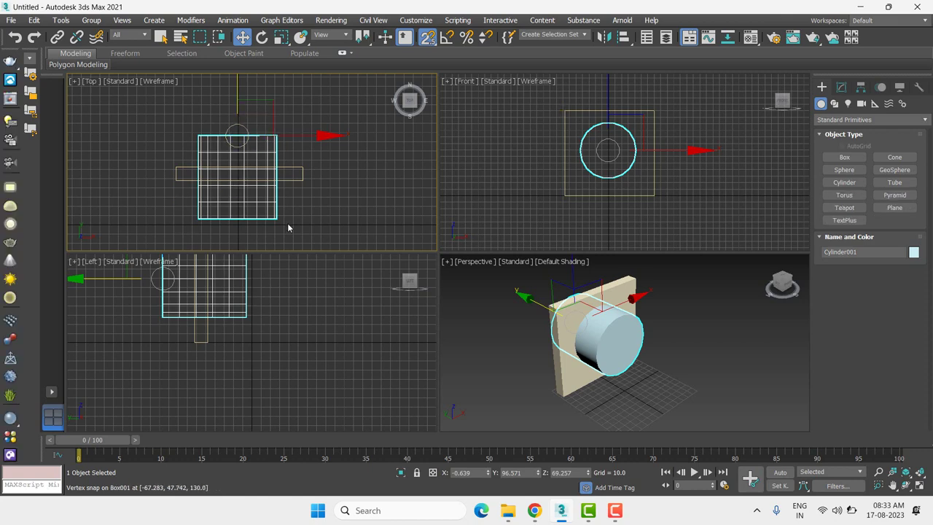
middle_click_drag(284, 226, 301, 242)
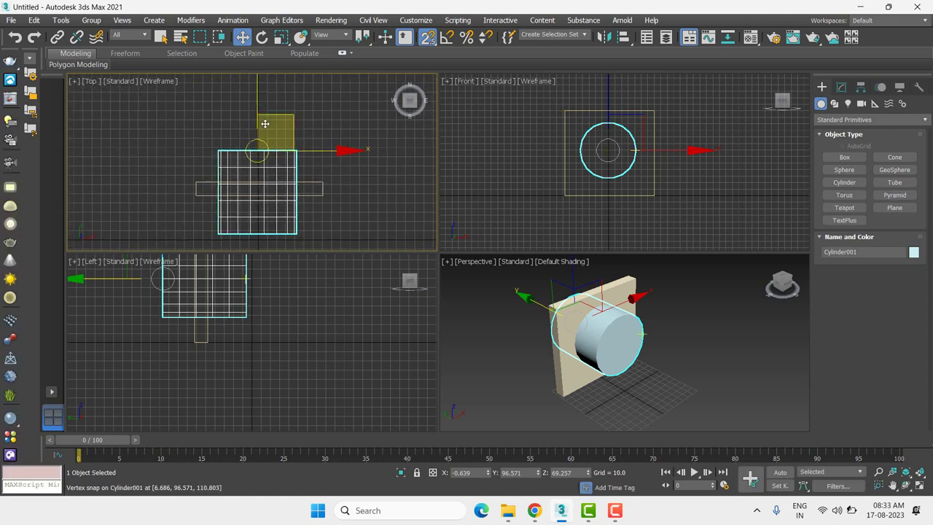
left_click_drag(257, 91, 272, 175)
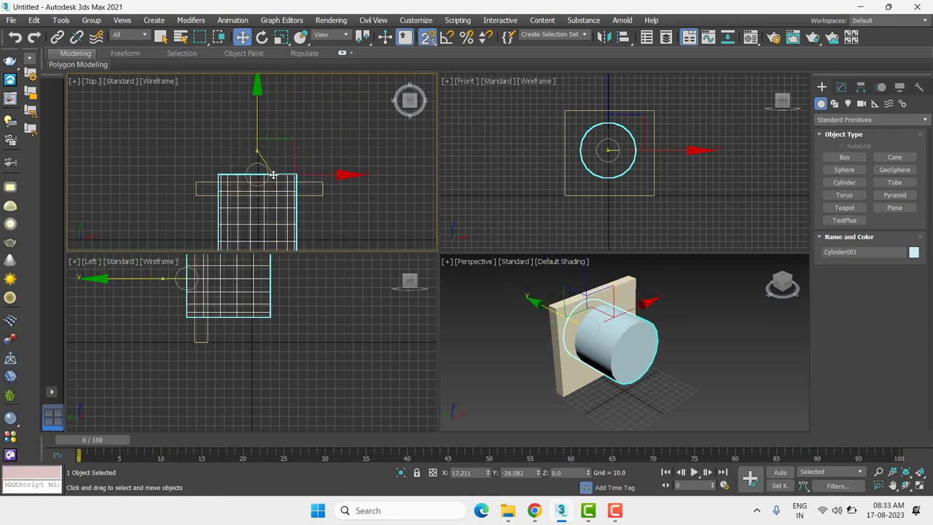
left_click_drag(273, 175, 278, 191)
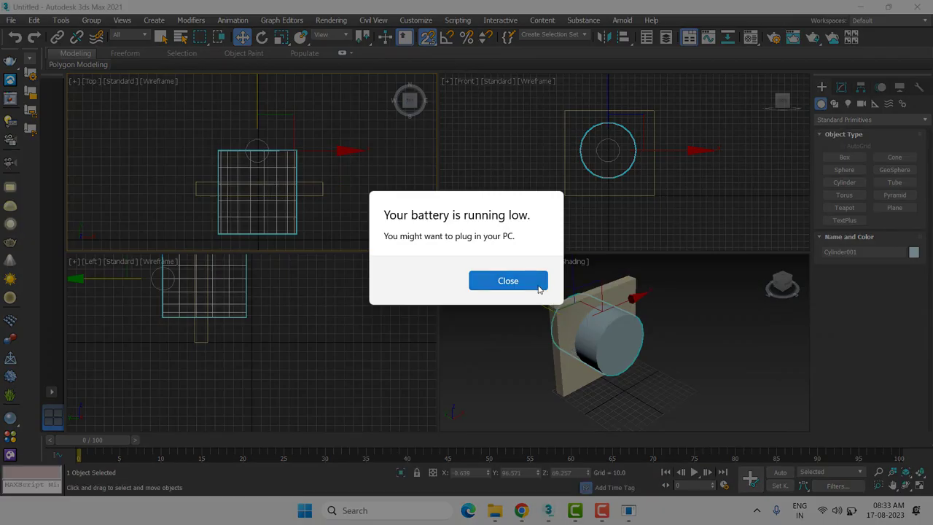
left_click(537, 289)
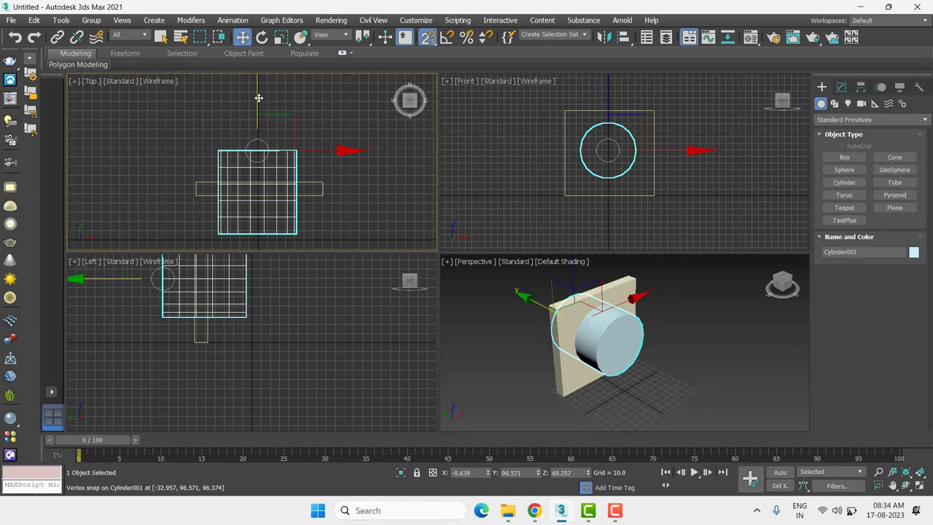
- Slide the cylinder along Y to 54.151 so its end meets the box plate
mouse_move(258, 98)
left_mouse_down()
mouse_move(279, 191)
mouse_move(279, 170)
left_mouse_up()
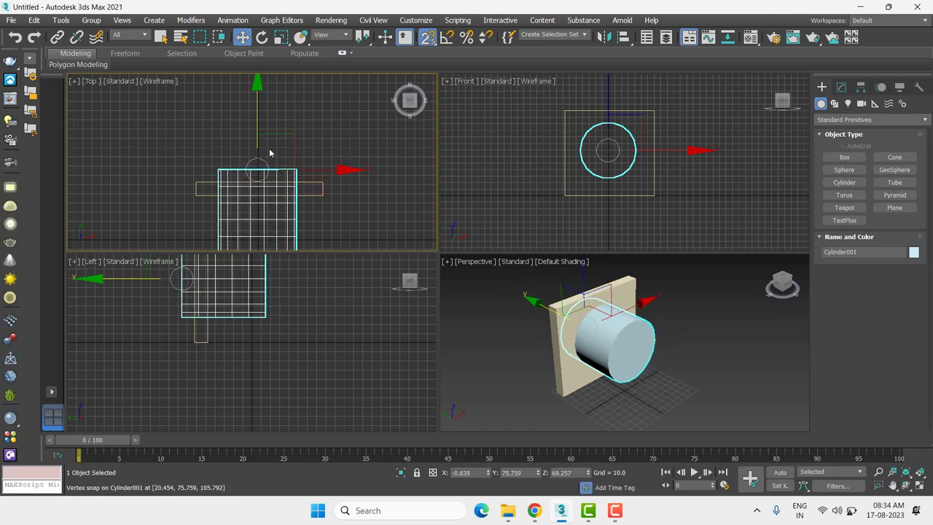
left_click_drag(257, 98, 280, 191)
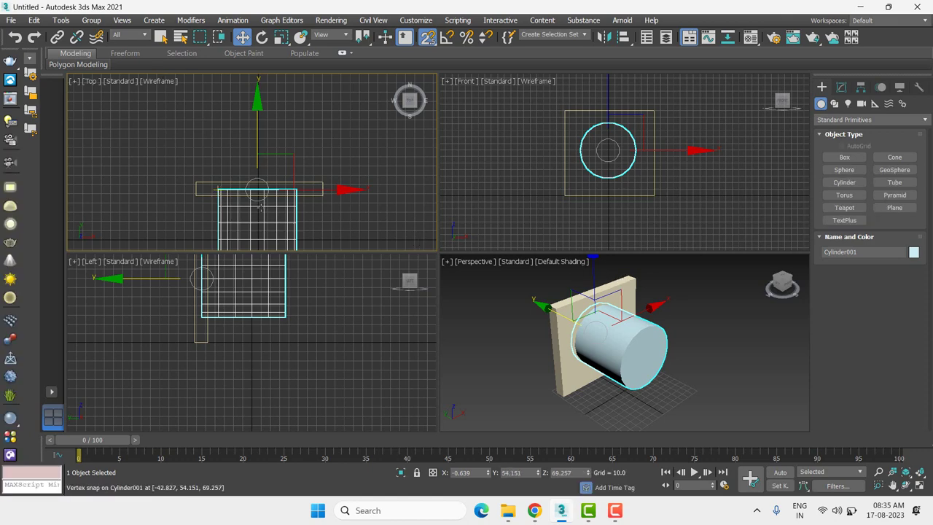
- Snap the cylinder so the plate cuts through its middle, then select the wall box
middle_click_drag(277, 146, 272, 102)
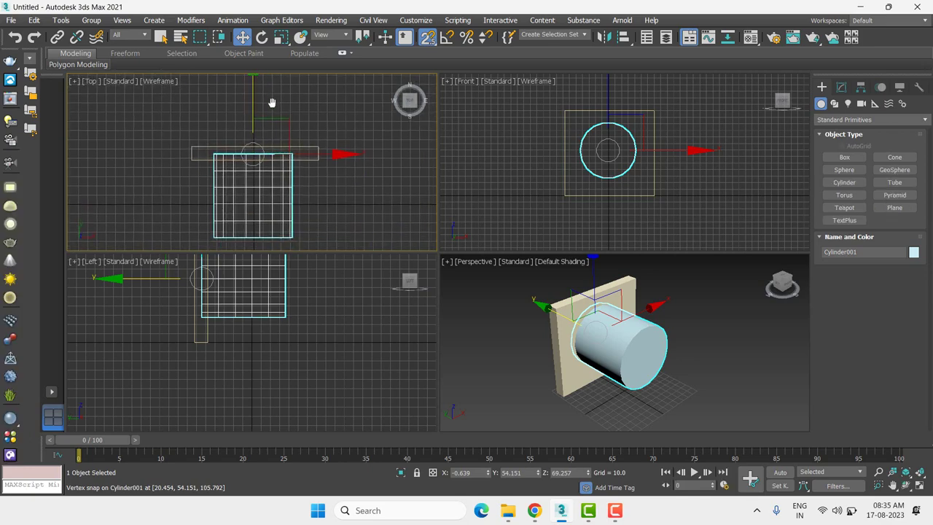
scroll(274, 109, "down", 2)
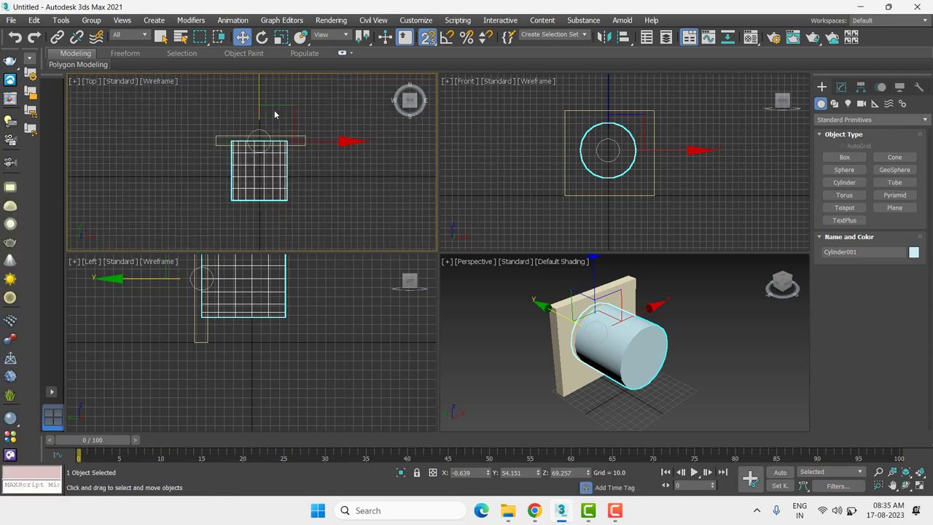
middle_click_drag(275, 113, 255, 121)
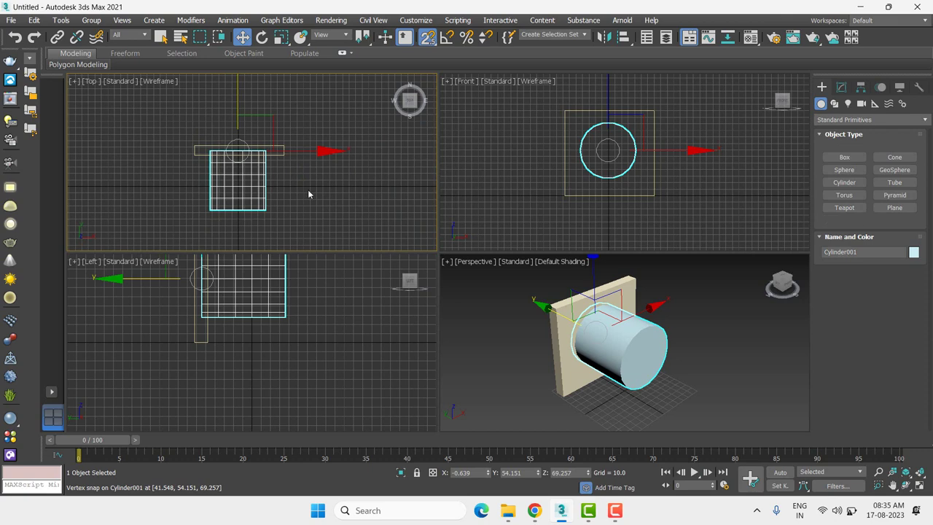
middle_click_drag(307, 193, 310, 178)
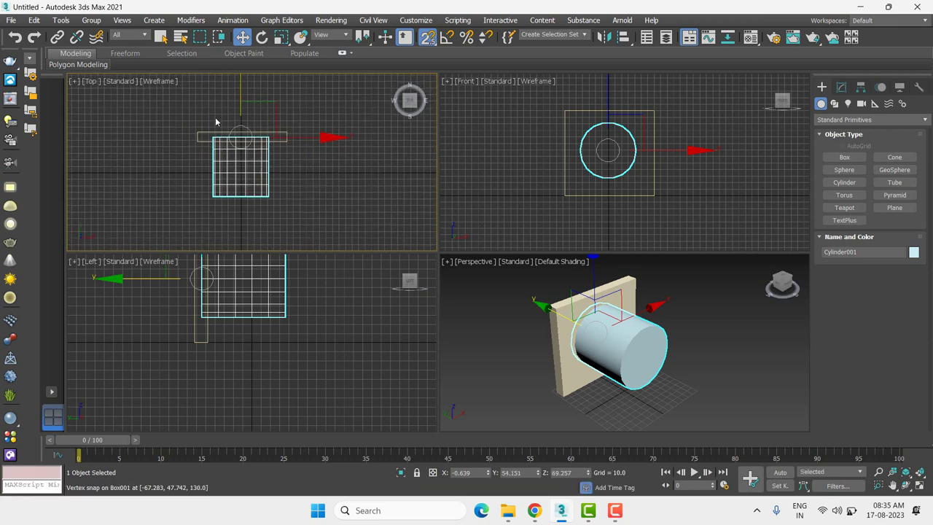
mouse_move(241, 136)
left_mouse_down()
mouse_move(247, 89)
mouse_move(248, 109)
left_mouse_up()
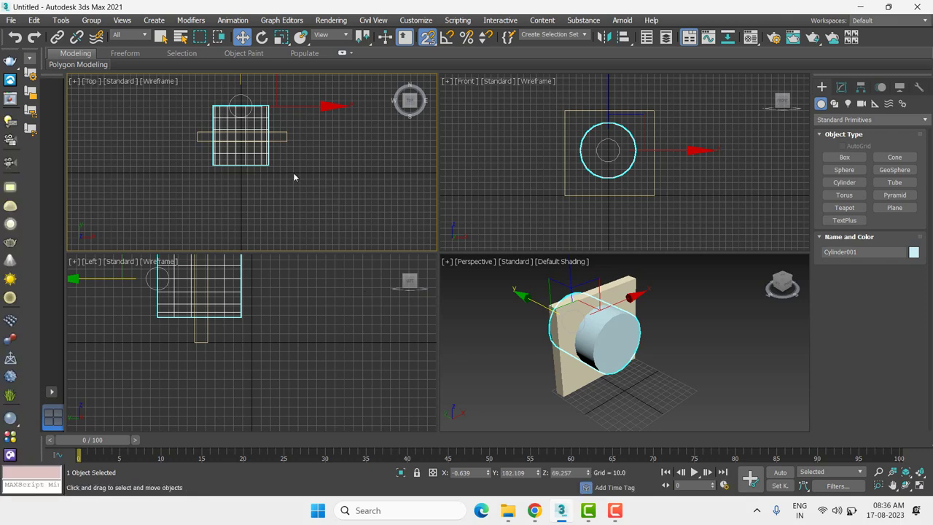
middle_click_drag(293, 168, 301, 193)
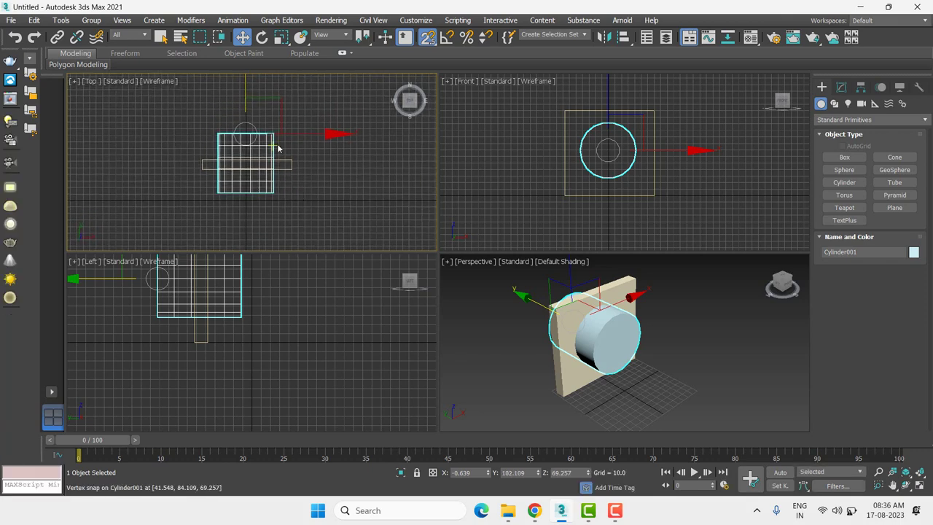
left_click(292, 166)
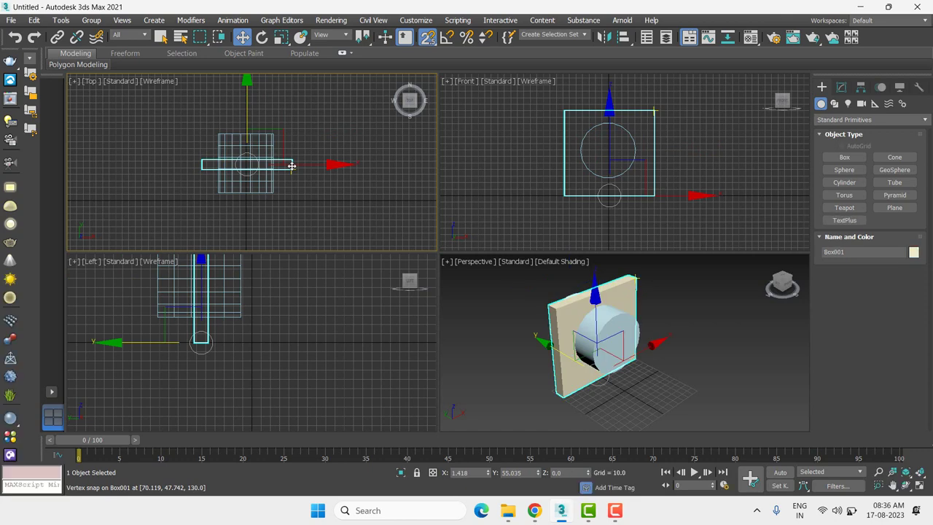
left_click(564, 315)
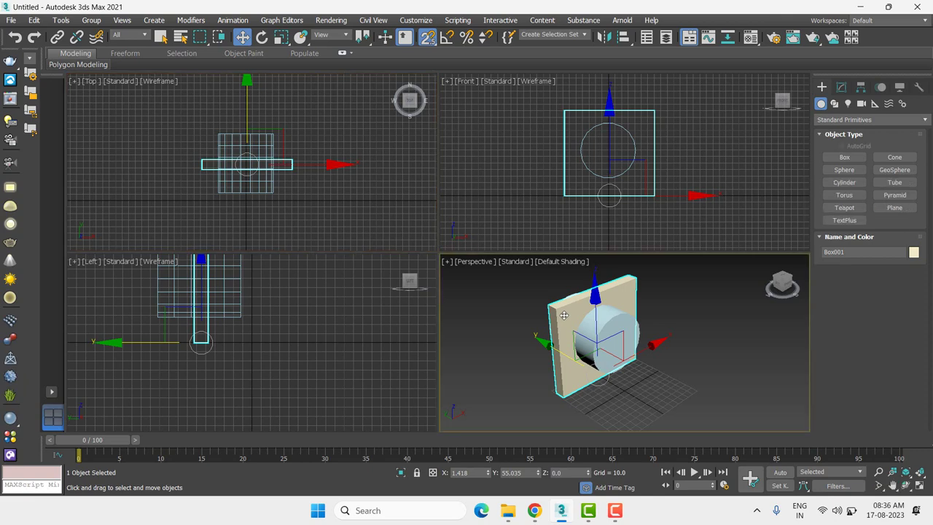
left_click(703, 329)
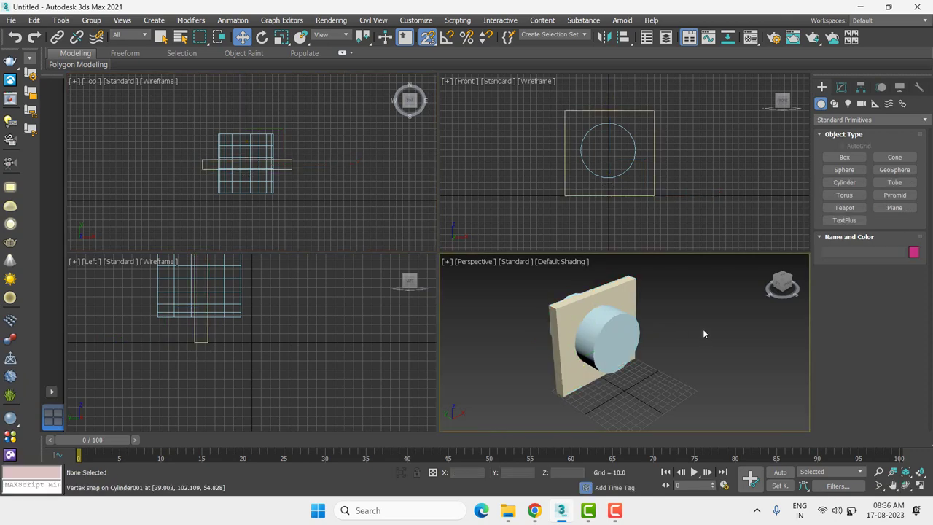
left_click(613, 331)
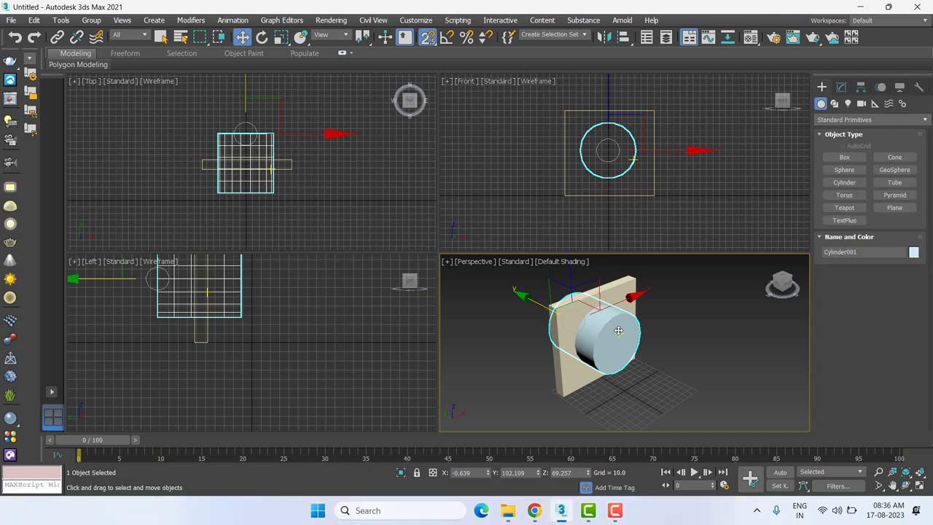
left_click(695, 355)
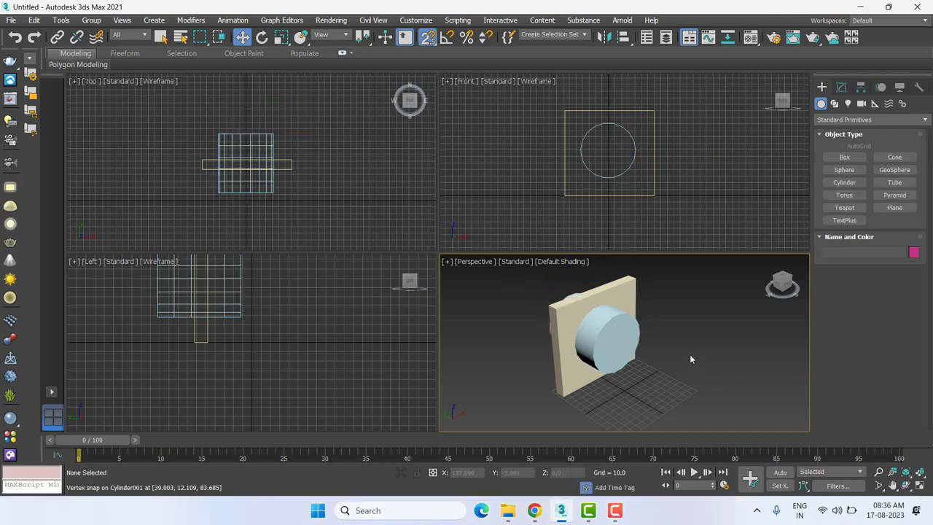
left_click(568, 320)
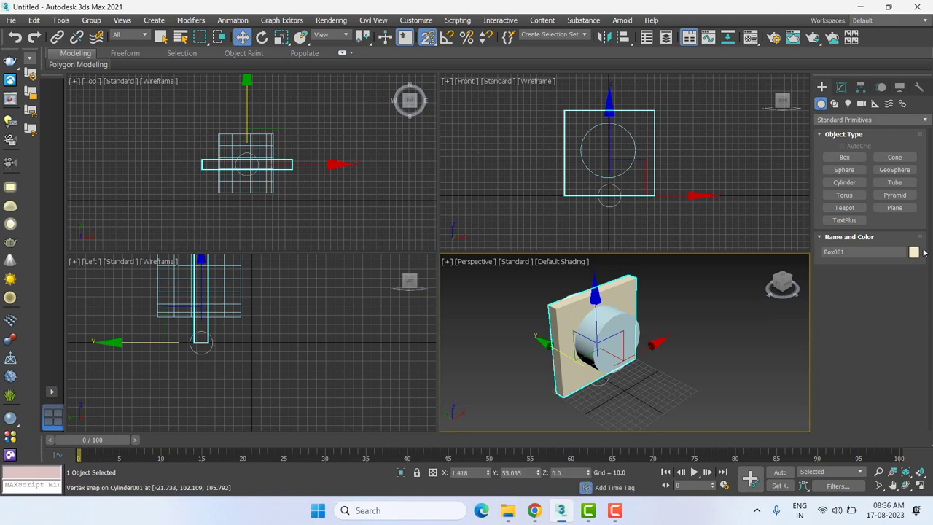
- Make Box001 a Boolean and subtract the cylinder to cut a round hole through it
left_click(845, 119)
left_click(835, 153)
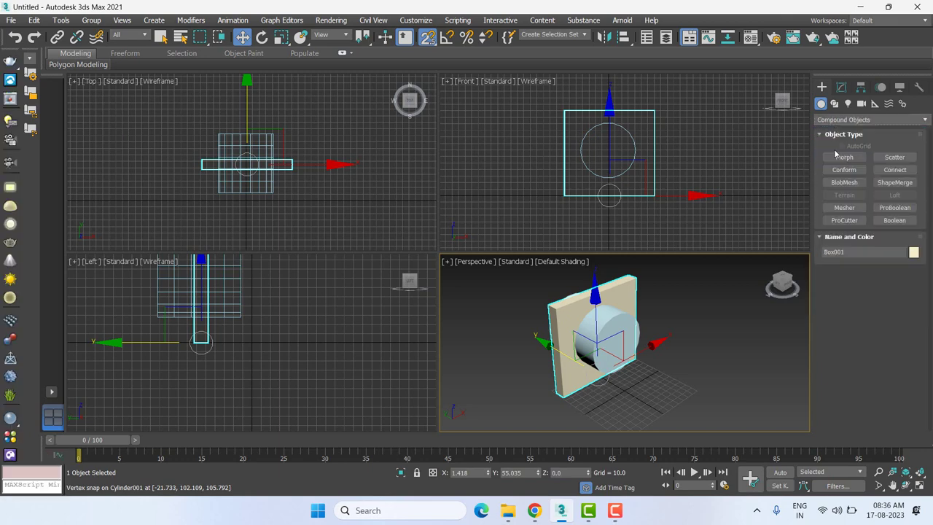
left_click(894, 220)
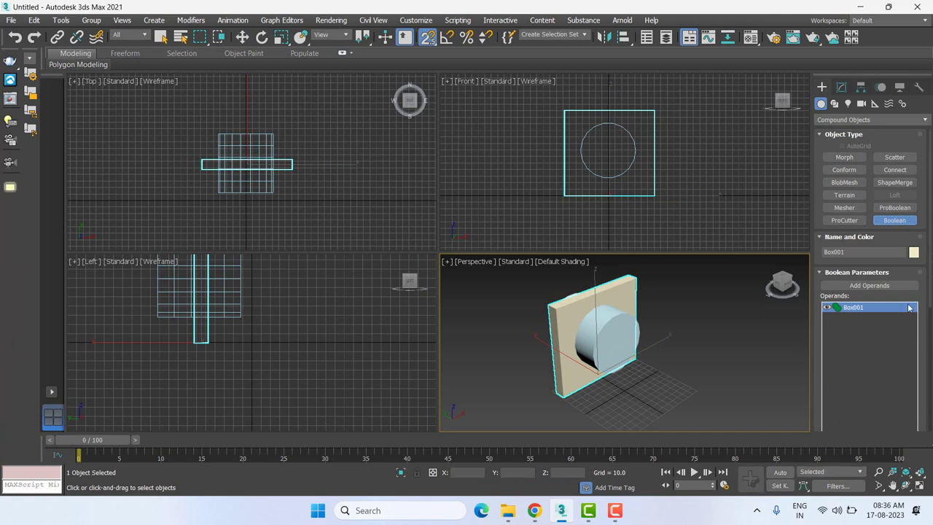
left_click(870, 285)
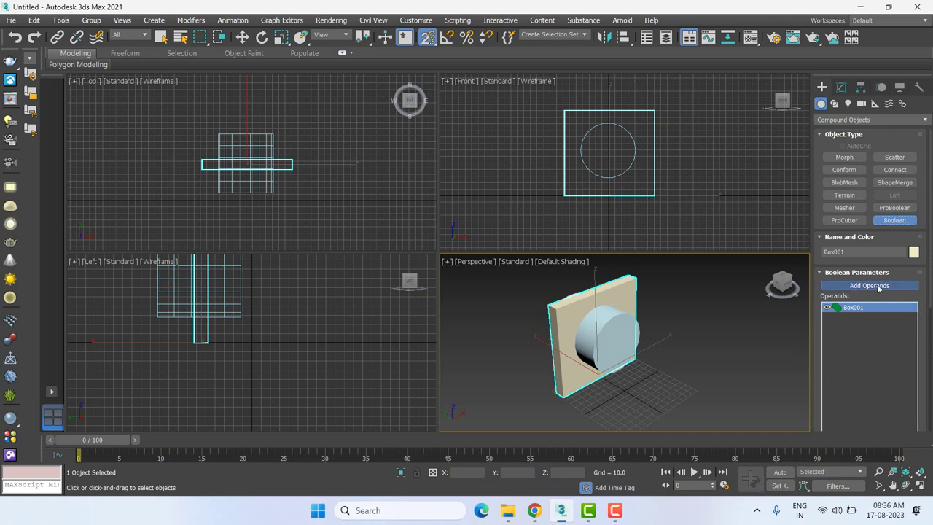
left_click(626, 332)
left_click(625, 332)
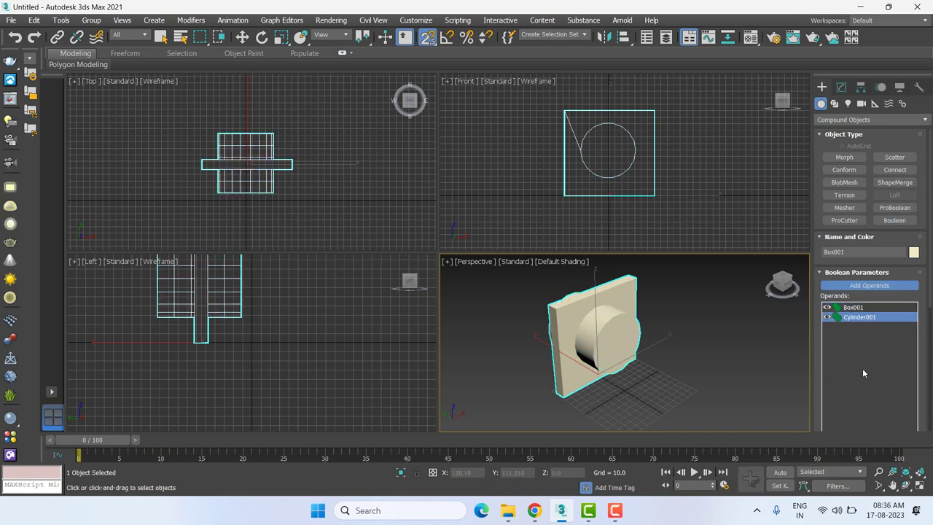
mouse_move(920, 240)
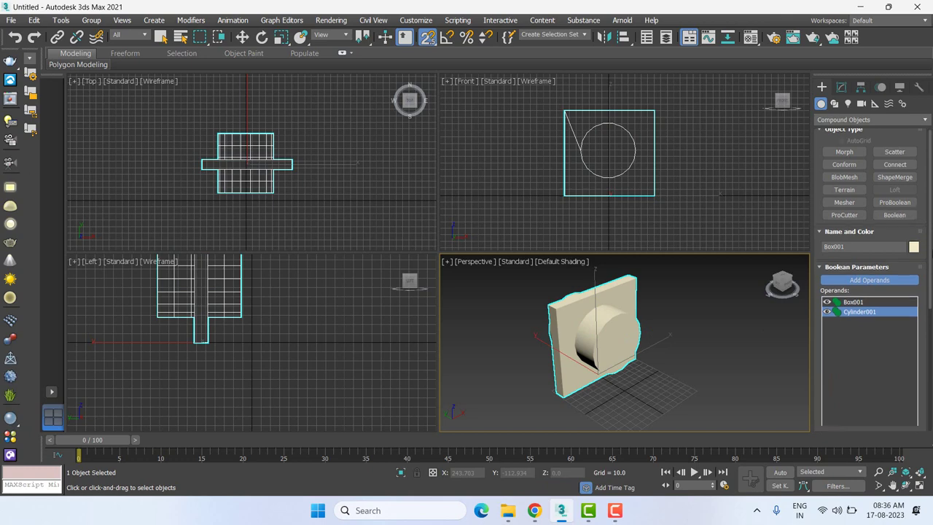
left_click_drag(929, 248, 930, 337)
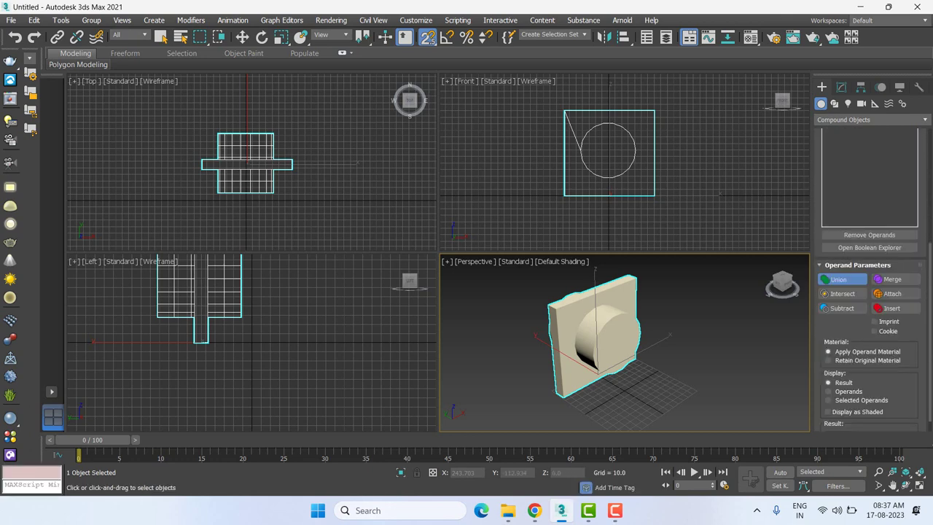
left_click(836, 312)
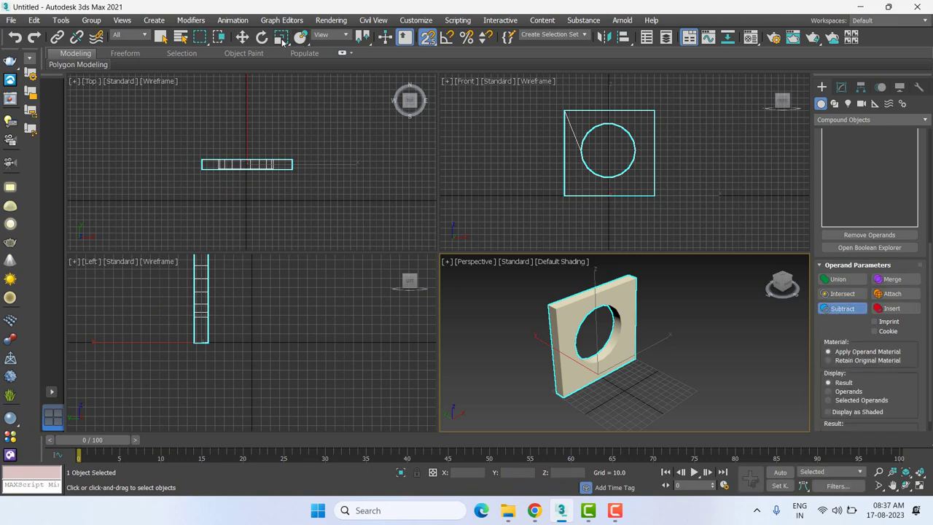
left_click(243, 38)
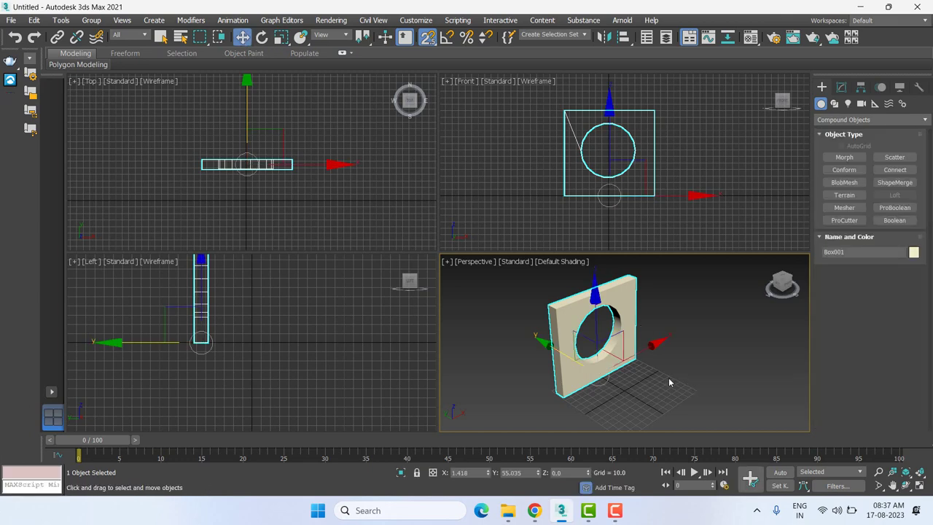
- Maximize the Perspective view and delete the holed Boolean wall
key("ctrl+m")
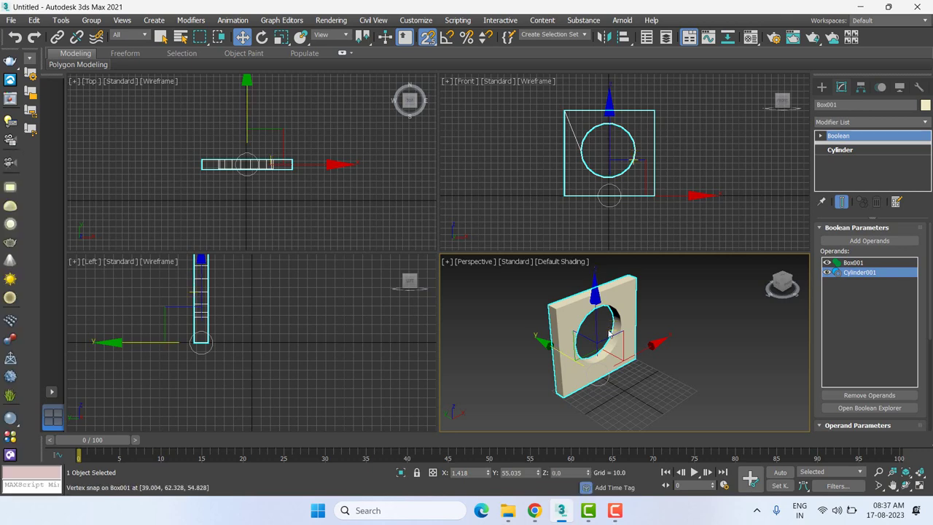
key("alt+w")
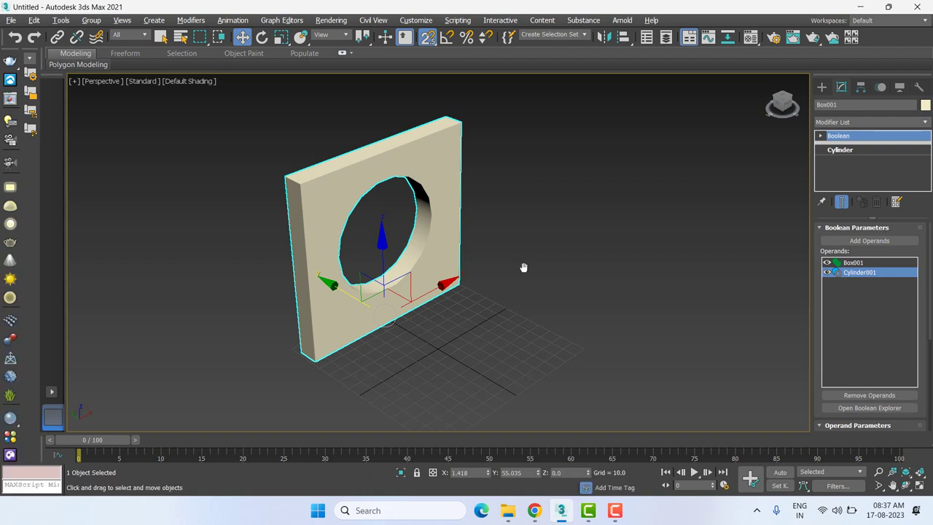
key("Delete")
- Create a new upright box, 141.804 wide and 16.29 thick, and view it nearly front-on
key("z")
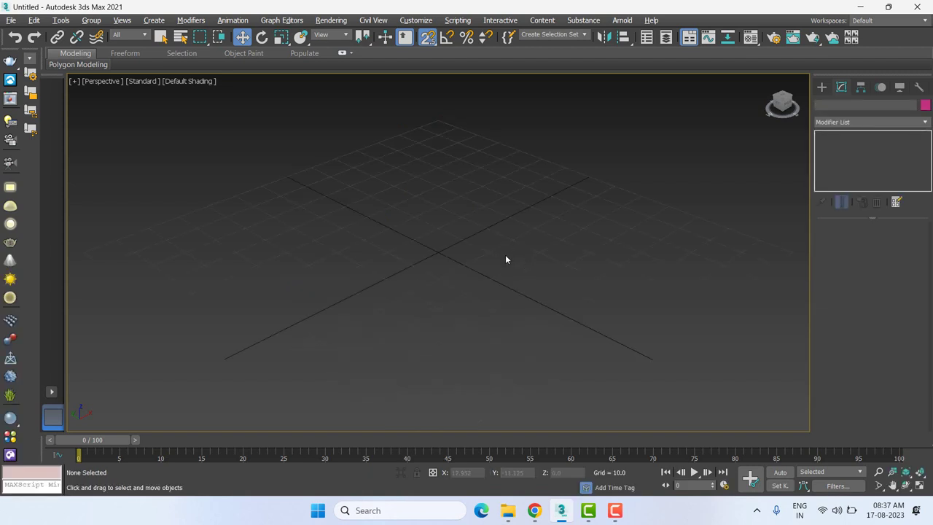
left_click(822, 87)
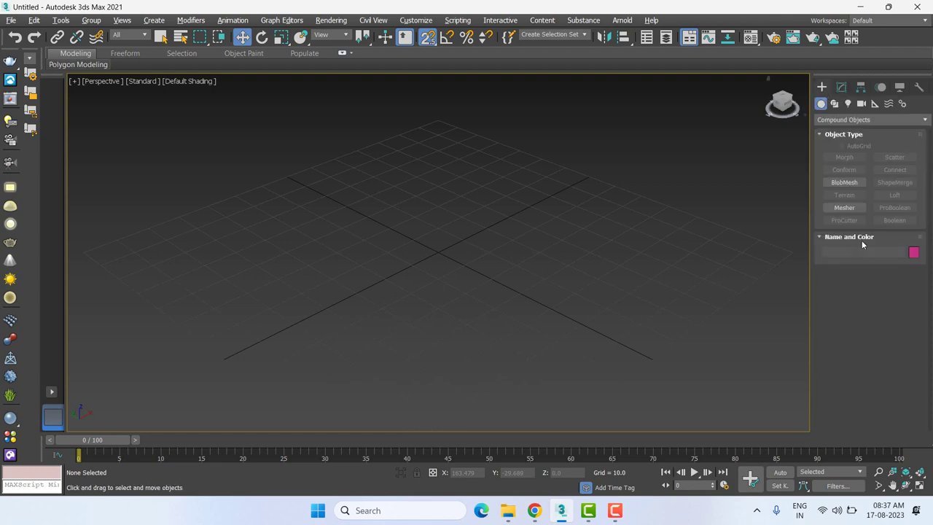
left_click(833, 120)
left_click(838, 129)
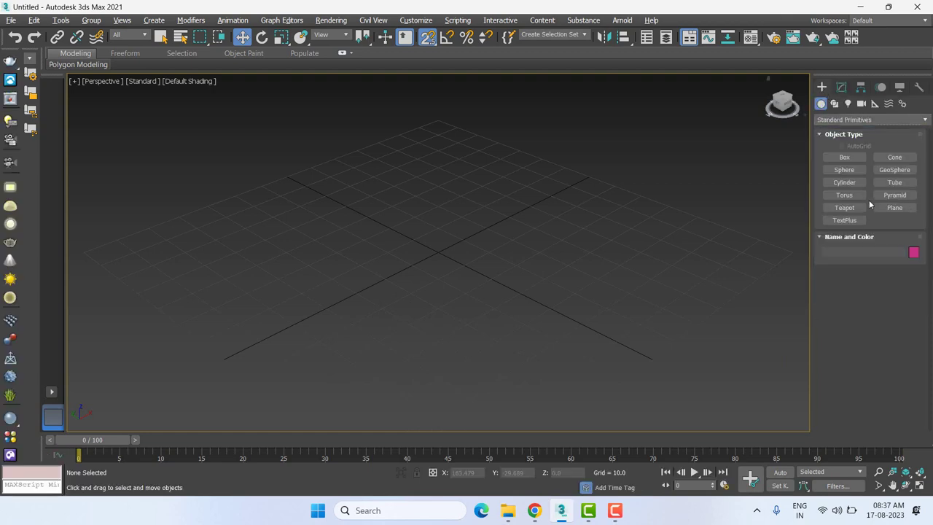
left_click(849, 160)
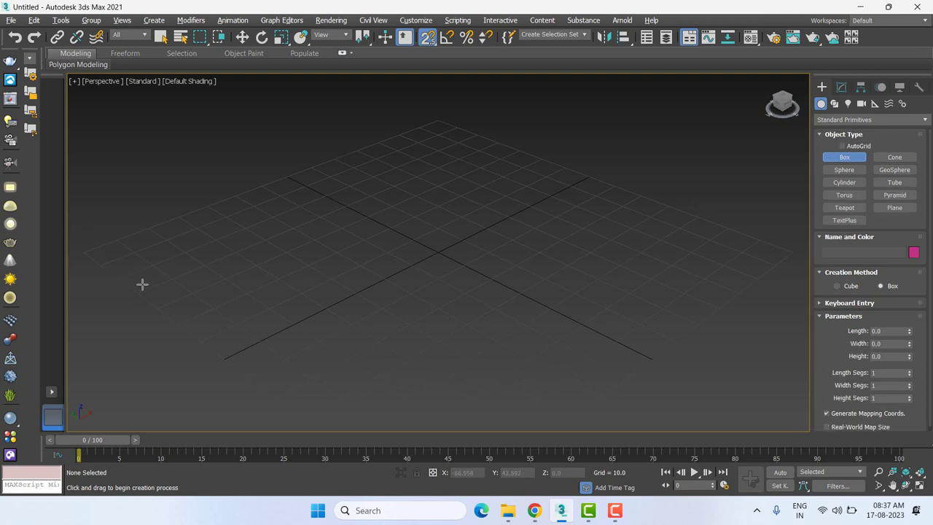
left_click_drag(121, 280, 511, 146)
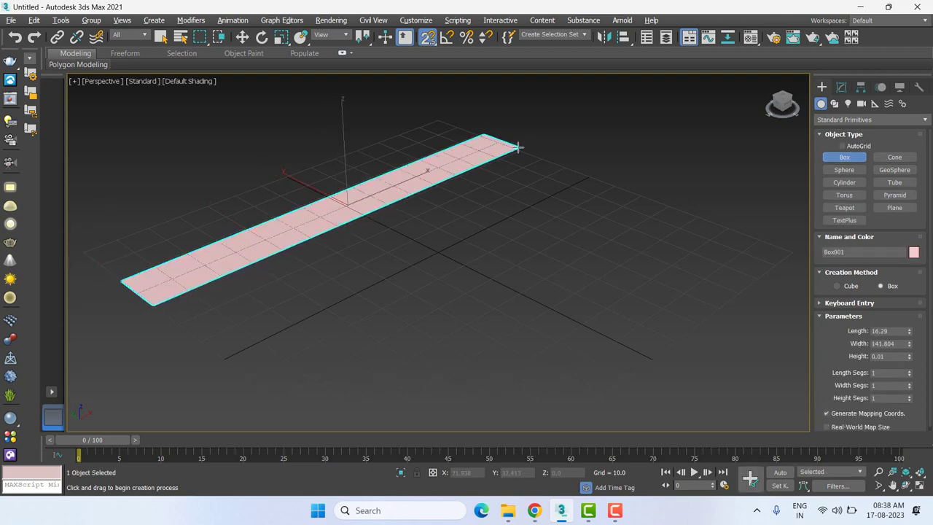
scroll(515, 147, "down", 5)
scroll(514, 109, "down", 4)
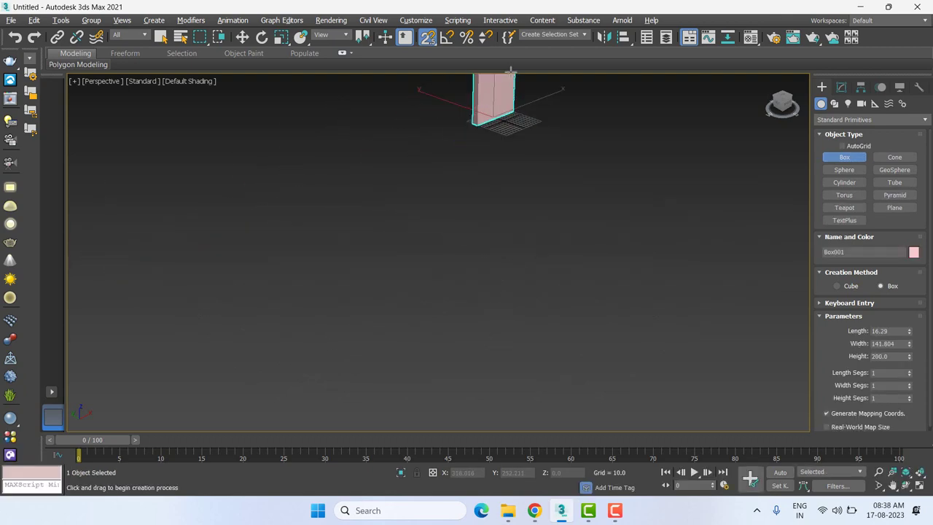
key("w")
key("z")
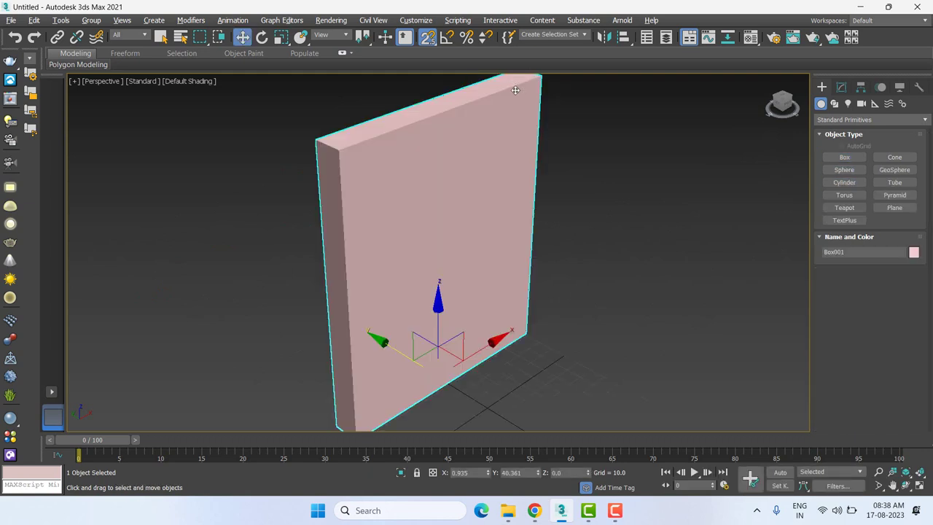
middle_click_drag(575, 261, 510, 271, "alt")
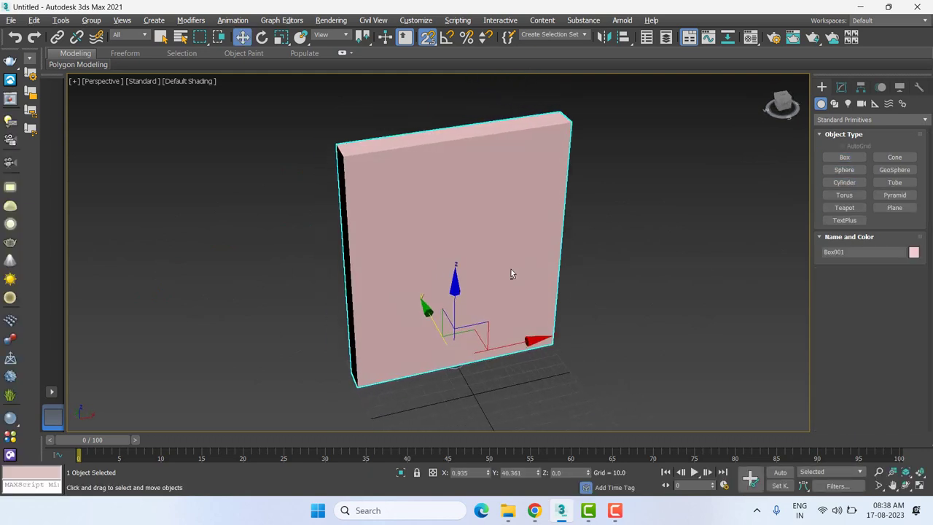
- Widen Box001 to 229.723 and switch to a wireframe Front view
left_click(841, 87)
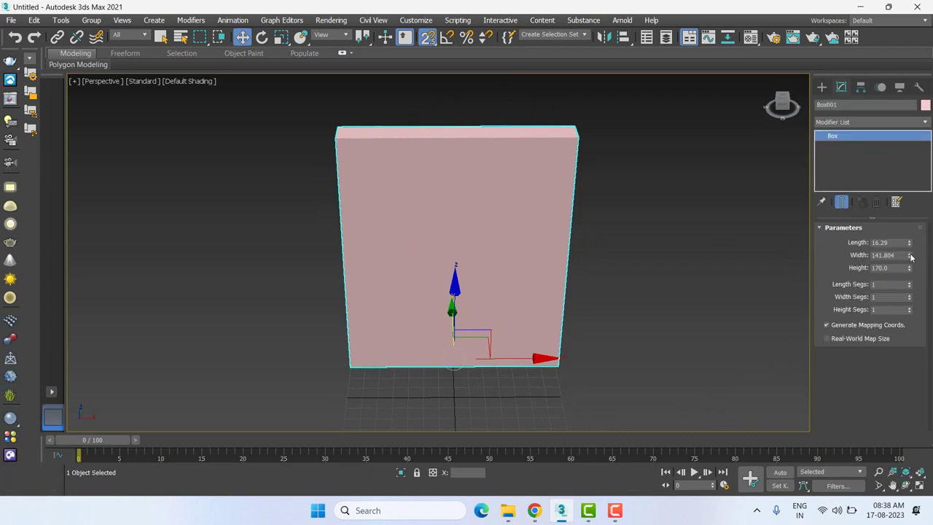
left_click_drag(910, 255, 914, 223)
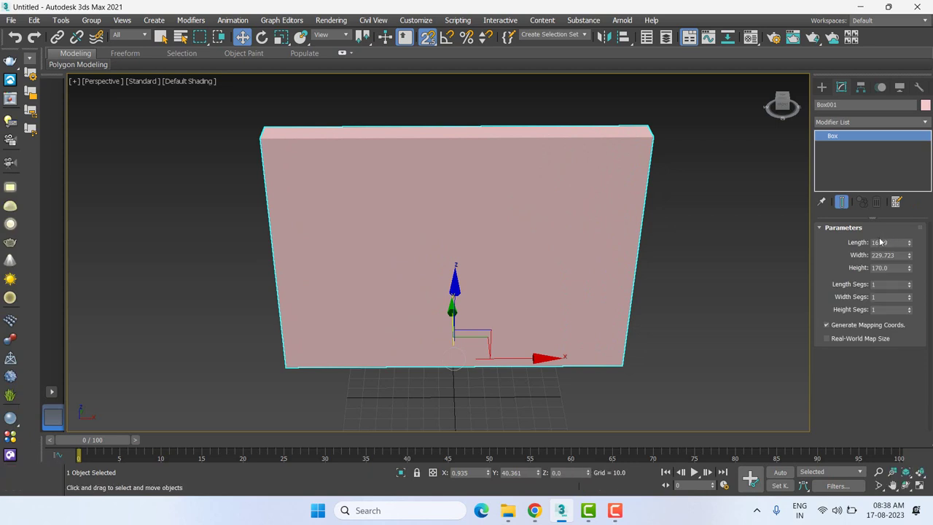
left_click(706, 313)
left_click(565, 259)
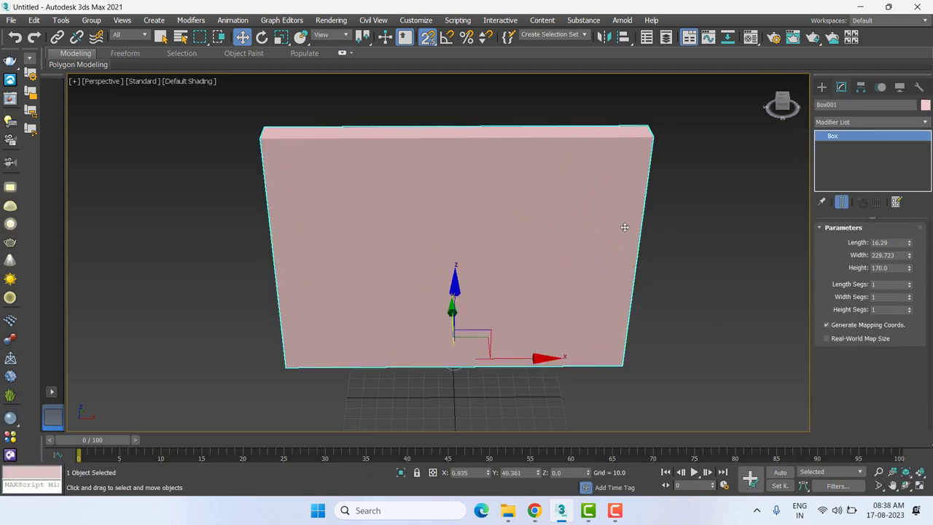
key("f")
left_click(822, 89)
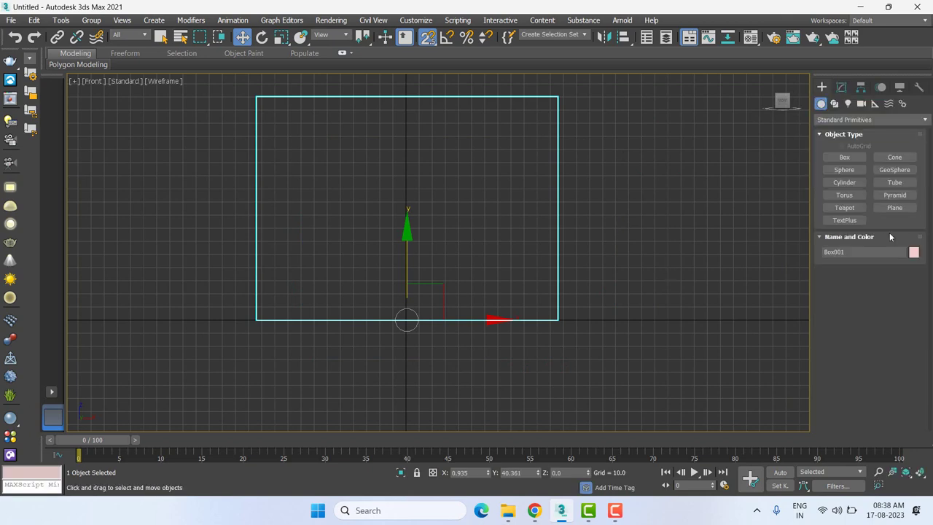
- Draw Box002, 111.951 by 153.469 and 30 deep, inside the wall's outline in the Front viewport
left_click(845, 183)
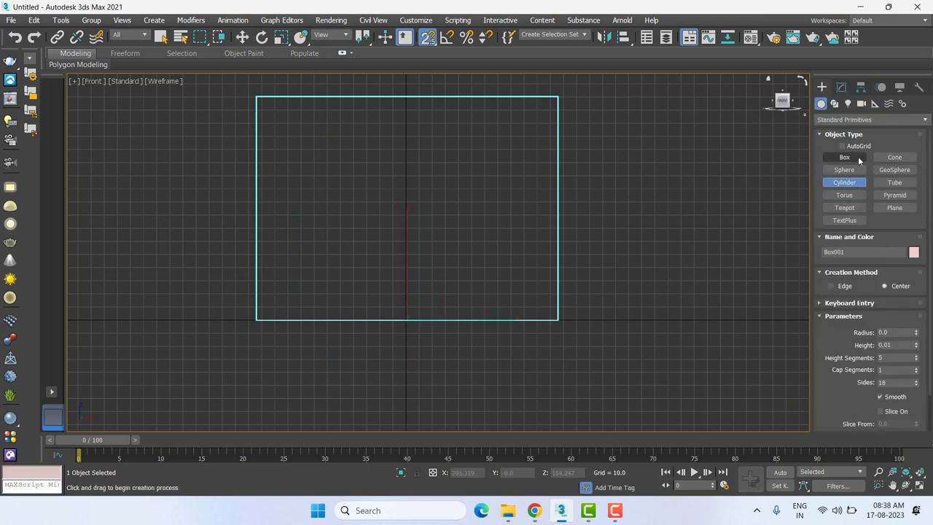
left_click(844, 157)
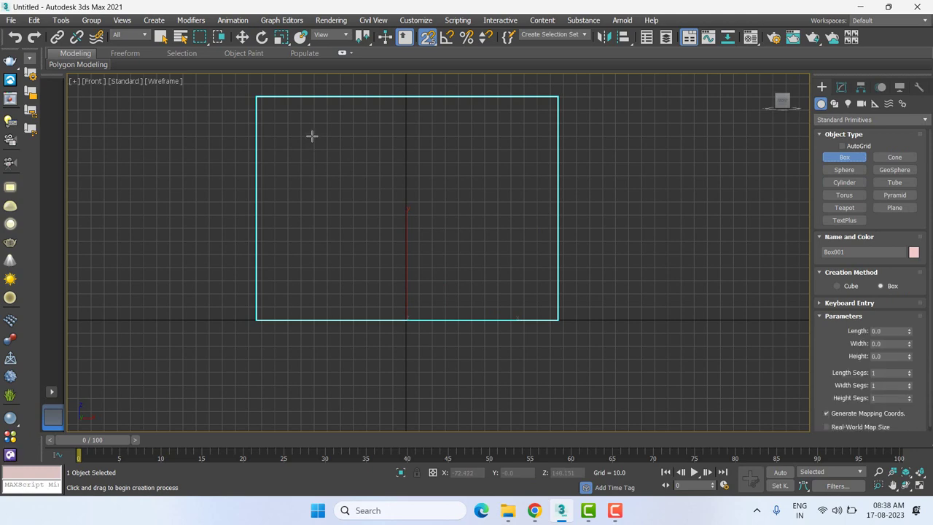
mouse_move(313, 135)
left_mouse_down()
mouse_move(521, 278)
mouse_move(516, 282)
left_mouse_up()
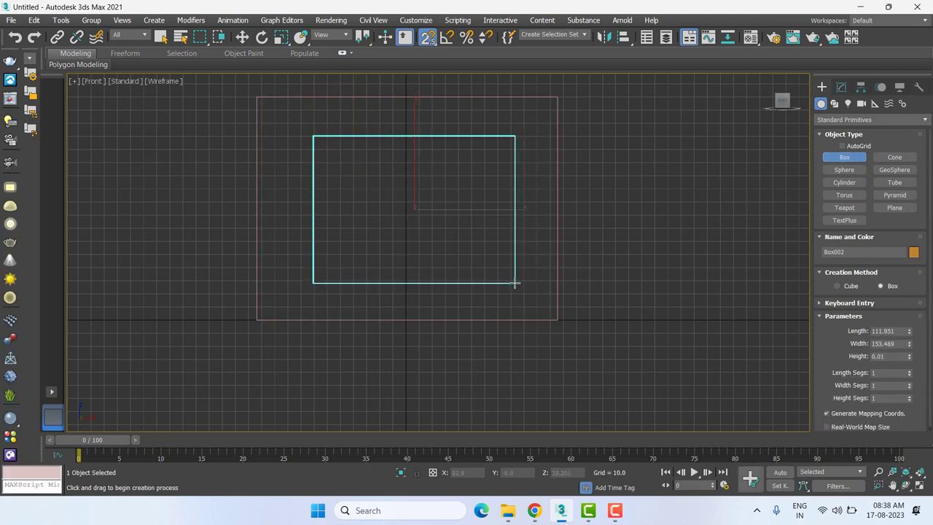
- Finish the box, switch to the Top view, and activate the Move tool
key("w")
key("r")
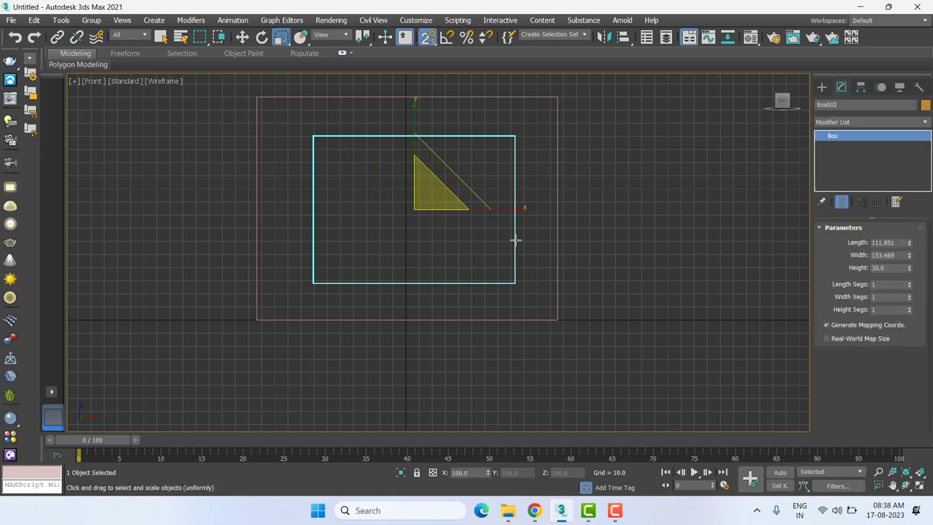
key("t")
scroll(541, 257, "down", 4)
scroll(541, 257, "down", 3)
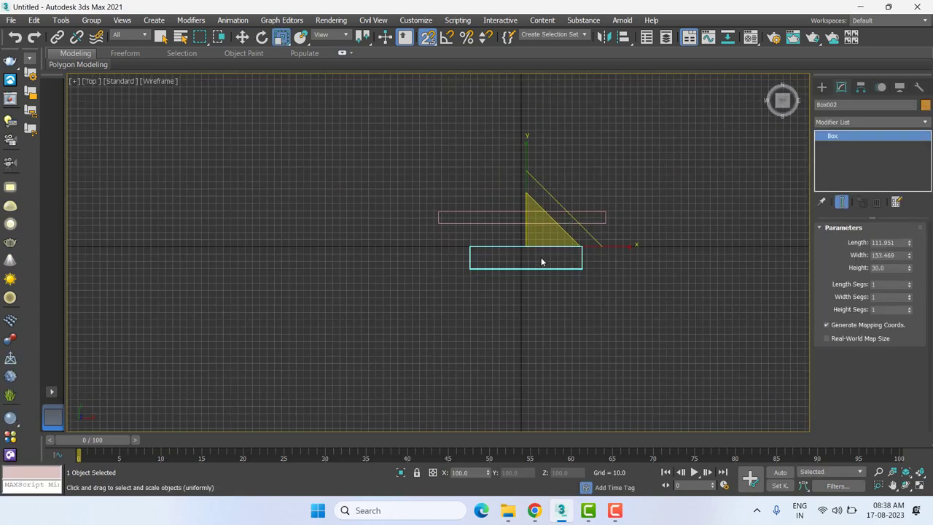
key("w")
scroll(535, 264, "up", 2)
- Move Box002 along Y until it overlaps the long thin Box001
middle_click_drag(498, 196, 494, 266)
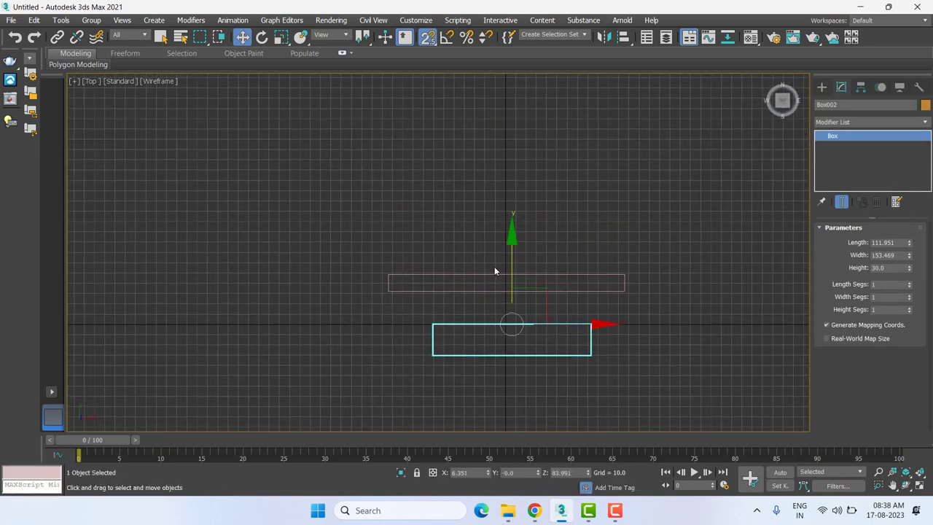
mouse_move(512, 322)
left_mouse_down()
mouse_move(518, 253)
mouse_move(518, 267)
left_mouse_up()
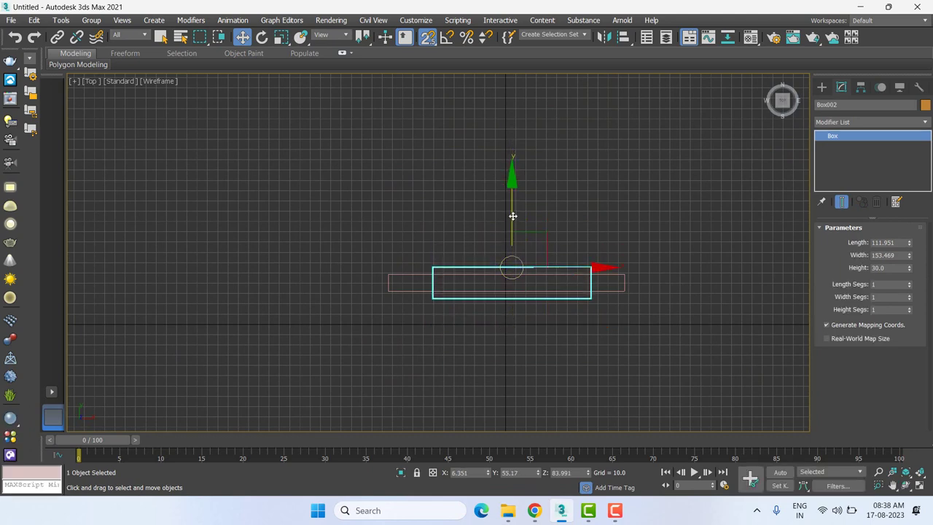
left_click_drag(512, 215, 515, 287)
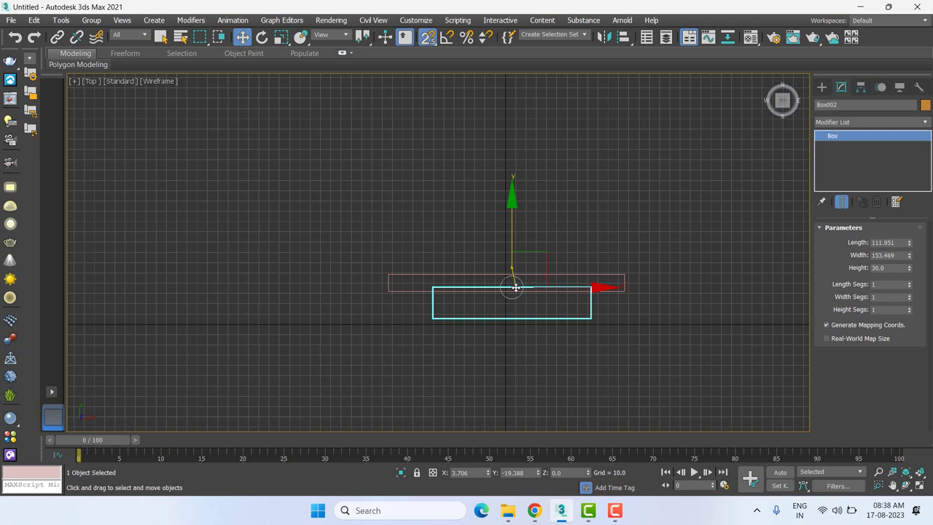
scroll(515, 287, "up", 3)
scroll(517, 269, "up", 5)
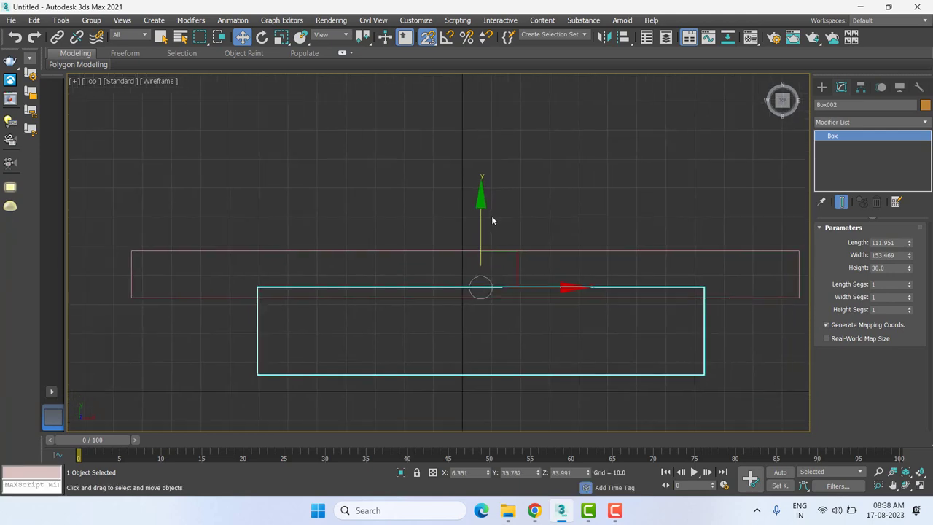
left_click_drag(481, 217, 483, 231)
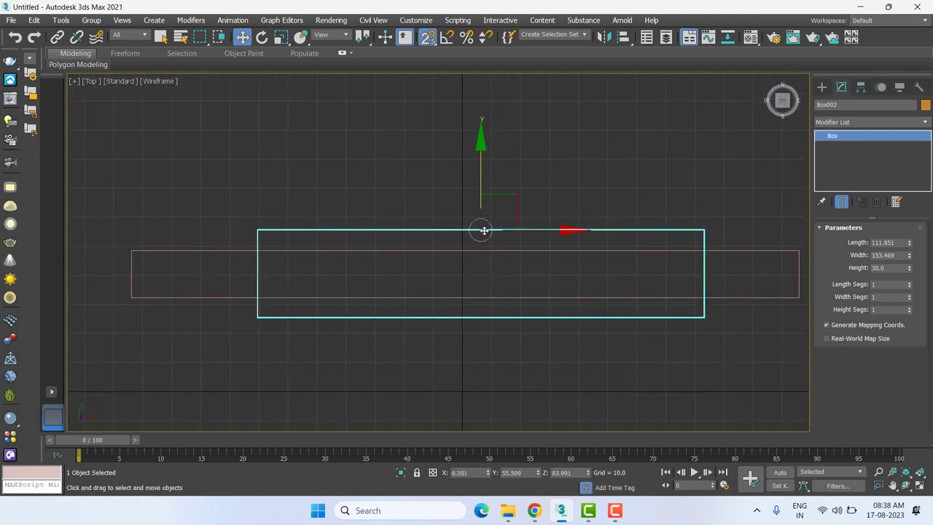
left_click_drag(483, 198, 484, 217)
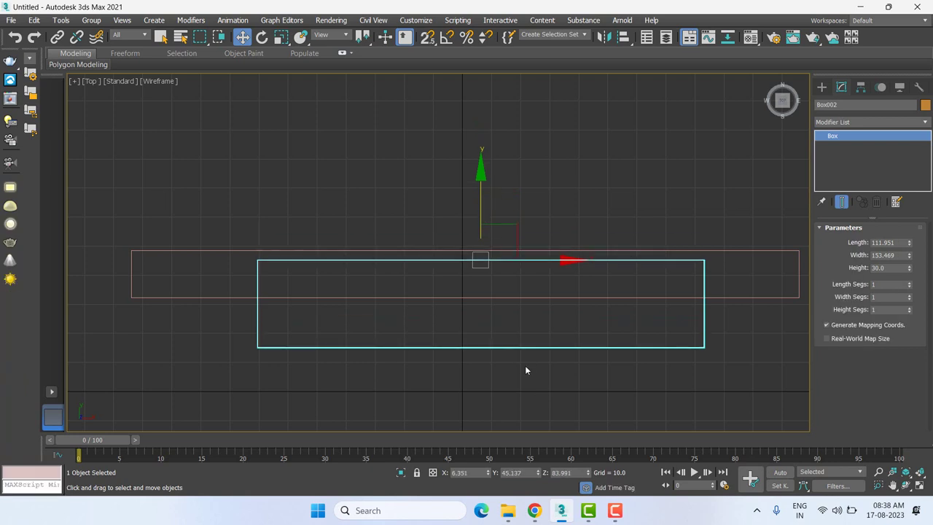
left_click_drag(482, 207, 483, 192)
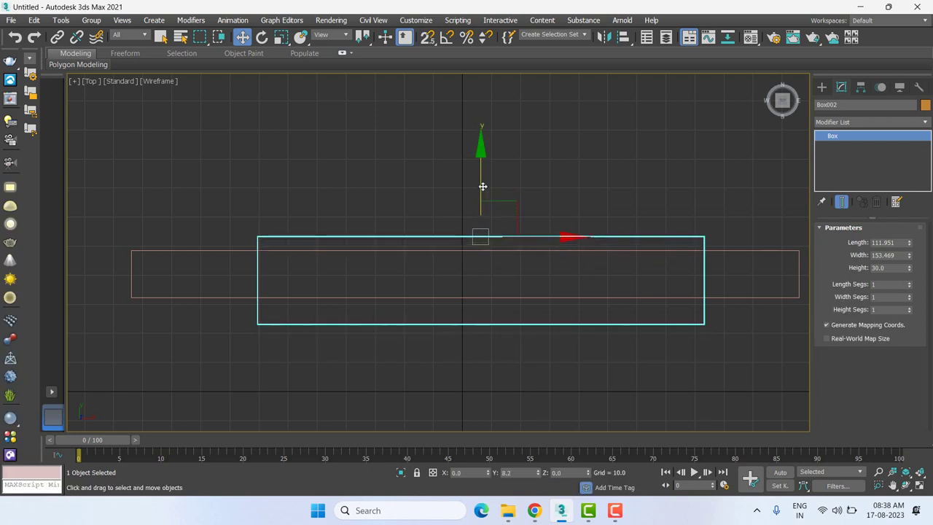
- Window-select both boxes and Shift-drag them sideways along X to clone them
scroll(484, 259, "down", 5)
left_click_drag(575, 338, 221, 182)
scroll(221, 181, "down", 3)
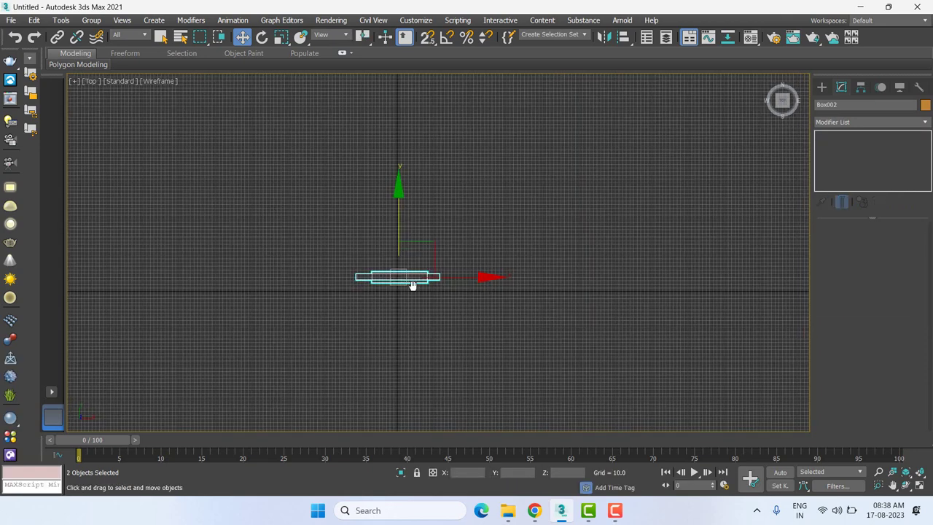
scroll(591, 276, "down", 2)
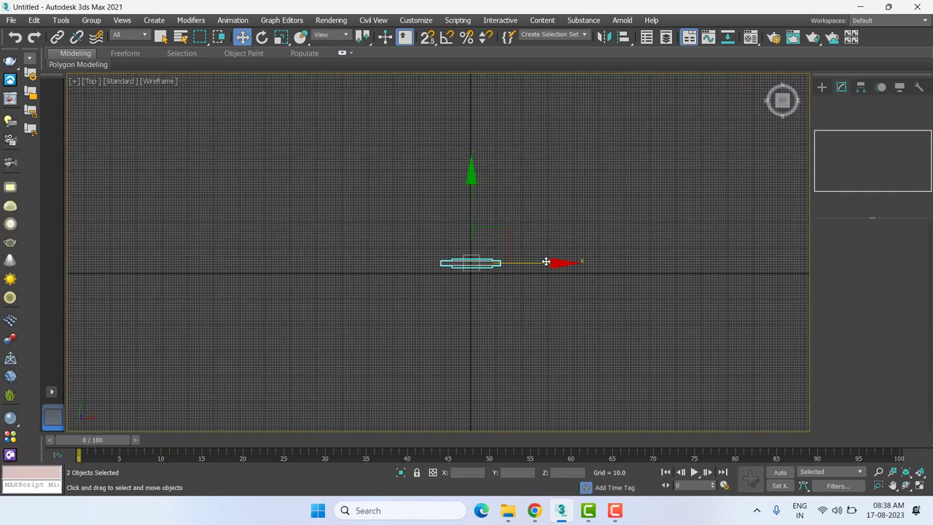
left_click_drag(550, 262, 422, 261, "shift")
- Confirm the clone as an independent Copy, creating Box003 and Box004
left_click(398, 216)
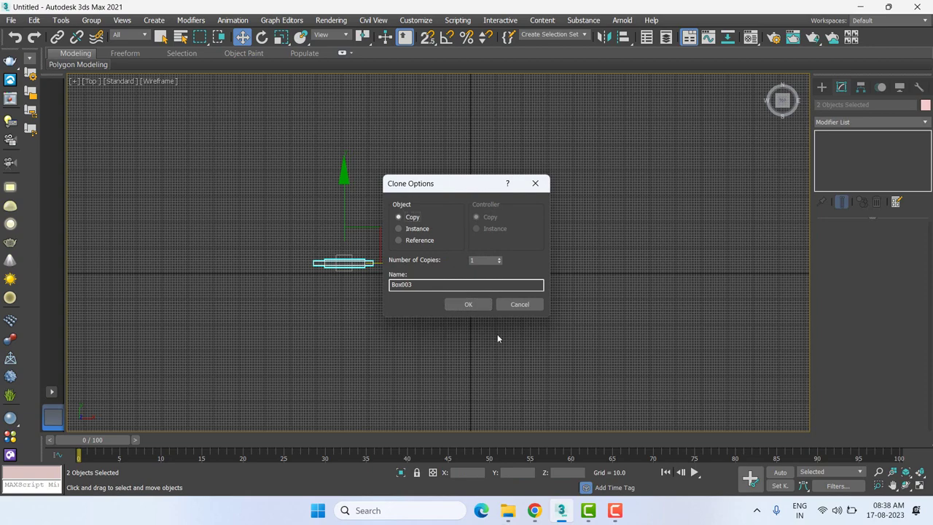
left_click(485, 306)
scroll(465, 257, "up", 3)
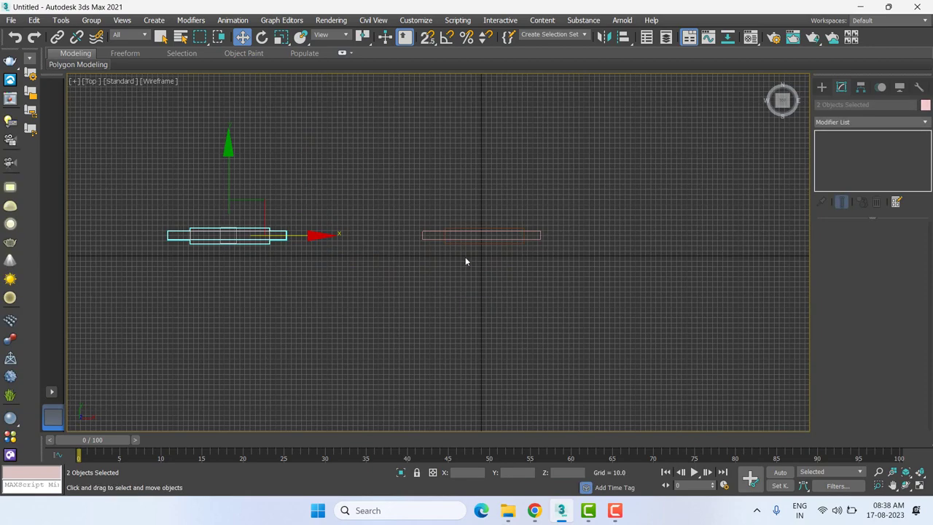
scroll(466, 240, "up", 2)
- Select Box002, then Box001, then Box002 again
left_click(469, 229)
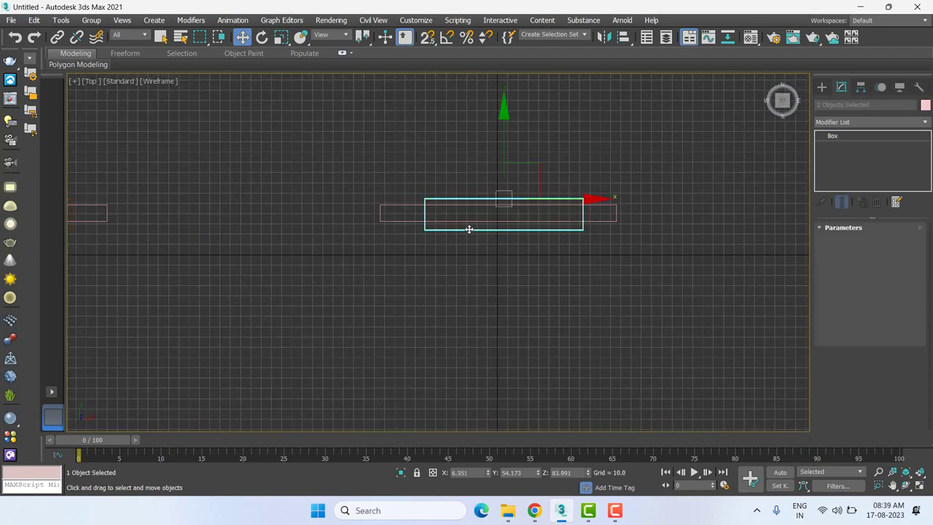
left_click(387, 222)
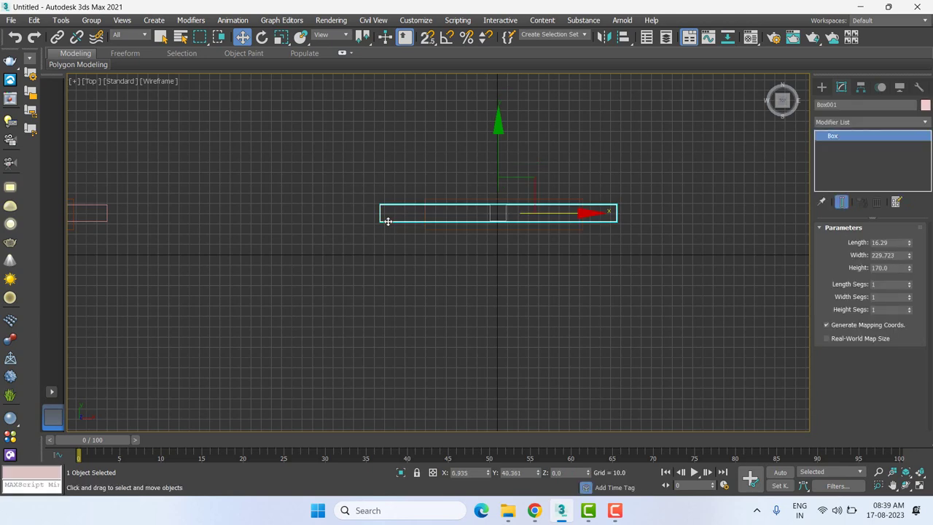
left_click(563, 231)
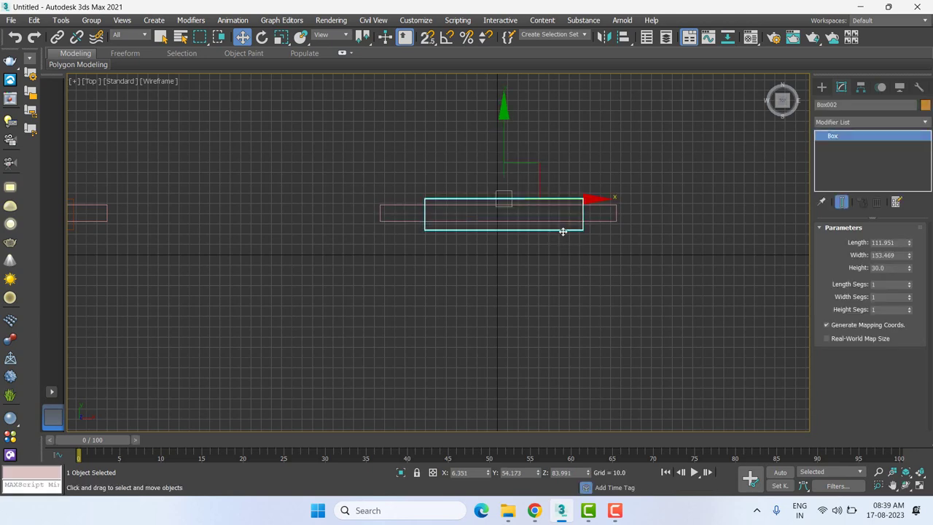
- Switch to the Perspective view and select the pink slab Box001
key("p")
scroll(576, 262, "up", 3)
middle_click_drag(566, 256, 609, 280, "alt")
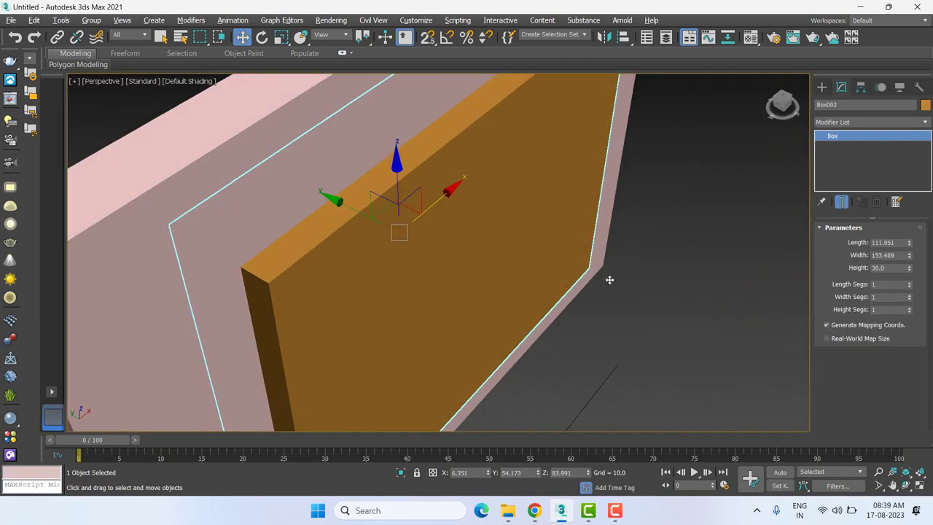
scroll(609, 280, "down", 5)
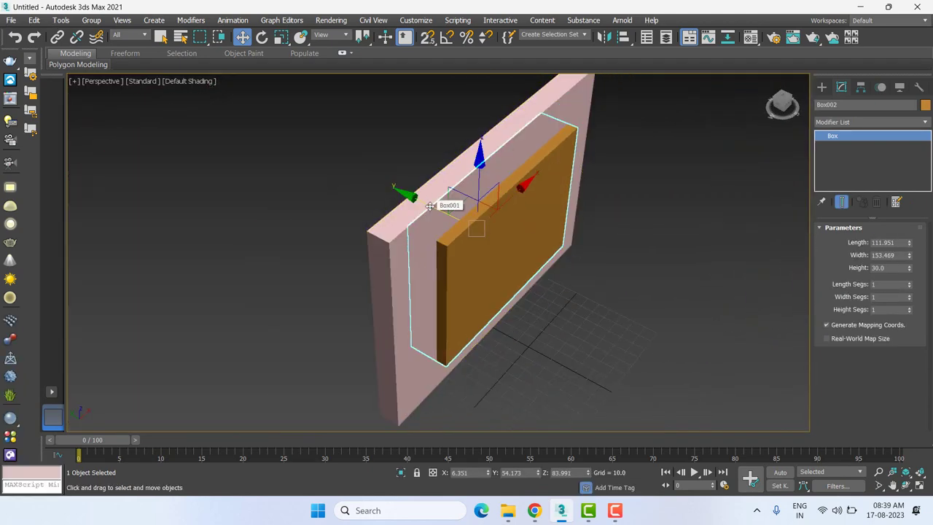
left_click(333, 287)
left_click(389, 265)
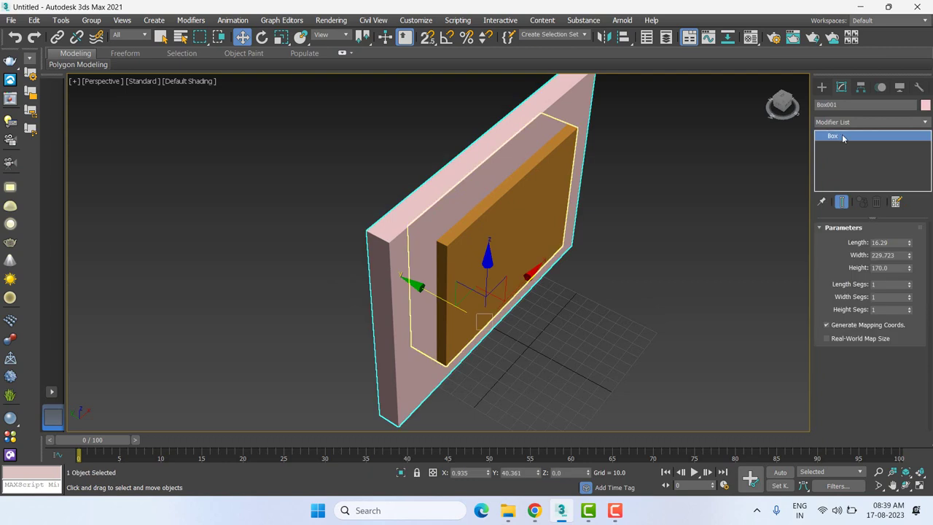
- Make Box001 a Compound Boolean and subtract Box002 from it
left_click(821, 87)
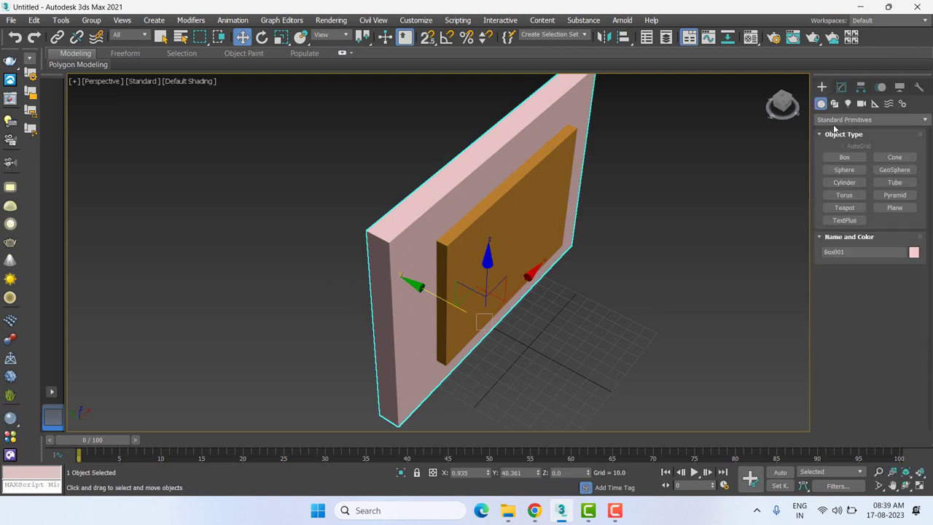
left_click(834, 121)
left_click(843, 152)
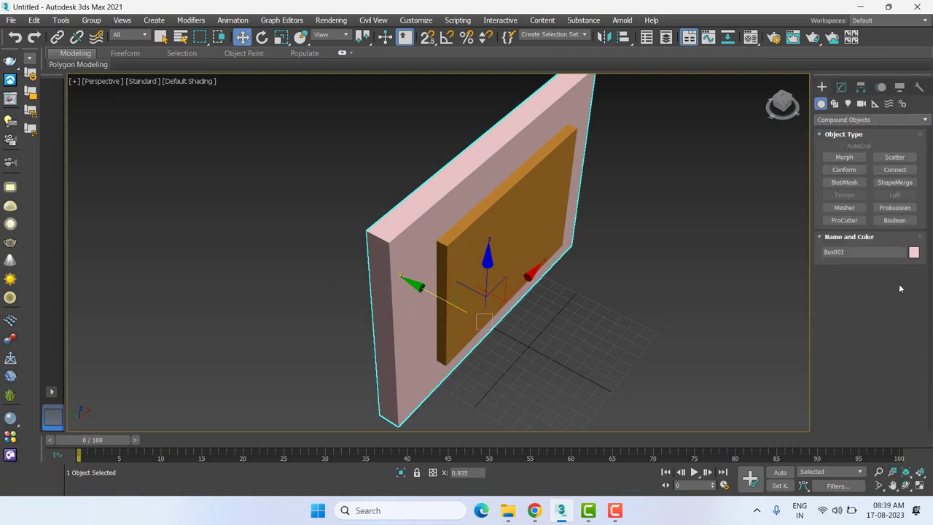
left_click(896, 221)
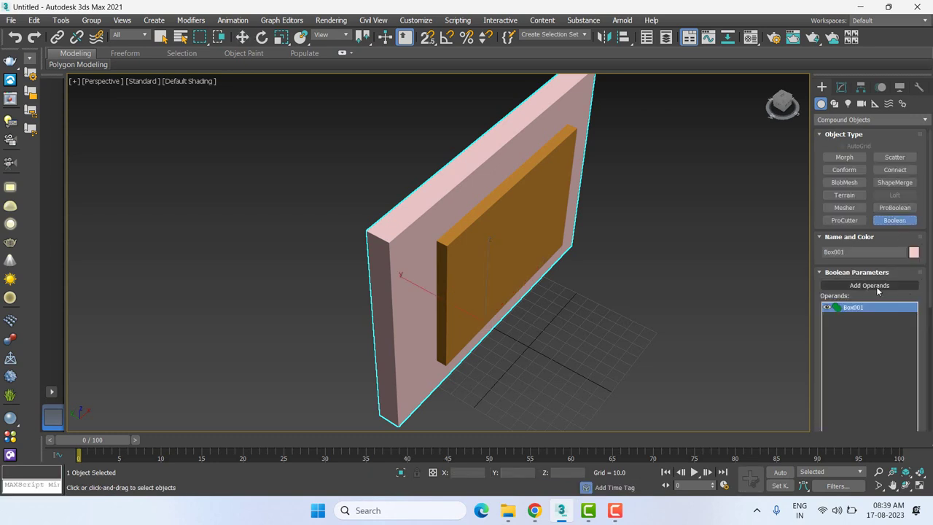
left_click(876, 288)
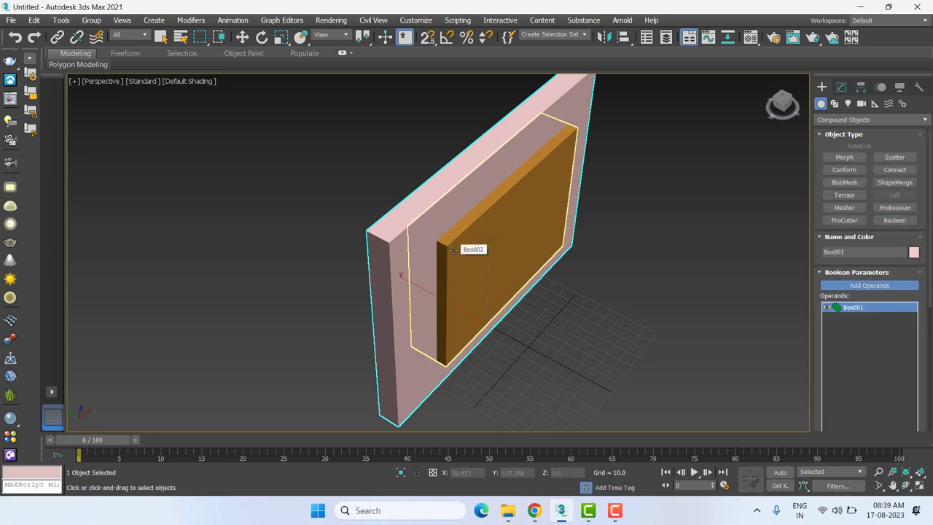
left_click(452, 250)
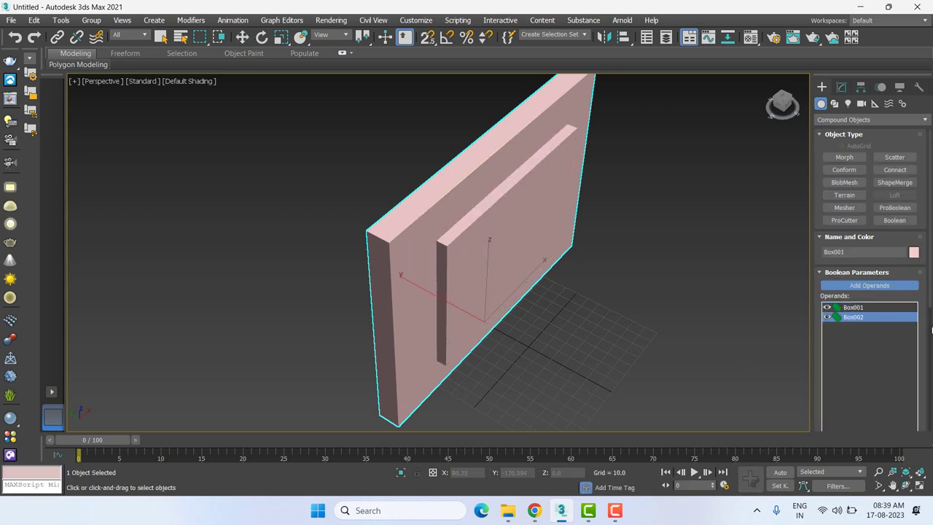
scroll(930, 337, "down", 3)
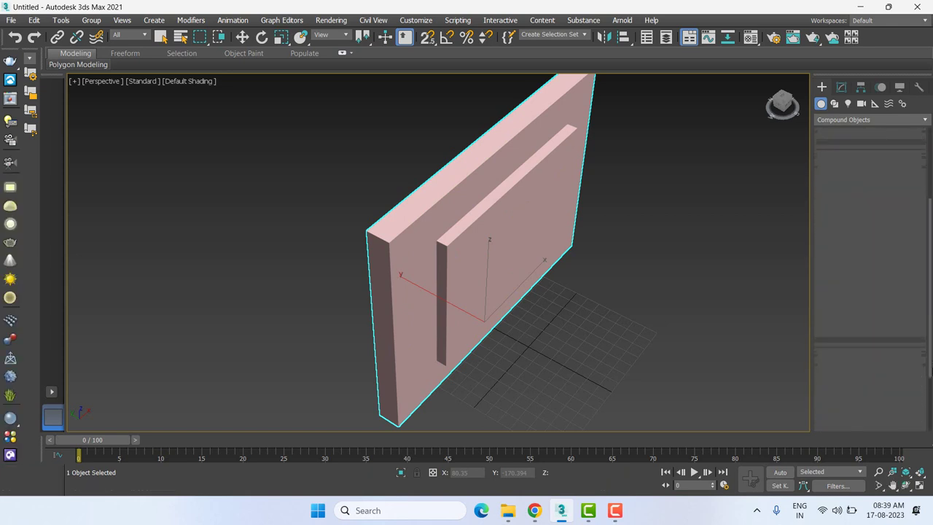
scroll(858, 316, "down", 3)
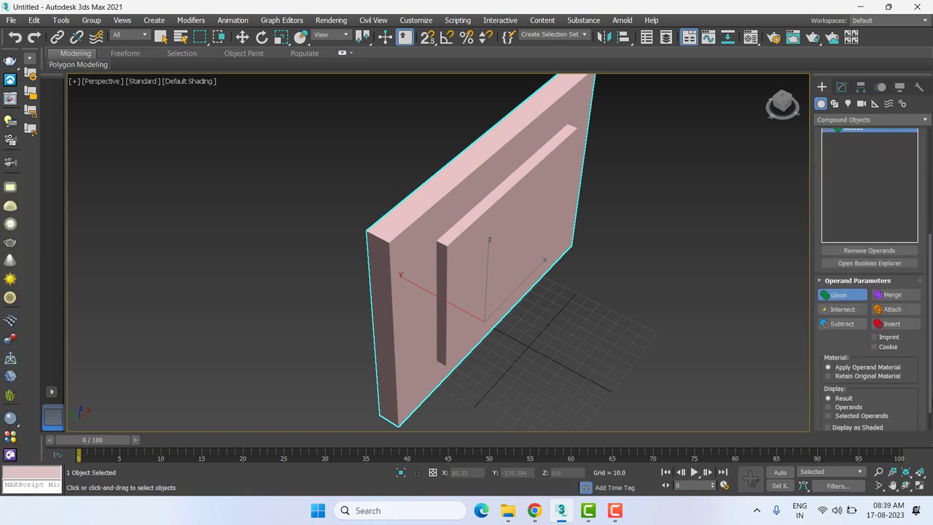
left_click(842, 324)
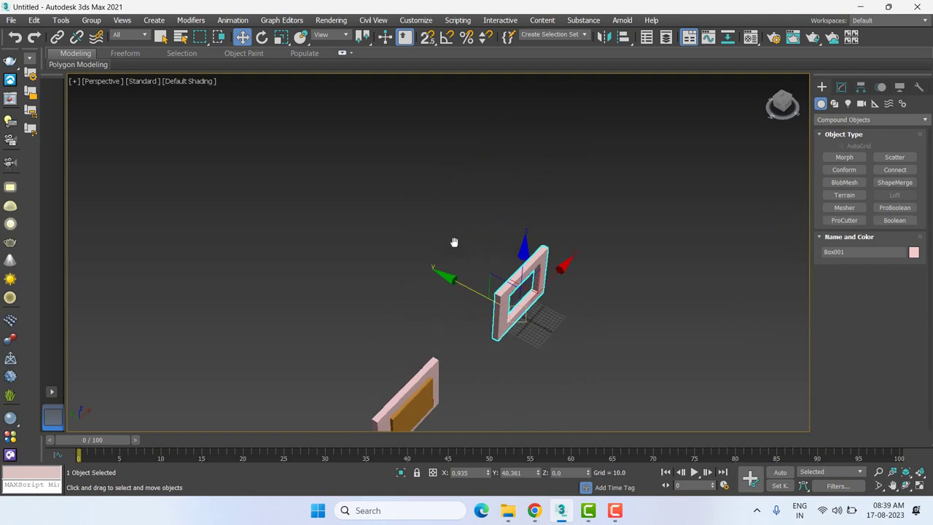
- In the Top view, move Box004 along Y onto Box003, then select and frame Box003 in Perspective
key("t")
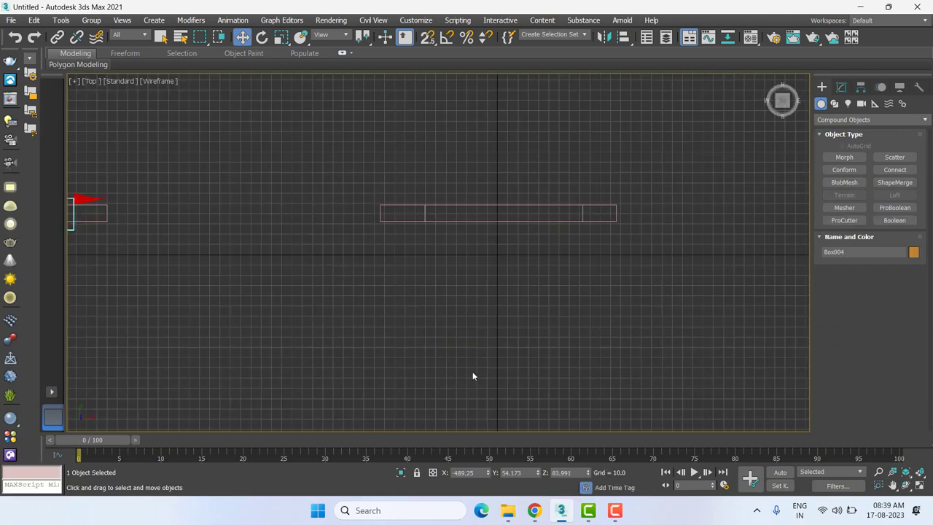
scroll(154, 237, "up", 5)
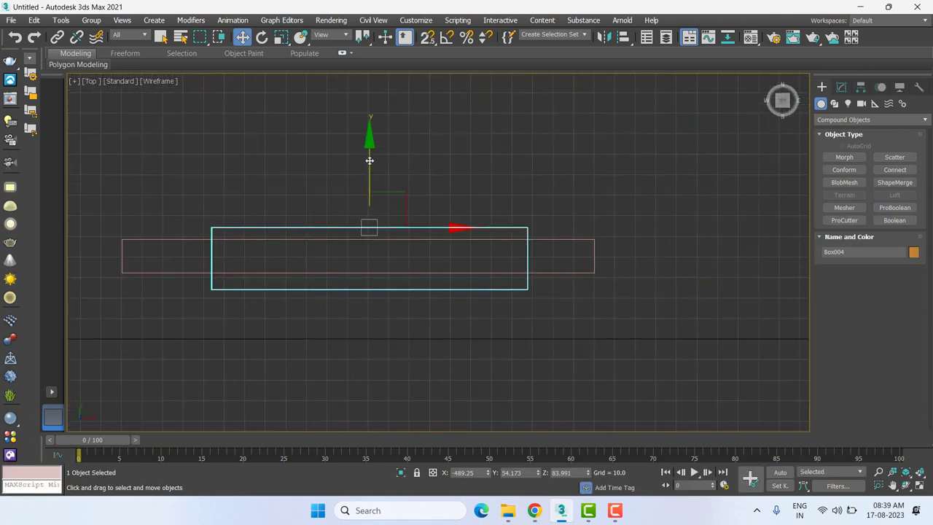
left_click_drag(369, 159, 369, 178)
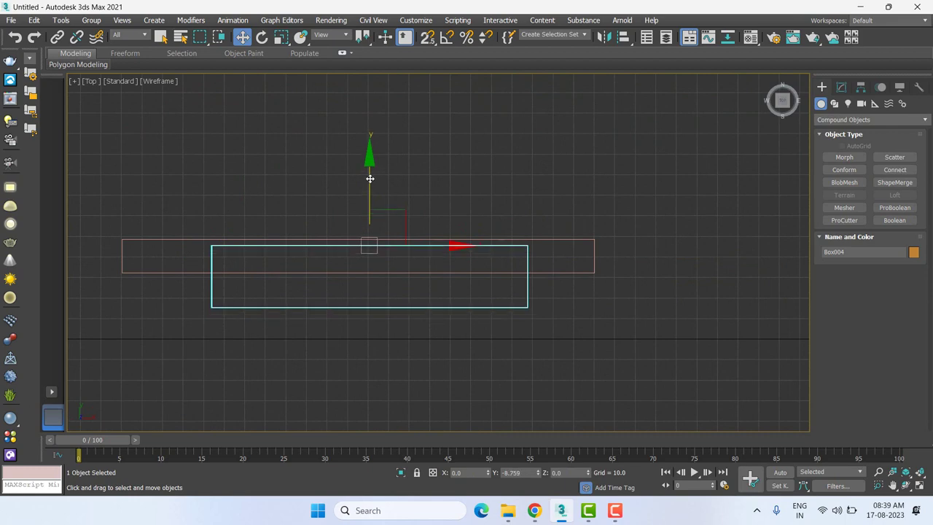
left_click(572, 273)
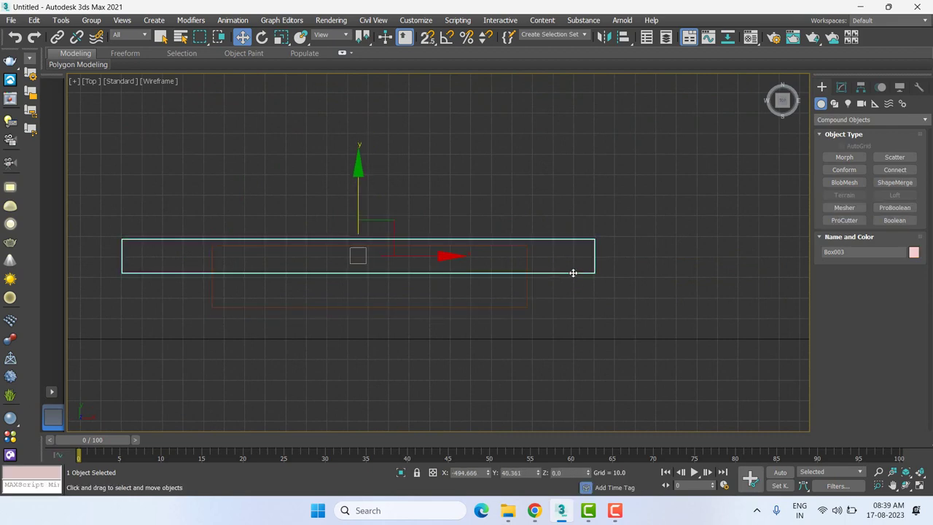
key("p")
key("z")
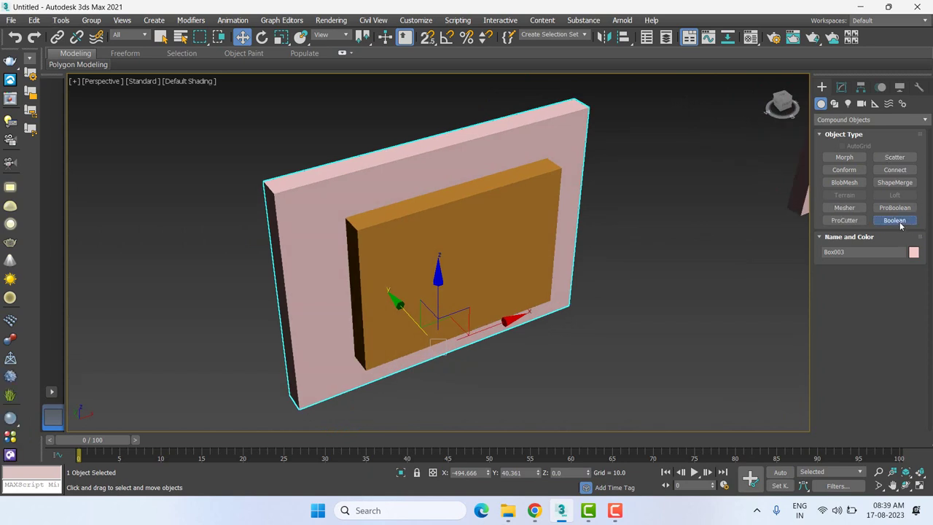
- Make Box003 a Boolean with Box004 as a Subtract operand, then orbit to inspect the slot
left_click(899, 221)
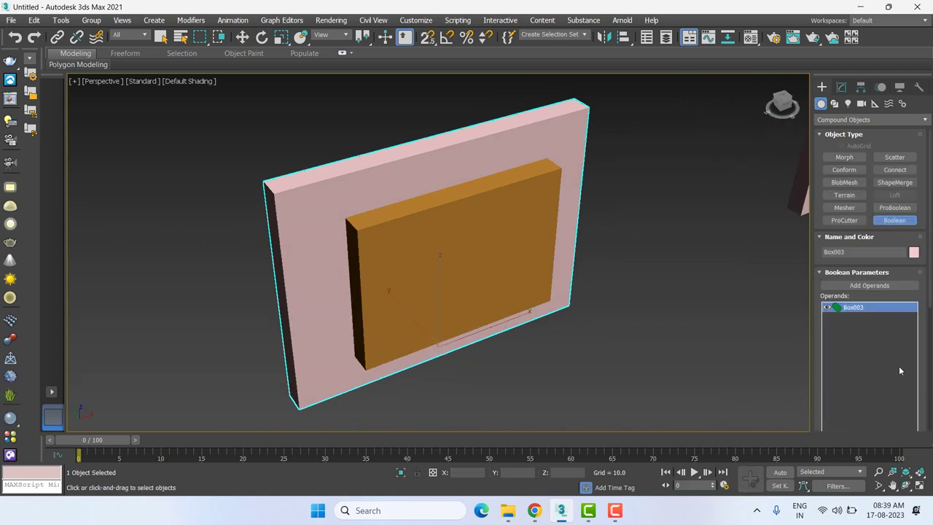
left_click(874, 286)
left_click(469, 241)
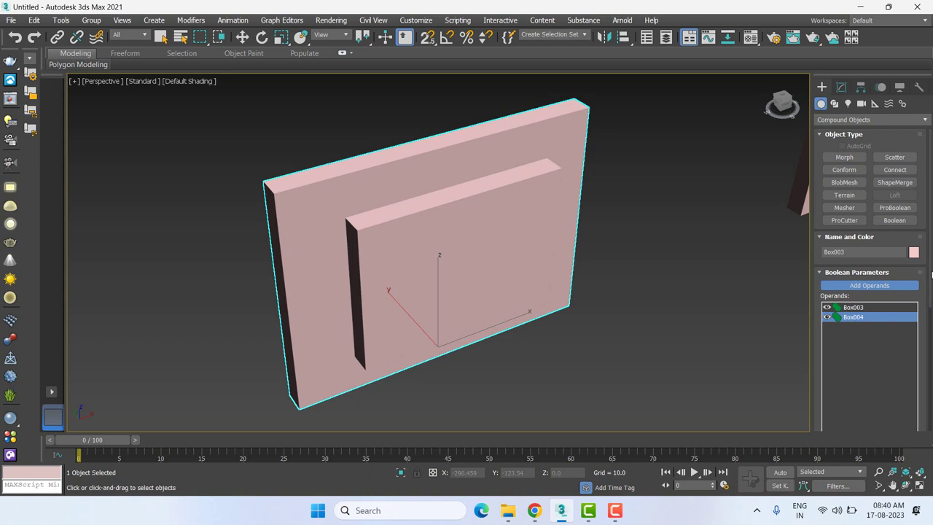
left_click_drag(931, 274, 931, 350)
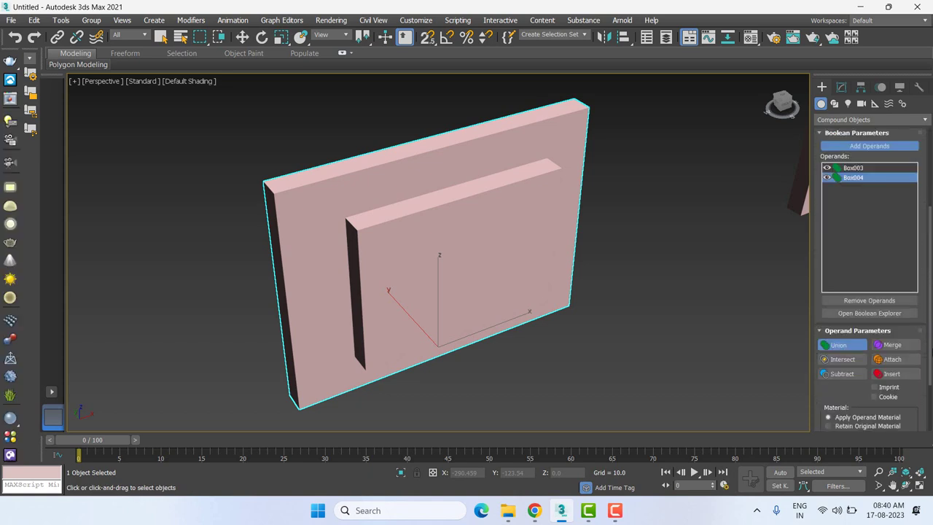
left_click(842, 372)
key("w")
scroll(632, 354, "up", 2)
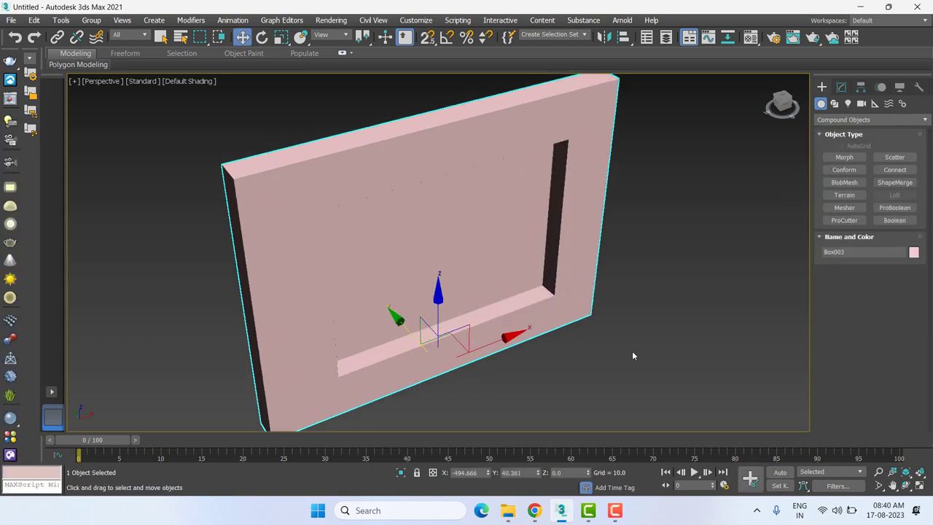
mouse_move(626, 349)
middle_mouse_down("alt")
mouse_move(647, 336)
mouse_move(558, 328)
middle_mouse_up("alt")
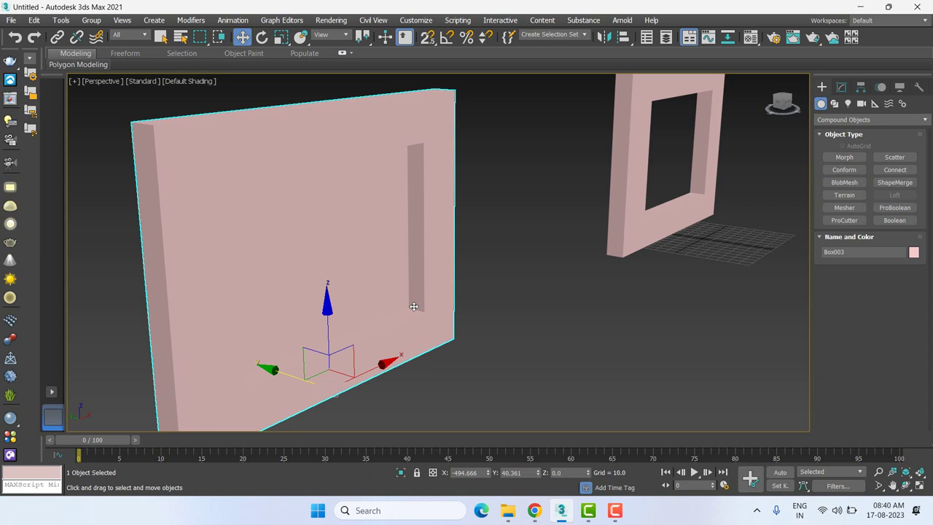
- Select the window frame Box001 and show its Boolean operands in the Modify panel
left_click(628, 322)
left_click(688, 209)
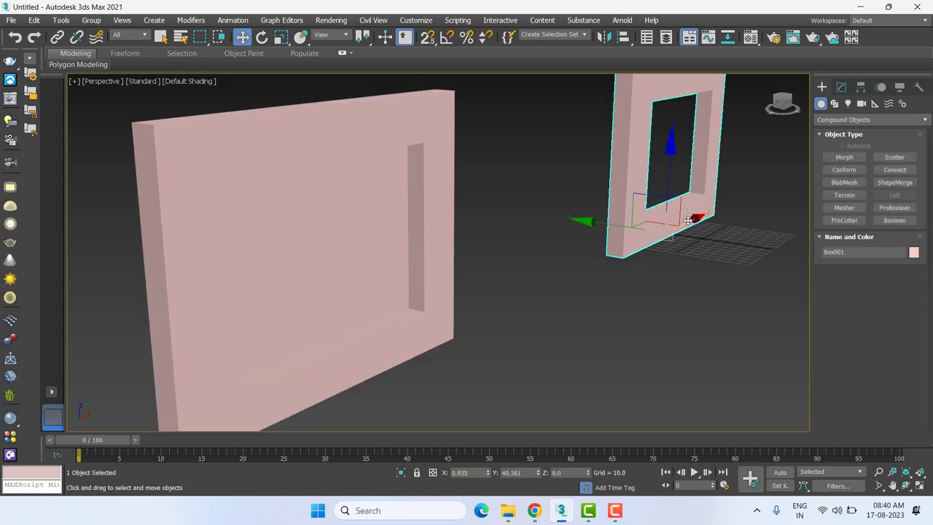
middle_click_drag(617, 246, 658, 265, "alt")
left_click(840, 89)
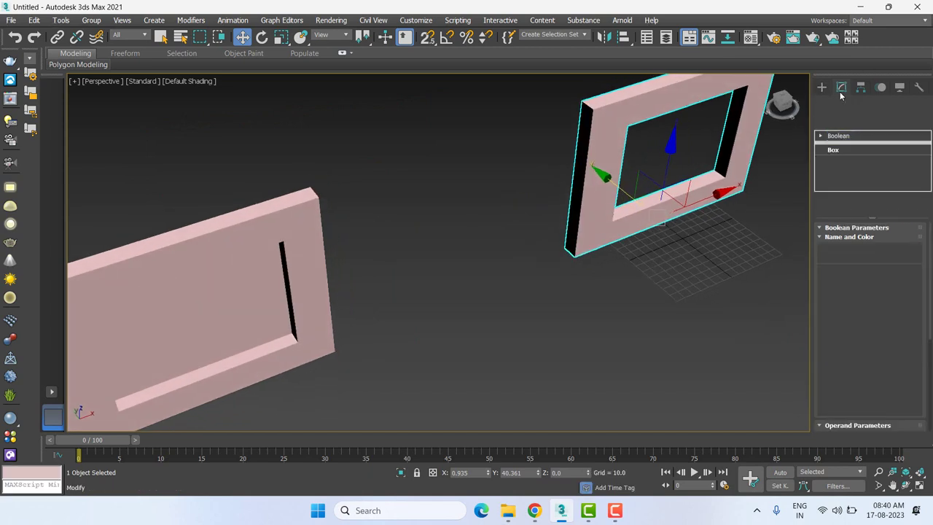
middle_click_drag(650, 302, 635, 339, "alt")
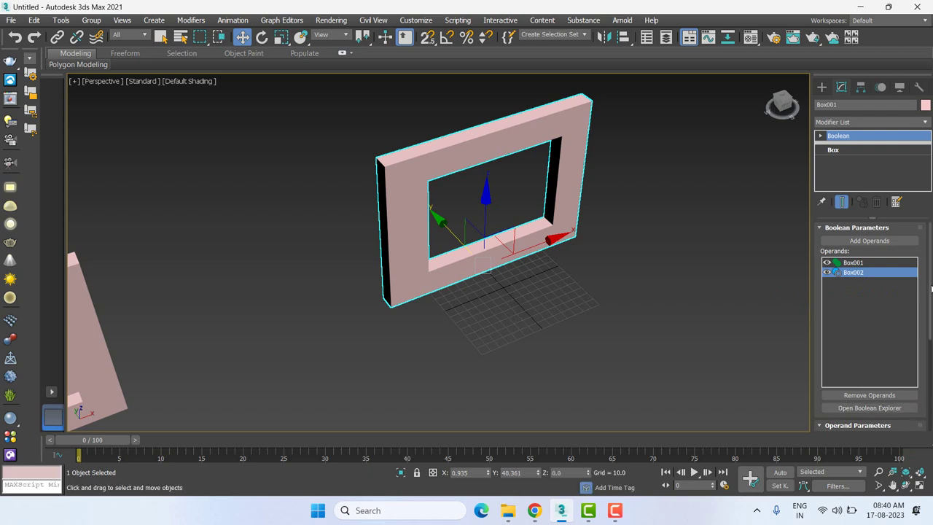
- Remove Box002 from the frame's operands, undo it, and open then close the Boolean Explorer
left_click(887, 400)
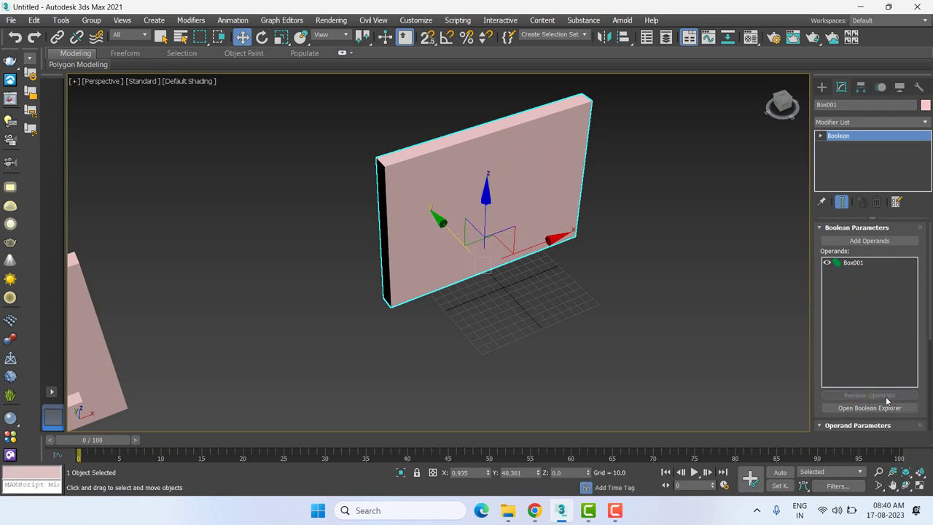
key("ctrl+z")
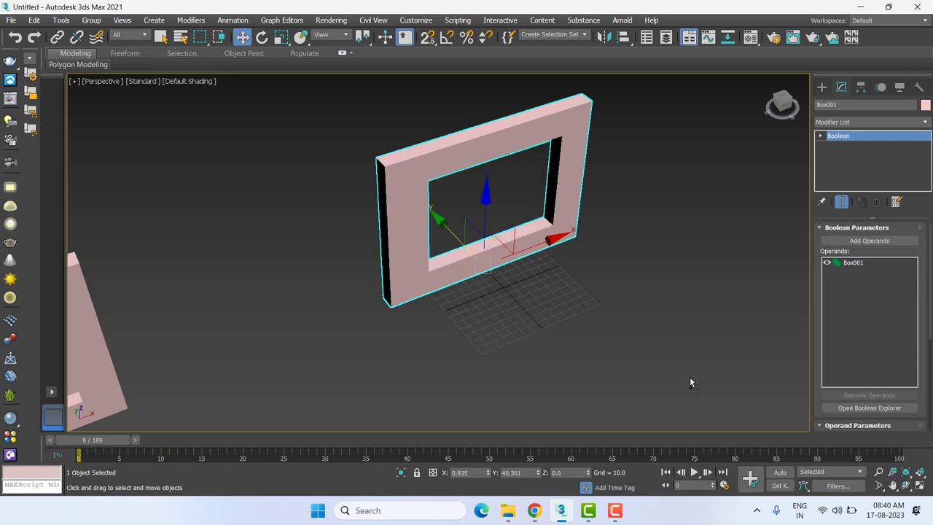
left_click(879, 408)
left_click(235, 9)
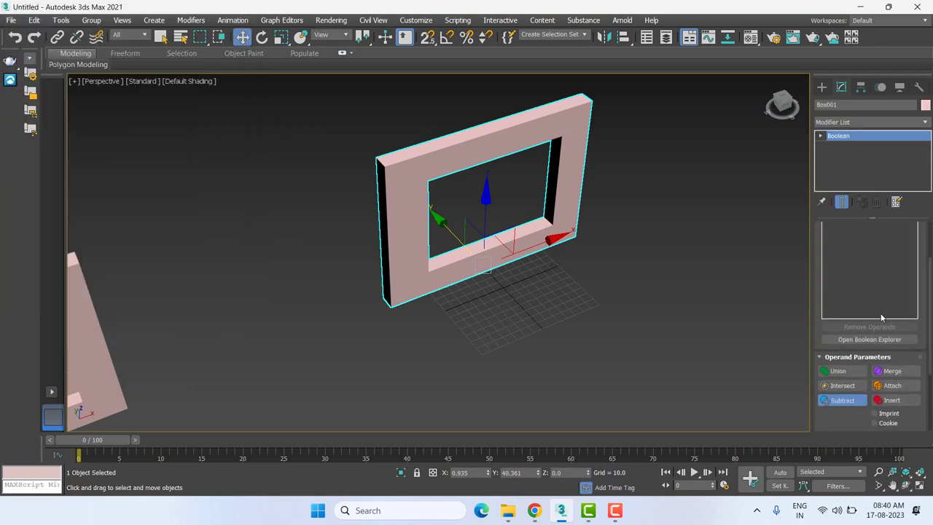
- Select Box002 in the Operands list and remove it again, leaving a solid slab
scroll(930, 264, "up", 1)
scroll(931, 263, "up", 2)
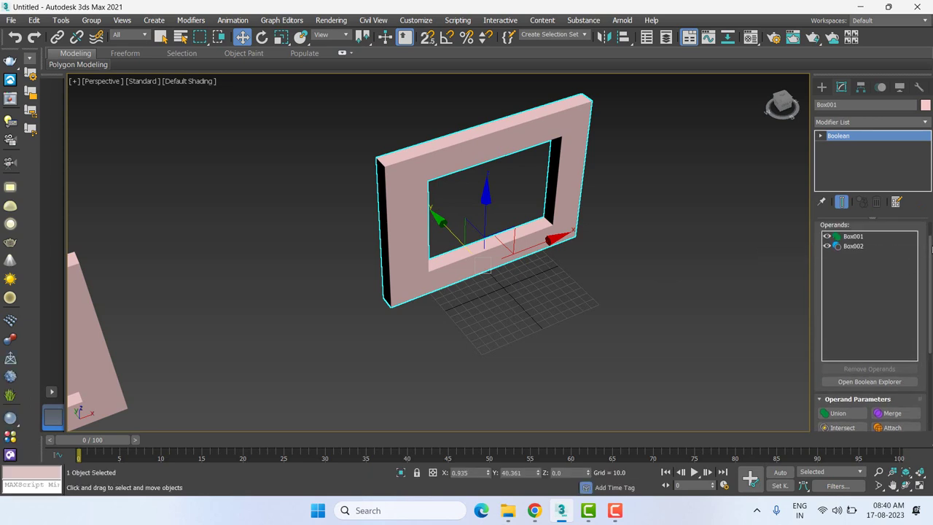
left_click(854, 246)
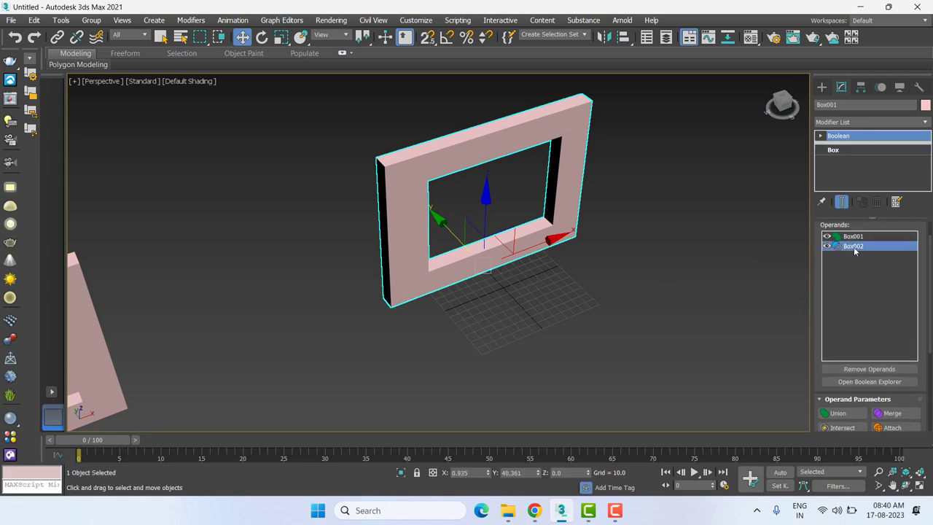
left_click(868, 369)
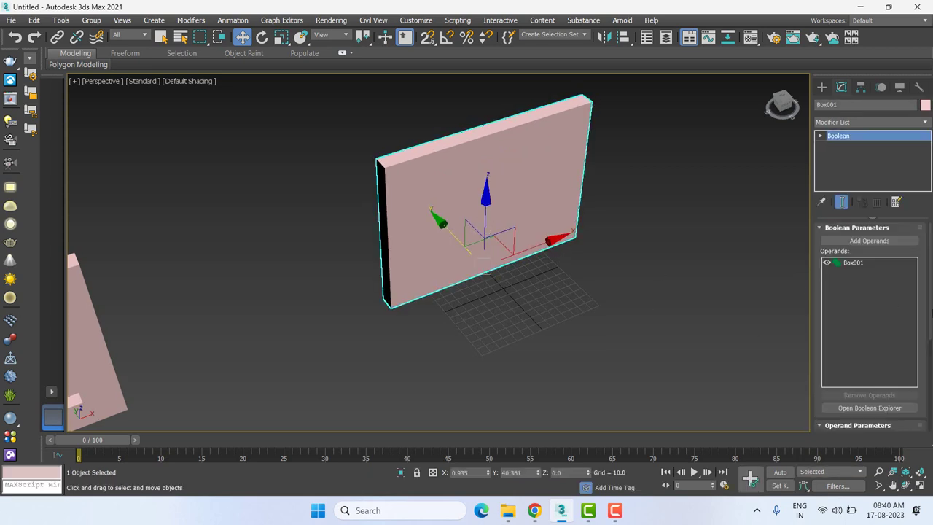
scroll(928, 328, "down", 2)
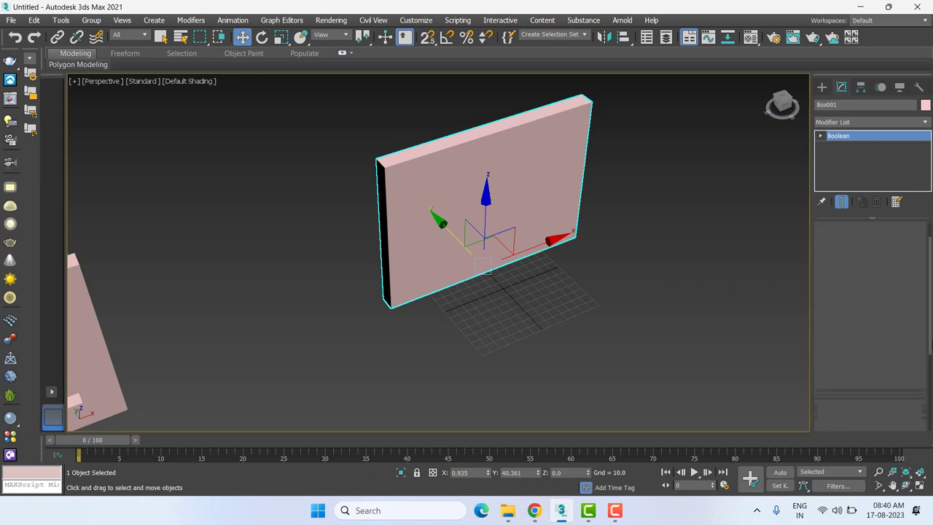
scroll(869, 328, "down", 2)
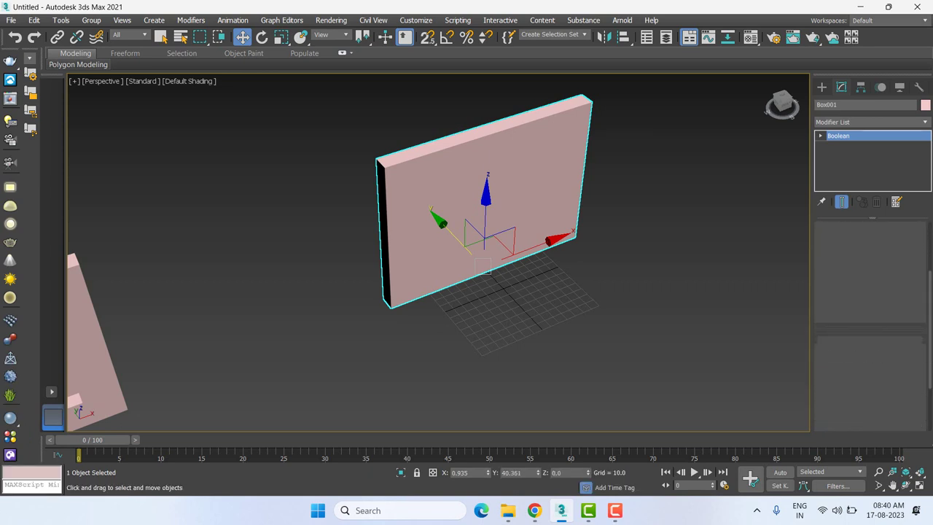
scroll(869, 328, "down", 2)
scroll(869, 328, "down", 1)
scroll(870, 328, "down", 1)
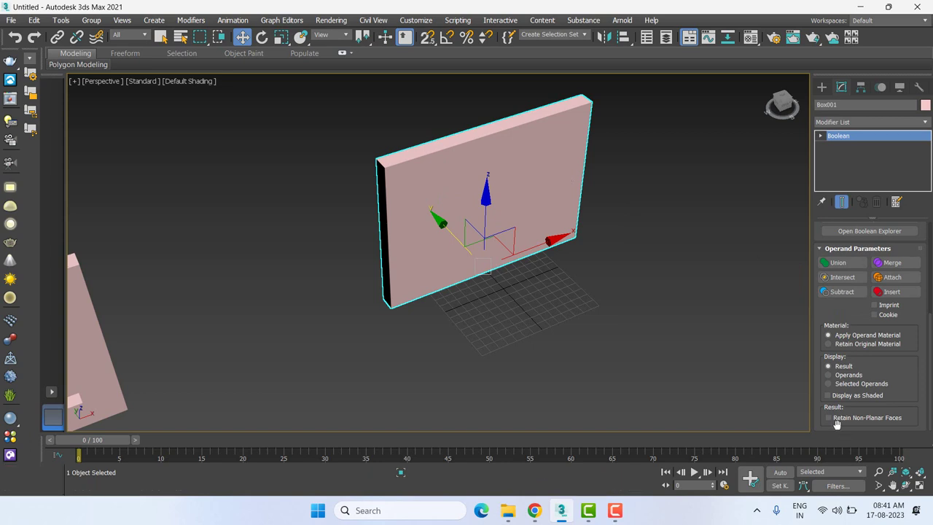
- Open the Boolean Explorer, deselect the wall, and undo to restore Box002 as a Union operand
left_click(840, 292)
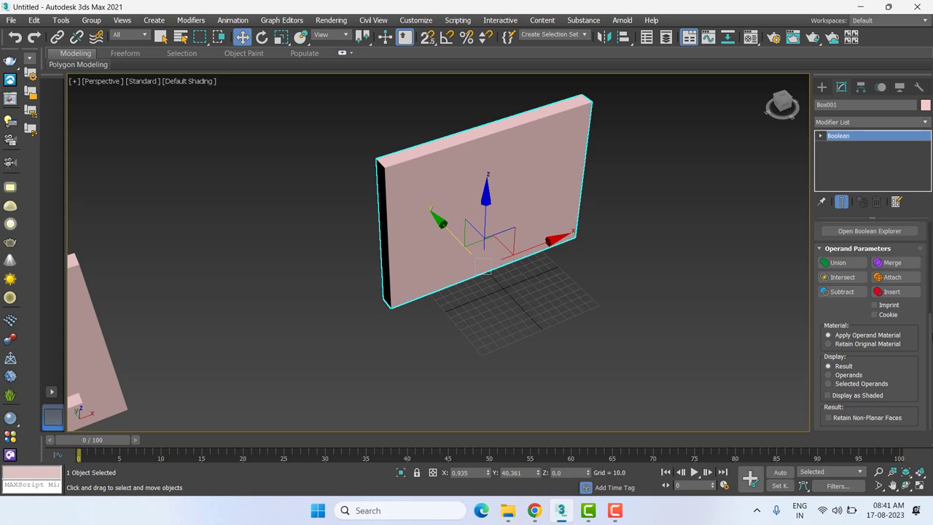
scroll(871, 328, "up", 3)
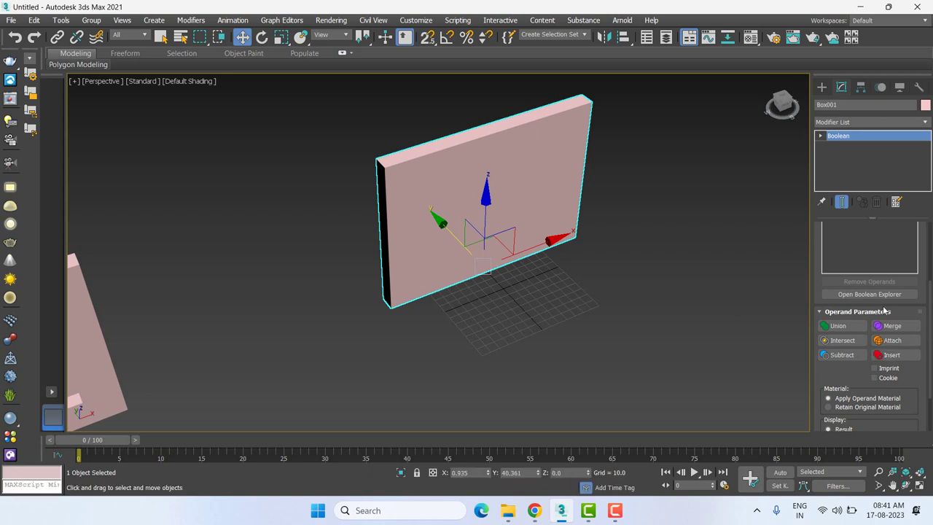
scroll(859, 240, "up", 2)
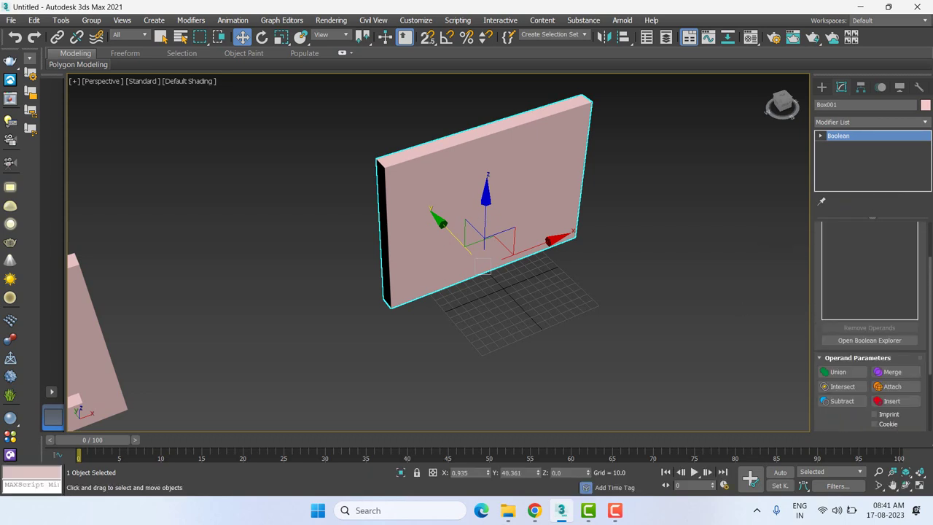
left_click(869, 340)
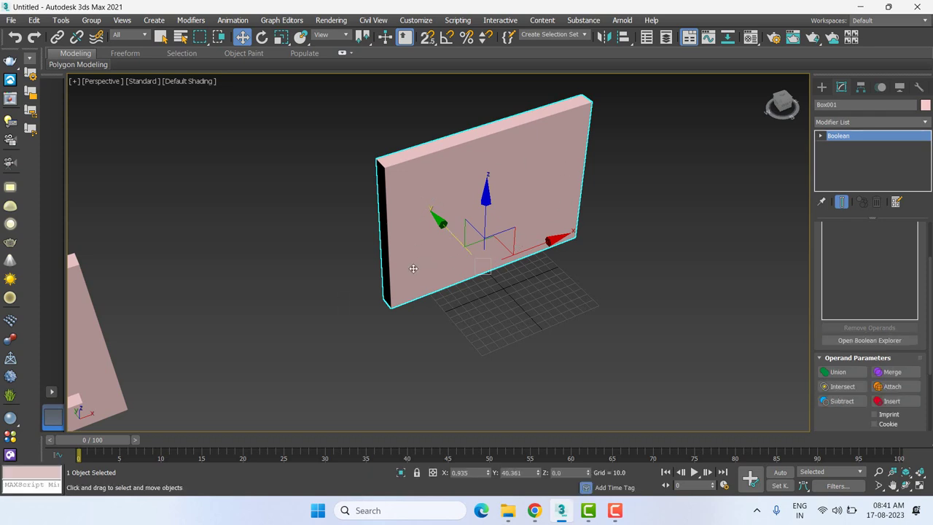
left_click(264, 323)
key("ctrl+z")
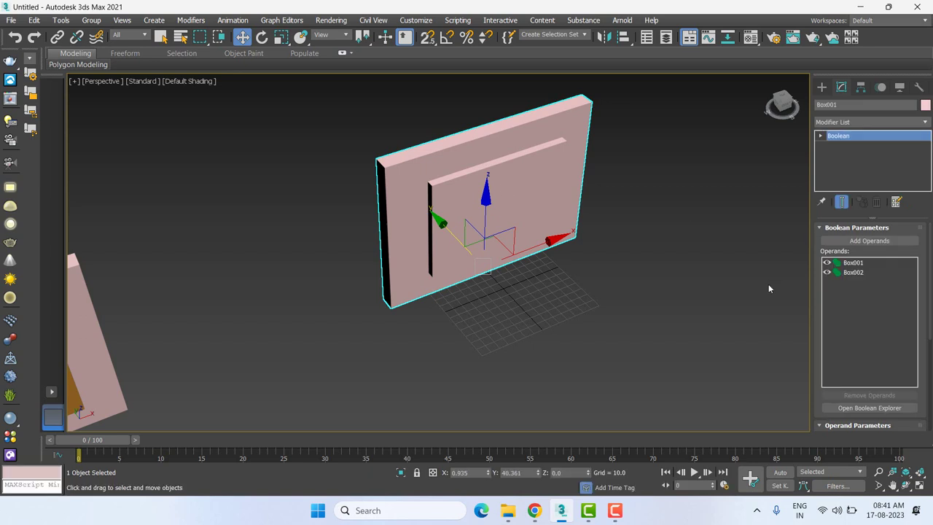
- Undo to separate Box002, widen it to 184.163, and reselect the wall Box001
key("ctrl+z")
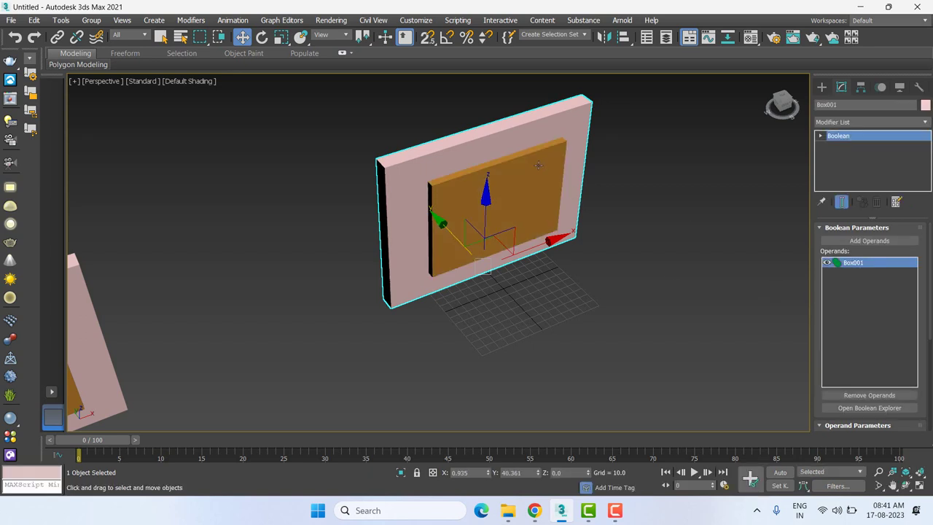
left_click(538, 165)
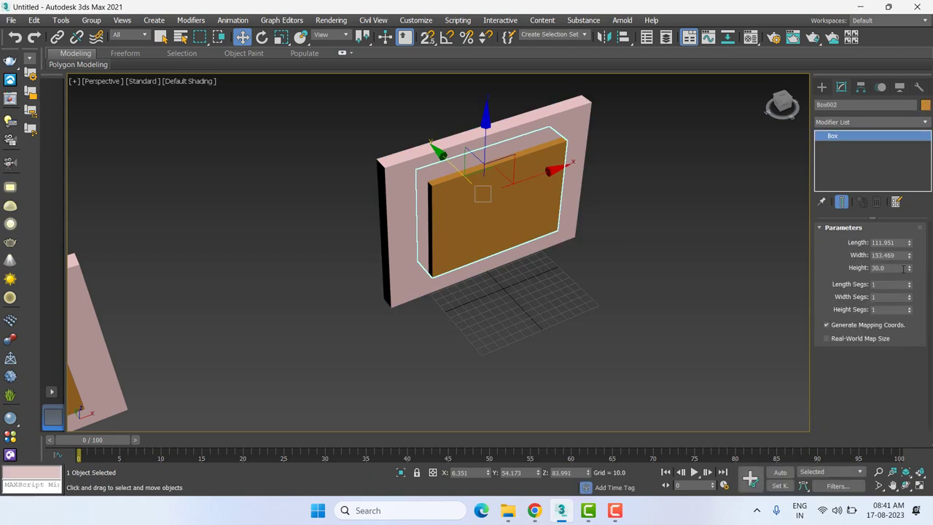
left_click_drag(909, 256, 909, 226)
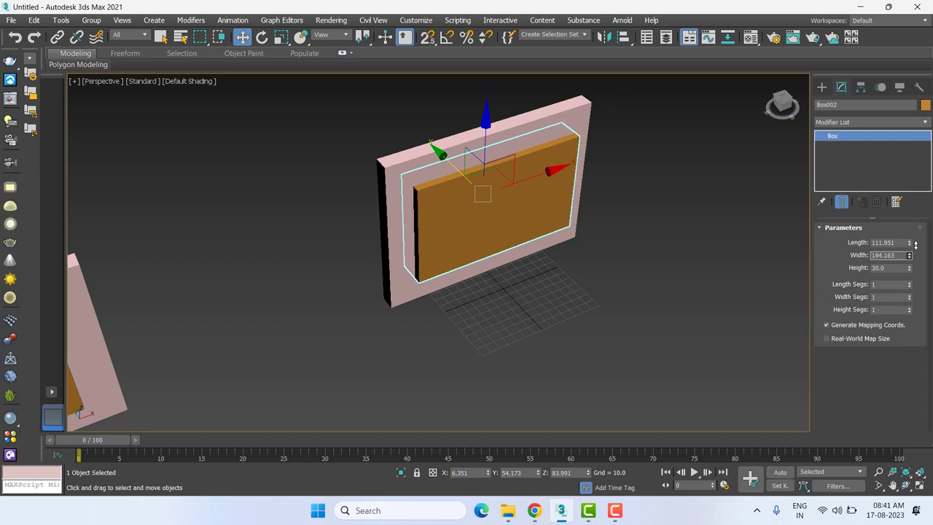
left_click(403, 150)
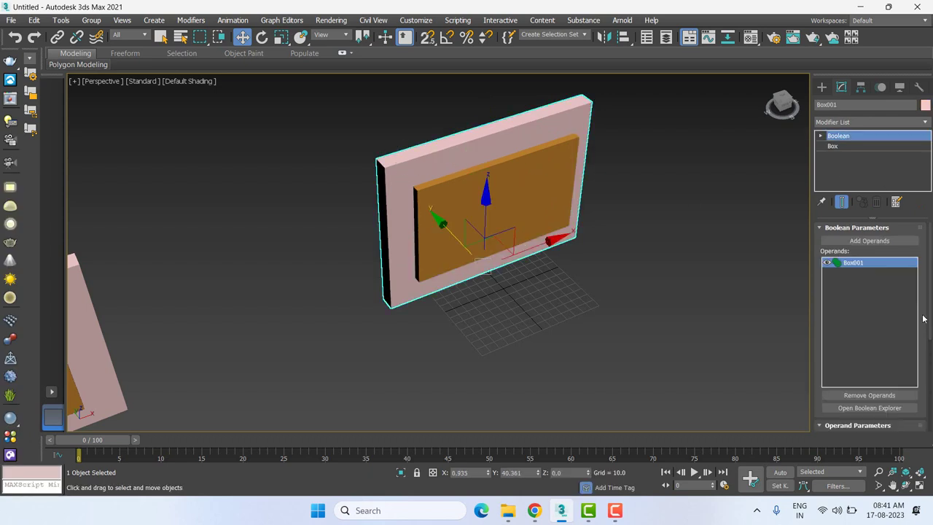
- Add the orange box to the wall's Boolean as a Subtract operand, cutting a rectangular hole
left_click(879, 242)
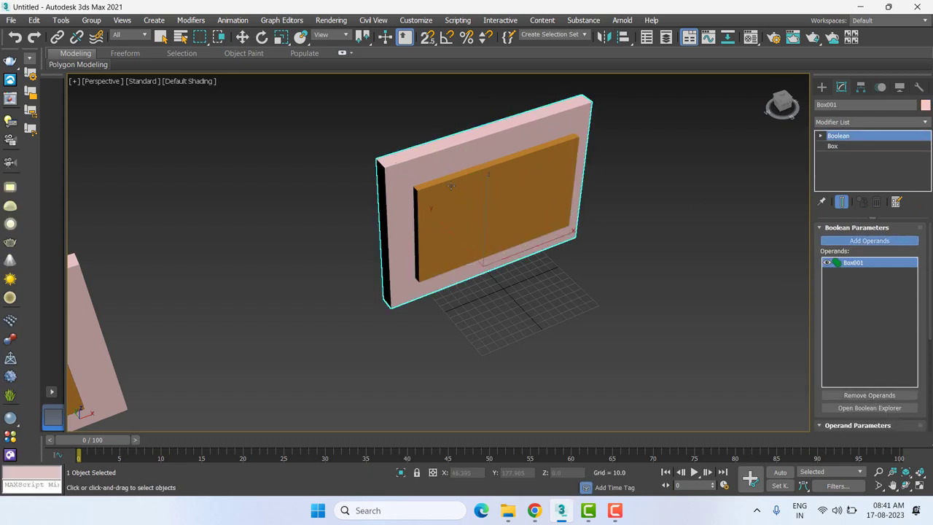
left_click(451, 186)
scroll(868, 328, "down", 1)
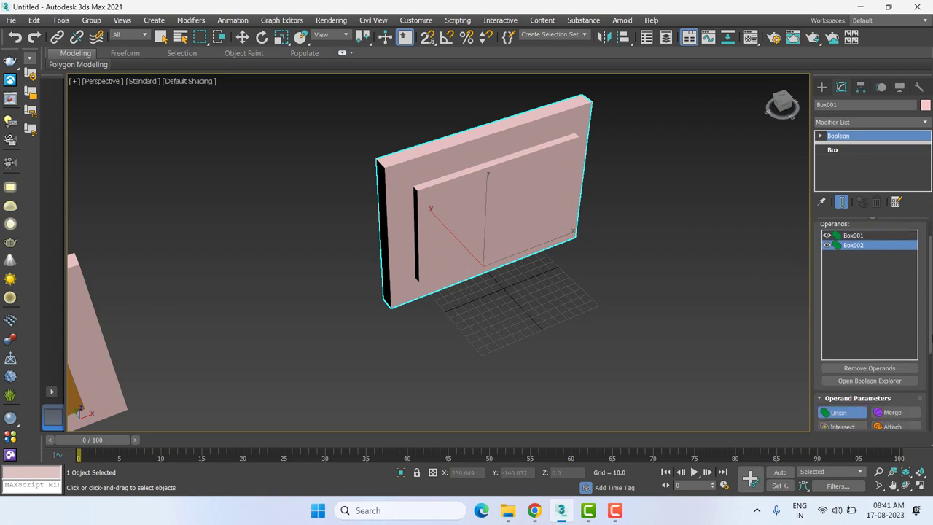
scroll(869, 328, "down", 2)
left_click(842, 390)
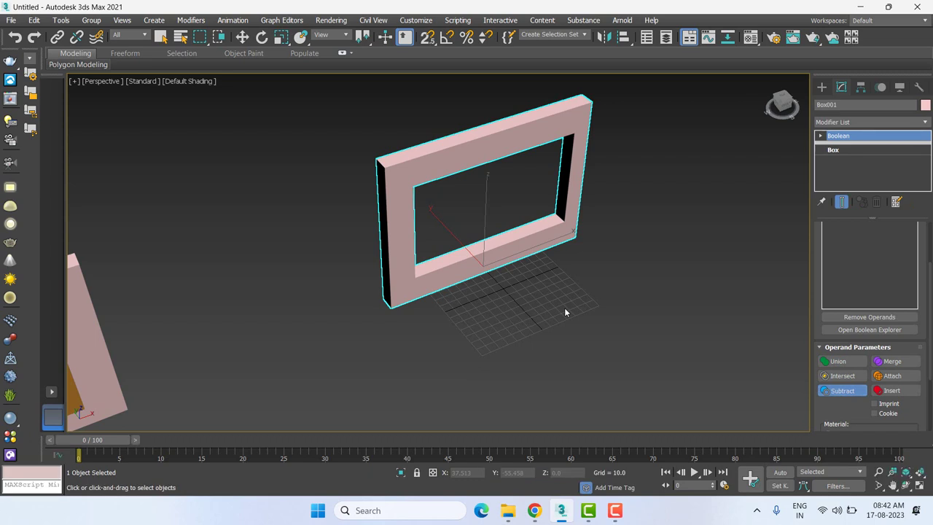
- Switch the Boolean operation to Union and reselect the frame
key("w")
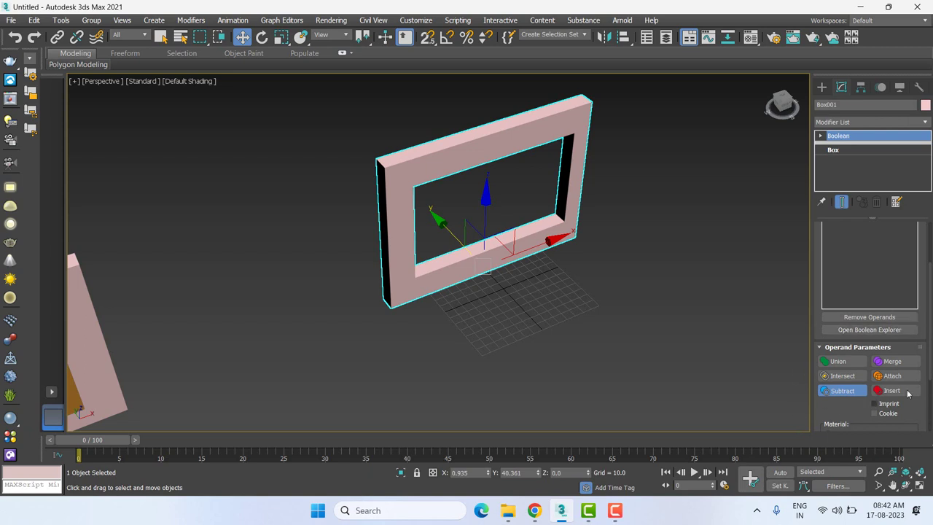
left_click(839, 362)
left_click(604, 253)
left_click(545, 204)
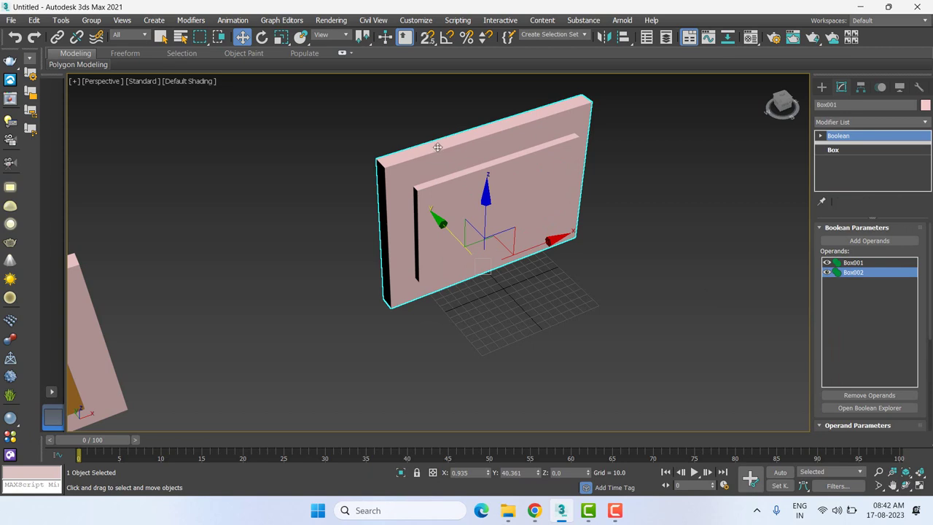
- Nudge the wall along its Y axis and try the Intersect operation
mouse_move(437, 216)
left_mouse_down()
mouse_move(421, 200)
mouse_move(439, 219)
left_mouse_up()
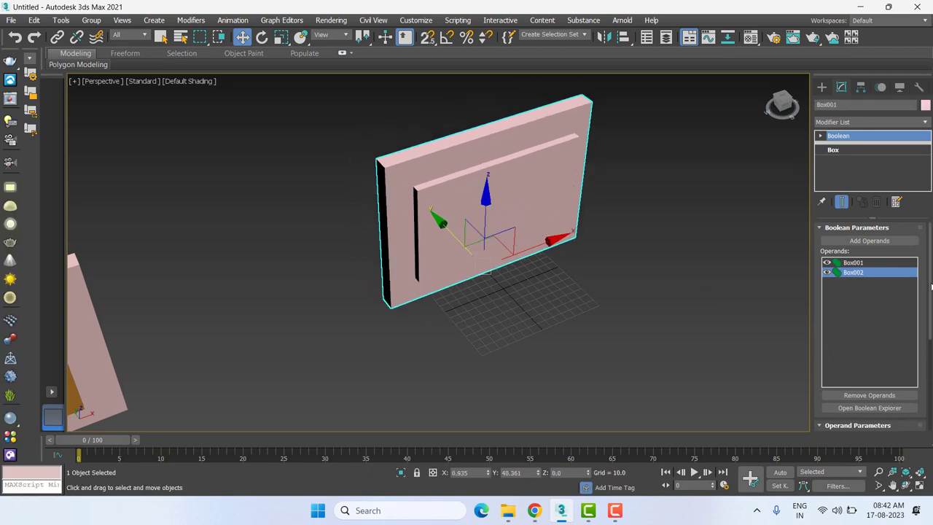
scroll(867, 328, "down", 2)
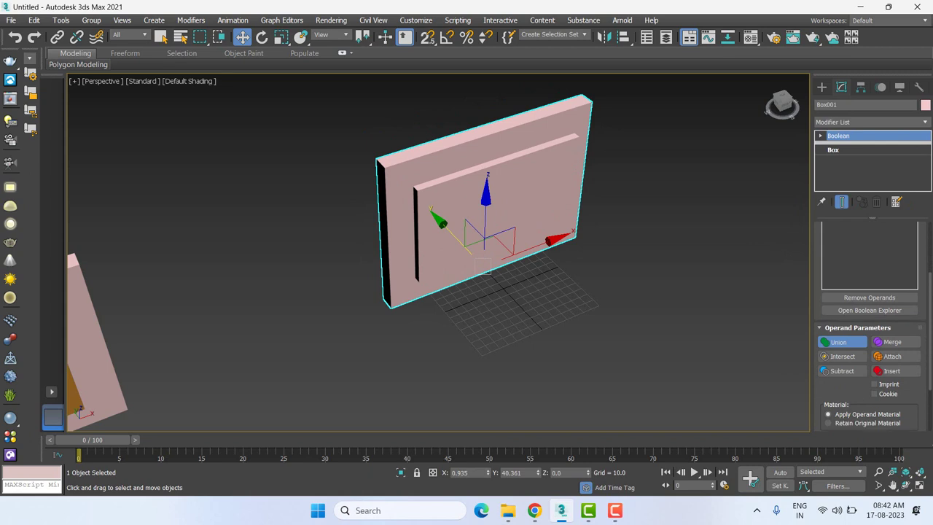
left_click(846, 360)
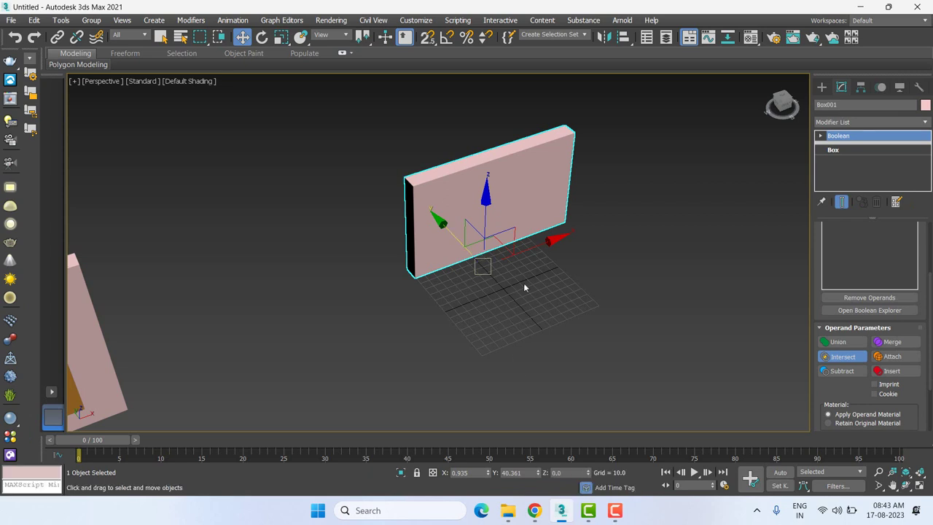
- Undo the Intersect so the Boolean returns to Union, then reselect Box001
scroll(523, 287, "up", 2)
scroll(570, 195, "down", 2)
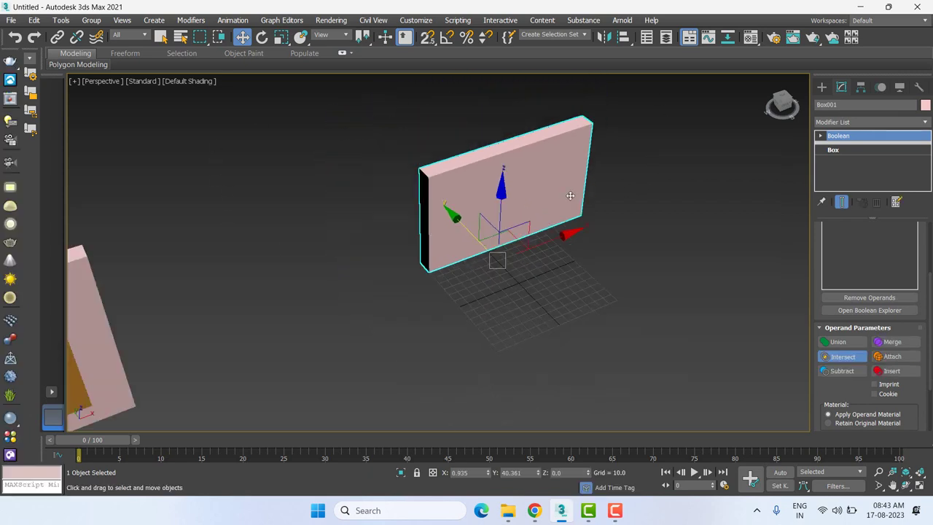
key("ctrl+z")
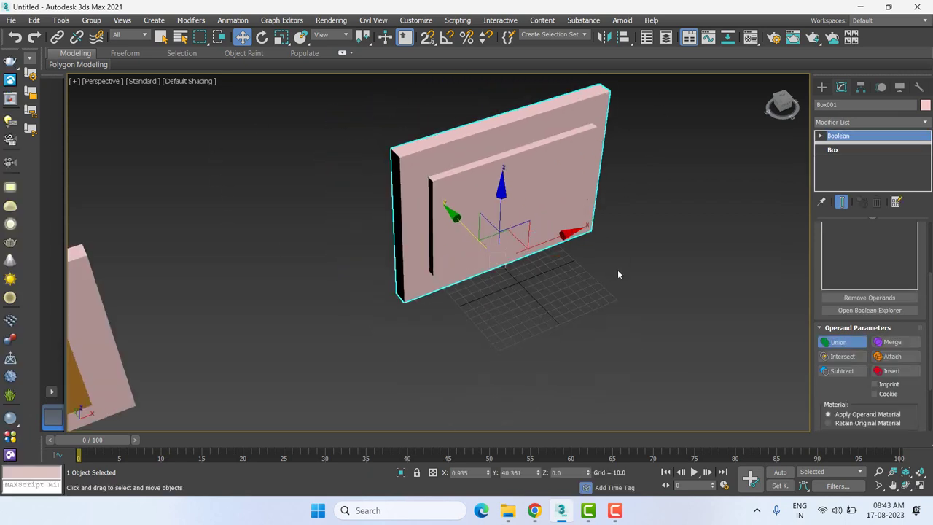
left_click(618, 271)
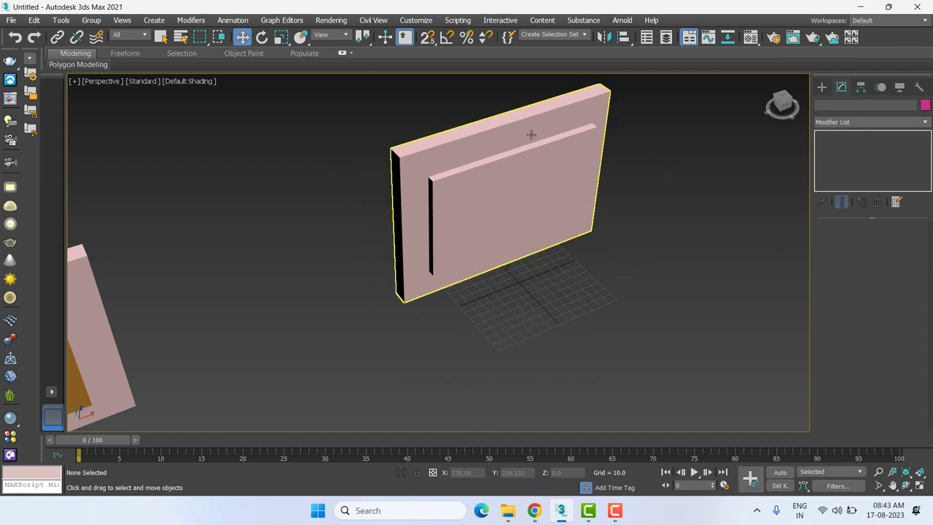
left_click(530, 135)
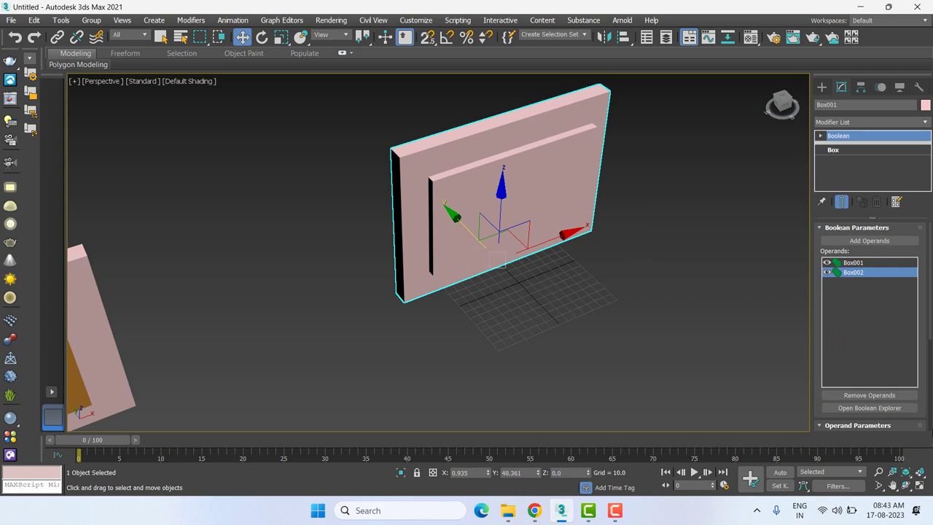
- Change Box001's Boolean operand from Intersect to Subtract, turning the wall into a window frame
scroll(928, 329, "down", 3)
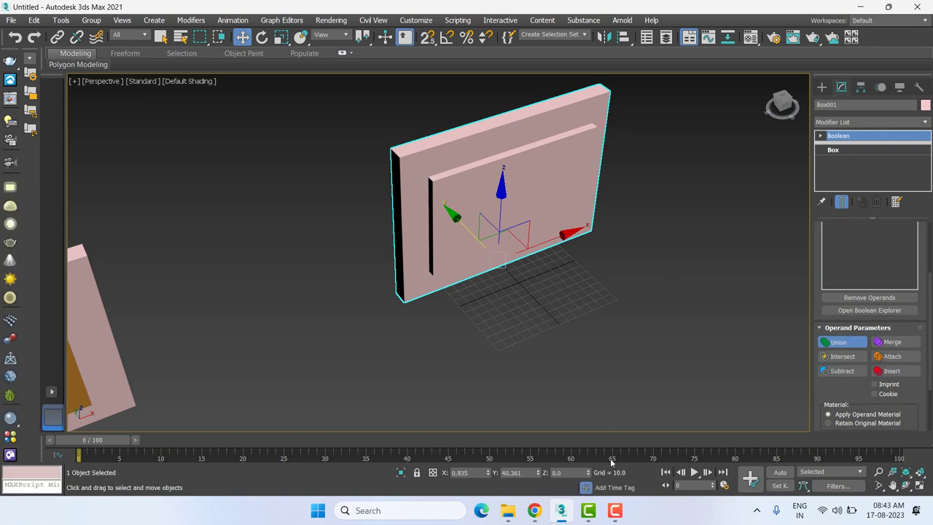
left_click(846, 357)
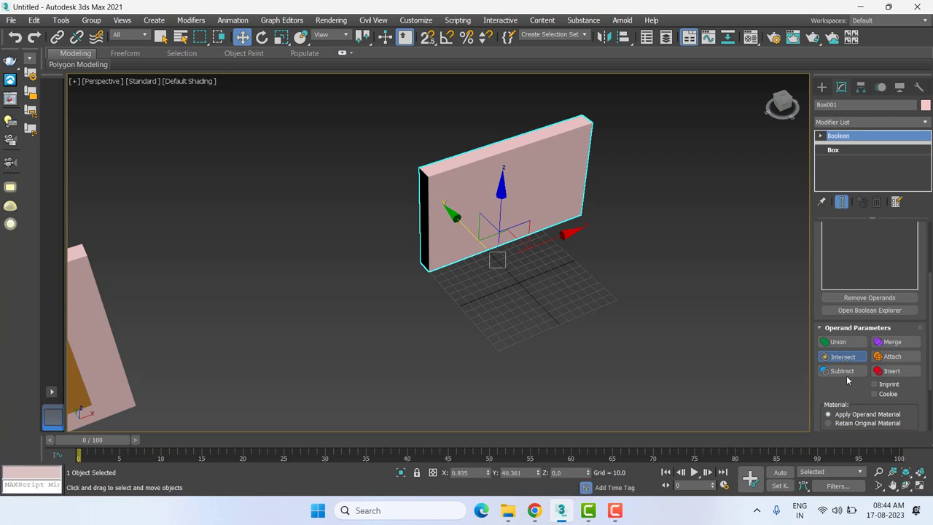
left_click(844, 357)
left_click(846, 373)
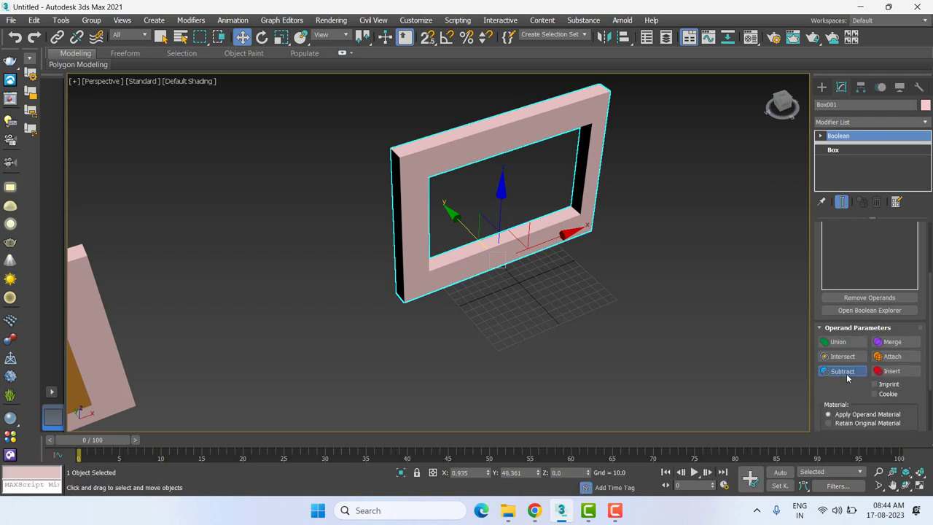
left_click(846, 373)
scroll(702, 356, "down", 3)
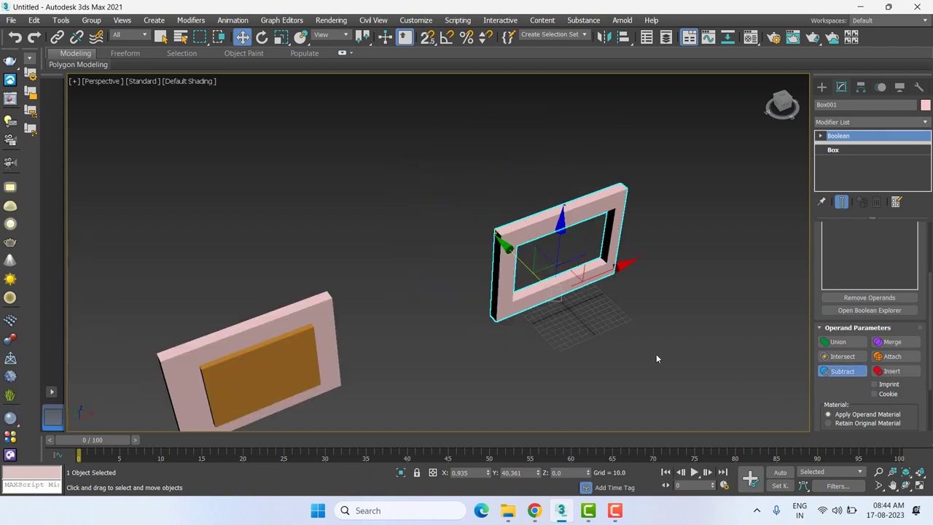
left_click(821, 86)
- Delete both boxes, switch the Create list to Standard Primitives, and show the home grid
scroll(310, 353, "down", 2)
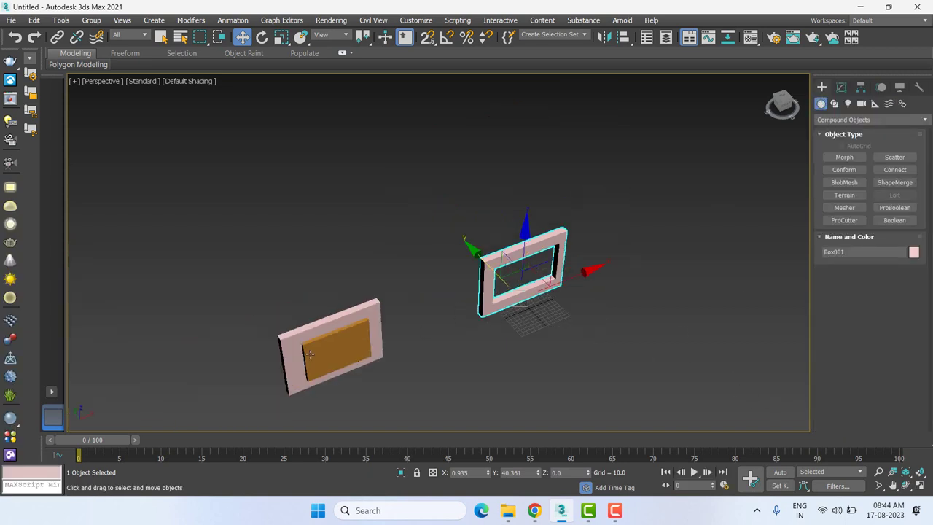
left_click_drag(258, 386, 685, 175)
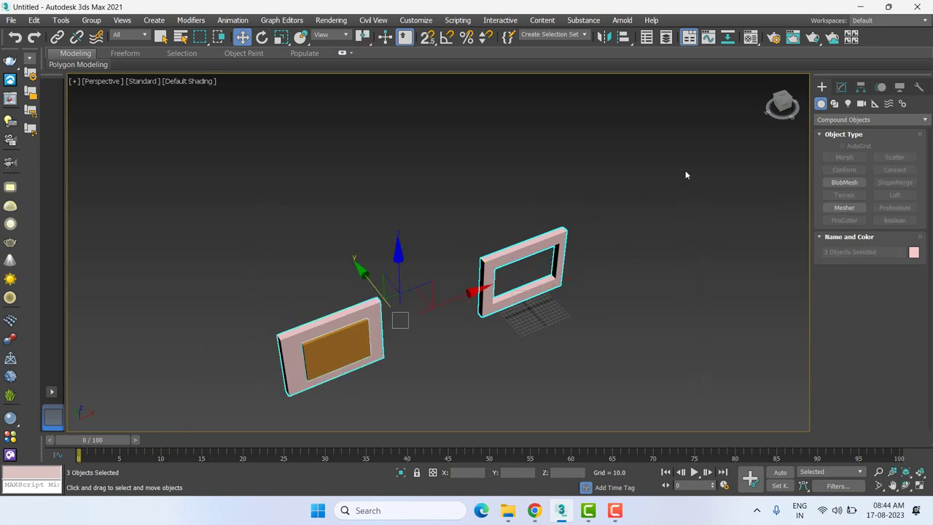
key("Delete")
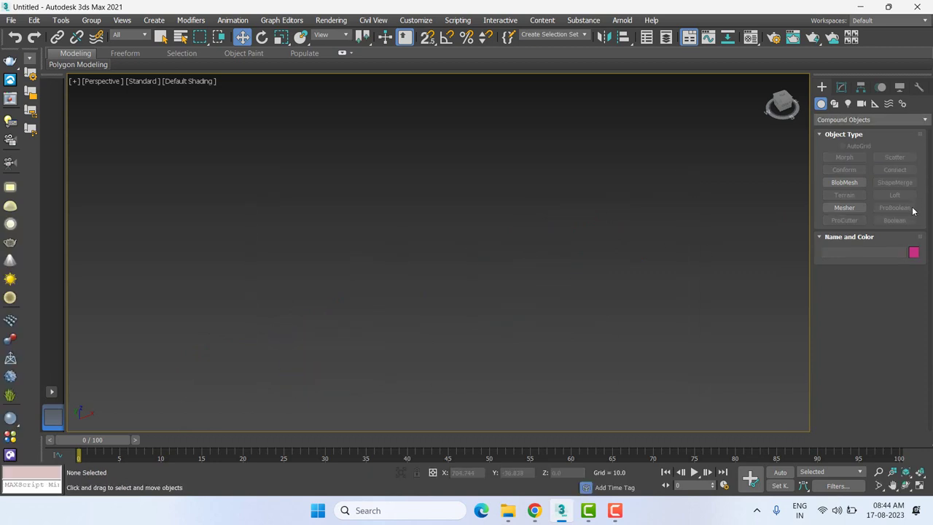
left_click(834, 120)
left_click(832, 133)
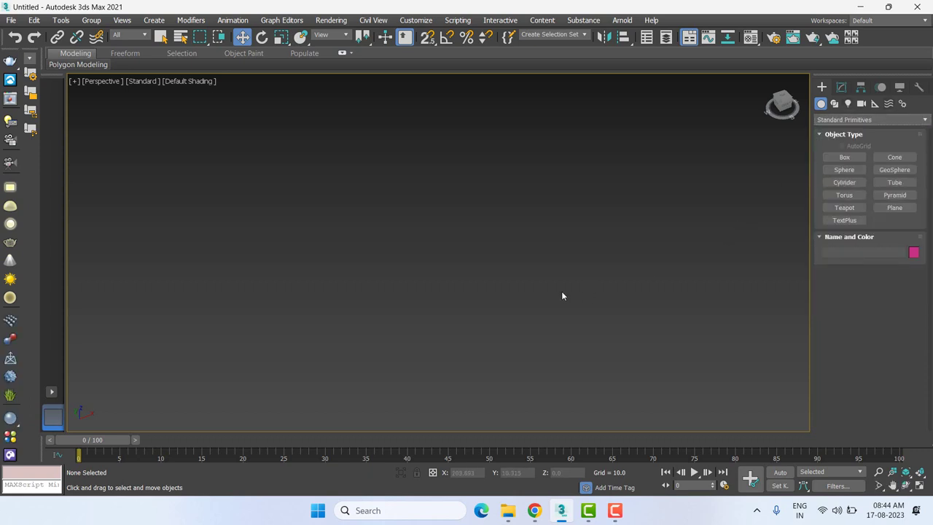
key("g")
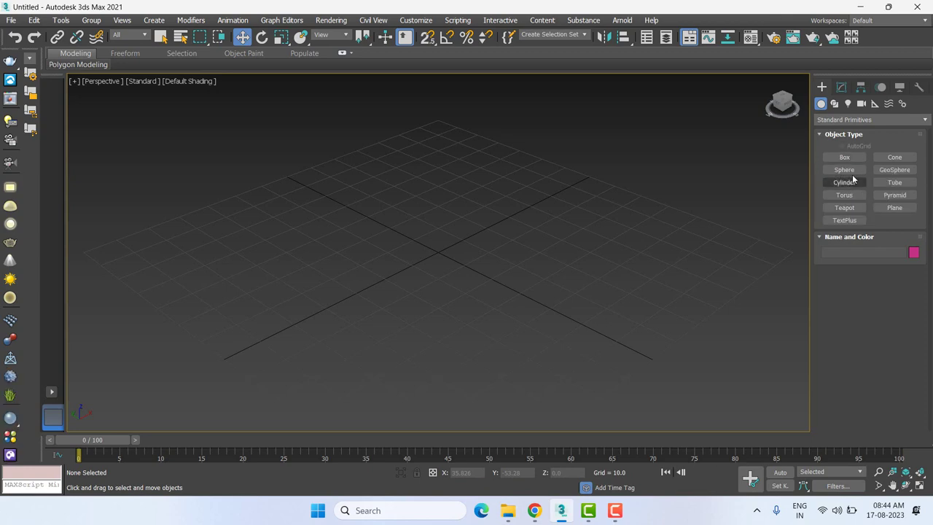
- Draw Tube001 with radii 64.312 and 62.003 and height 106.978 from the grid centre
left_click(894, 182)
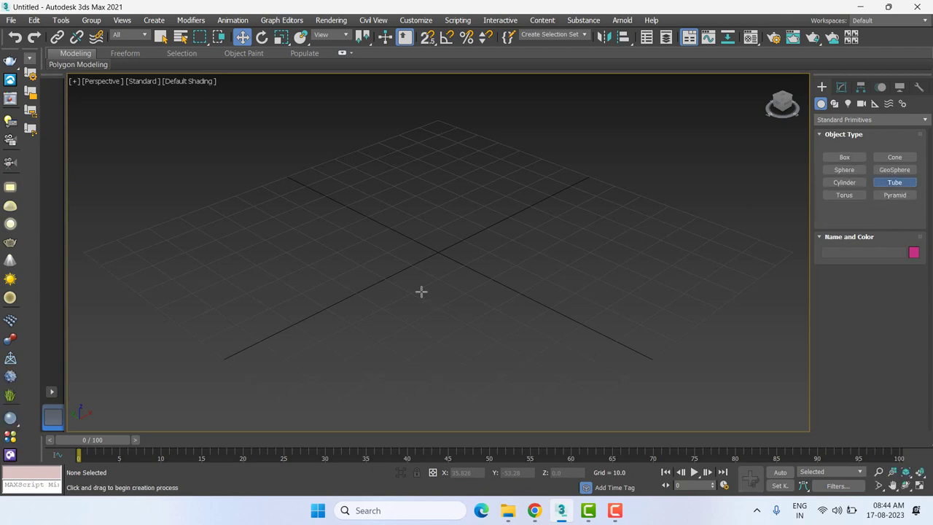
left_click_drag(439, 252, 567, 379)
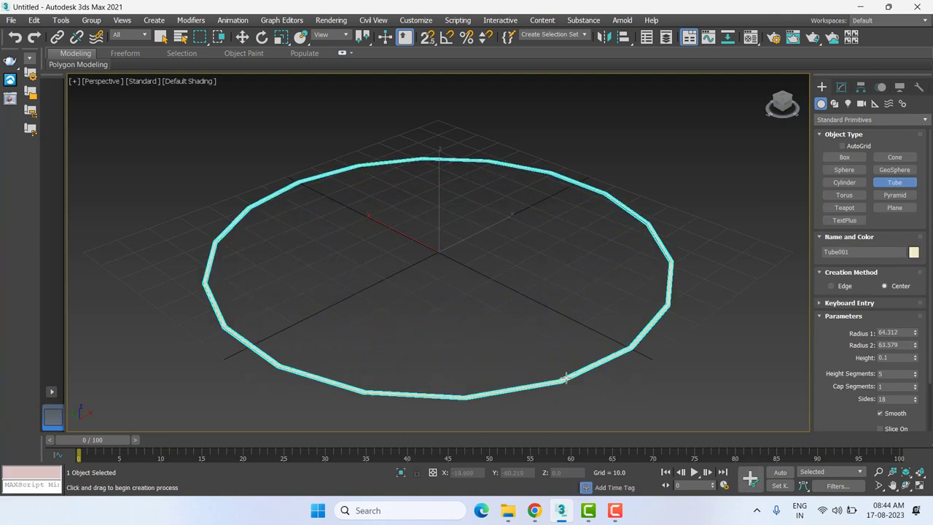
left_click(559, 371)
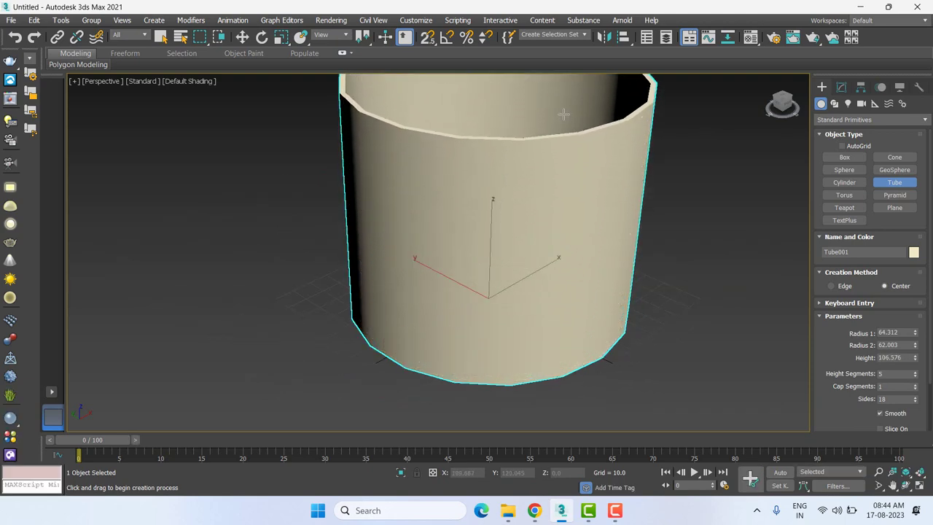
left_click(565, 125)
key("w")
- Raise Tube001's side count to 107 in the Modify panel
scroll(565, 126, "down", 3)
scroll(590, 169, "down", 3)
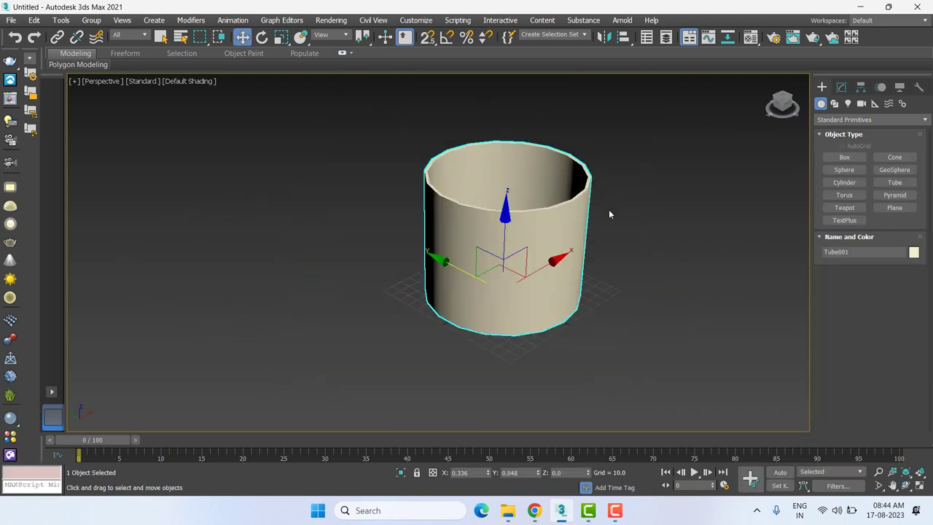
scroll(608, 210, "down", 1)
middle_click_drag(590, 260, 594, 212, "alt")
left_click(841, 87)
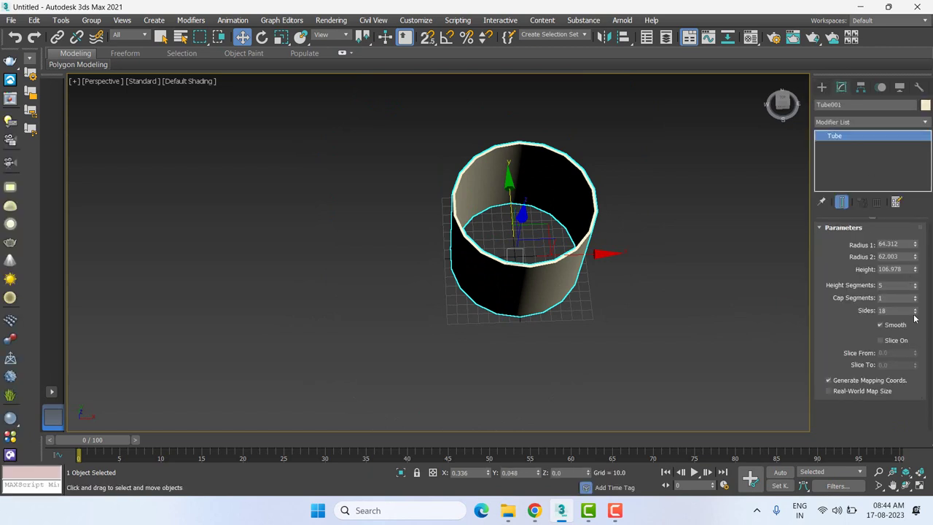
left_click_drag(916, 312, 912, 271)
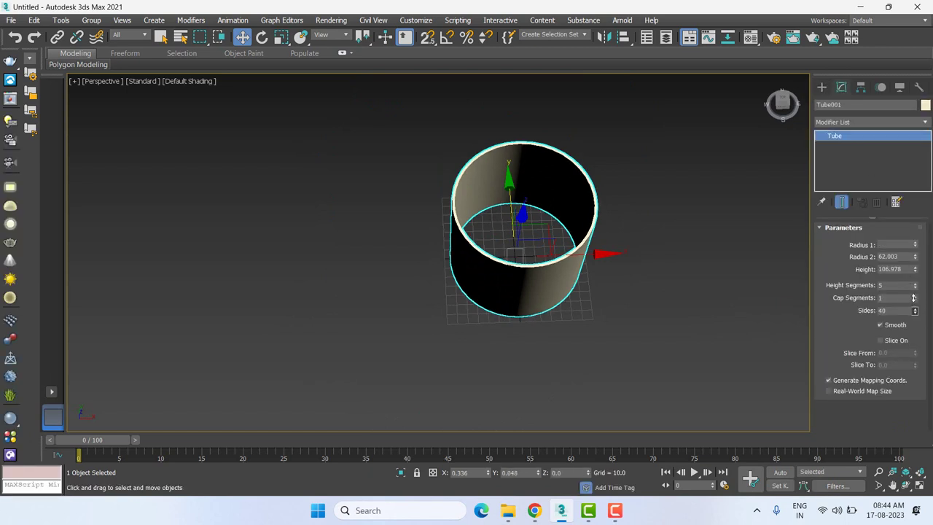
left_click(548, 330)
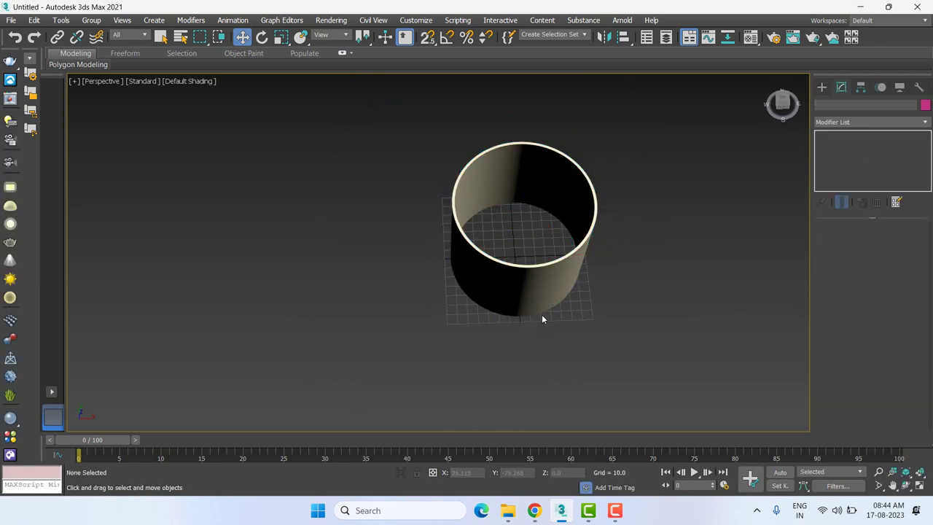
left_click(527, 292)
middle_click_drag(527, 292, 474, 318)
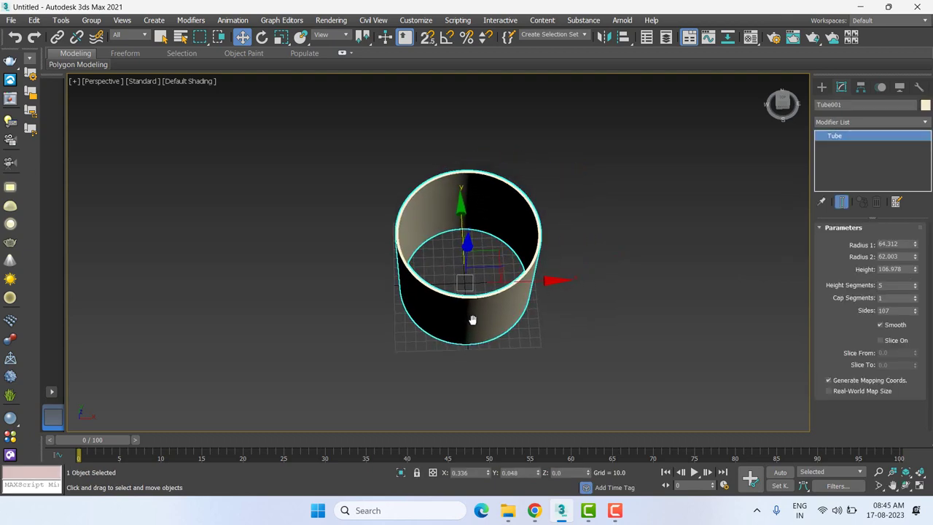
- In Front view, draw a small cylinder of height 23.725 on the tube's front face
key("t")
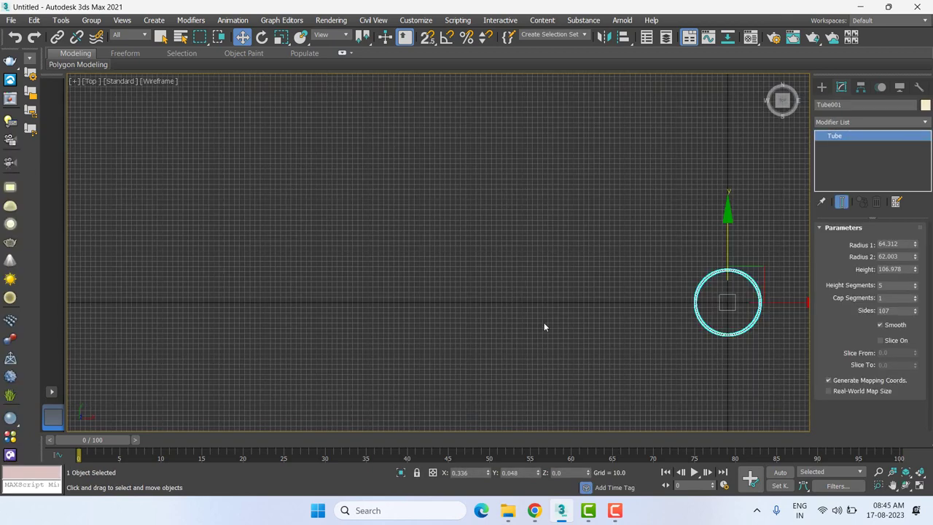
key("f")
scroll(541, 323, "up", 2)
scroll(470, 260, "up", 2)
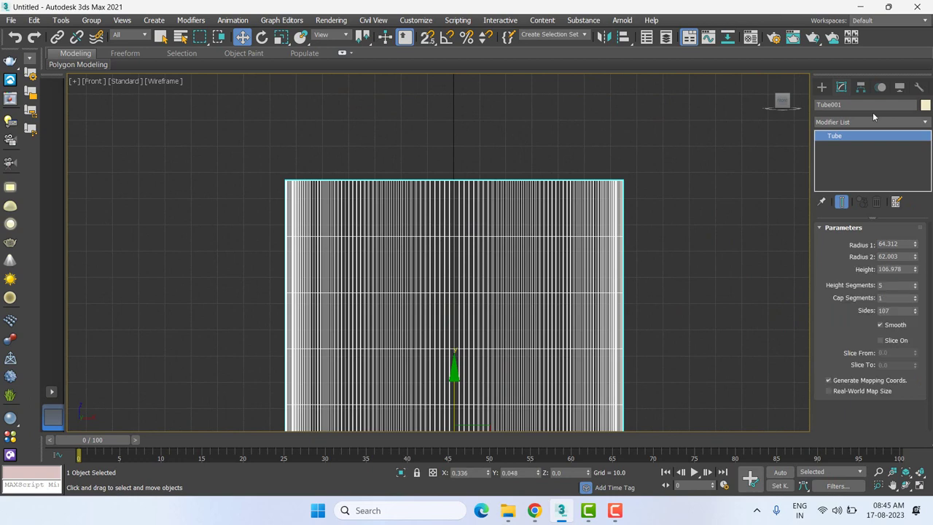
left_click(821, 86)
left_click(843, 183)
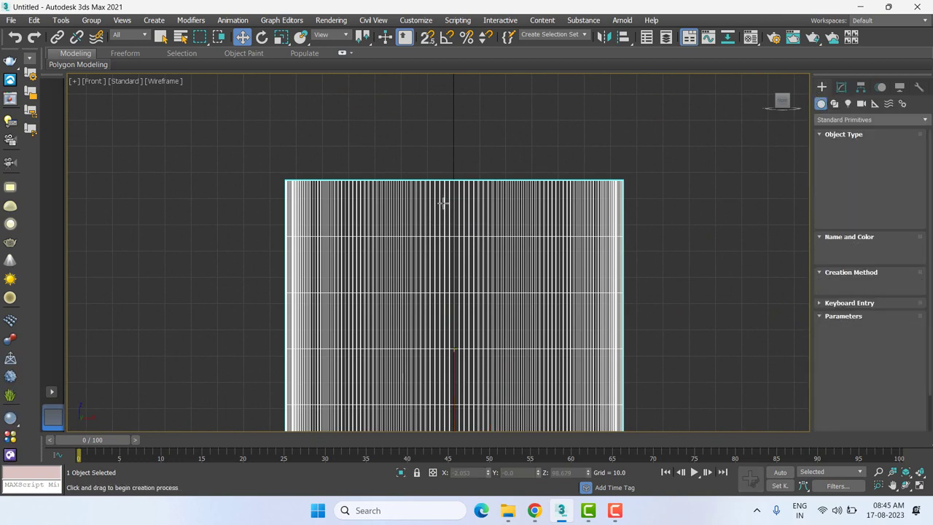
mouse_move(454, 236)
left_mouse_down()
mouse_move(470, 213)
mouse_move(470, 223)
left_mouse_up()
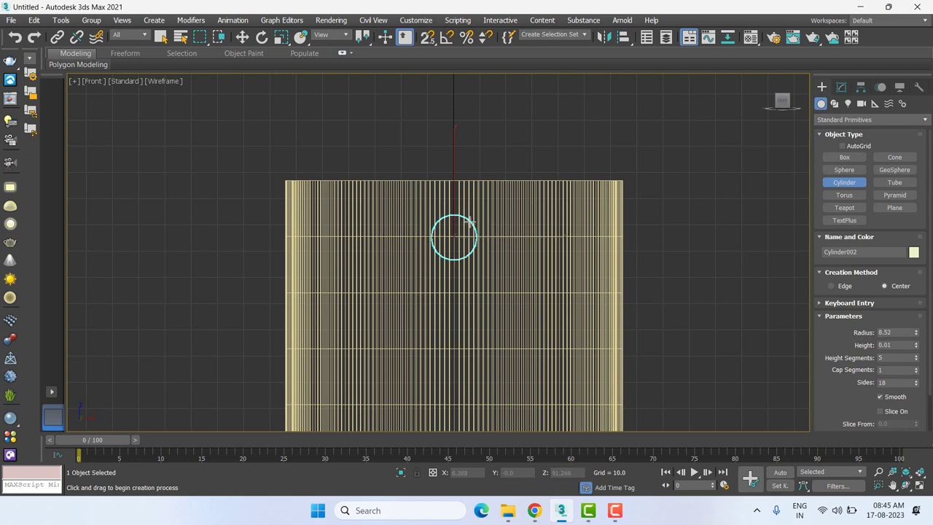
left_click(474, 159)
key("w")
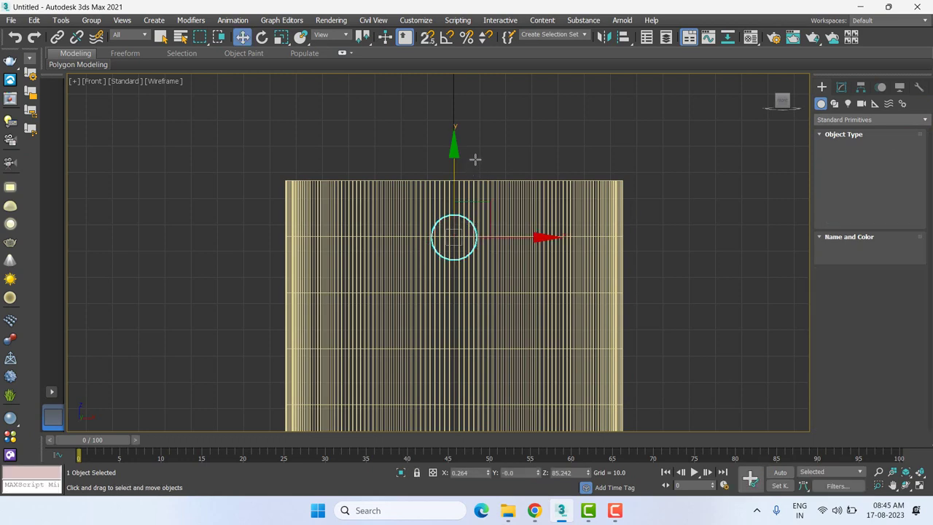
- In Top view, set the cylinder radius to 5.794 and move it through the wall to Y -49.696
key("t")
key("z")
scroll(491, 279, "down", 3)
middle_click_drag(491, 292, 479, 235)
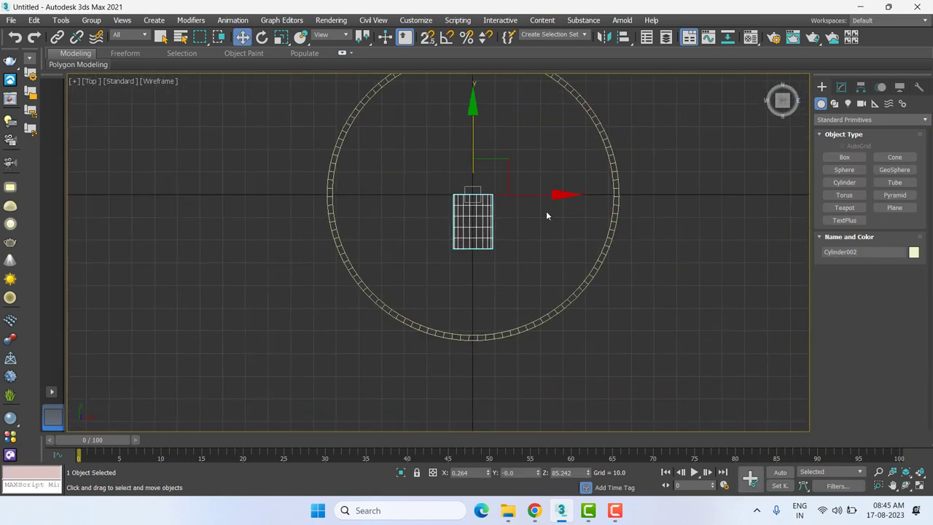
left_click(842, 88)
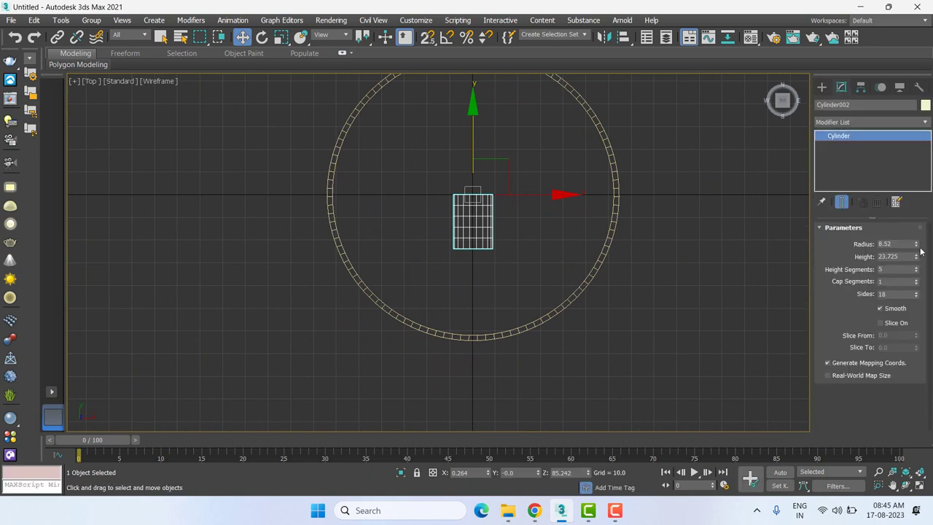
left_click_drag(916, 248, 917, 262)
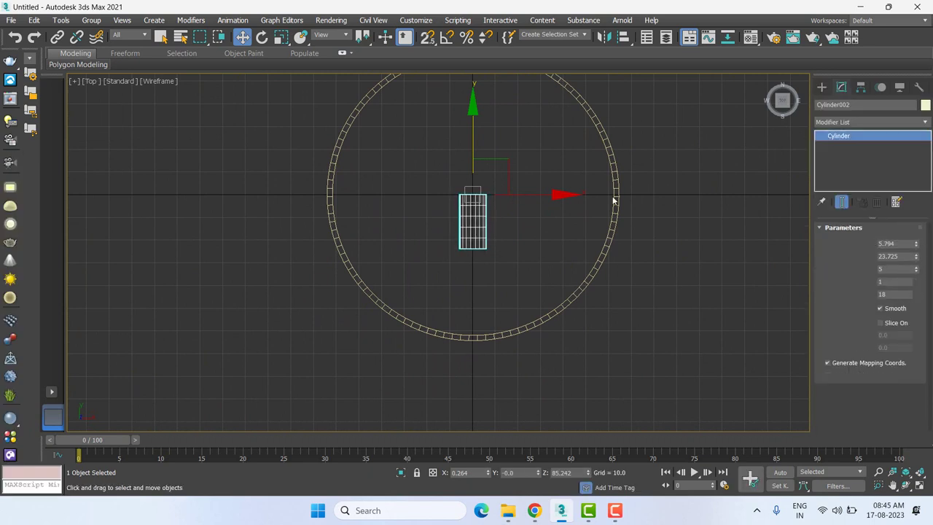
left_click_drag(474, 125, 499, 238)
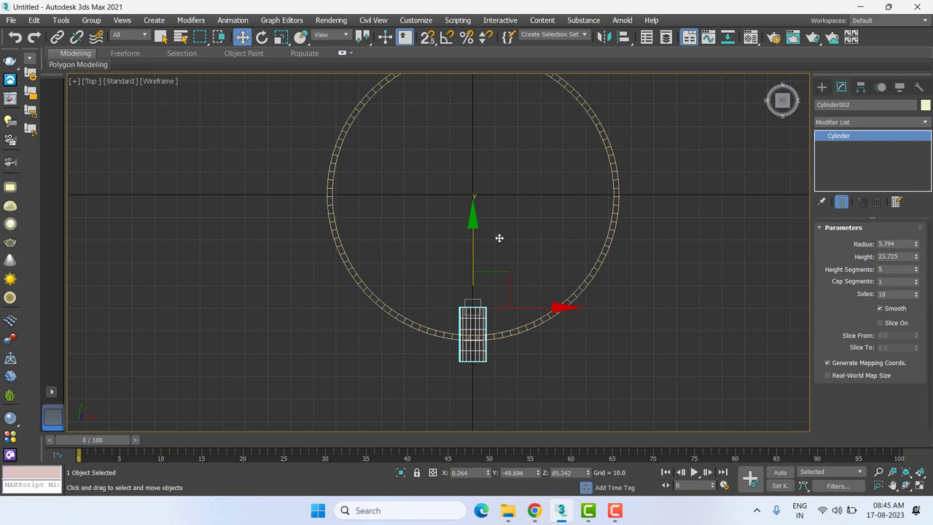
middle_click_drag(499, 238, 473, 272)
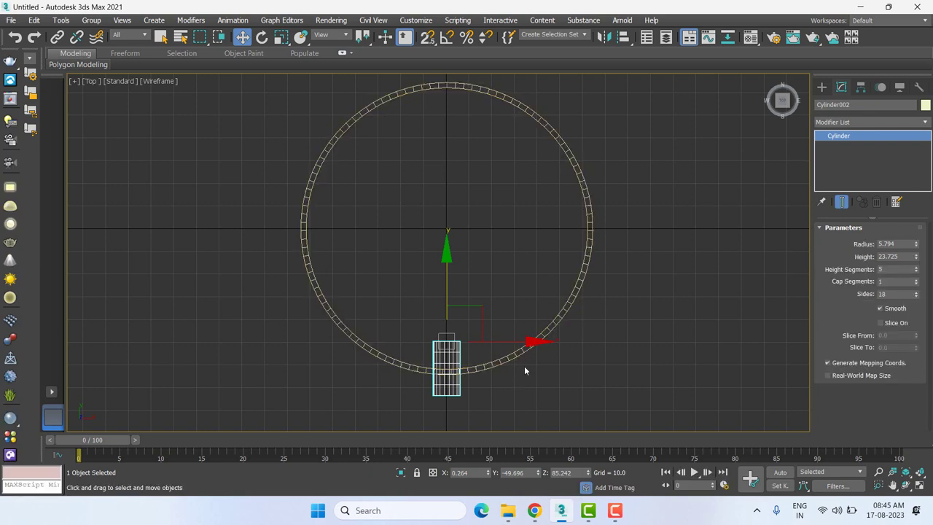
left_click(588, 233)
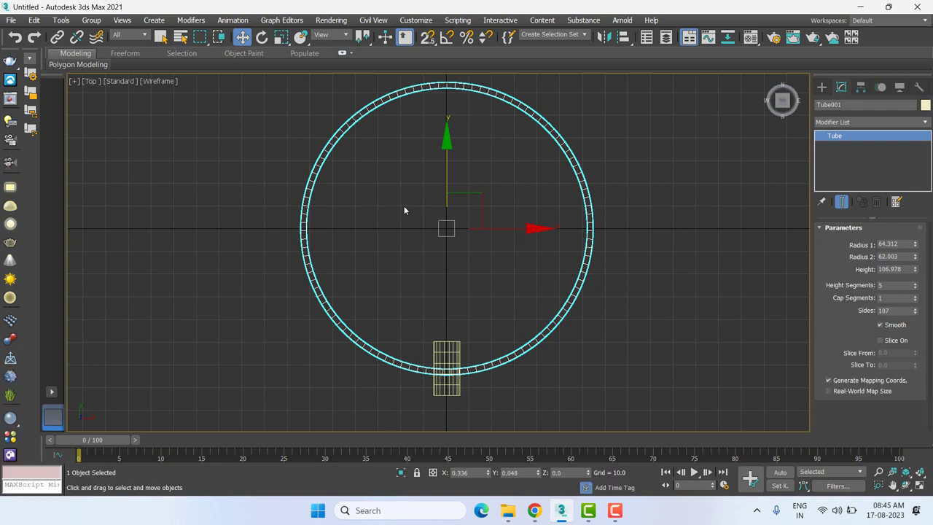
- With Affect Pivot Only, center Tube001's pivot to the object, then turn pivot editing off
key("e")
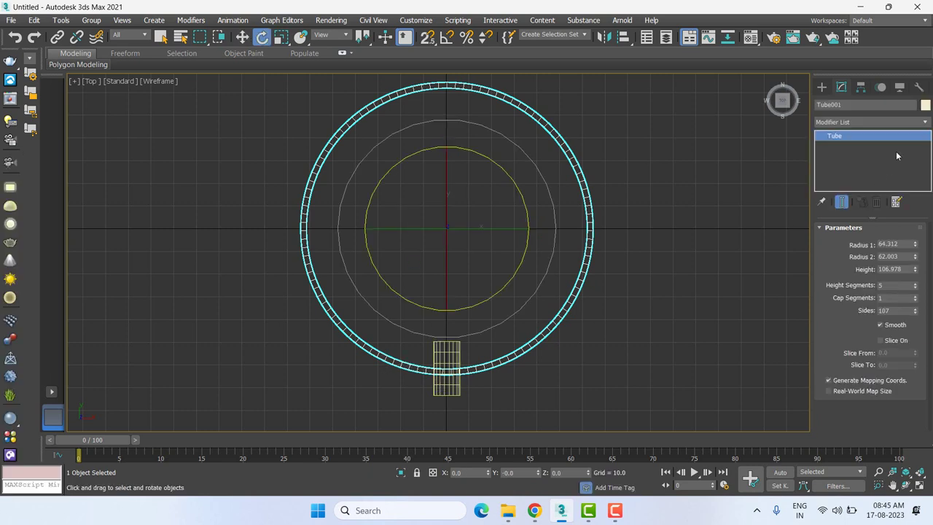
left_click(860, 88)
left_click(870, 166)
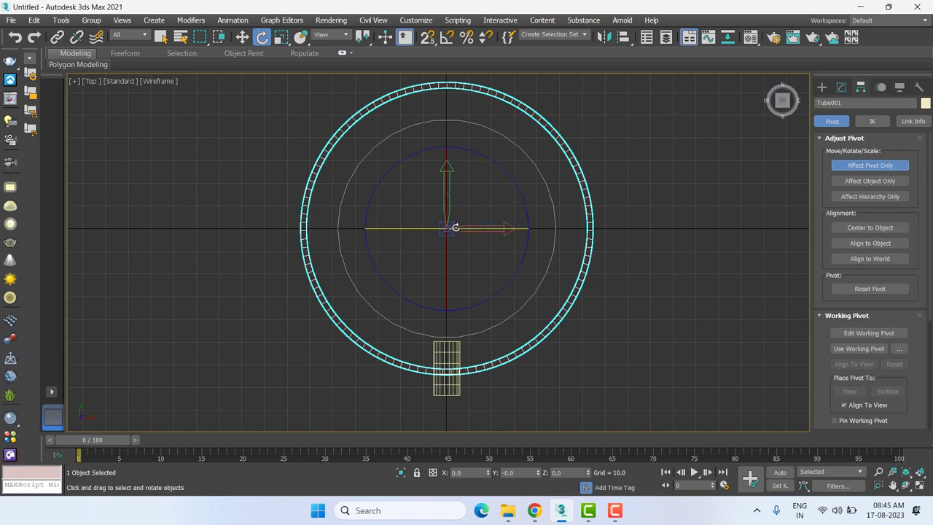
key("w")
left_click_drag(479, 199, 713, 292)
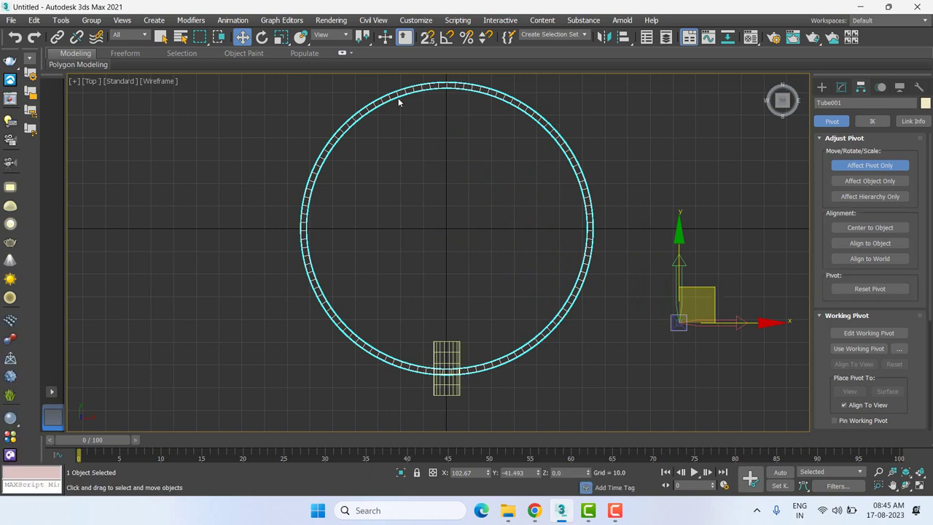
left_click(867, 230)
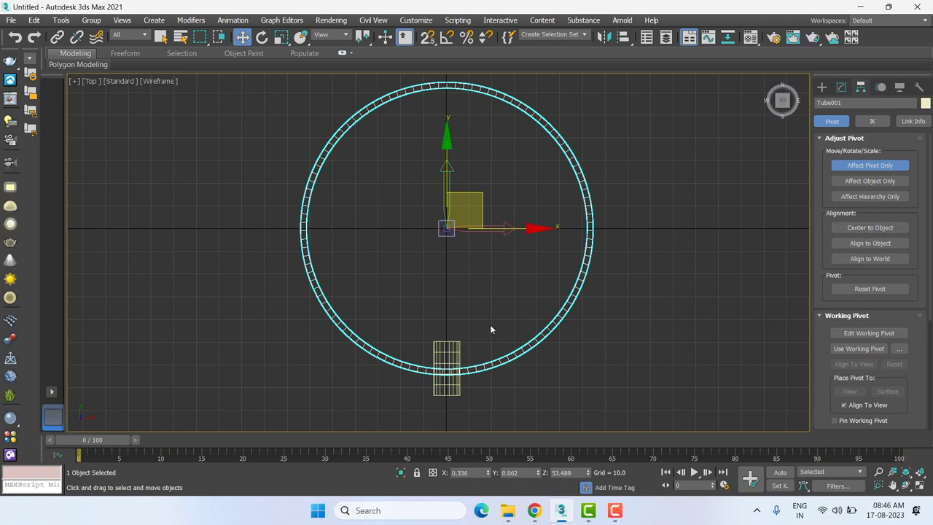
key("f")
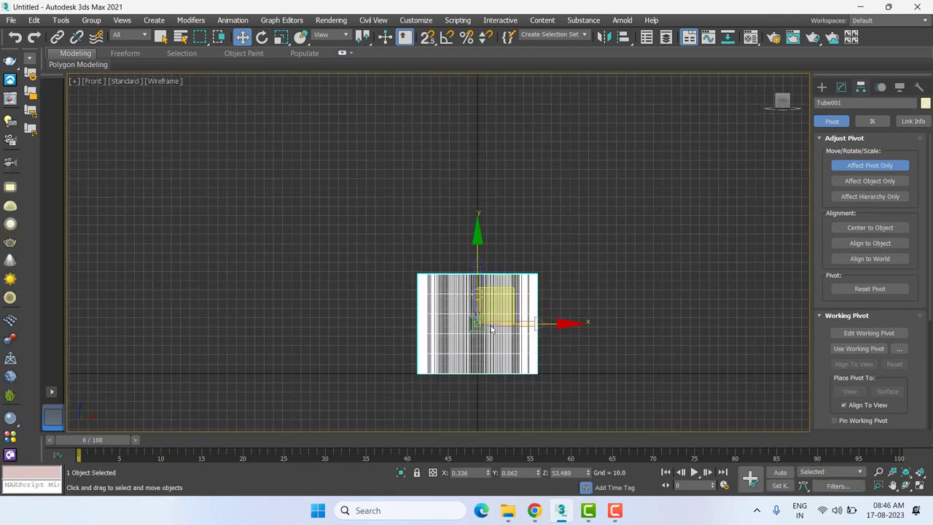
key("t")
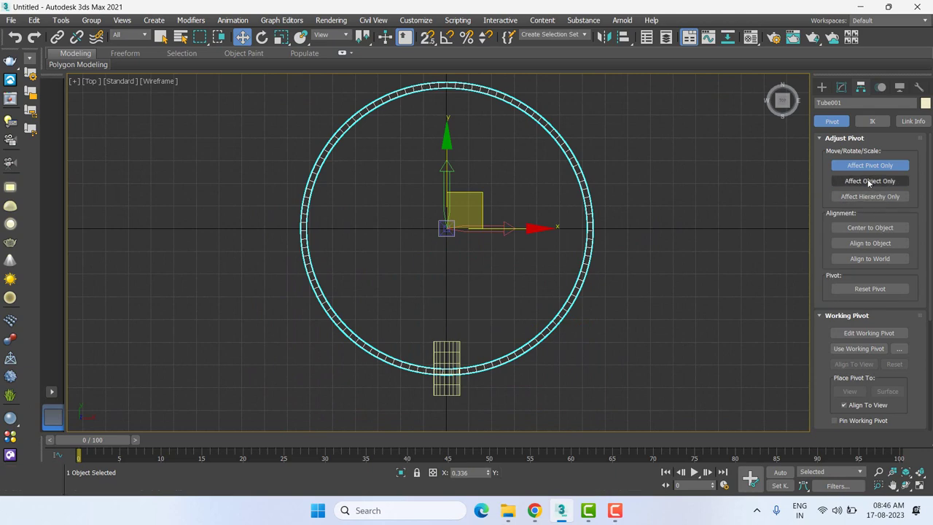
left_click(866, 167)
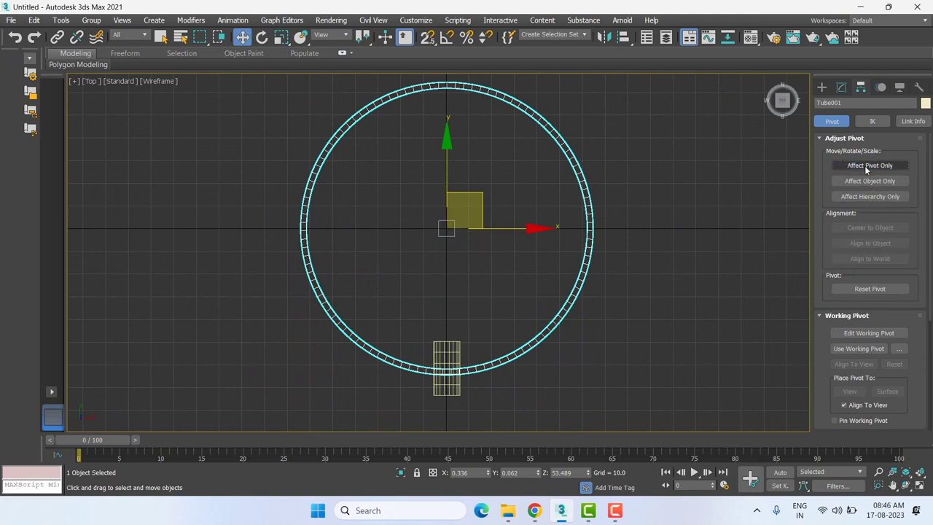
left_click(664, 312)
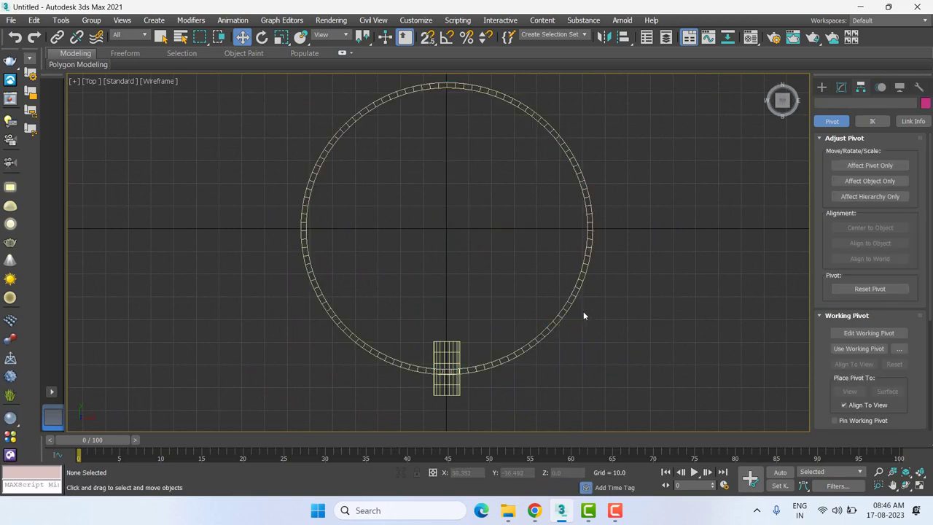
- Select Cylinder002, test rotating it about its own centre, and enable Affect Pivot Only
left_click(452, 364)
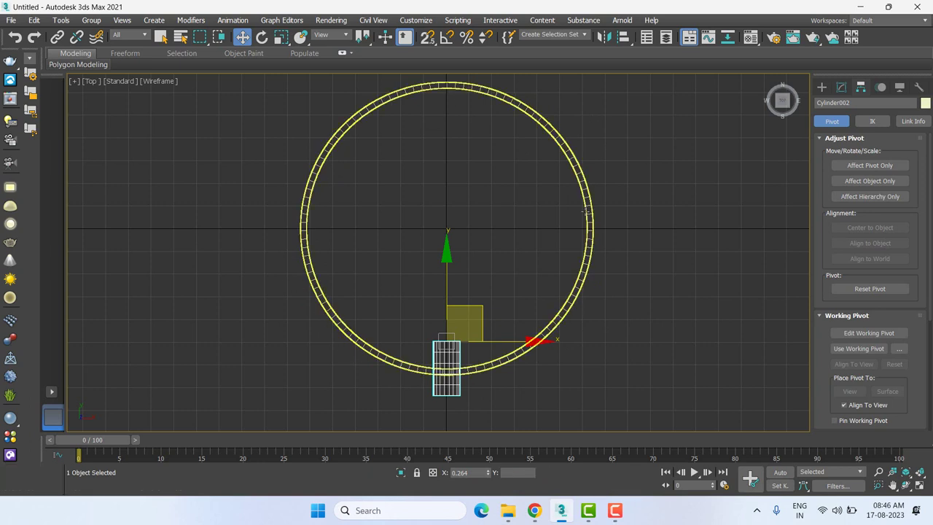
key("e")
mouse_move(468, 264)
left_mouse_down()
mouse_move(488, 273)
mouse_move(516, 318)
mouse_move(477, 246)
mouse_move(424, 236)
left_mouse_up()
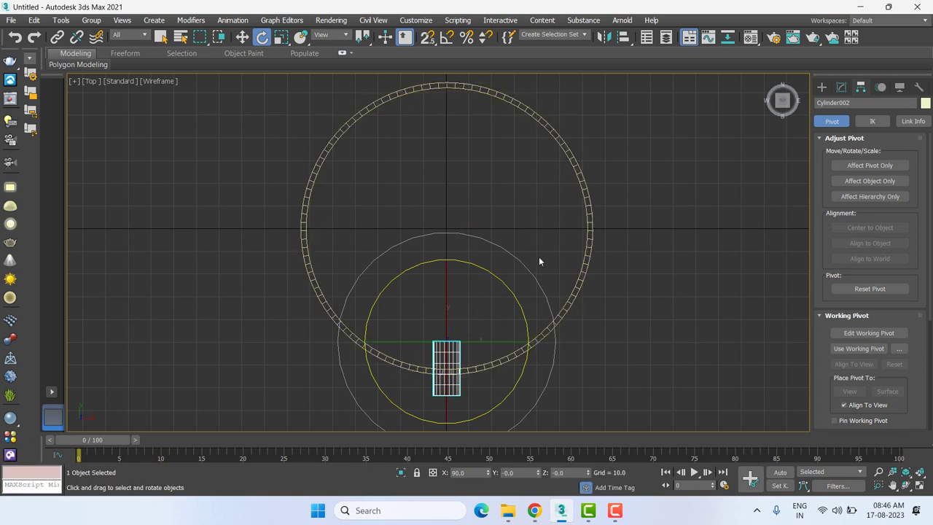
left_click(880, 167)
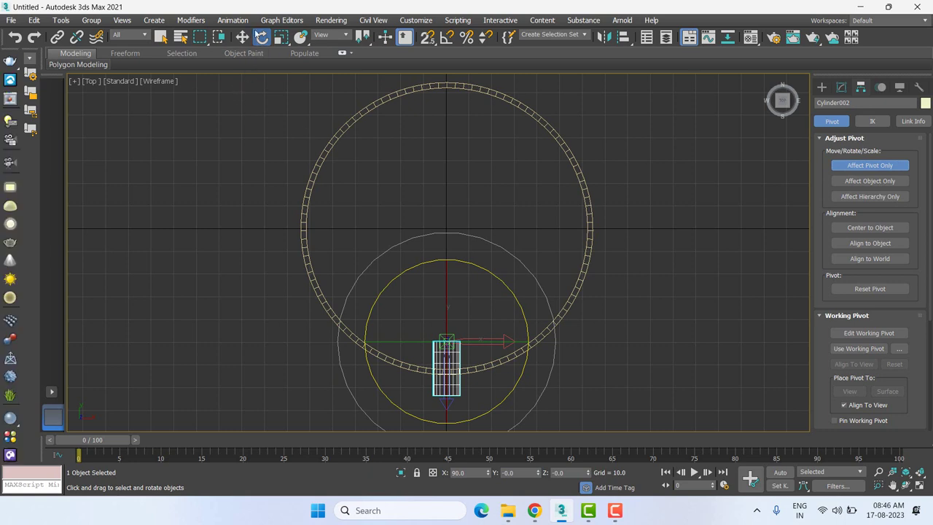
- With vertex snapping on, drag Cylinder002's pivot to the tube ring's centre and exit pivot editing
key("w")
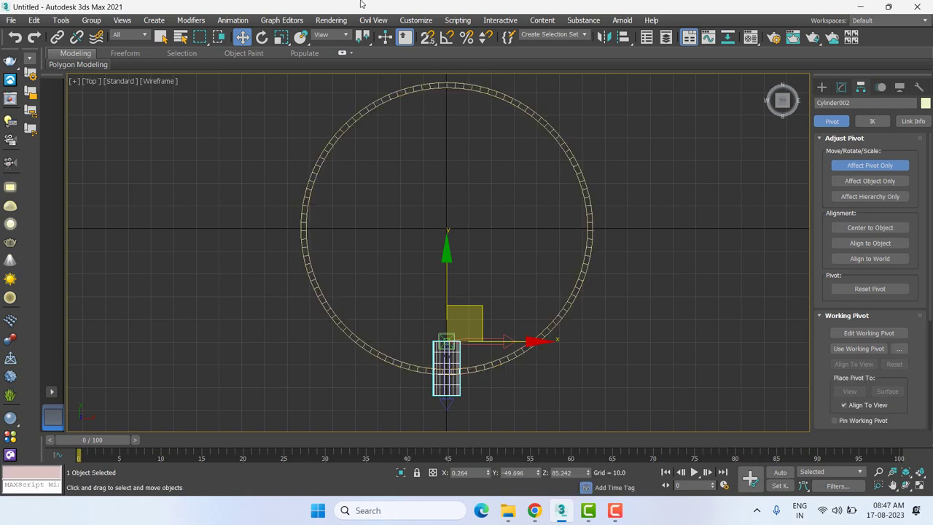
left_click(428, 40)
left_click_drag(447, 262, 309, 231)
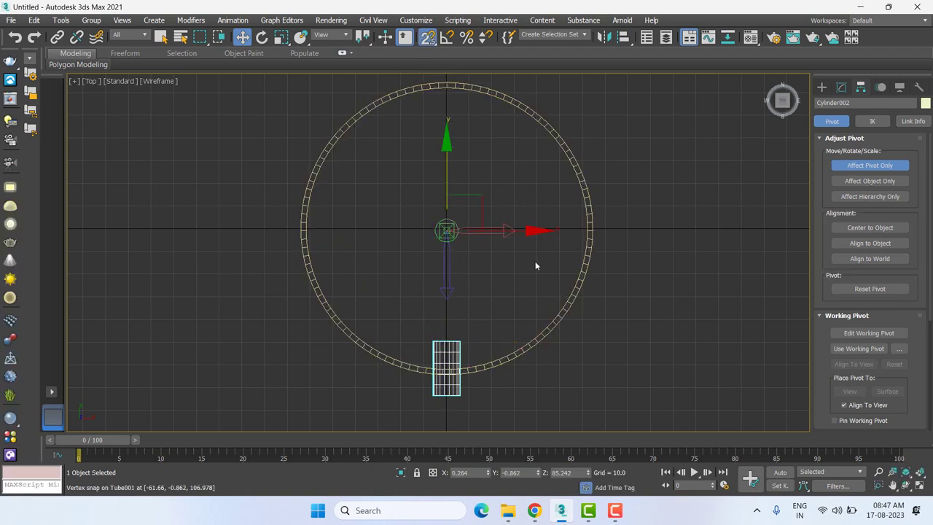
left_click_drag(534, 232, 450, 87)
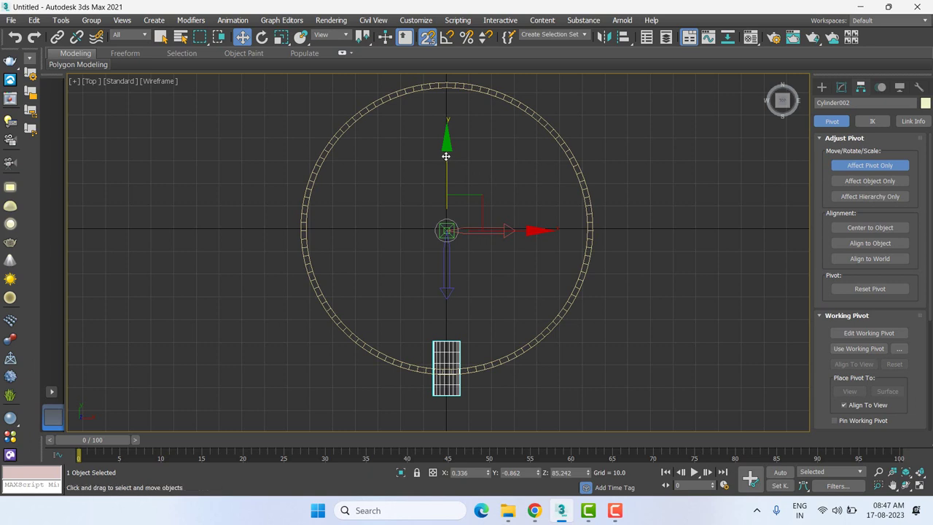
left_click_drag(445, 156, 307, 228)
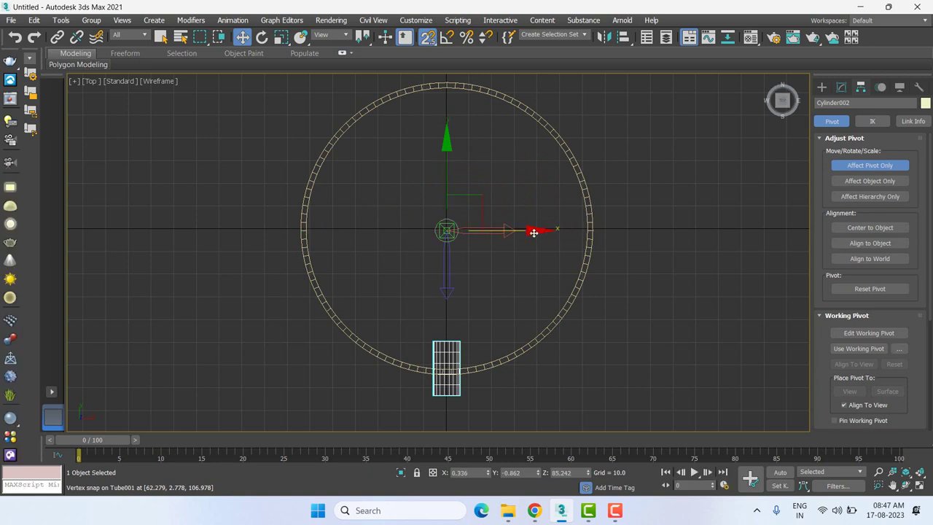
left_click_drag(533, 233, 486, 116)
right_click(448, 87)
left_click(861, 167)
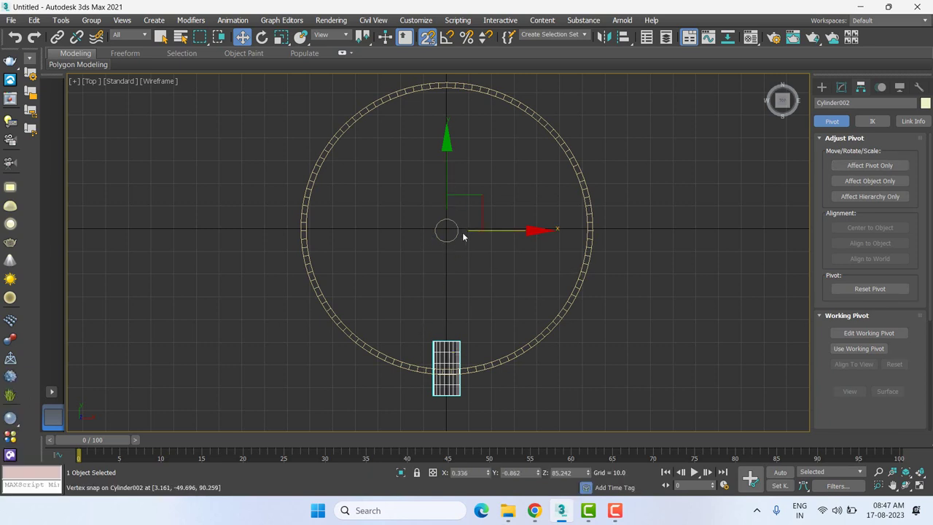
left_click(554, 127)
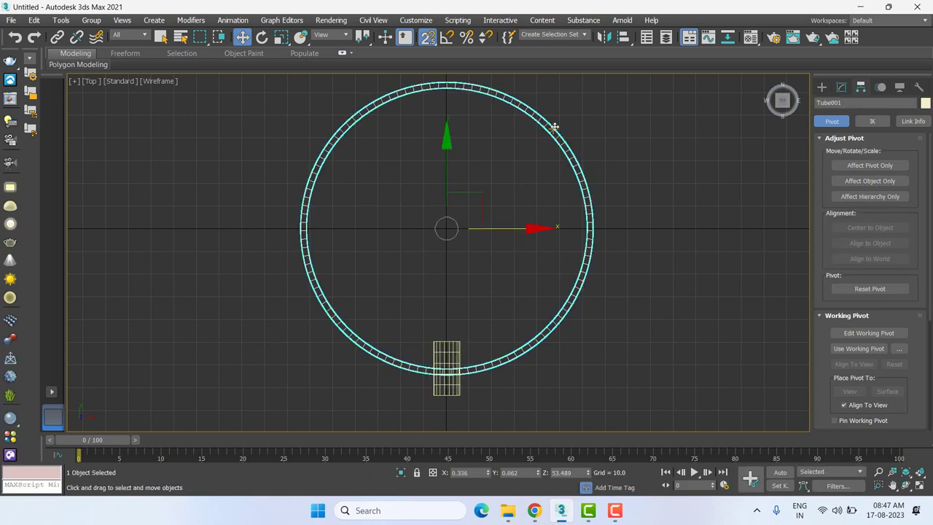
left_click(455, 356)
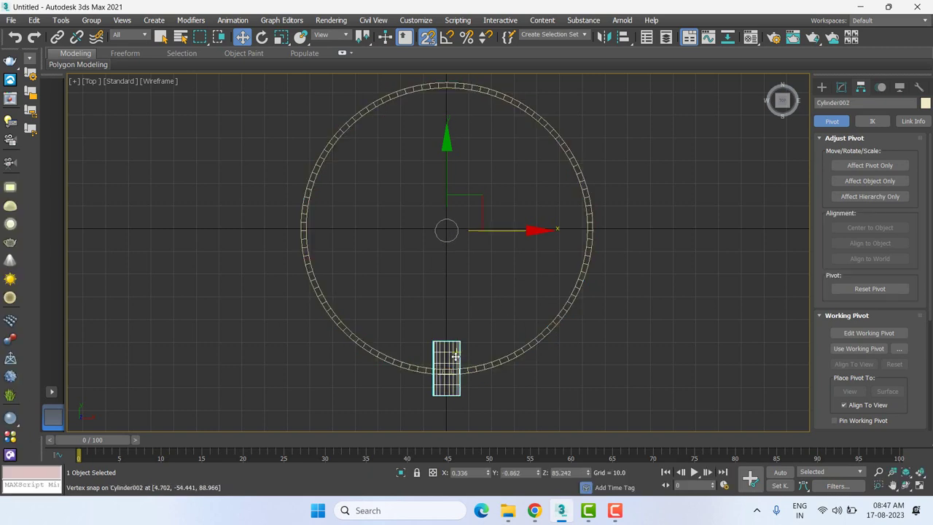
key("e")
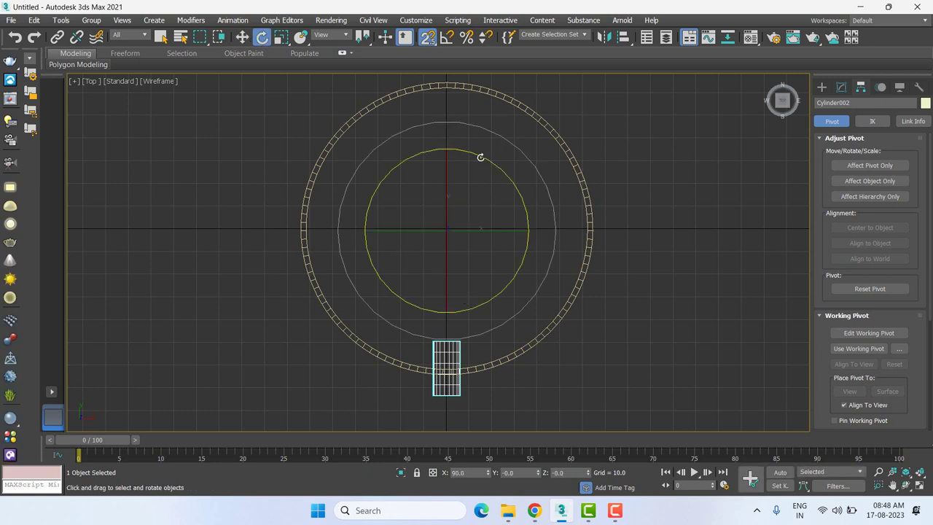
left_click_drag(481, 156, 710, 415)
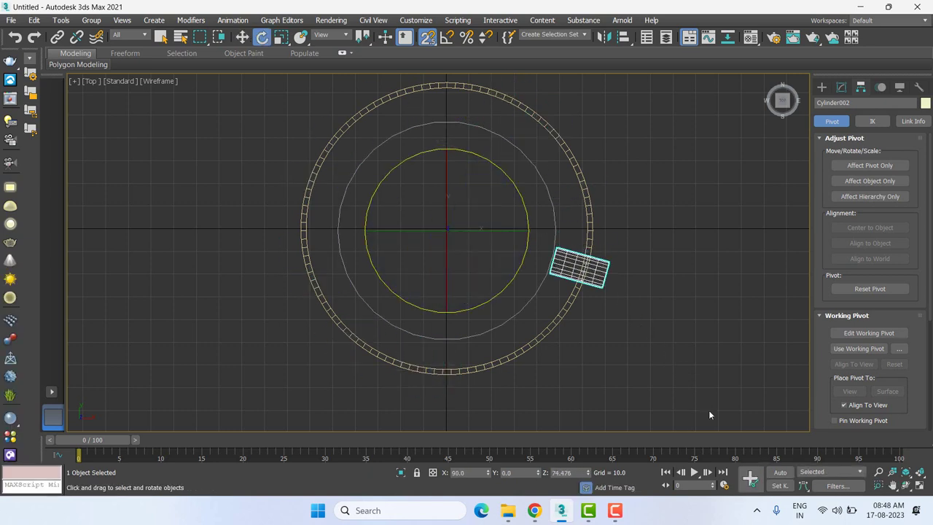
key("ctrl+z")
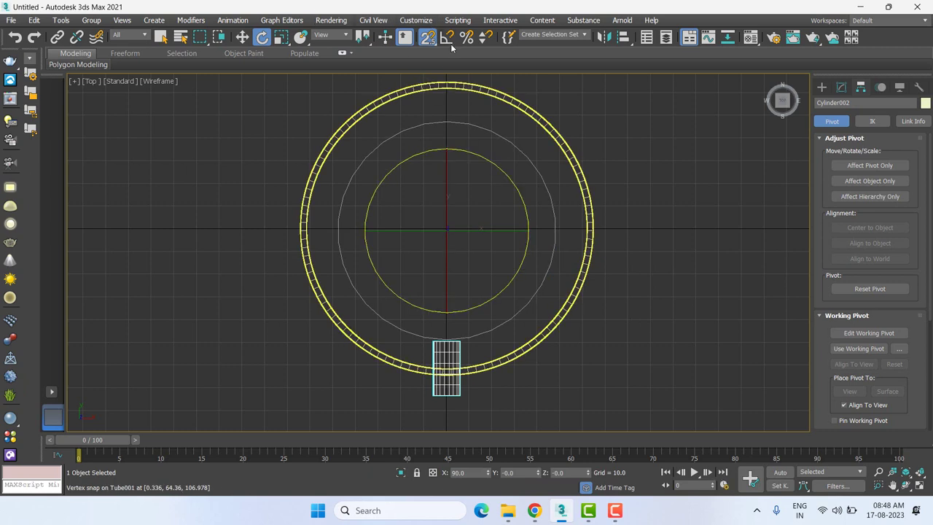
- Change the angle snap increment to 3 degrees in Grid and Snap Settings
right_click(430, 37)
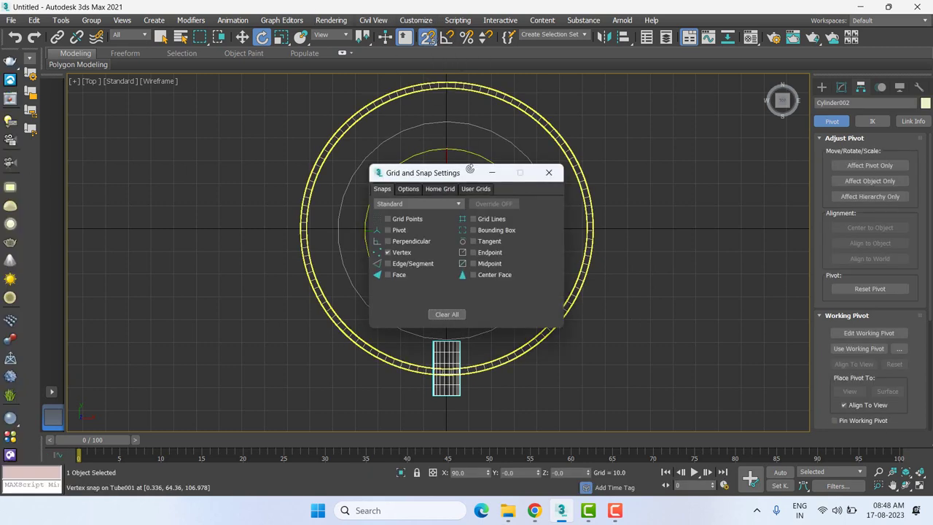
left_click(408, 190)
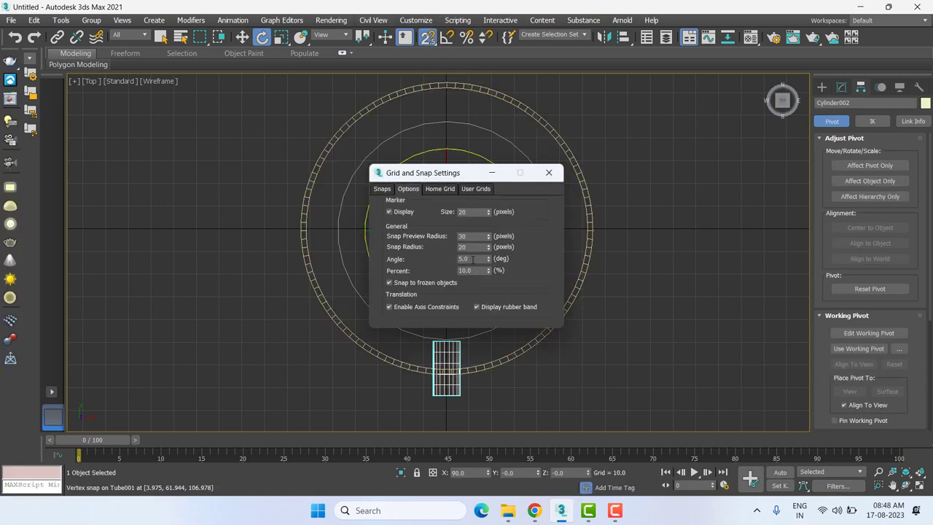
double_click(467, 259)
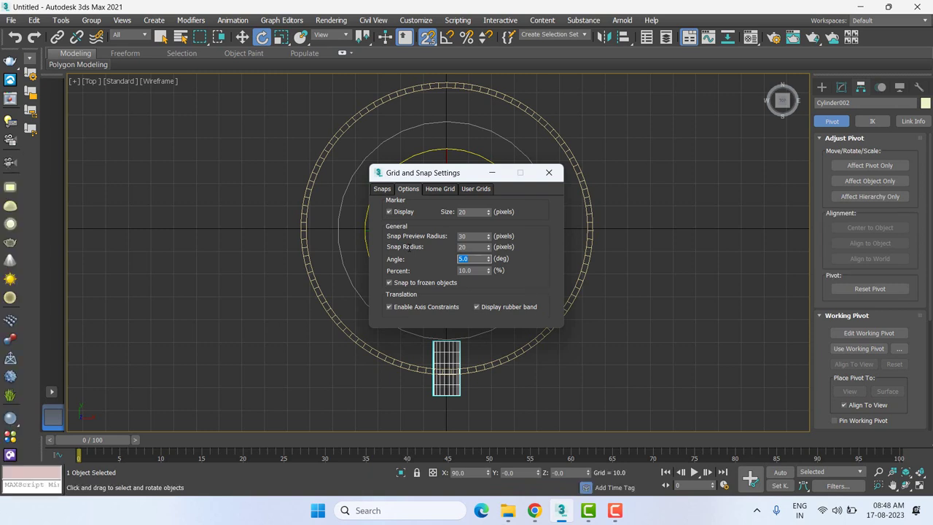
type("30")
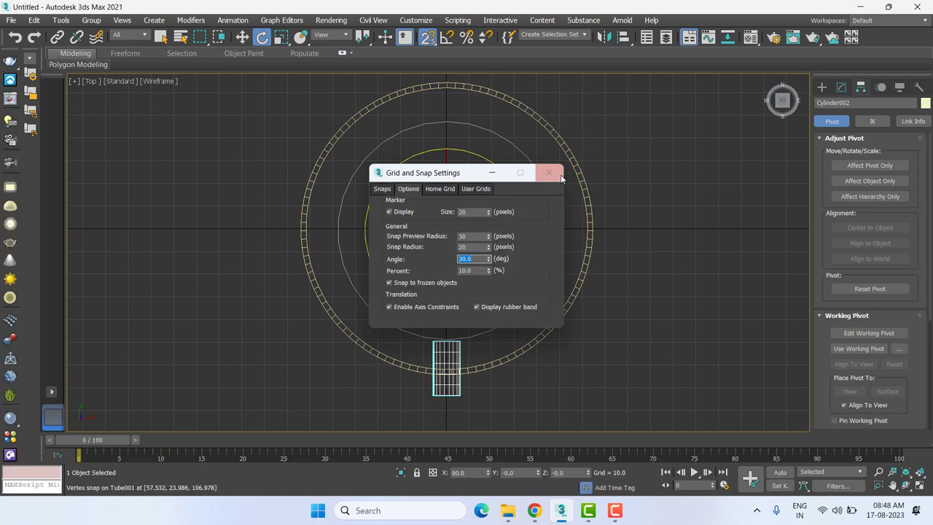
left_click(560, 173)
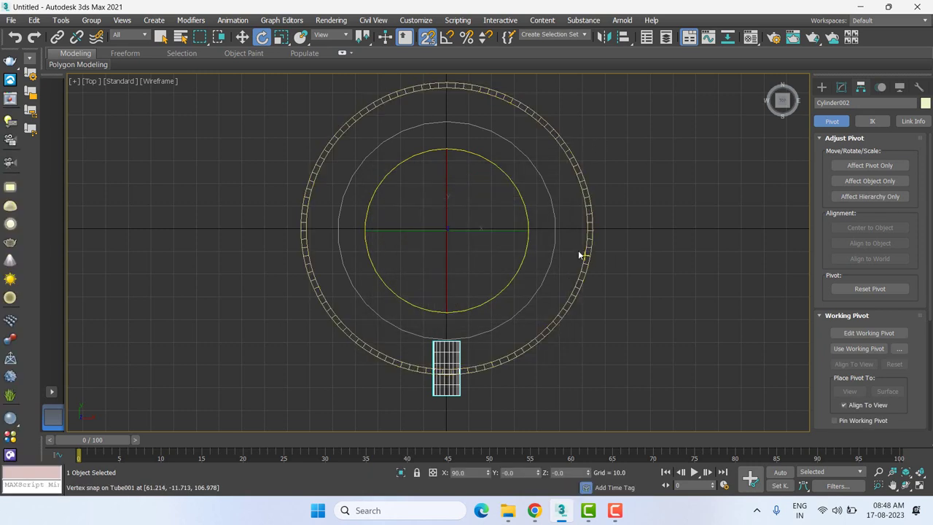
- With angle snap on, shift-rotate the cylinder -30° to create eight copies around the ring
left_click_drag(516, 189, 526, 314)
left_click(518, 305)
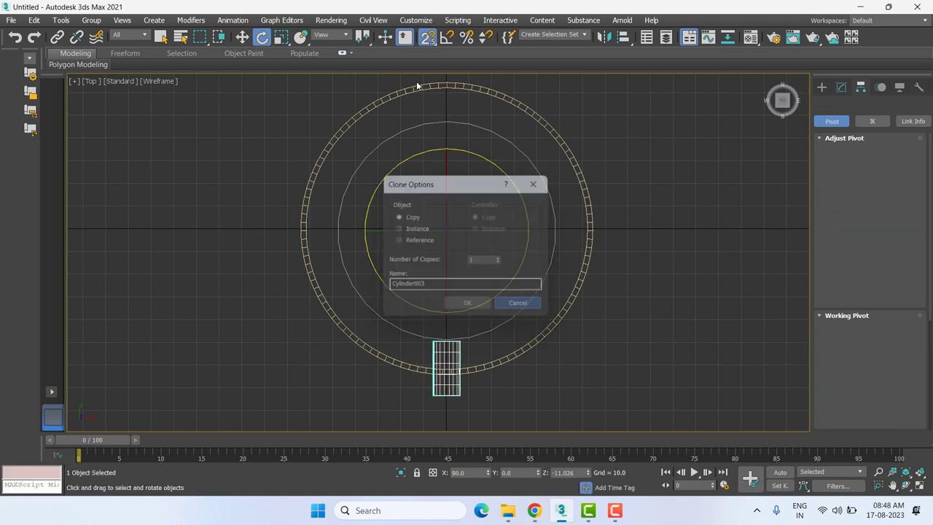
left_click(449, 38)
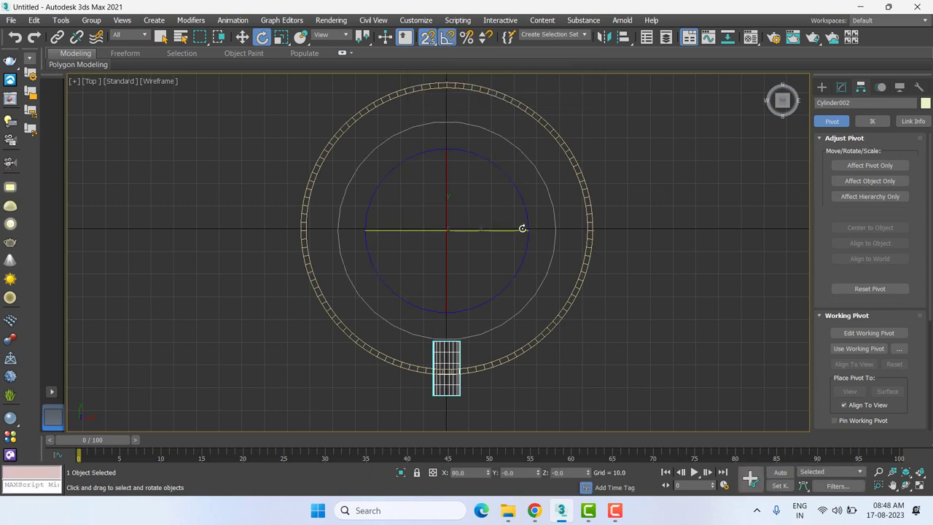
left_click_drag(510, 178, 513, 180, "shift")
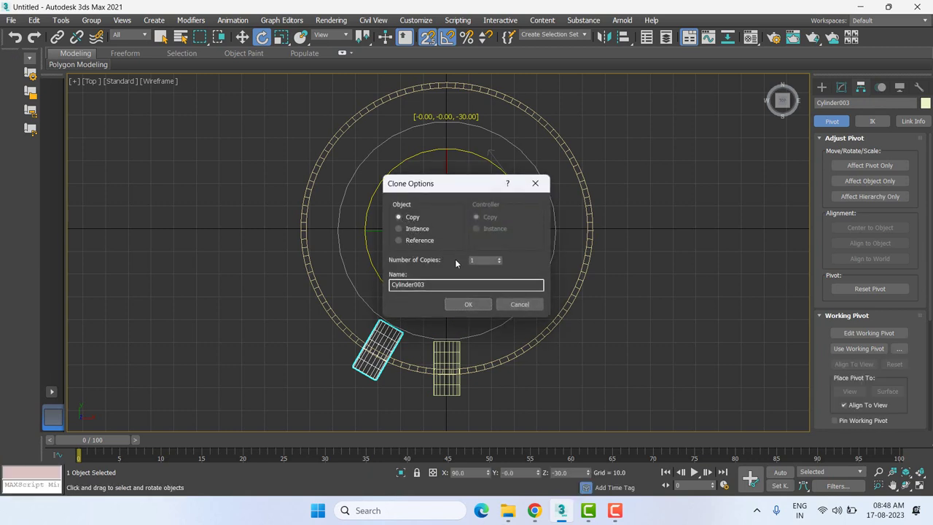
left_click(499, 259)
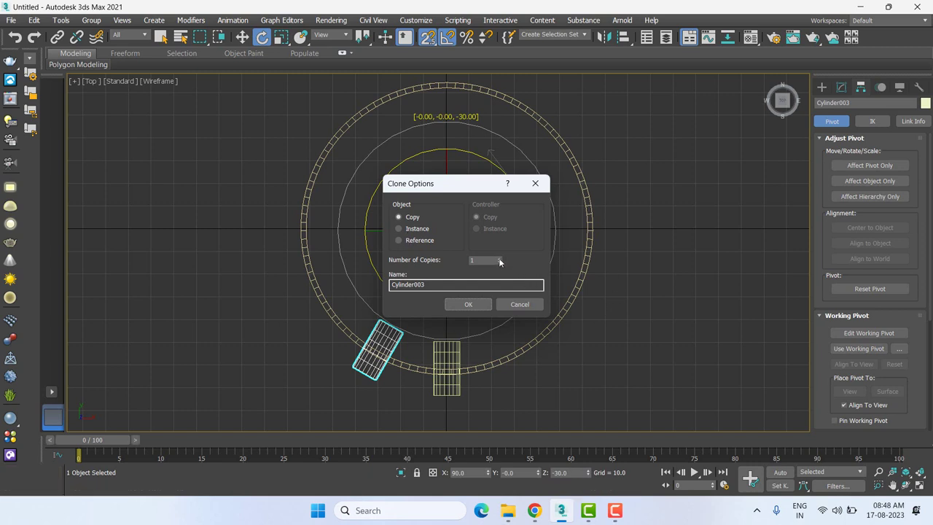
left_click(499, 259)
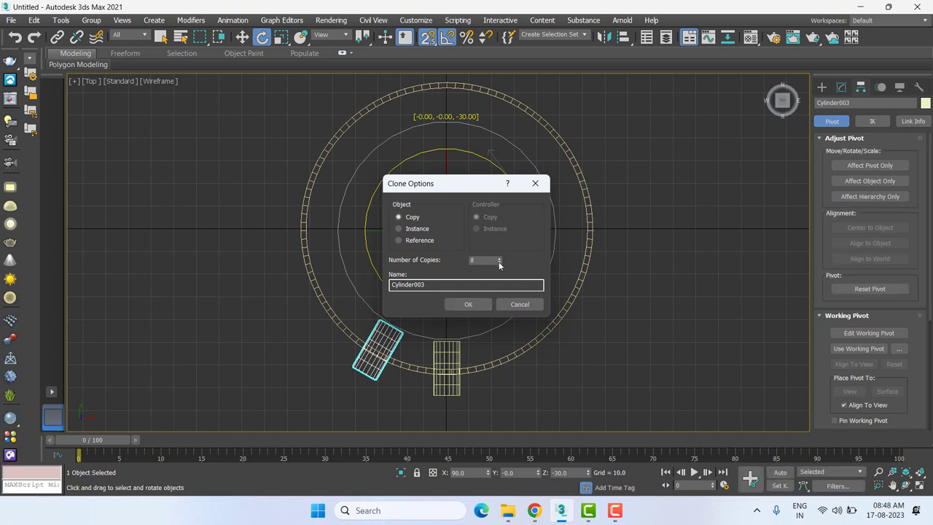
left_click(482, 305)
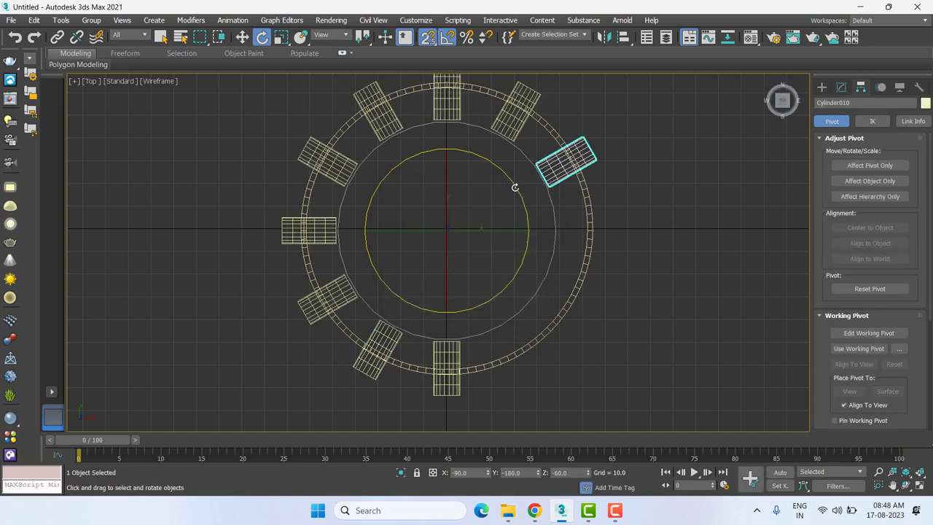
- Shift-rotate another 30° with three copies to complete twelve cylinders
left_click_drag(515, 187, 518, 190, "shift")
left_click_drag(525, 295, 525, 295, "shift")
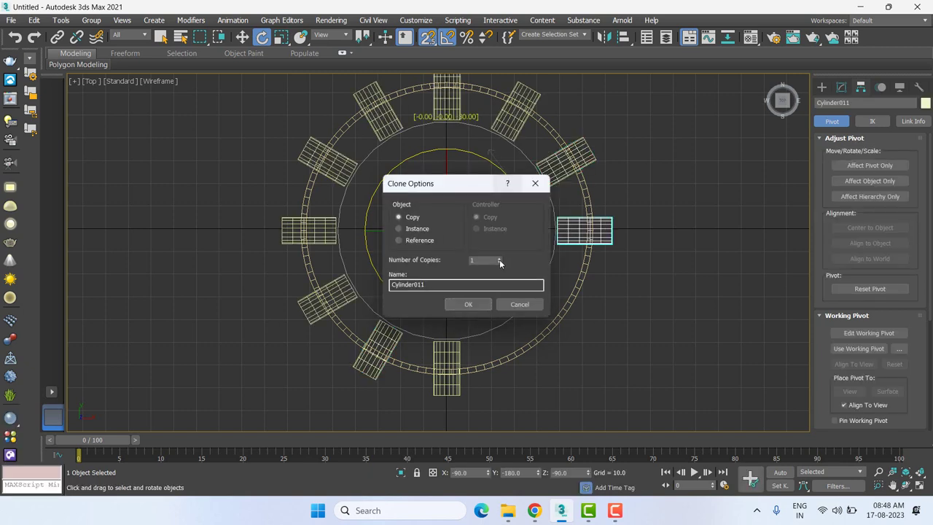
left_click(468, 305)
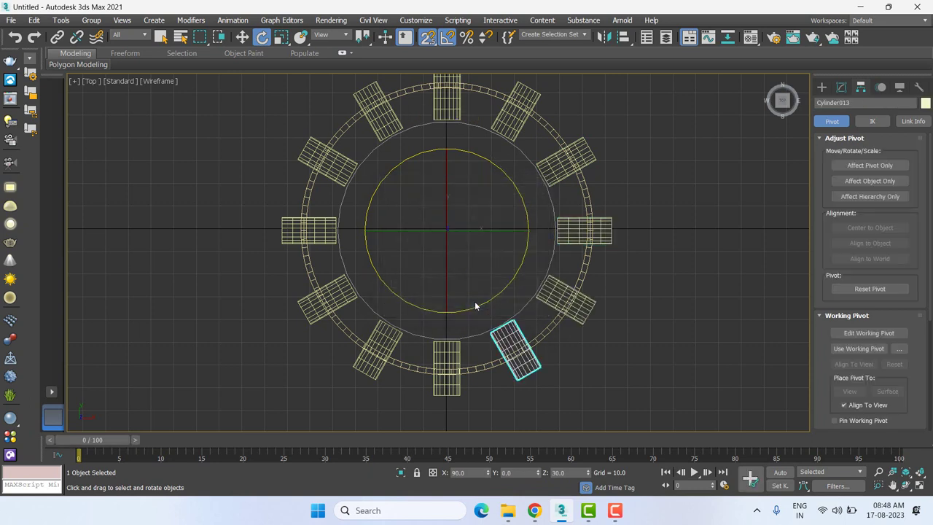
- Orbit to a low perspective view of the tube ring and select Tube001
left_click(646, 331)
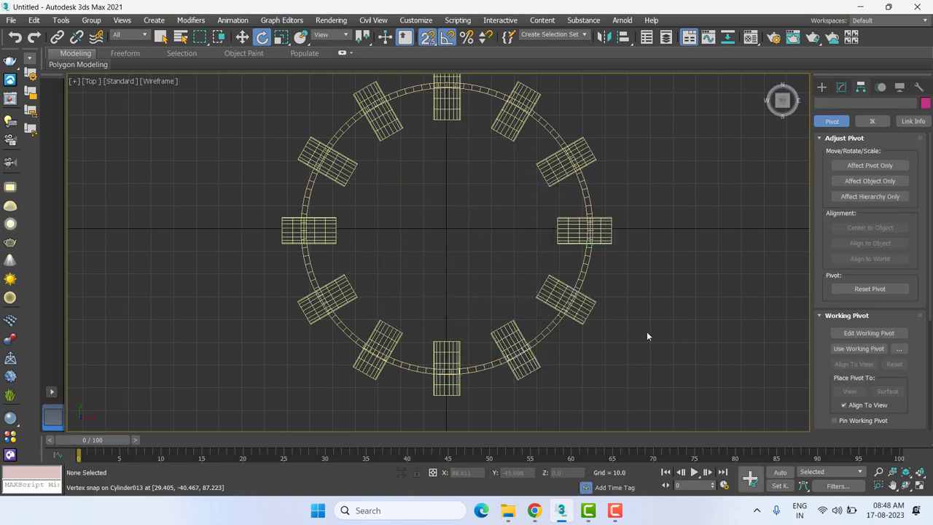
key("p")
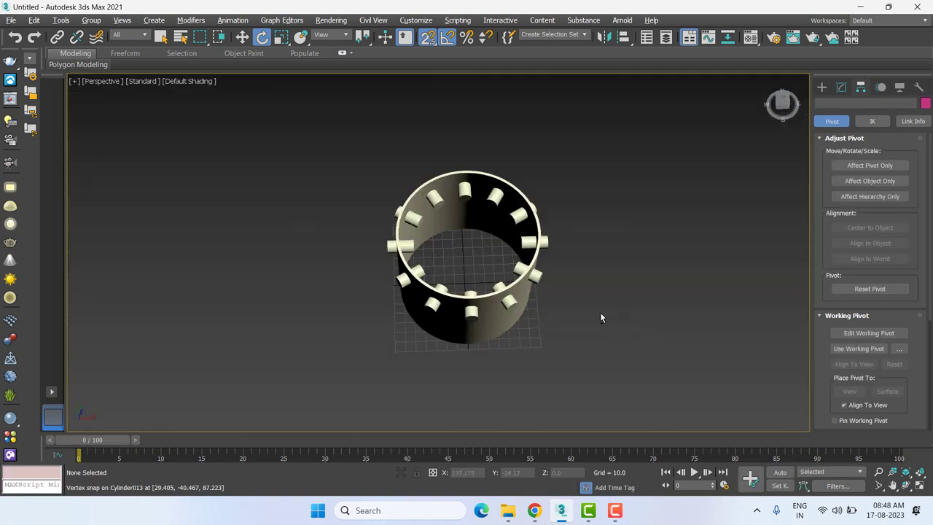
mouse_move(600, 312)
middle_mouse_down("alt")
mouse_move(728, 260)
mouse_move(771, 283)
mouse_move(741, 304)
mouse_move(645, 310)
mouse_move(530, 290)
middle_mouse_up("alt")
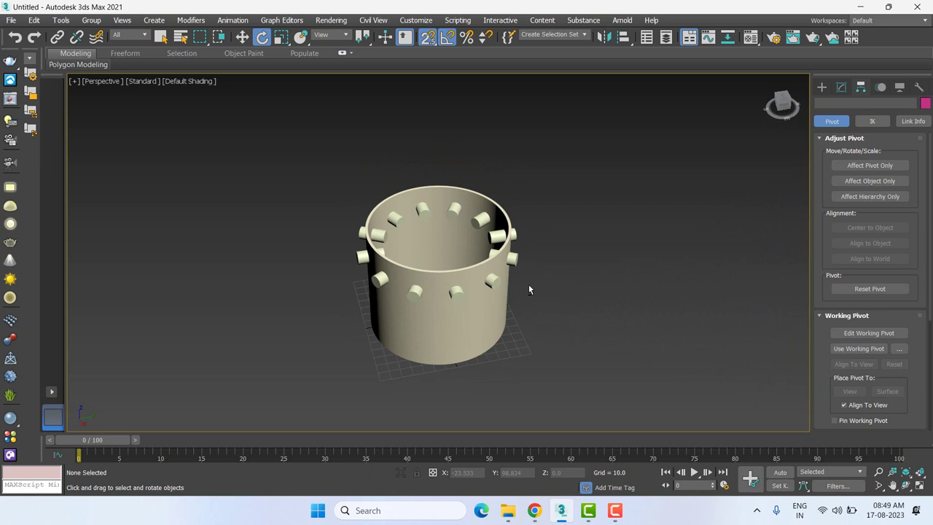
scroll(529, 290, "up", 2)
scroll(529, 289, "up", 3)
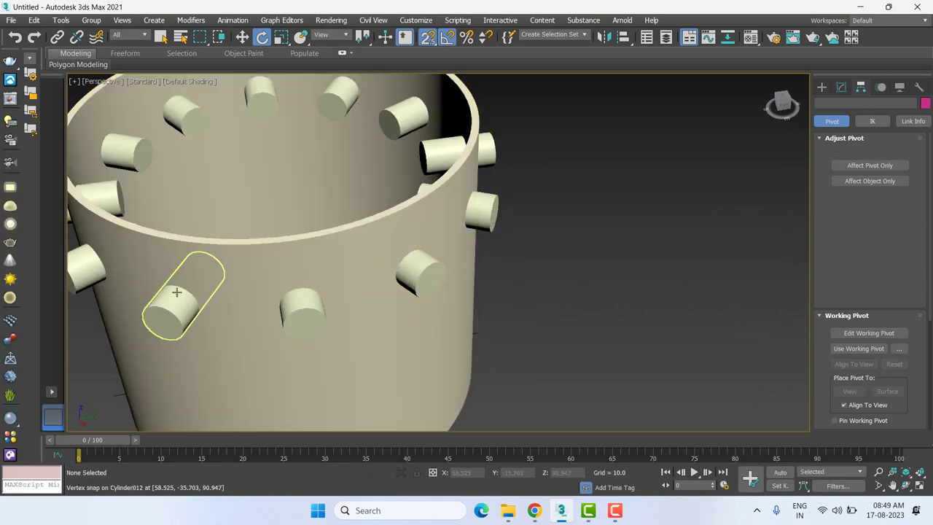
scroll(304, 304, "down", 2)
scroll(339, 295, "down", 2)
key("w")
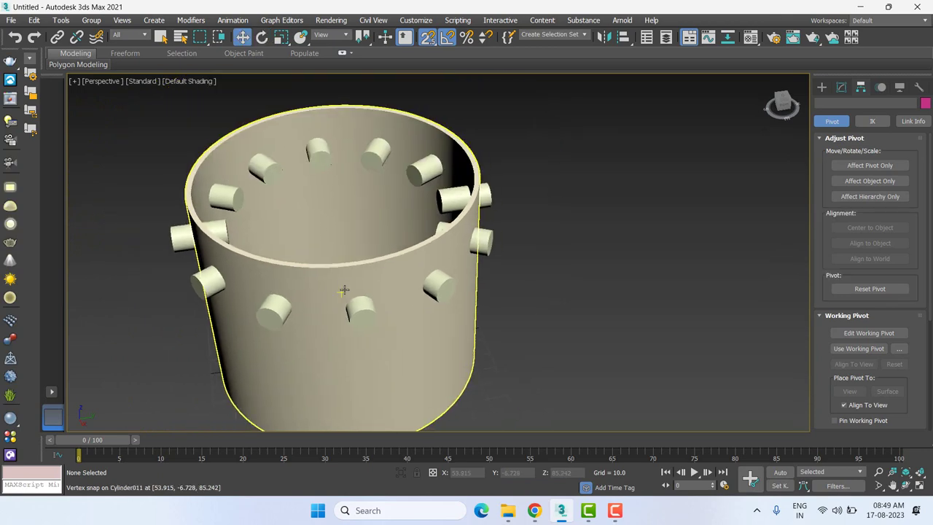
left_click(347, 280)
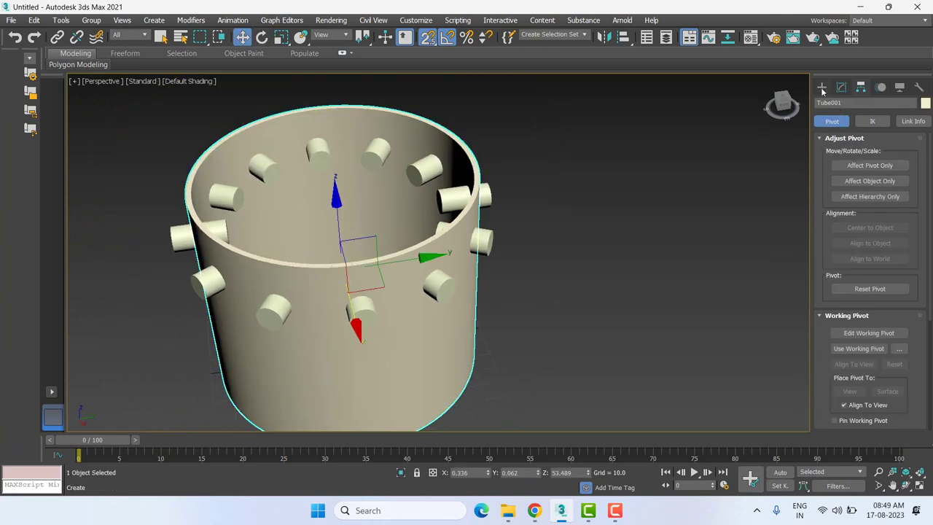
- Make the tube a ProBoolean compound object and start picking subtraction operands
left_click(821, 86)
left_click(851, 120)
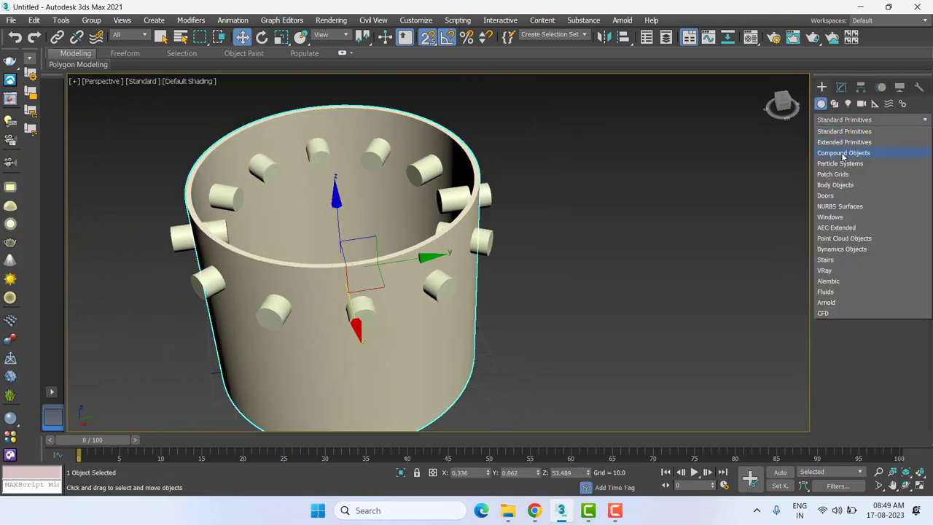
left_click(843, 153)
left_click(894, 206)
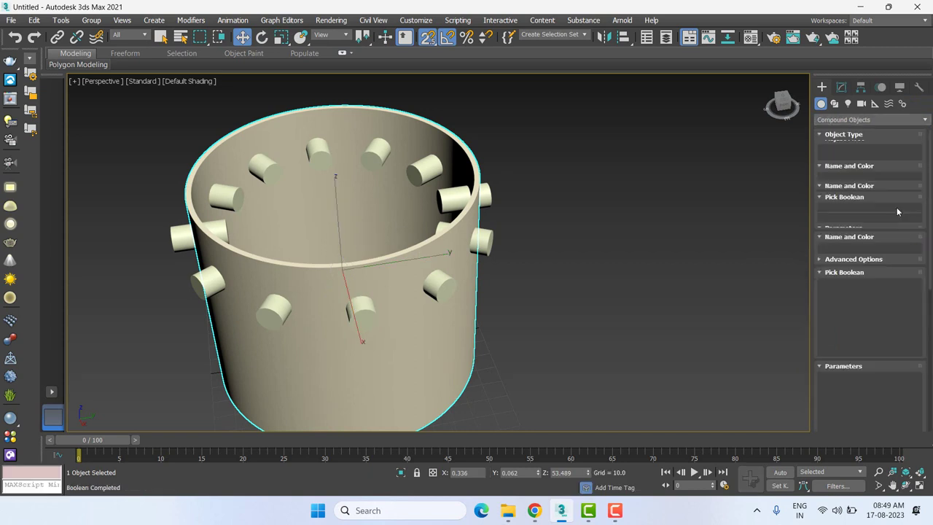
left_click(856, 287)
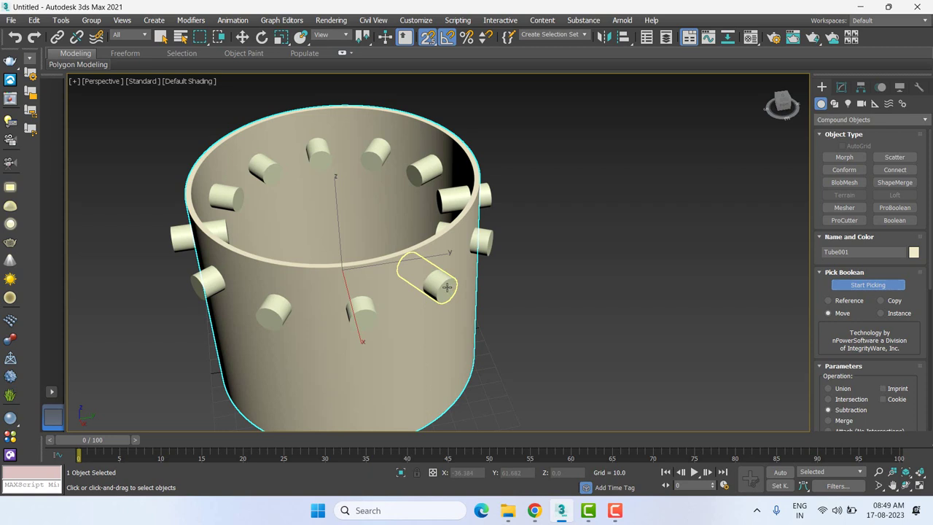
- Subtract the six front and left-side cylinders from the tube
left_click(447, 287)
left_click(360, 310)
left_click(276, 310)
left_click(208, 284)
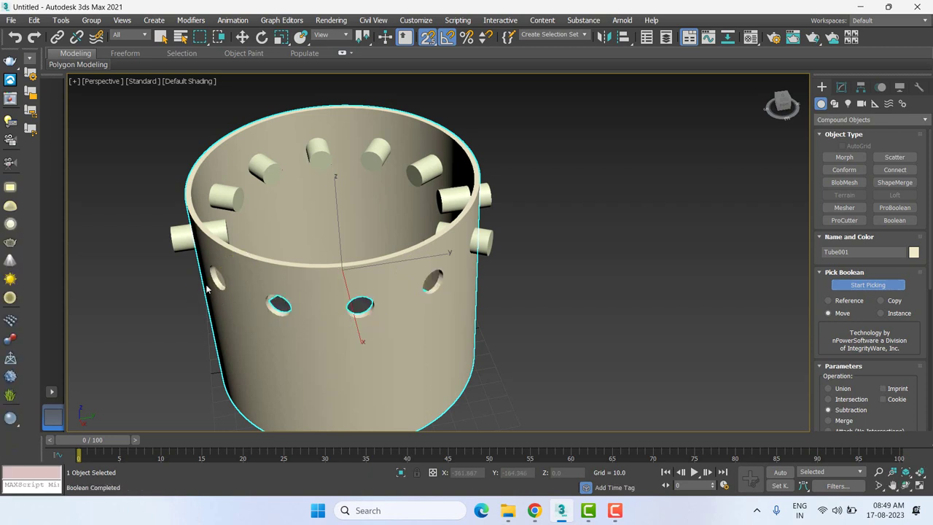
left_click(183, 238)
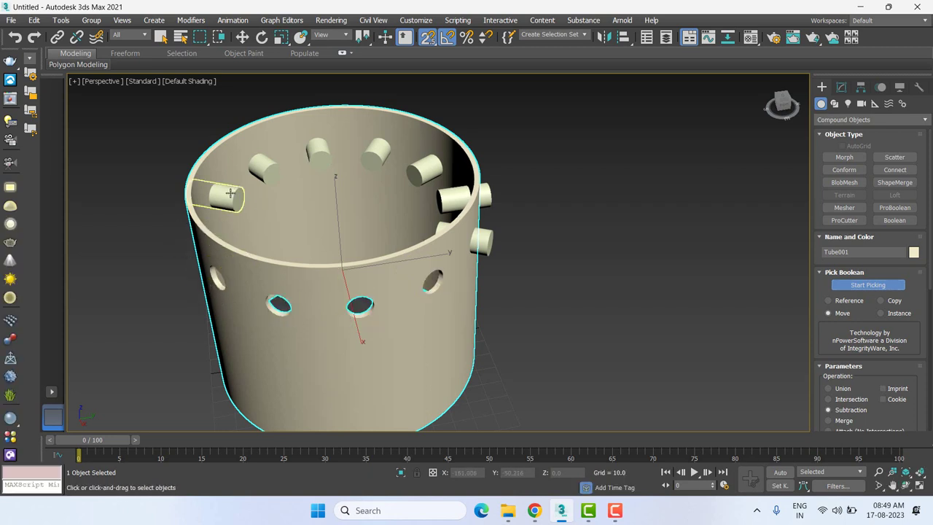
left_click(231, 192)
- Subtract the remaining six cylinders along the top and right rim, then inspect the holes
left_click(263, 166)
left_click(317, 150)
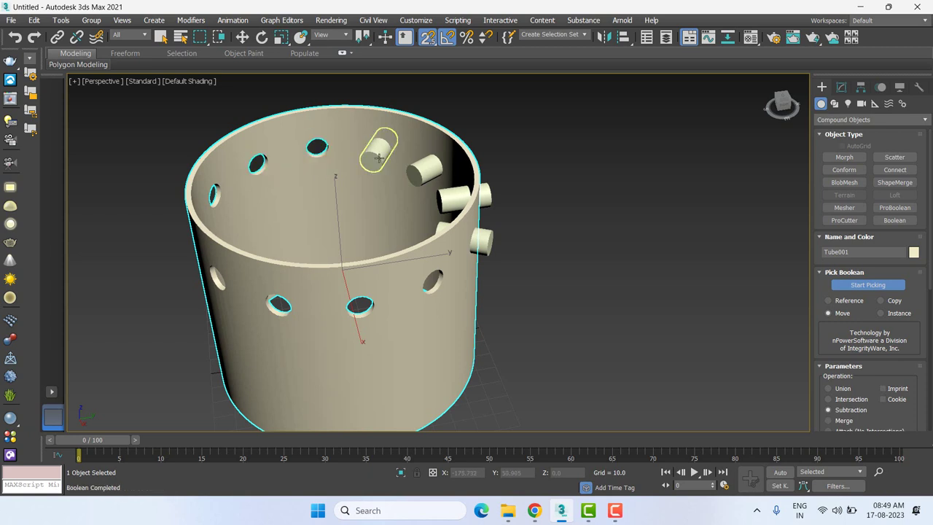
left_click(378, 153)
left_click(426, 168)
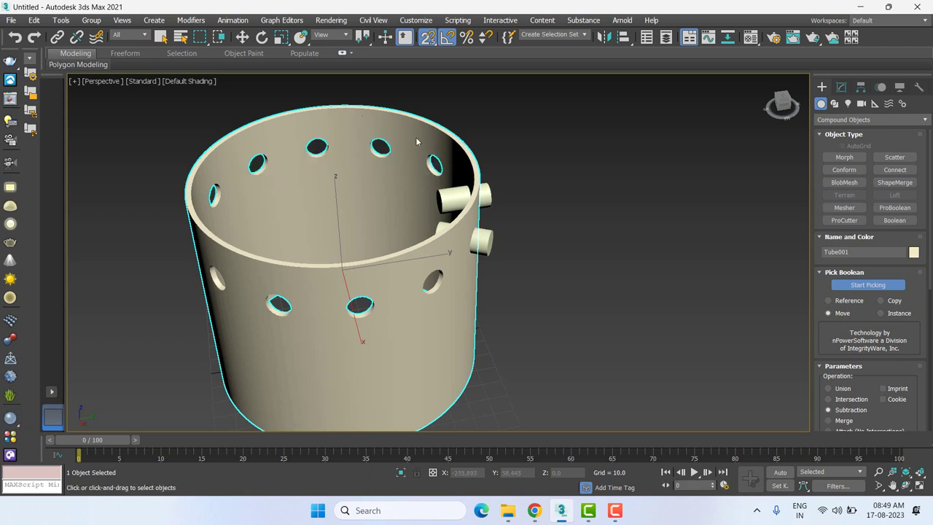
left_click(486, 198)
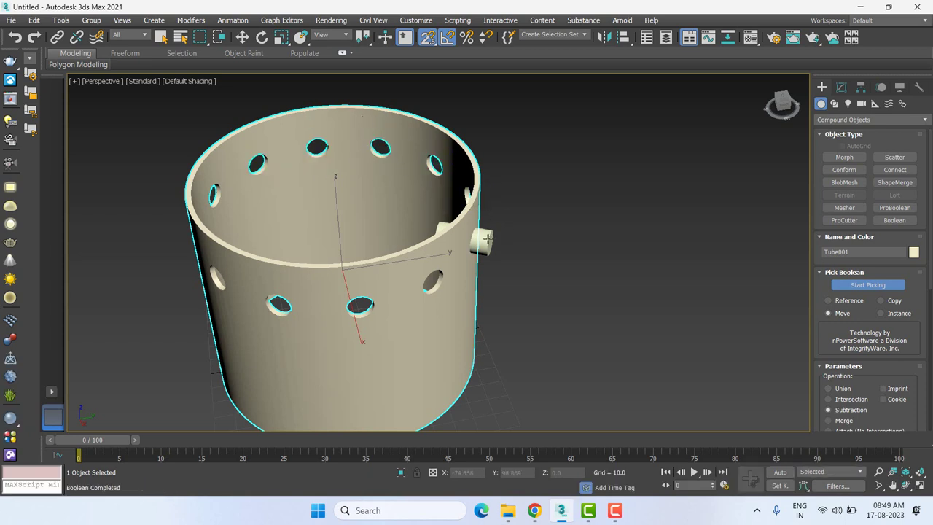
left_click(487, 238)
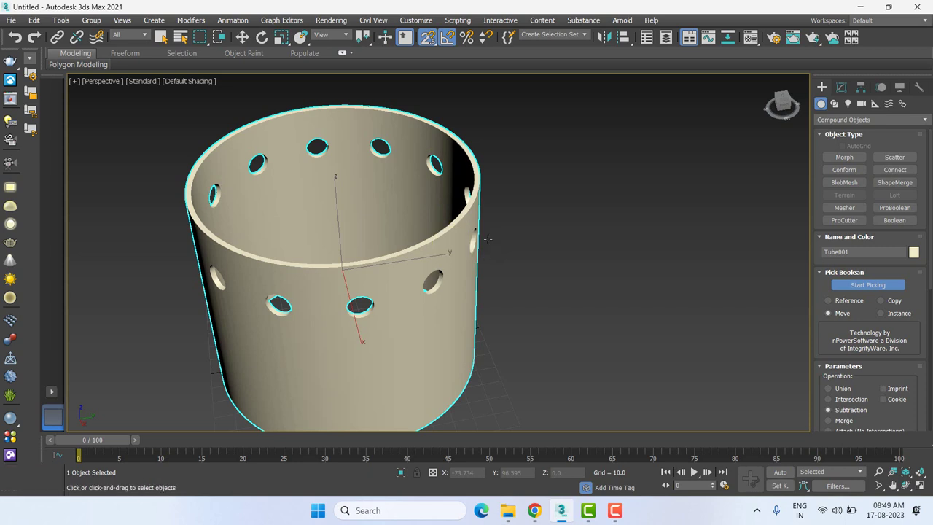
key("w")
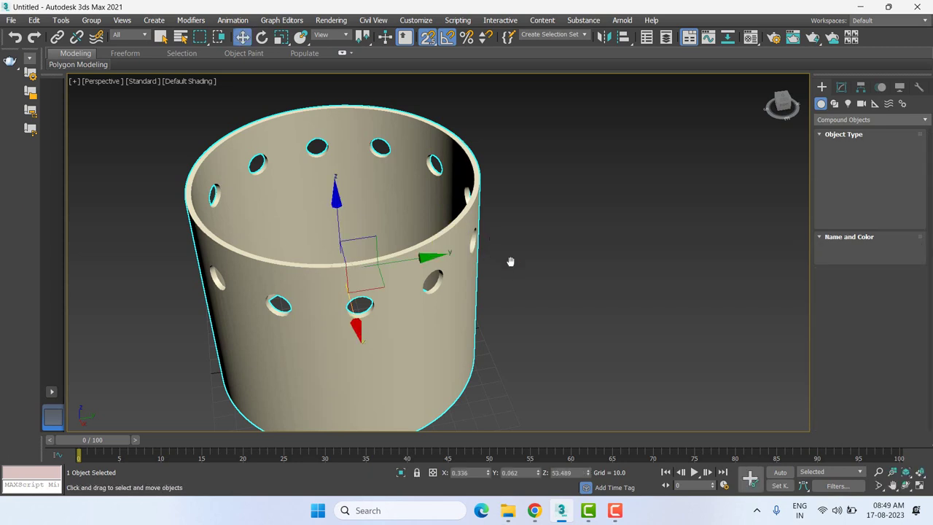
mouse_move(540, 297)
middle_mouse_down("alt")
mouse_move(597, 271)
mouse_move(584, 260)
mouse_move(604, 303)
mouse_move(498, 318)
mouse_move(353, 278)
mouse_move(185, 306)
middle_mouse_up("alt")
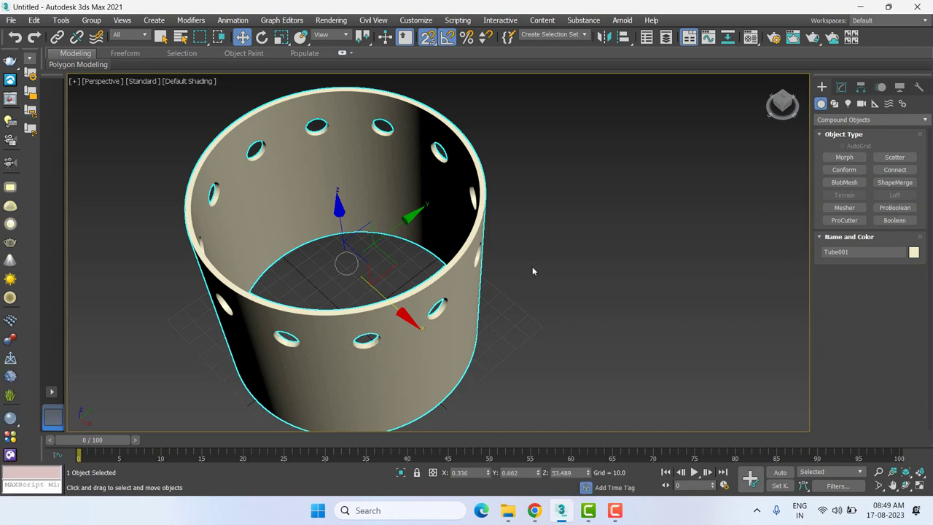
left_click(894, 207)
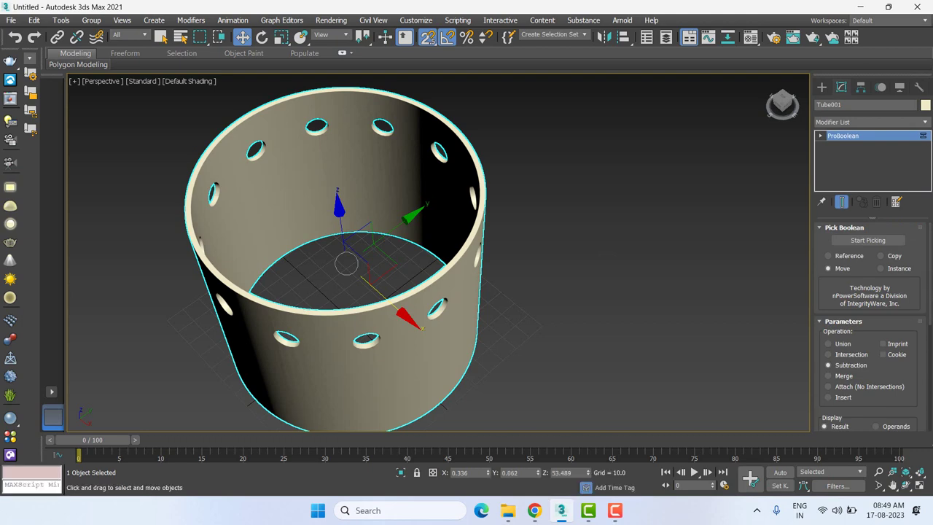
scroll(871, 327, "down", 3)
scroll(871, 328, "down", 3)
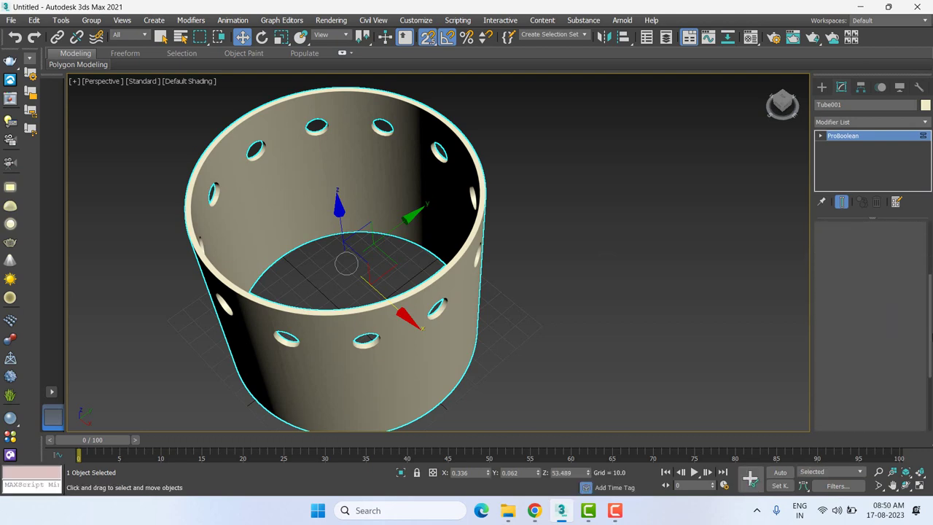
scroll(861, 362, "down", 3)
scroll(861, 361, "down", 2)
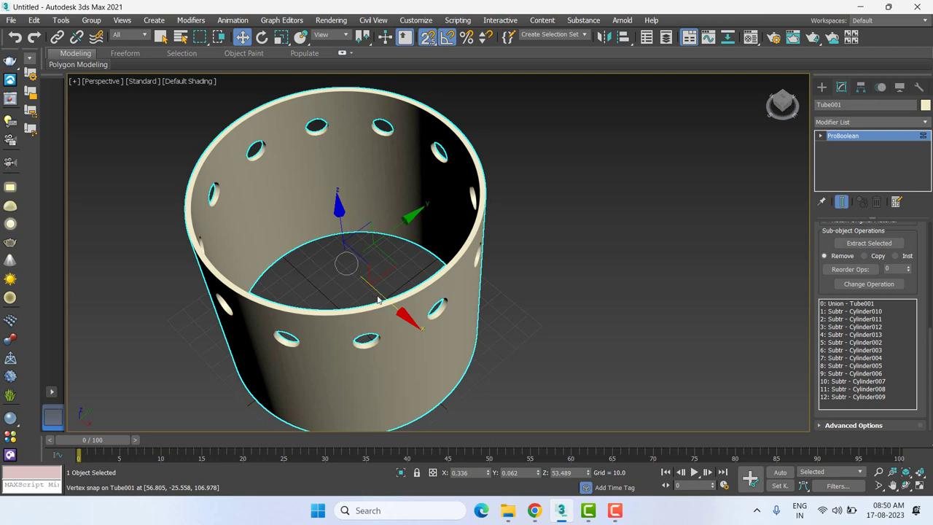
middle_click_drag(377, 299, 394, 300)
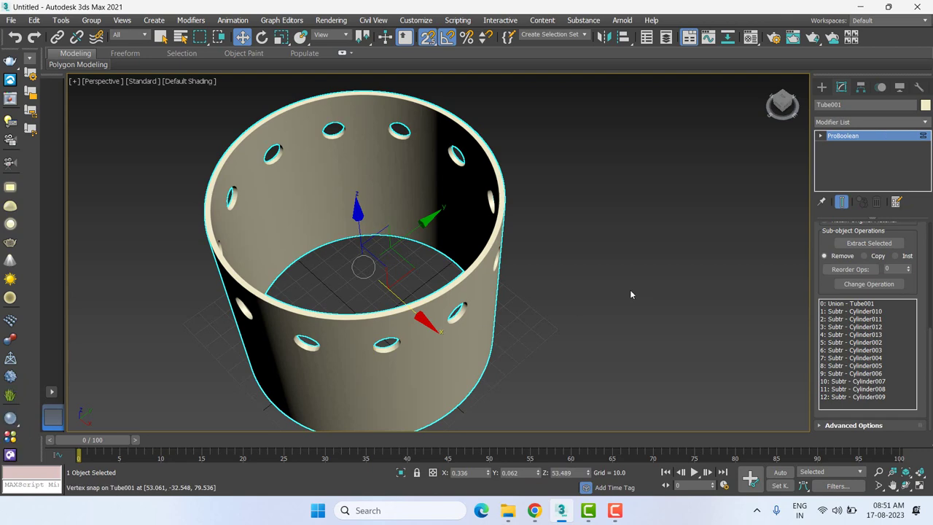
middle_click_drag(593, 293, 600, 297)
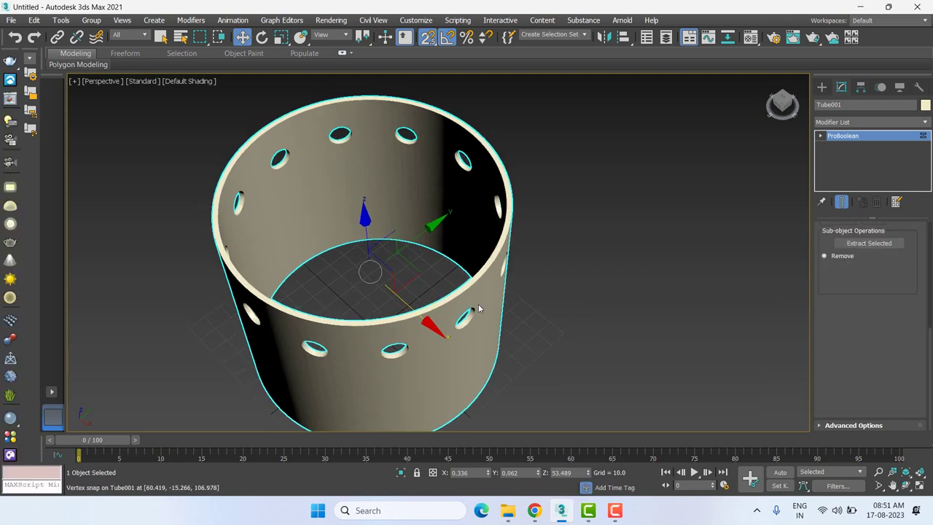
middle_click_drag(478, 309, 527, 300)
- Read the Google Meet chat question about making multiple copies, then return to 3ds Max
left_click(821, 87)
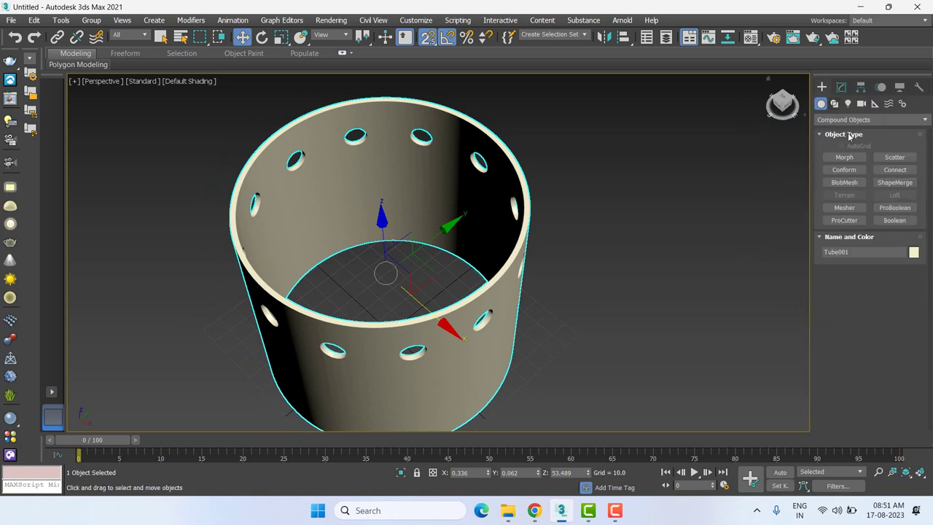
left_click(846, 121)
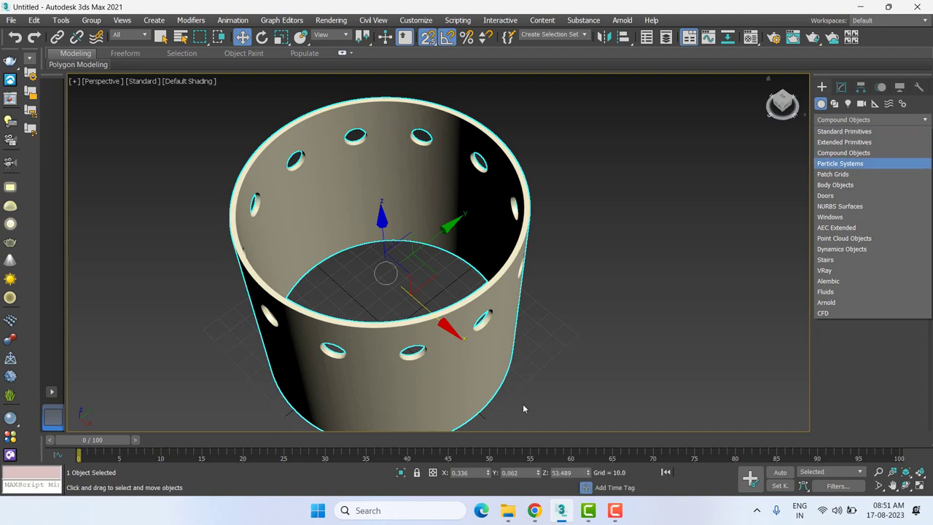
mouse_move(535, 511)
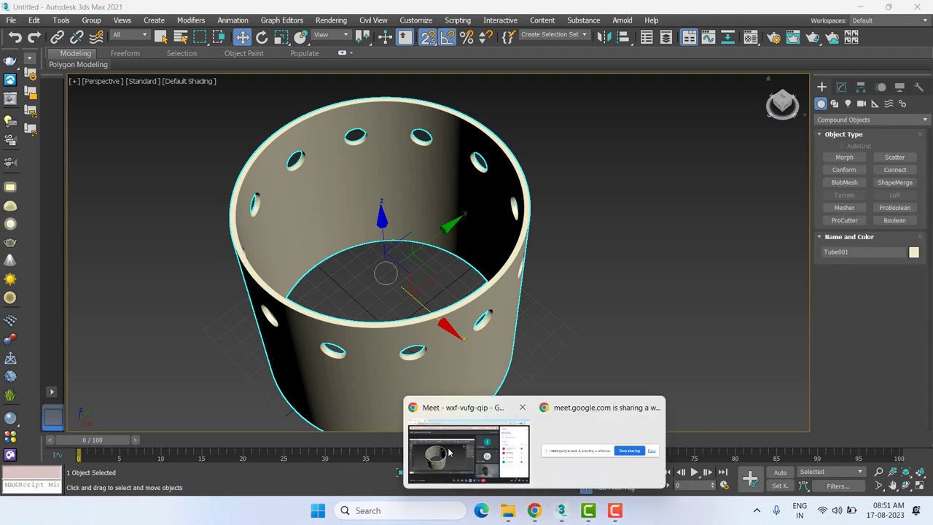
left_click(448, 451)
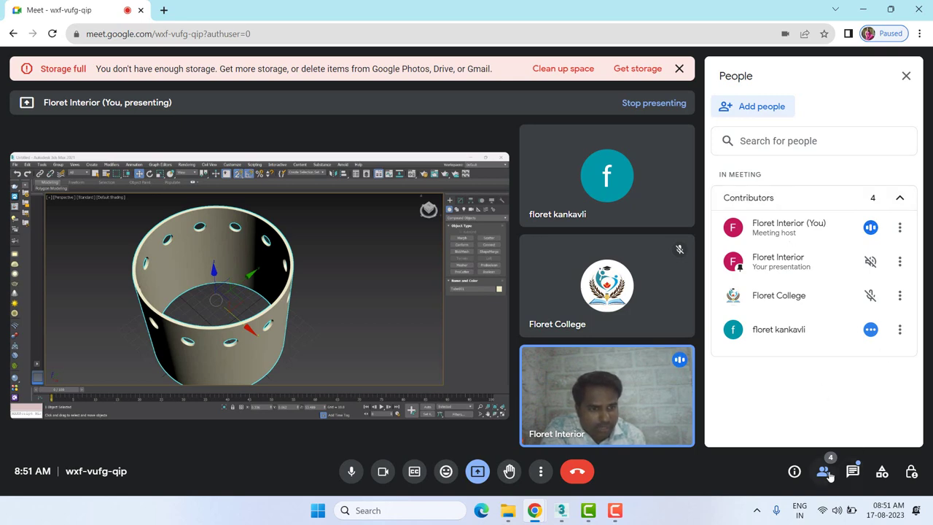
left_click(852, 473)
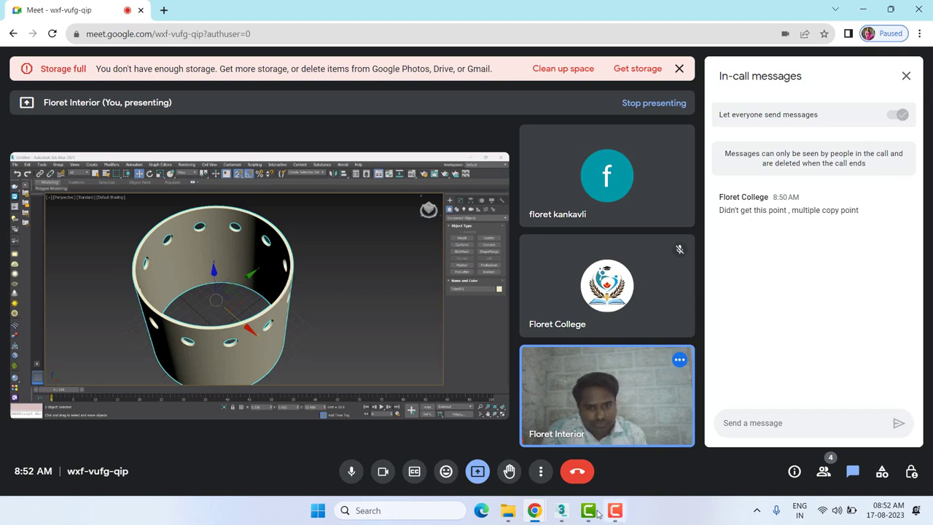
left_click(561, 511)
left_click(542, 301)
- Delete the holed tube from the scene
scroll(514, 300, "down", 3)
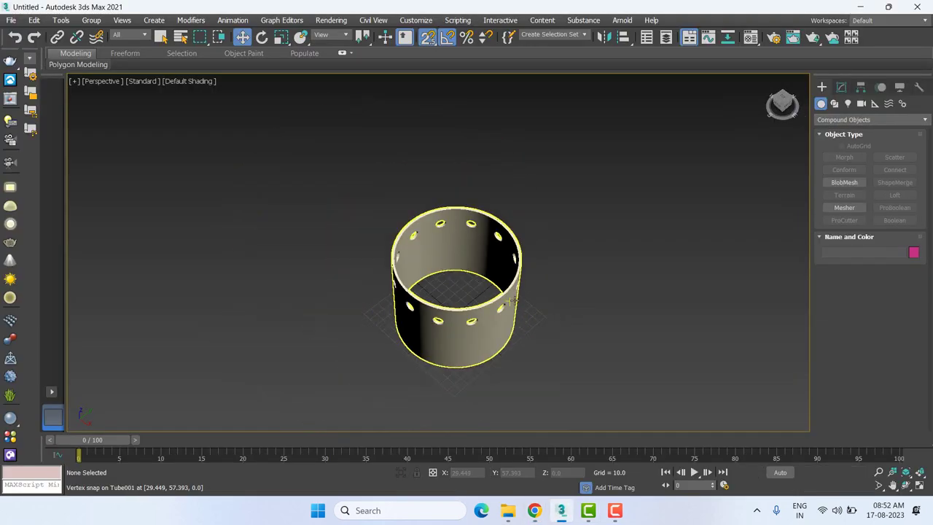
left_click(514, 300)
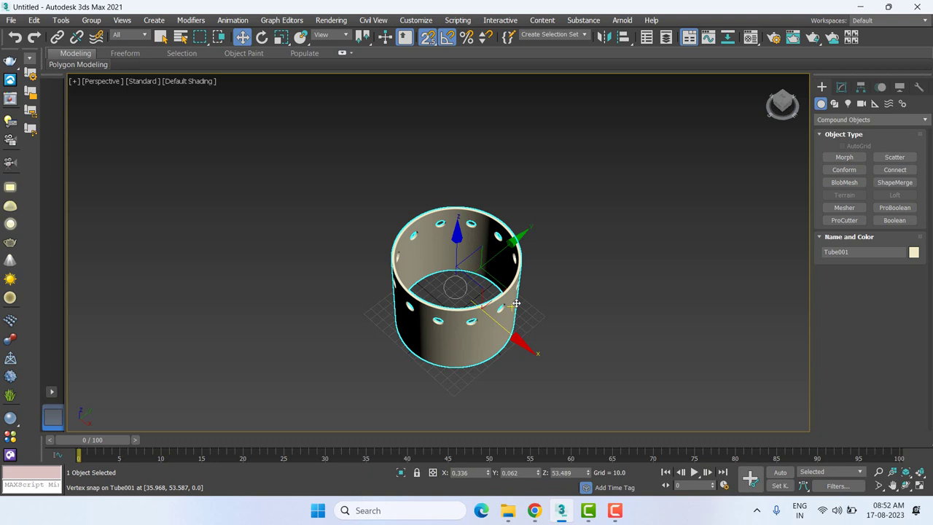
key("Delete")
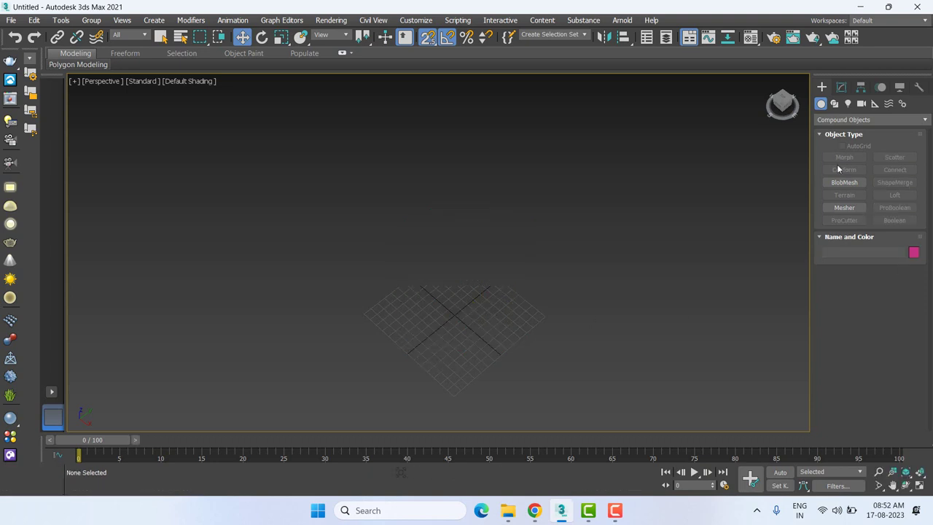
- Draw a new Tube001 at the grid centre with radii 67.026 and 62.954, height 110
left_click(828, 121)
left_click(830, 131)
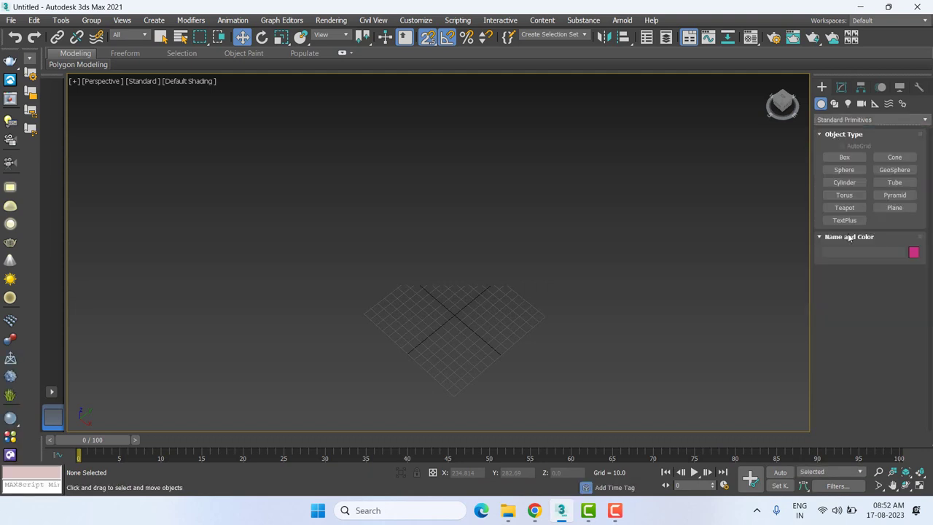
left_click(881, 183)
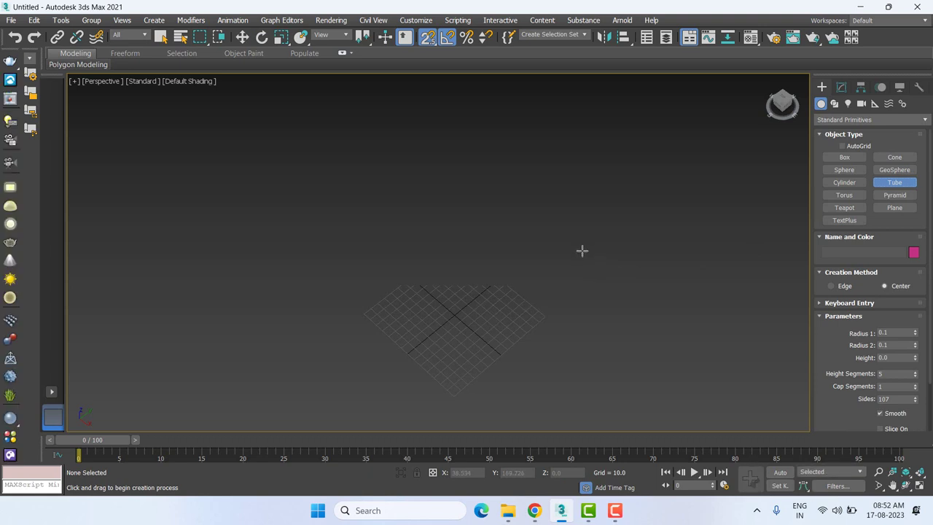
key("z")
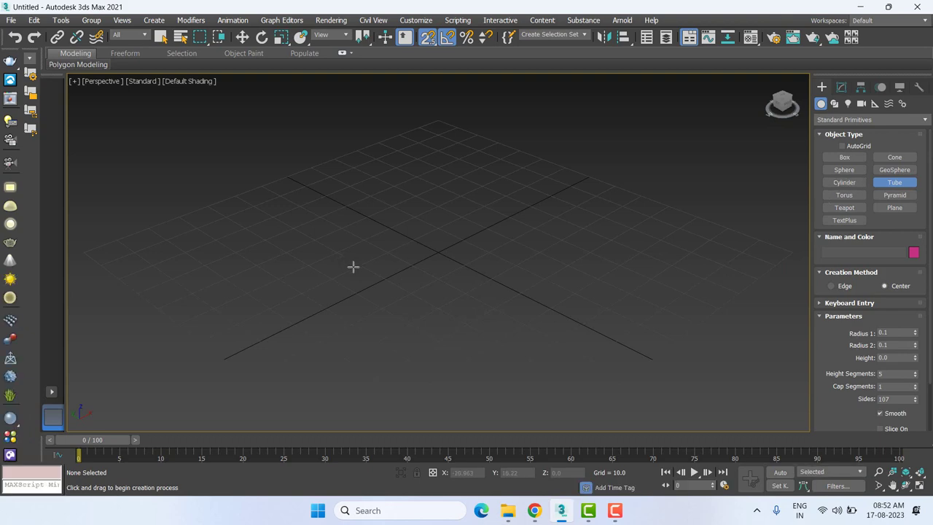
left_click_drag(441, 253, 625, 368)
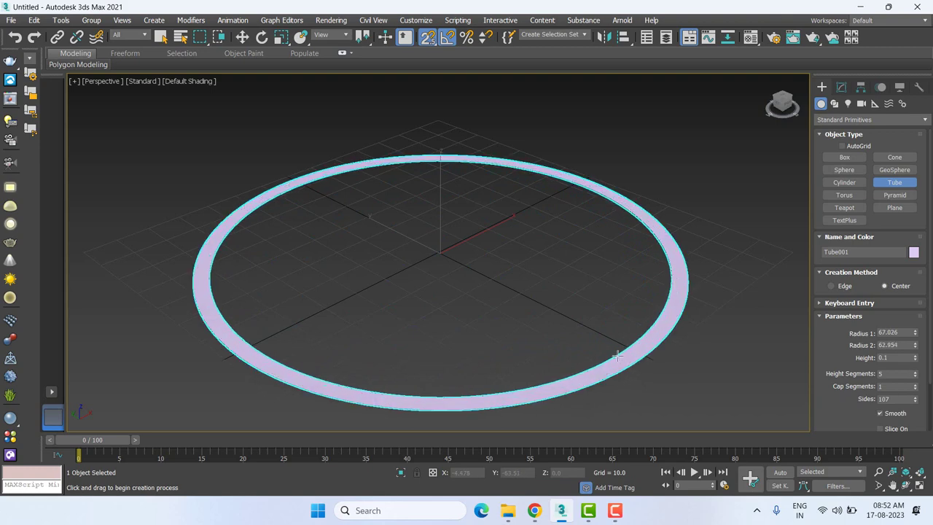
left_click(611, 254)
scroll(599, 204, "down", 5)
- Finish the tube and centre it in the Front view
key("w")
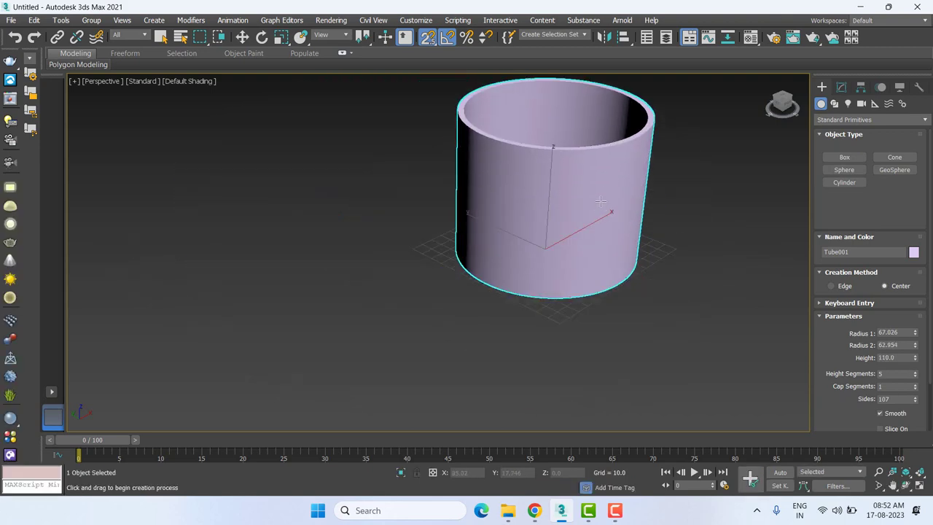
key("t")
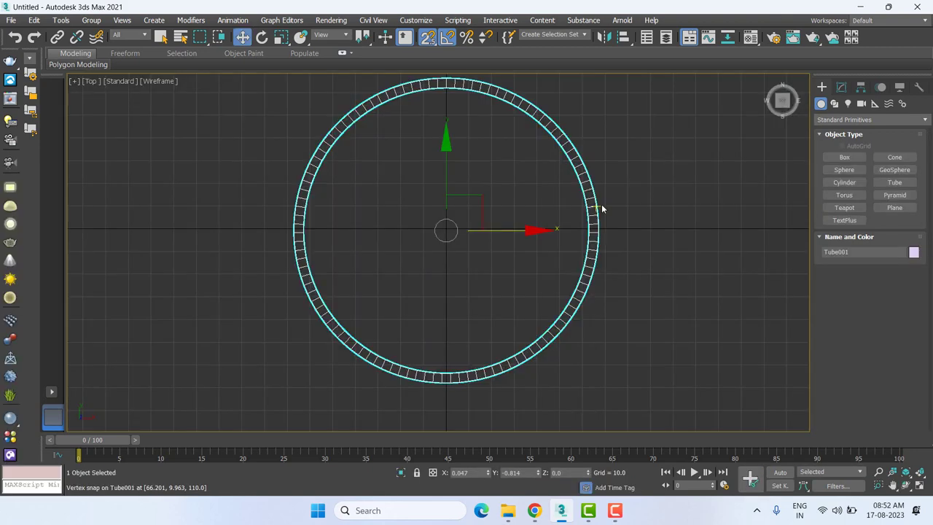
key("f")
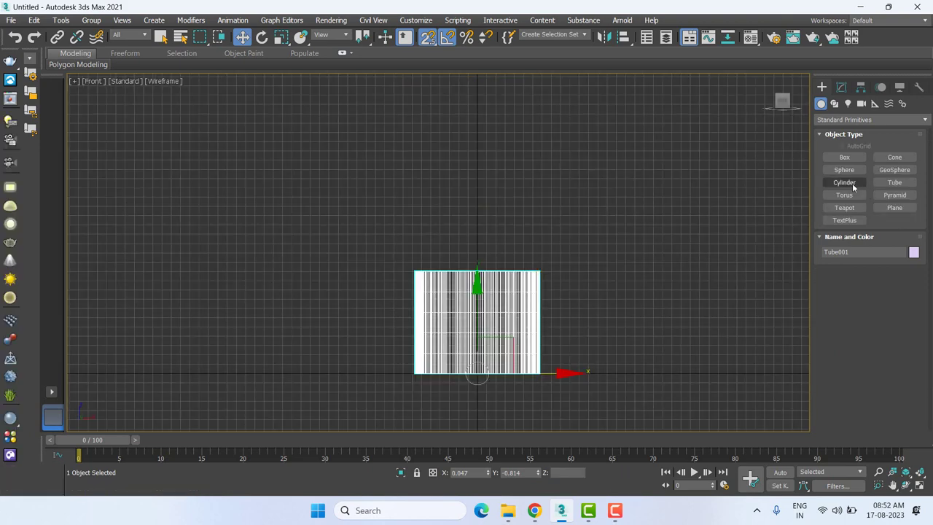
left_click(845, 171)
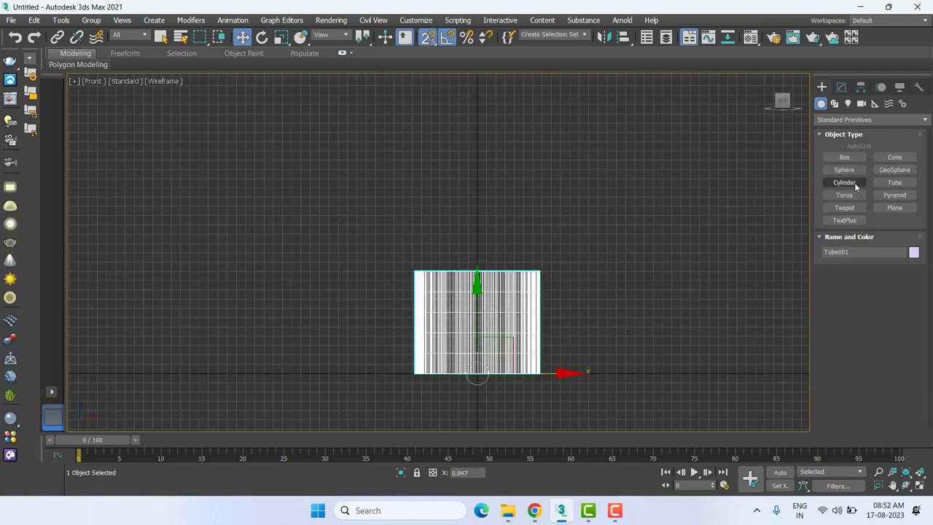
left_click(854, 183)
scroll(444, 318, "up", 5)
middle_click_drag(534, 303, 423, 200)
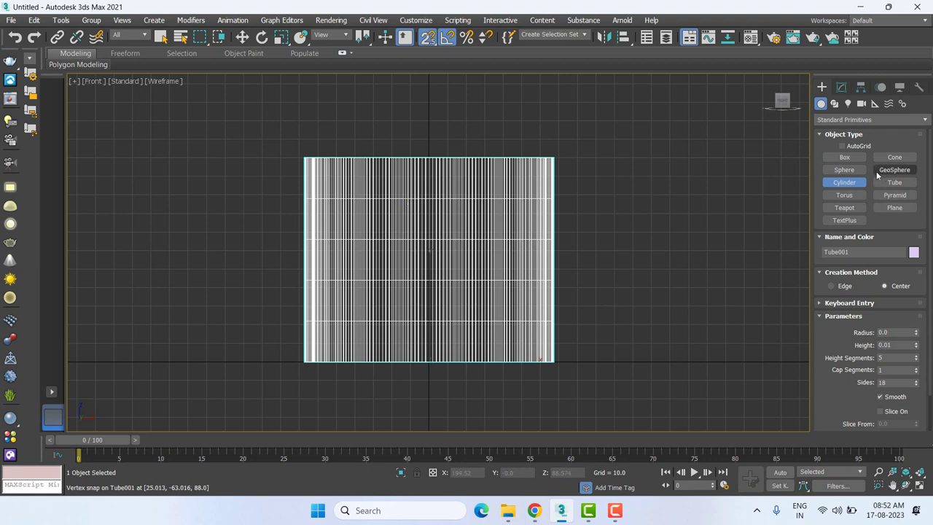
- Draw a small box, about 9.861 by 8.912 and 11.796 high, on the tube's face
left_click(844, 156)
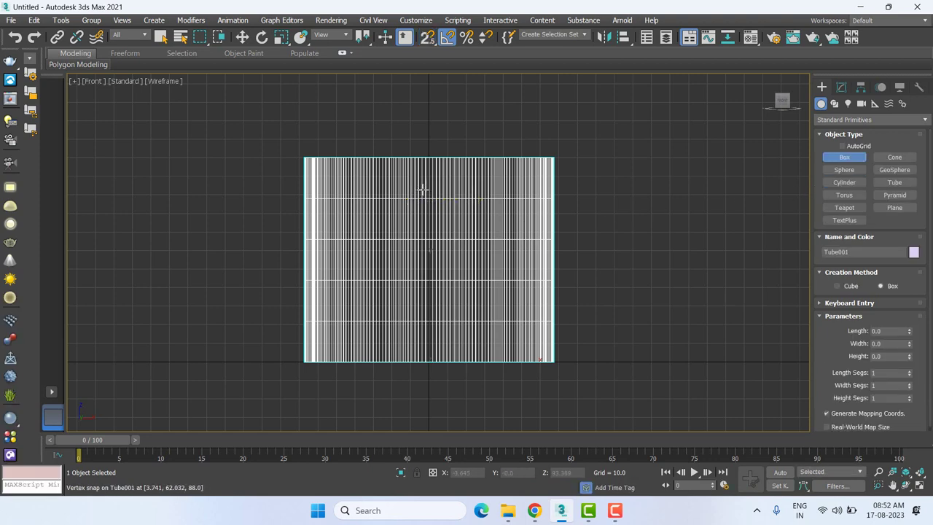
left_click_drag(418, 191, 435, 209)
left_click(436, 209)
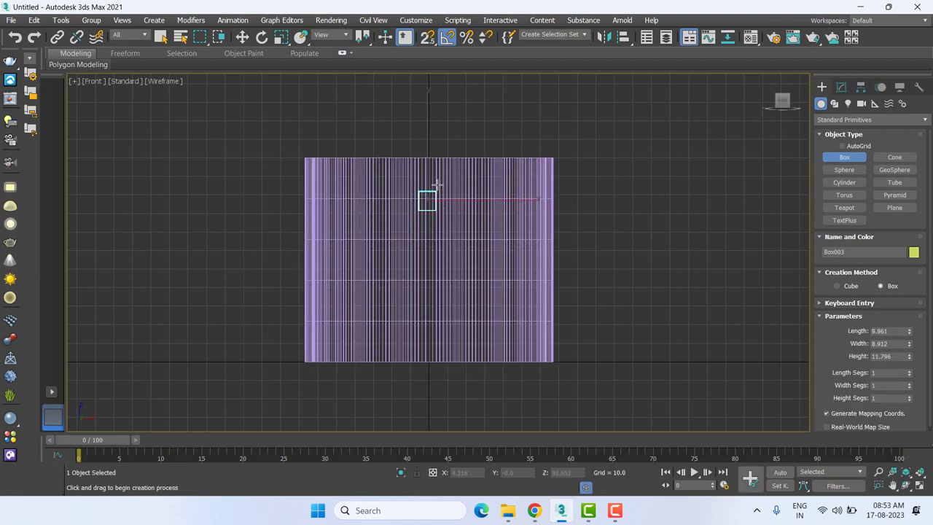
left_click(436, 177)
- In Top view, move Box003 down onto the tube's bottom wall
key("w")
key("t")
key("z")
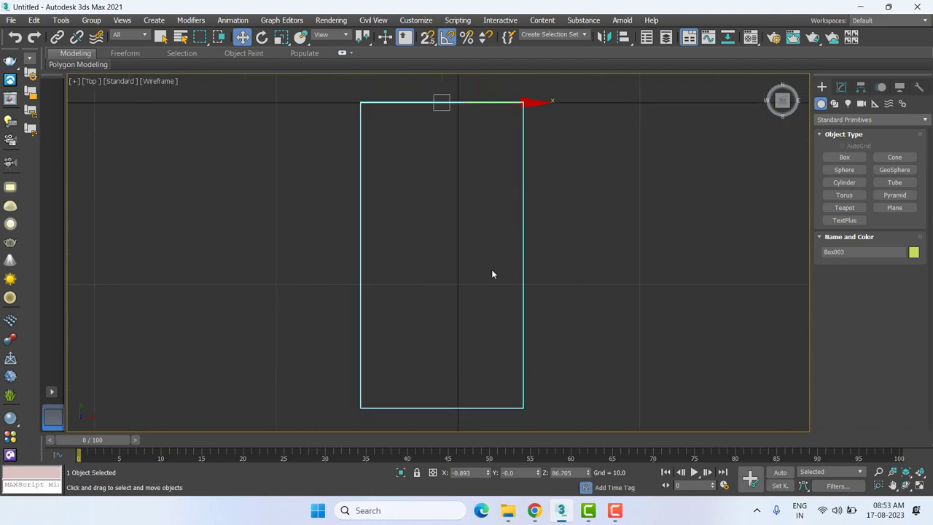
key("shift+z")
scroll(519, 293, "down", 4)
left_click_drag(483, 169, 493, 237)
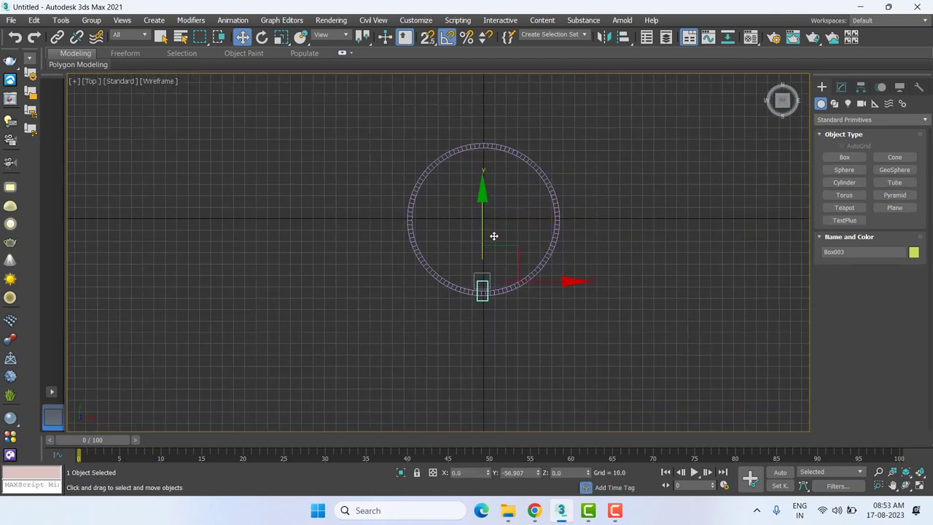
scroll(501, 303, "up", 3)
scroll(501, 304, "up", 2)
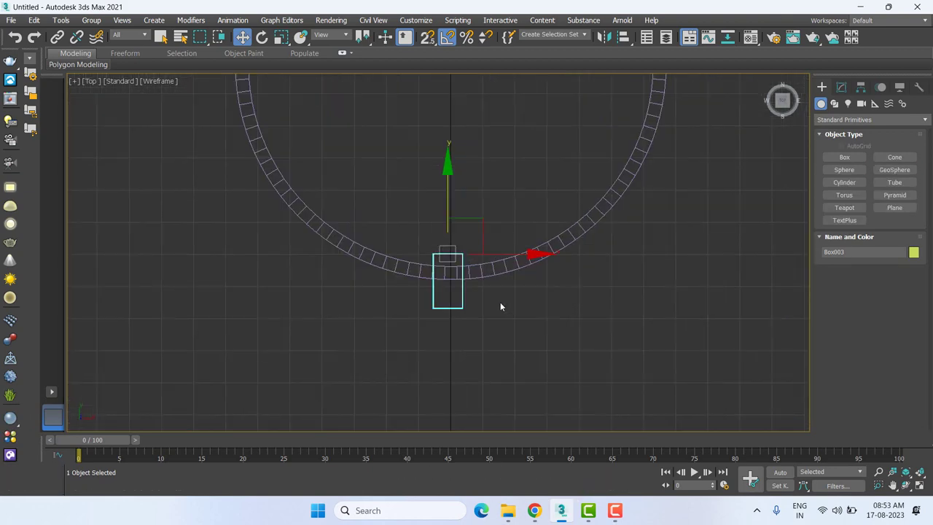
- Resize Box003 to 7.869 by 5.882 and 23.151 high so it crosses the wall
left_click(841, 88)
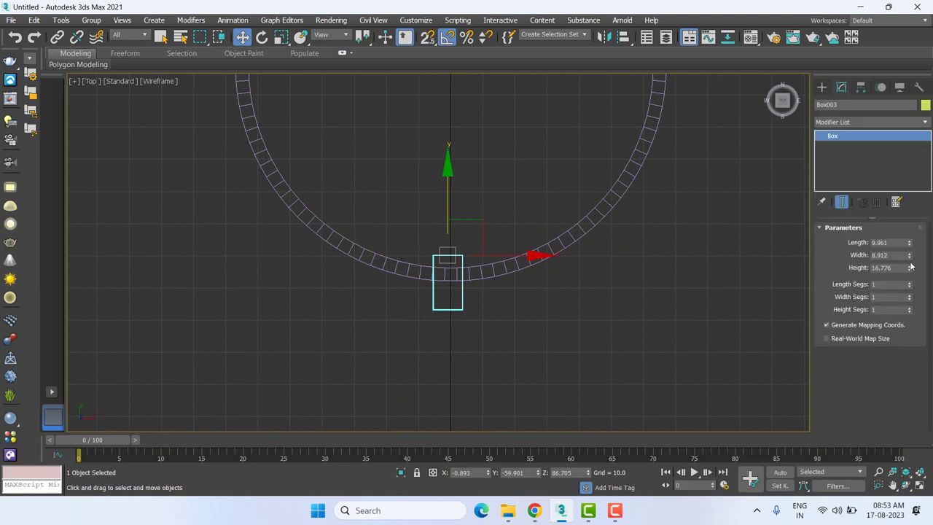
mouse_move(909, 243)
left_mouse_down()
mouse_move(910, 275)
mouse_move(909, 255)
left_mouse_up()
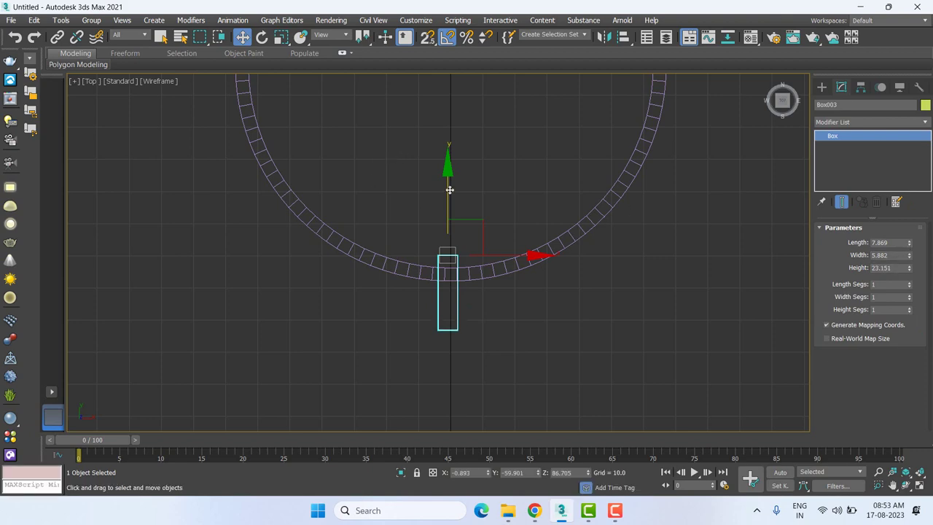
scroll(506, 340, "down", 4)
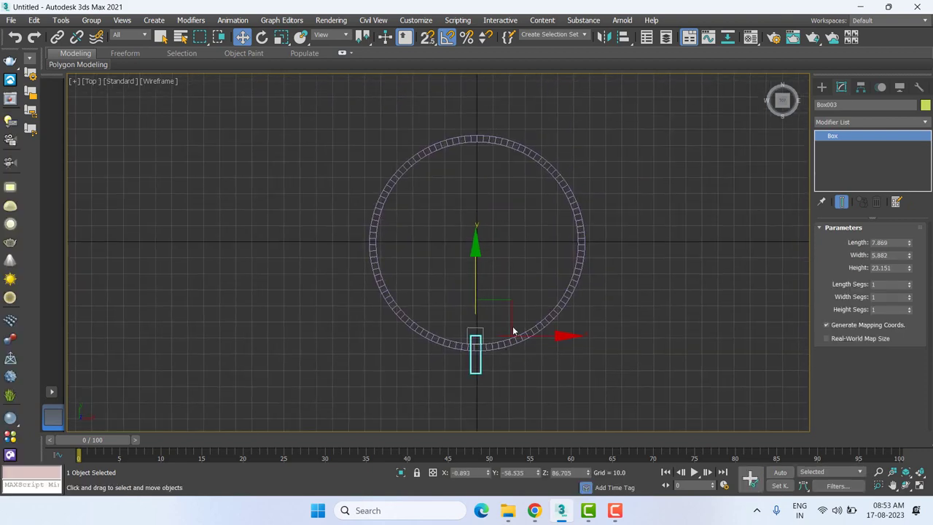
scroll(515, 333, "up", 2)
left_click(613, 180)
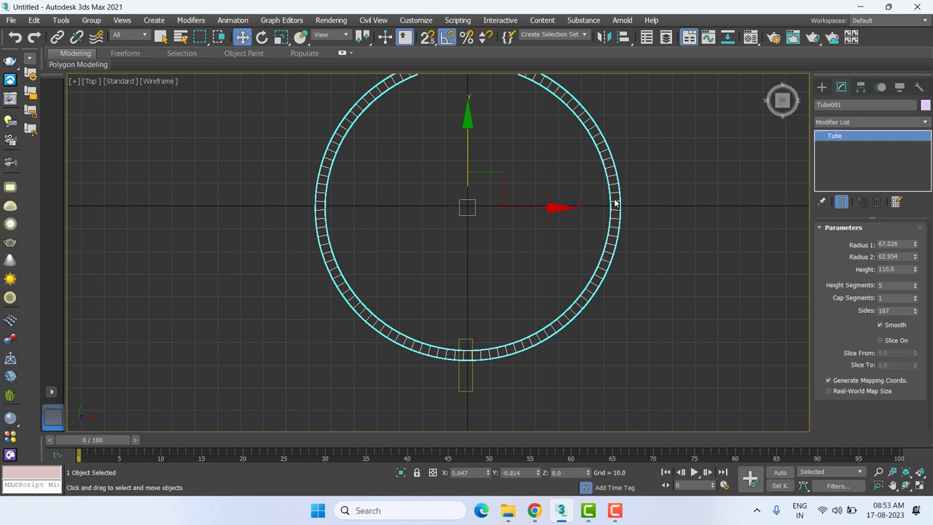
- Centre the tube's pivot on the object, then turn on Affect Pivot Only for Box003
left_click(862, 88)
left_click(872, 168)
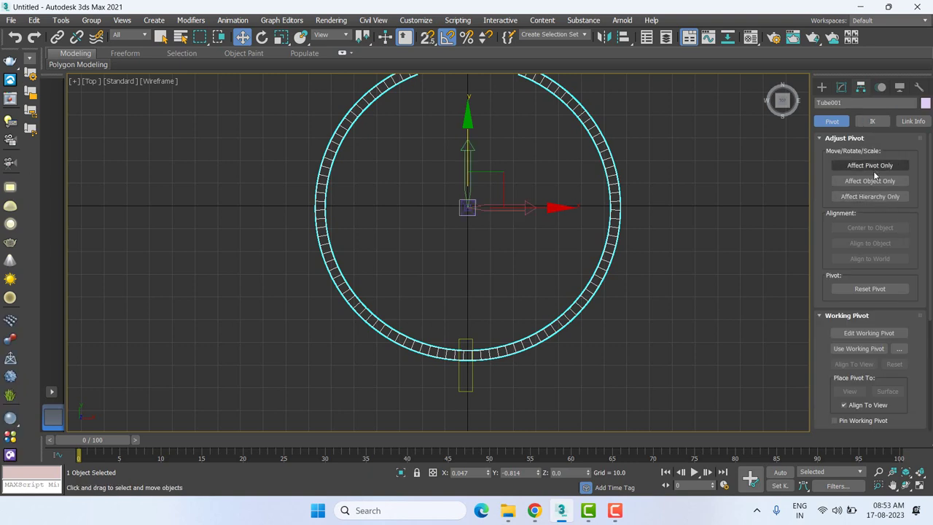
left_click(873, 169)
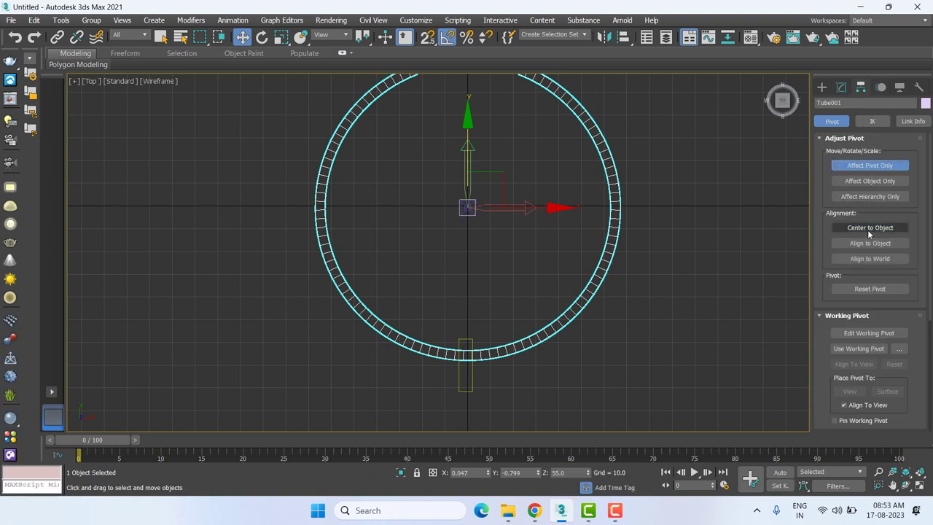
left_click(879, 163)
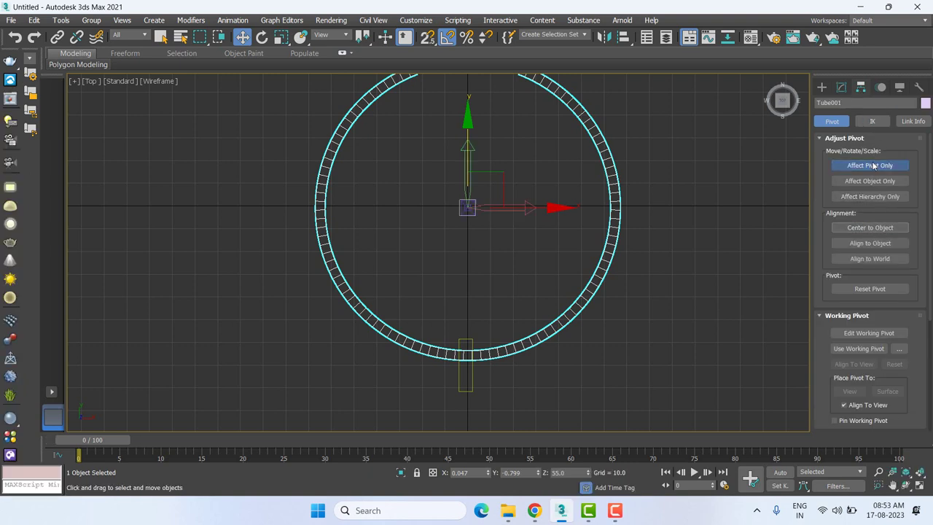
left_click(470, 389)
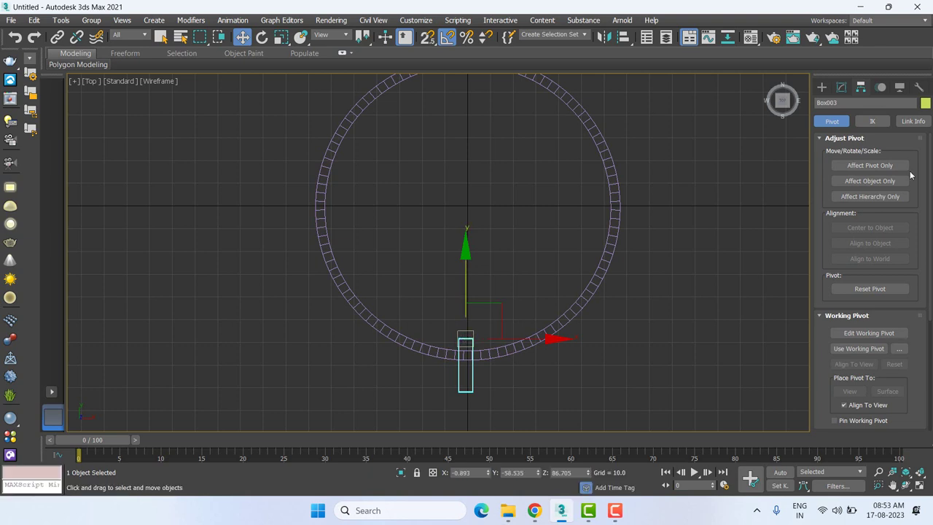
left_click(872, 166)
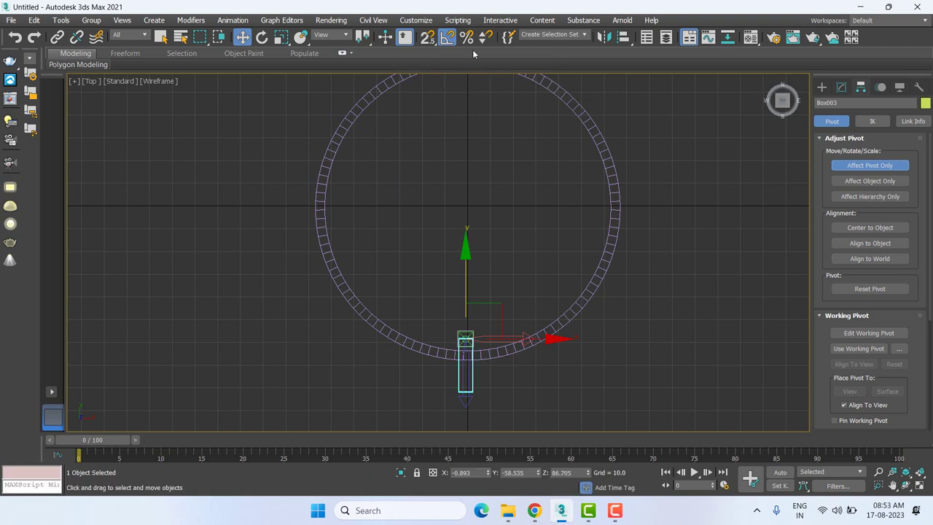
- Switch to 2.5D snapping and snap Box003's pivot to the tube's centre
left_click(429, 37)
left_click_drag(429, 37, 429, 82)
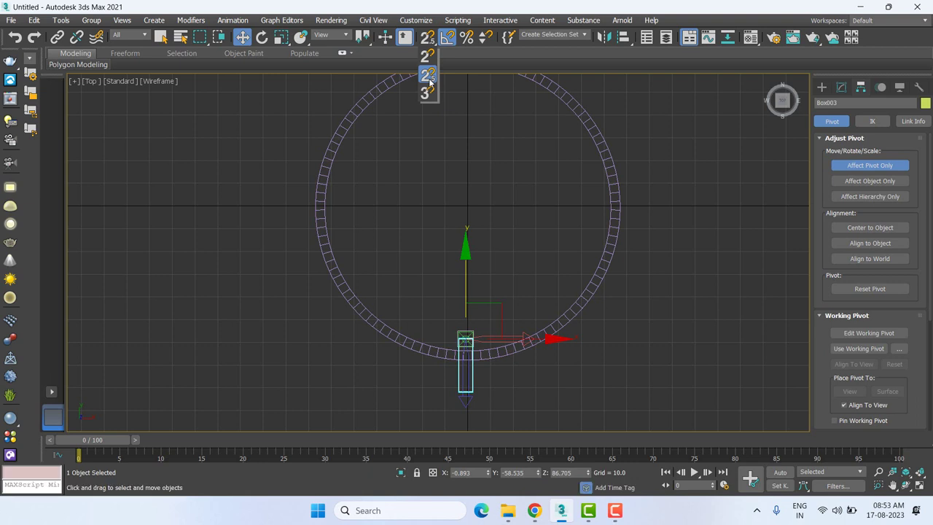
middle_click_drag(483, 314, 489, 367)
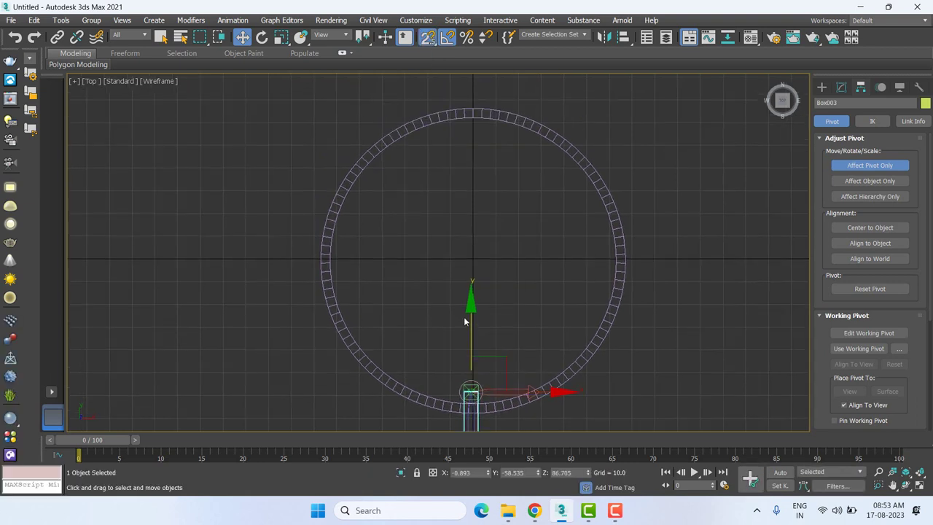
left_click_drag(471, 394, 467, 317)
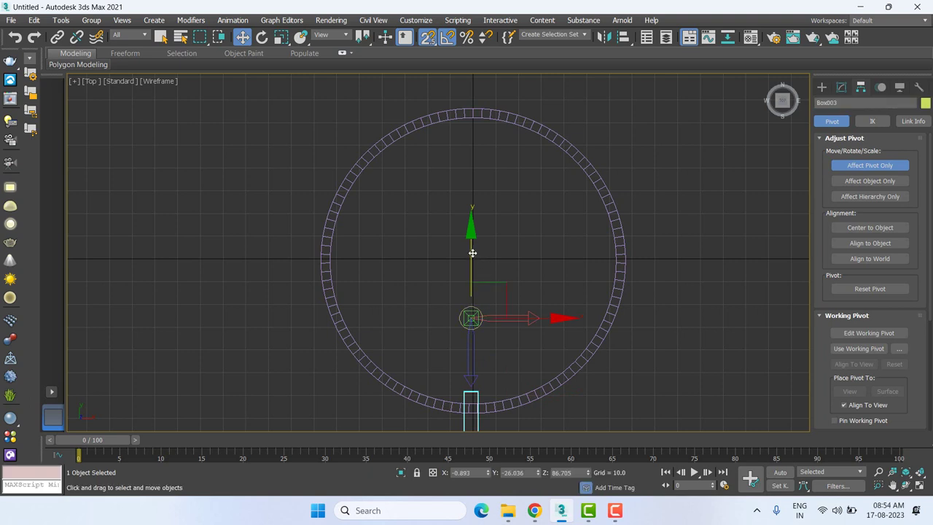
left_click_drag(472, 253, 336, 261)
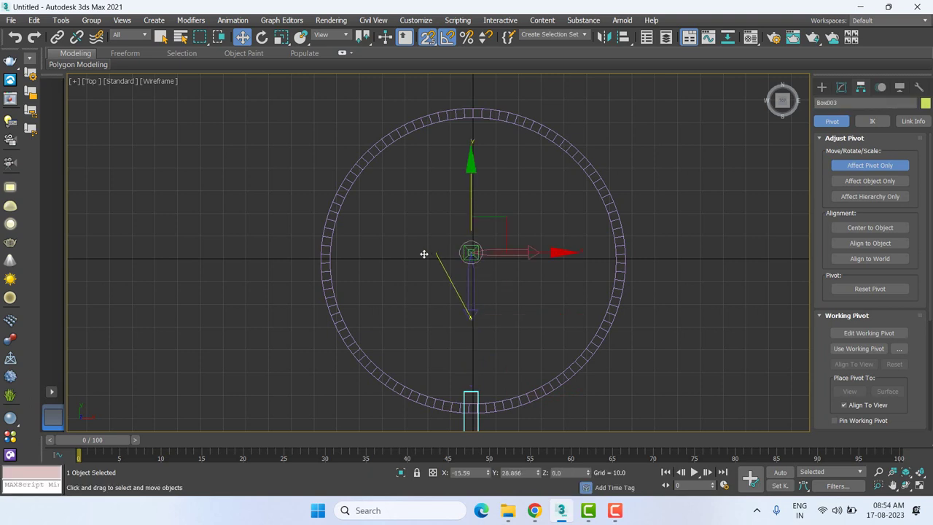
right_click(336, 261)
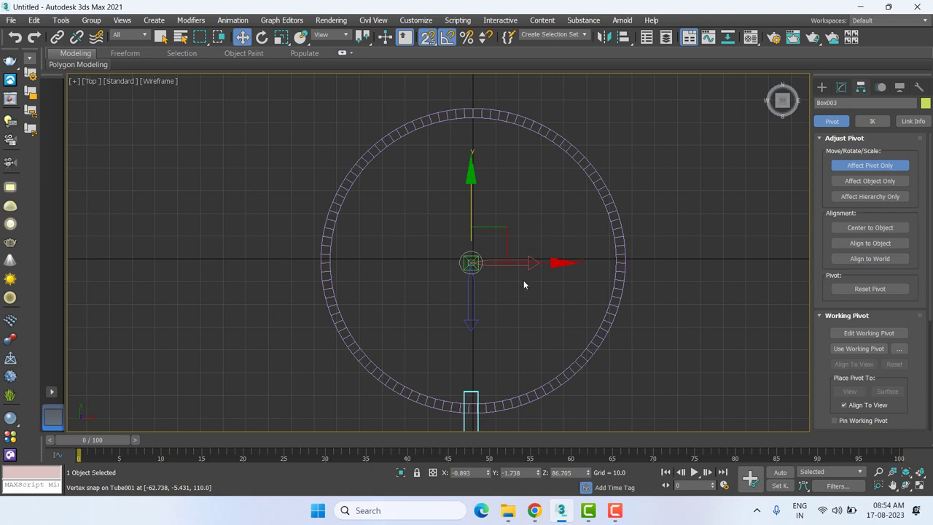
- Realign the box pivot with the ring centre and end pivot-only editing
left_click_drag(550, 271, 474, 107)
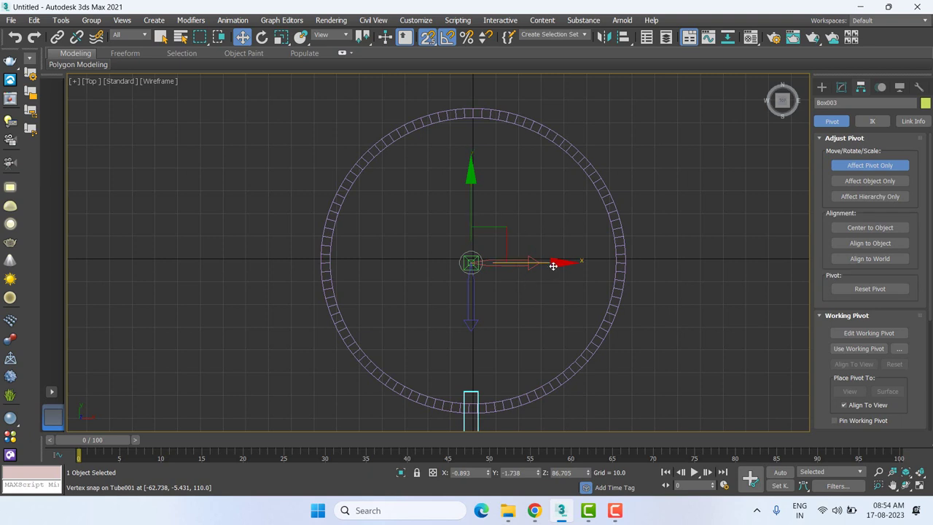
right_click(473, 106)
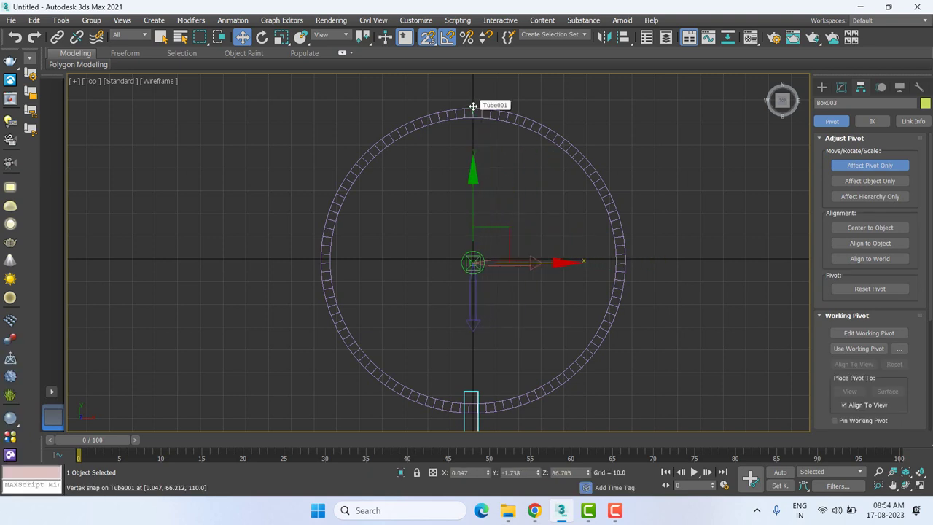
middle_click_drag(502, 282, 441, 241)
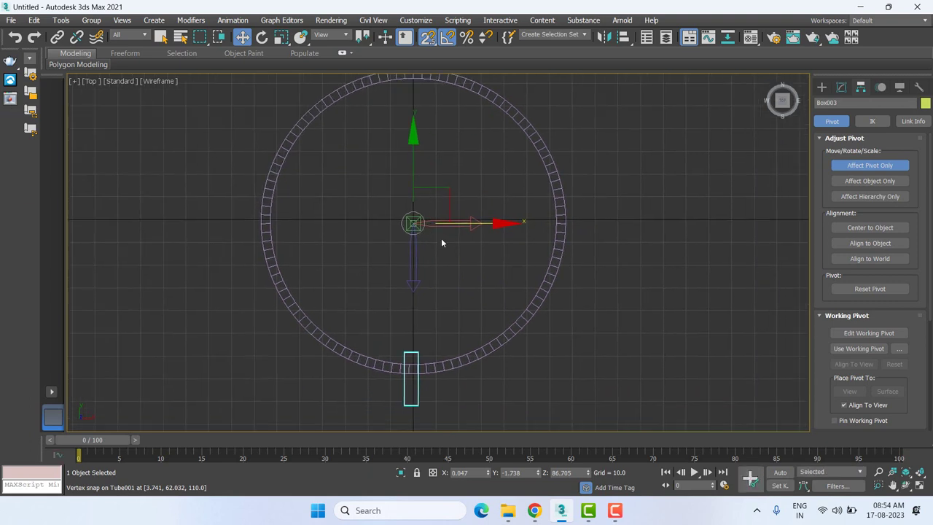
left_click(885, 169)
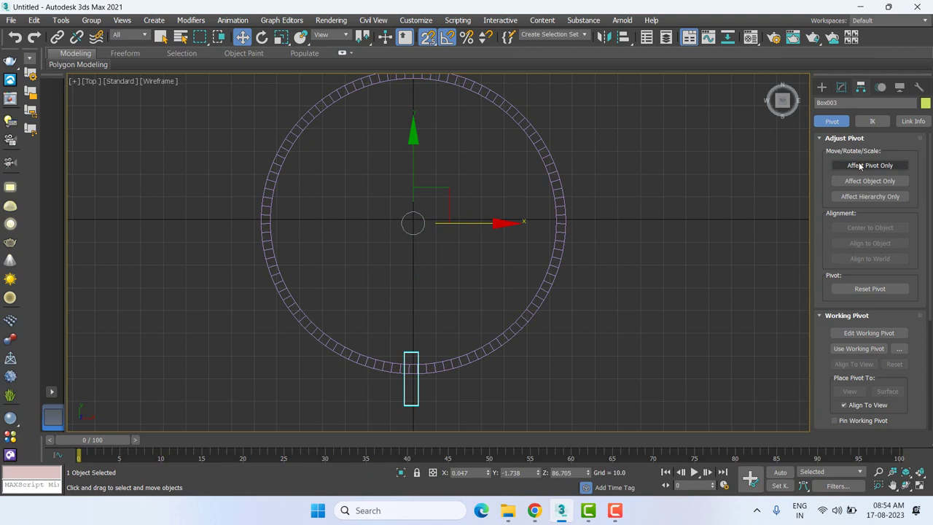
left_click(860, 166)
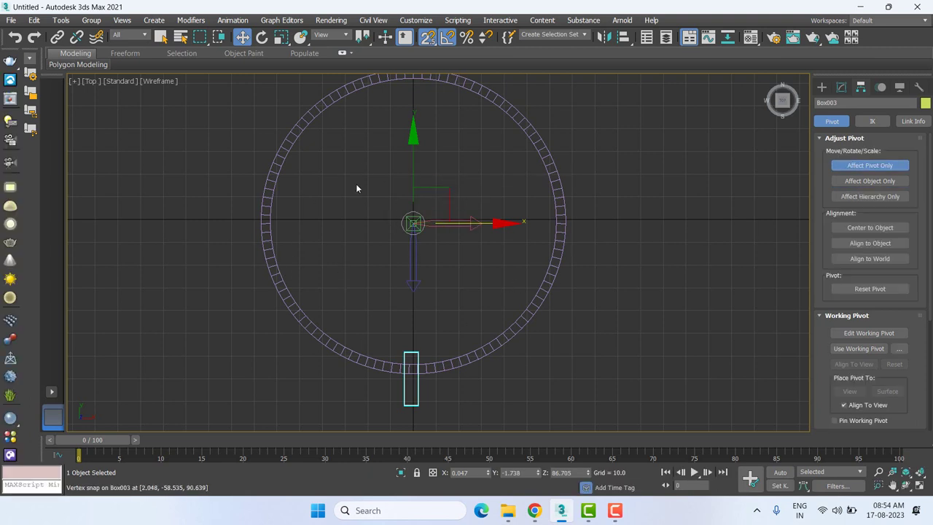
left_click(857, 169)
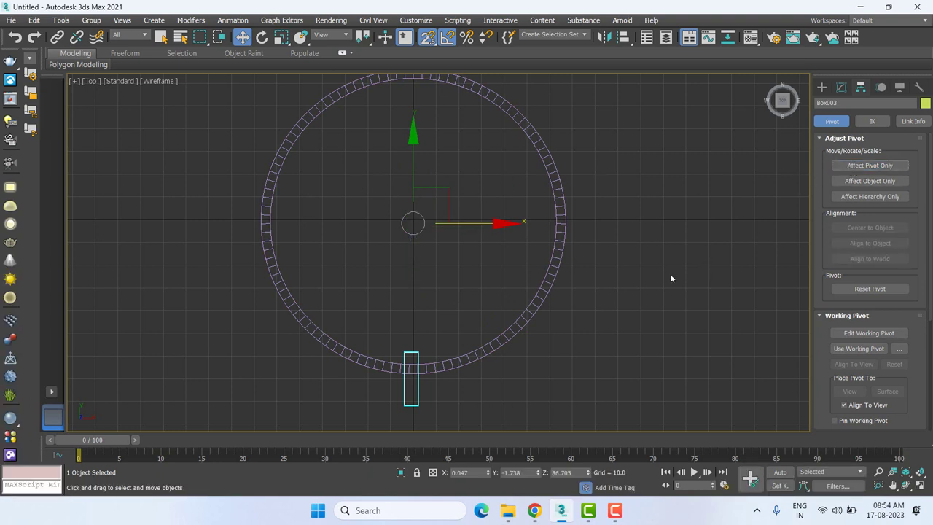
- Change the angle snap increment from 30 to 45 degrees in Grid and Snap Settings
right_click(447, 42)
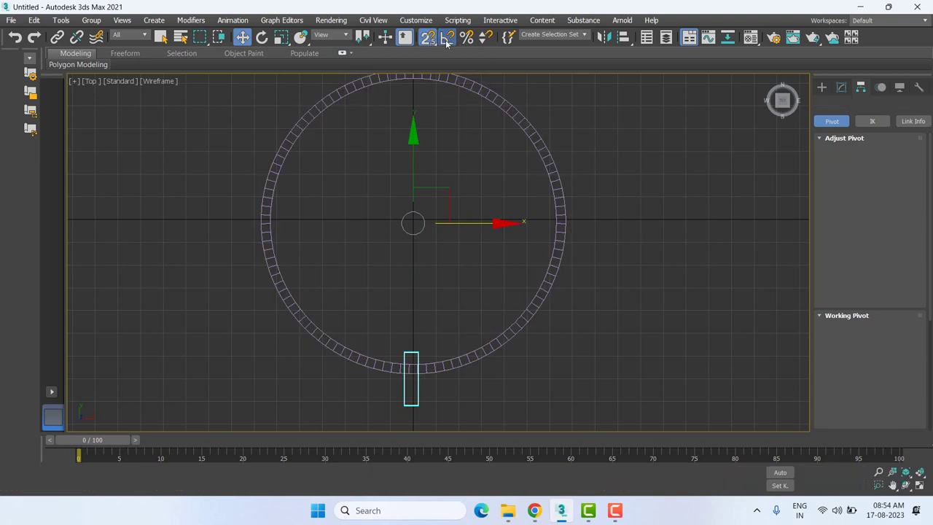
left_click_drag(453, 175, 449, 152)
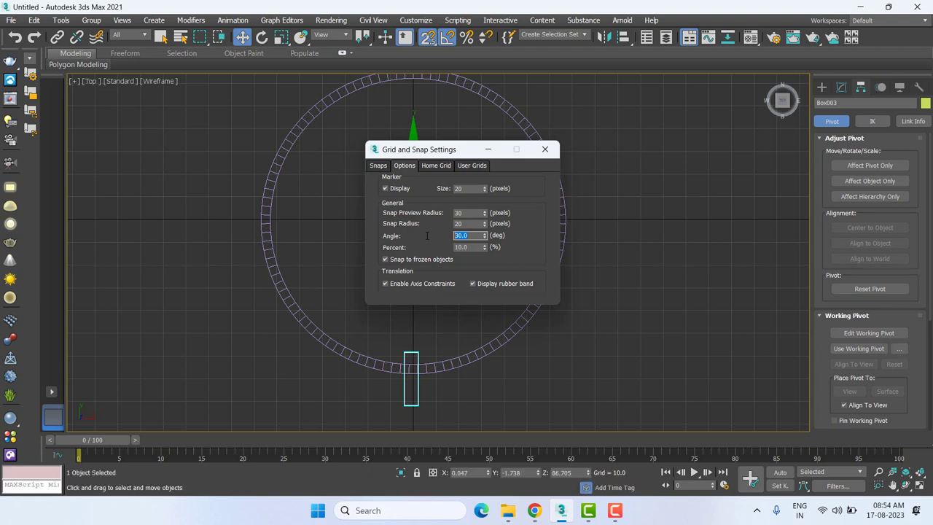
type("45")
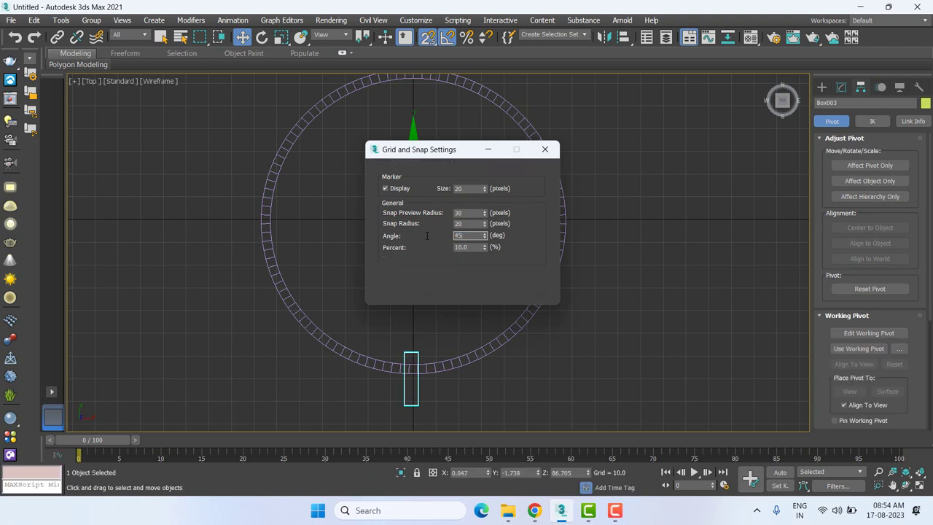
left_click(545, 150)
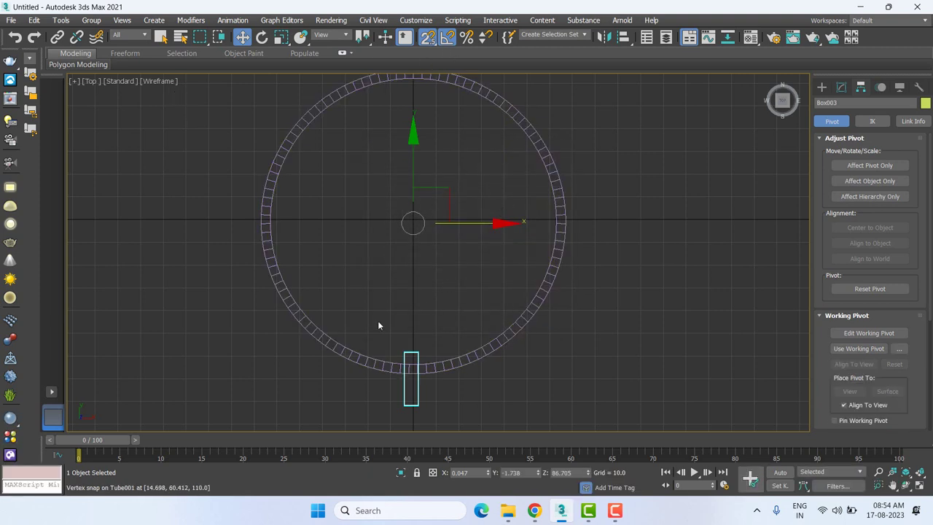
key("e")
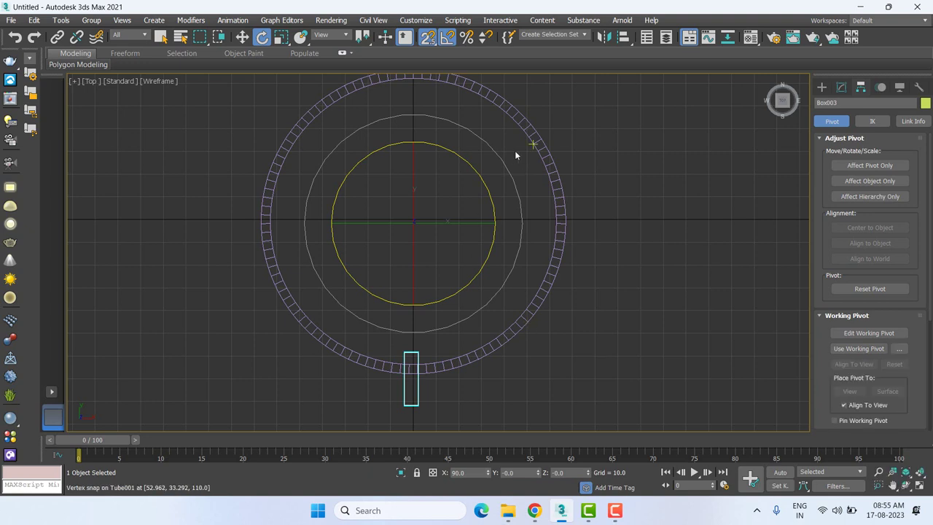
left_click_drag(460, 156, 493, 183)
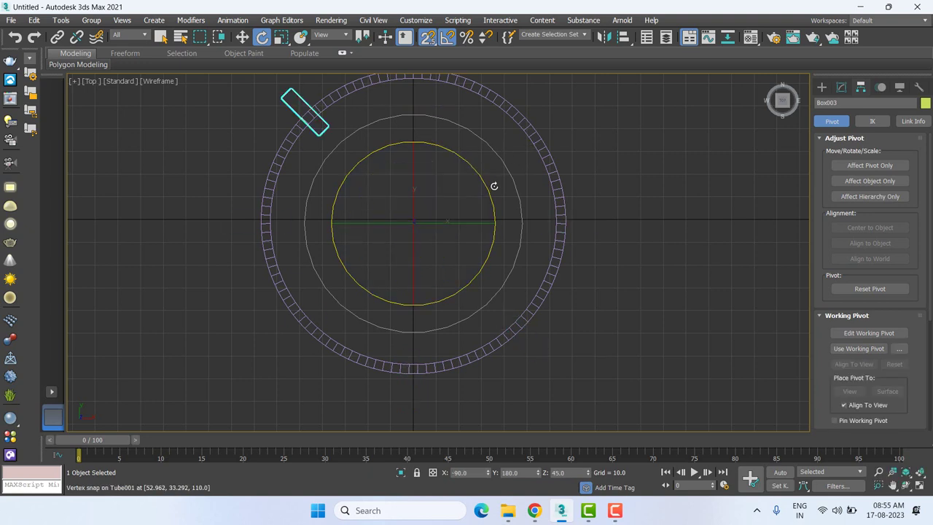
key("ctrl+z")
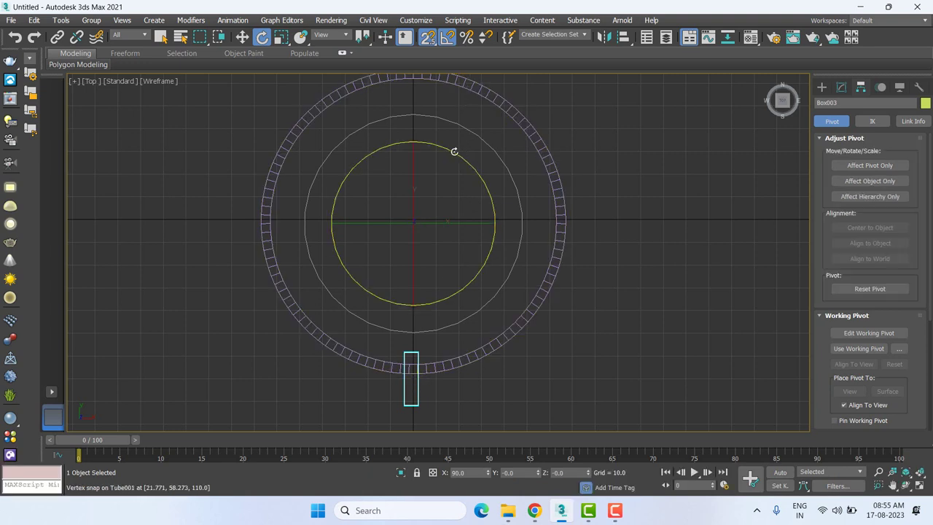
mouse_move(454, 150)
left_mouse_down()
mouse_move(474, 162)
mouse_move(498, 204)
left_mouse_up()
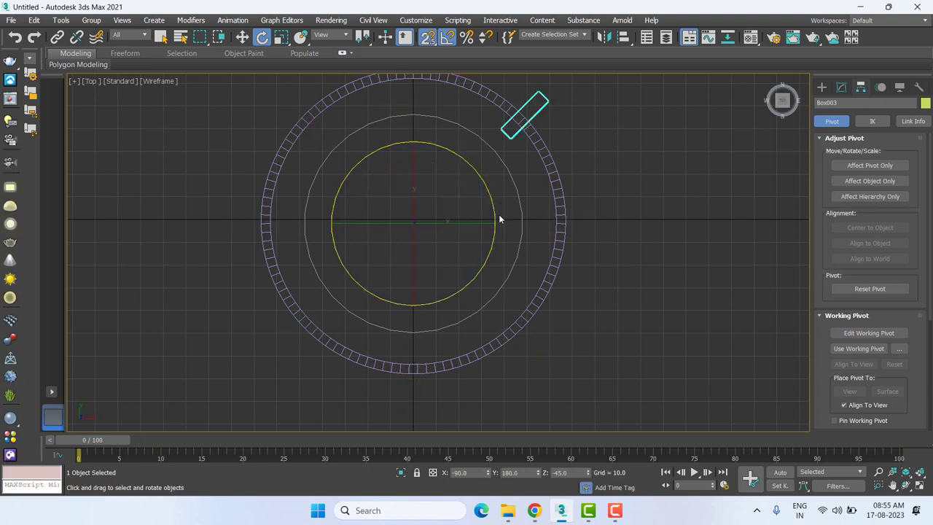
key("ctrl+z")
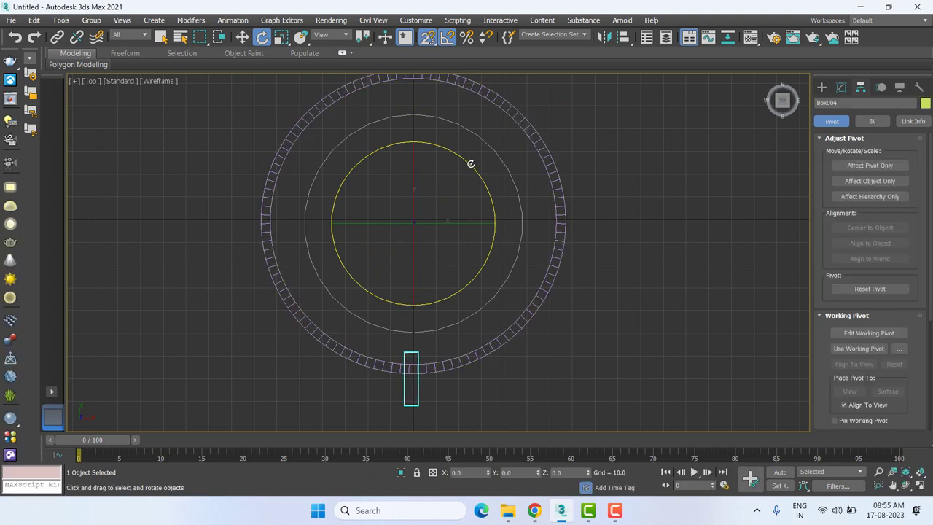
- Shift-rotate the box -45° about the tube centre, cloning 6 copies
left_click_drag(469, 163, 473, 164, "shift")
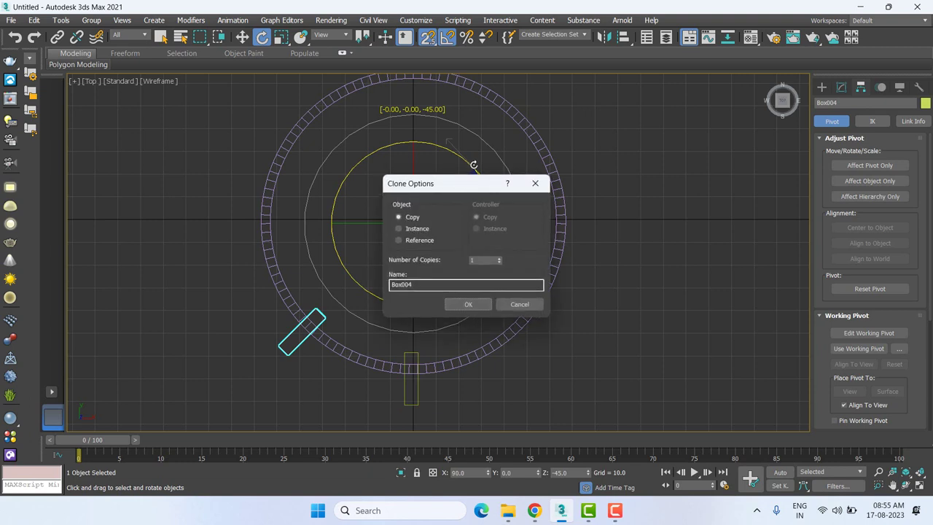
key("BackSpace")
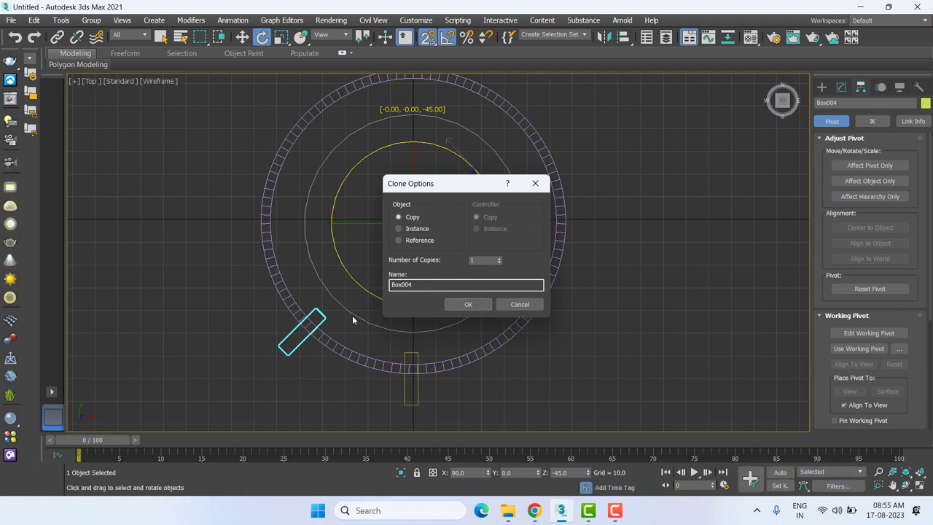
left_click(499, 258)
left_click(499, 258)
left_click(499, 258)
left_click(499, 258)
left_click(499, 258)
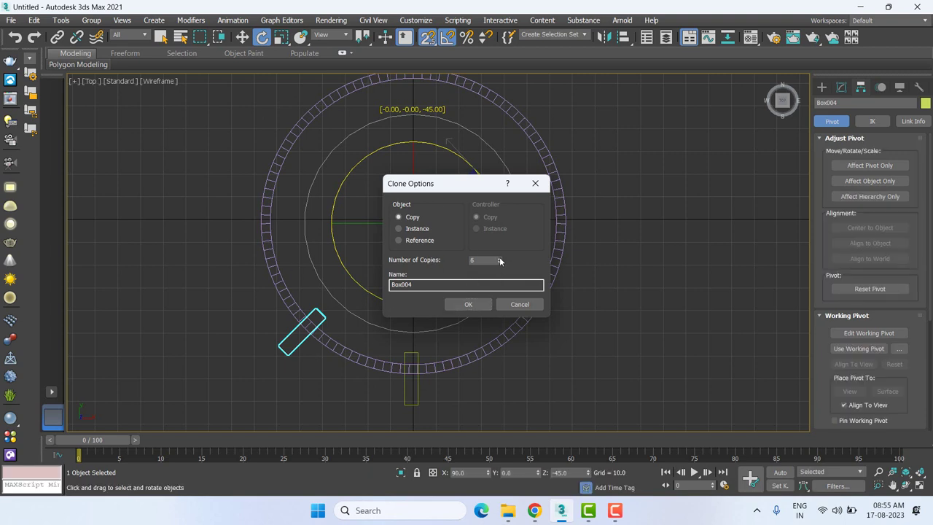
left_click(475, 307)
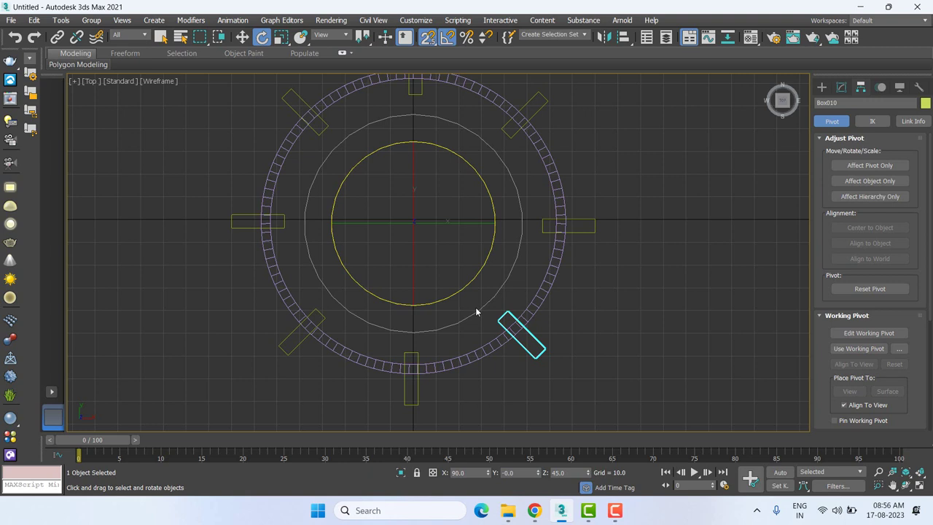
- Switch to an angled Perspective view, turn off snapping, and select the tube
middle_click_drag(556, 329, 549, 347)
key("w")
key("p")
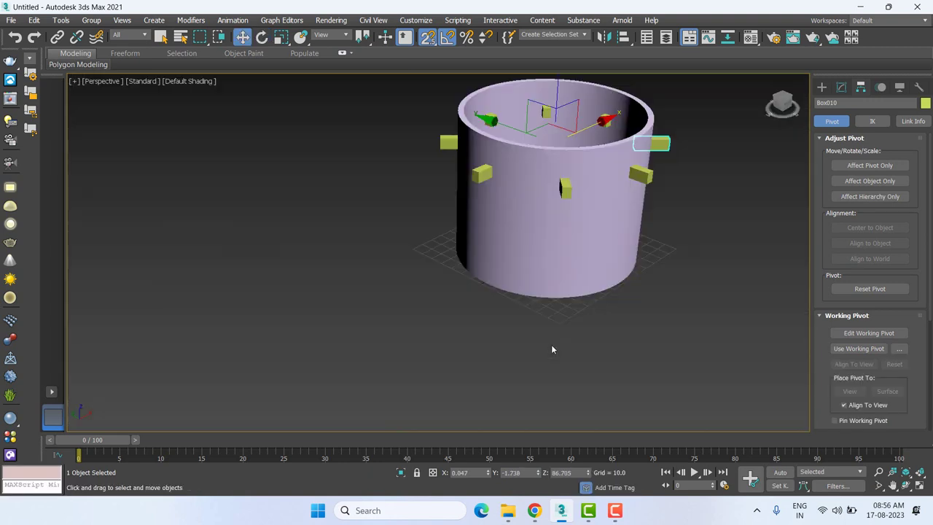
mouse_move(554, 275)
middle_mouse_down("alt")
mouse_move(465, 296)
mouse_move(503, 306)
mouse_move(454, 350)
middle_mouse_up("alt")
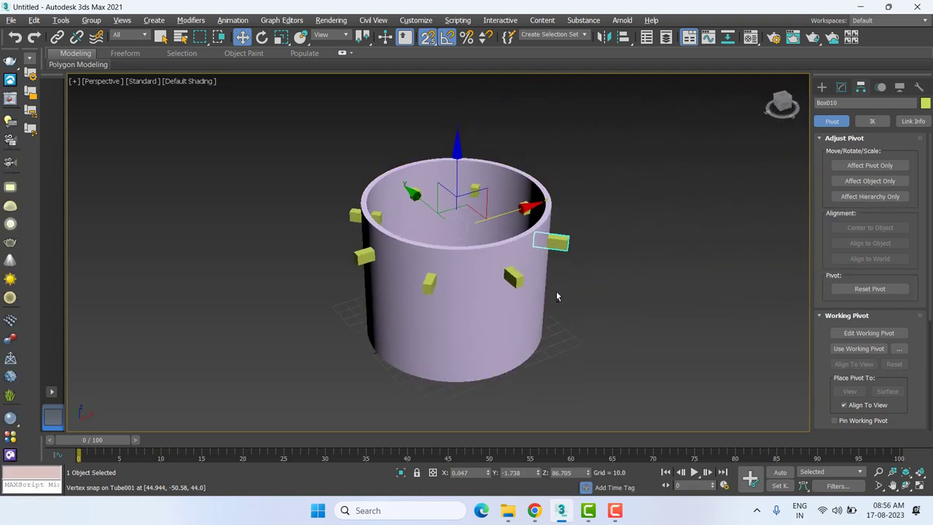
mouse_move(556, 290)
middle_mouse_down("alt")
mouse_move(529, 315)
mouse_move(490, 321)
mouse_move(522, 315)
middle_mouse_up("alt")
left_click(687, 294)
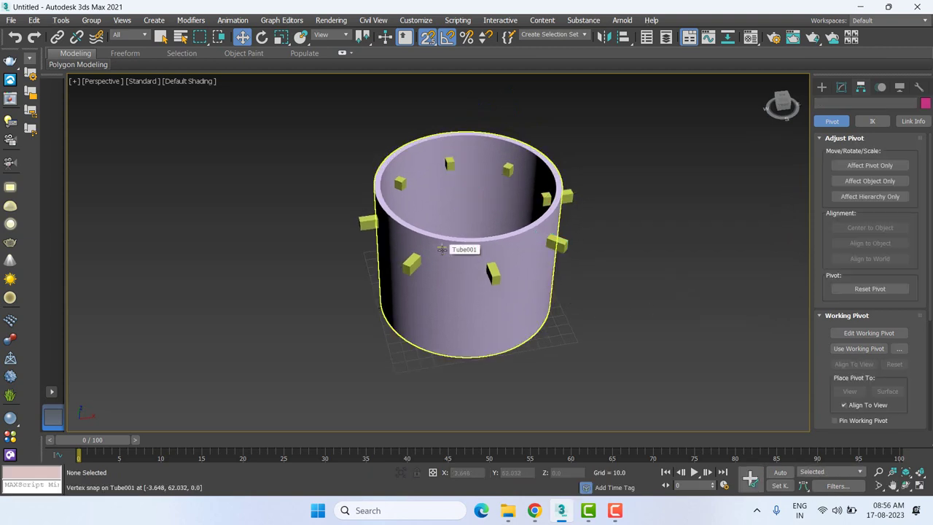
key("s")
left_click(441, 249)
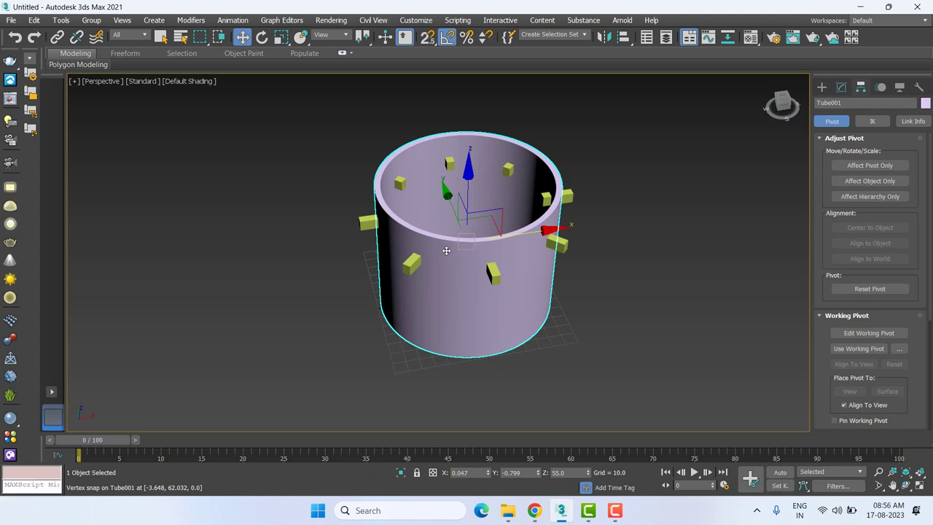
- Start a ProBoolean compound object on the tube with Start Picking active
left_click(821, 87)
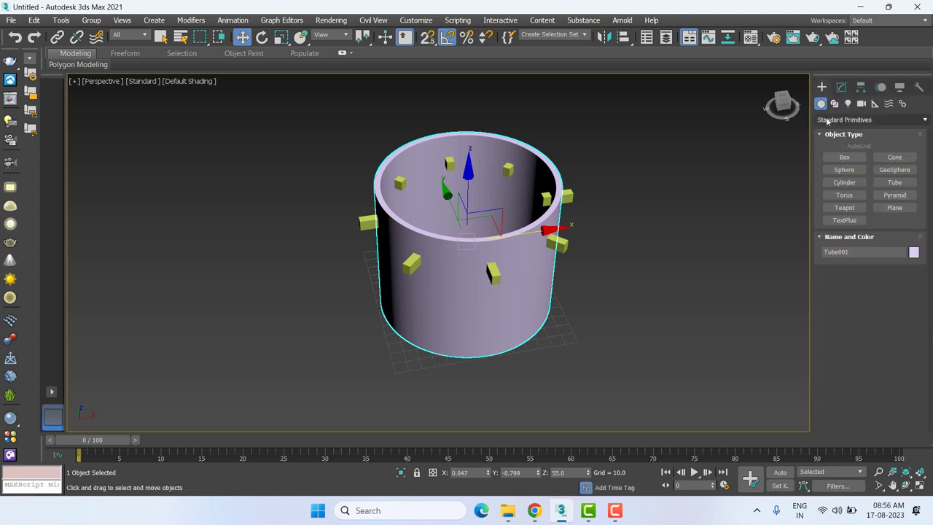
left_click(831, 119)
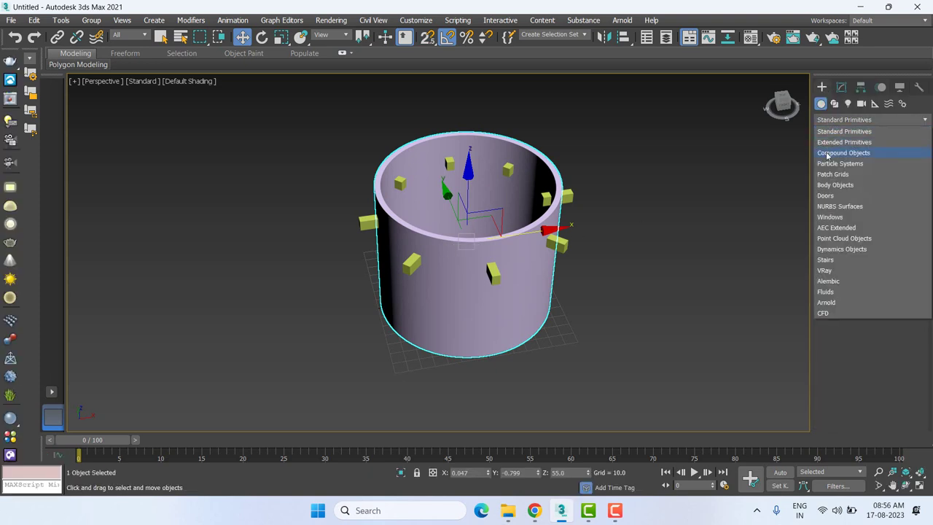
left_click(827, 154)
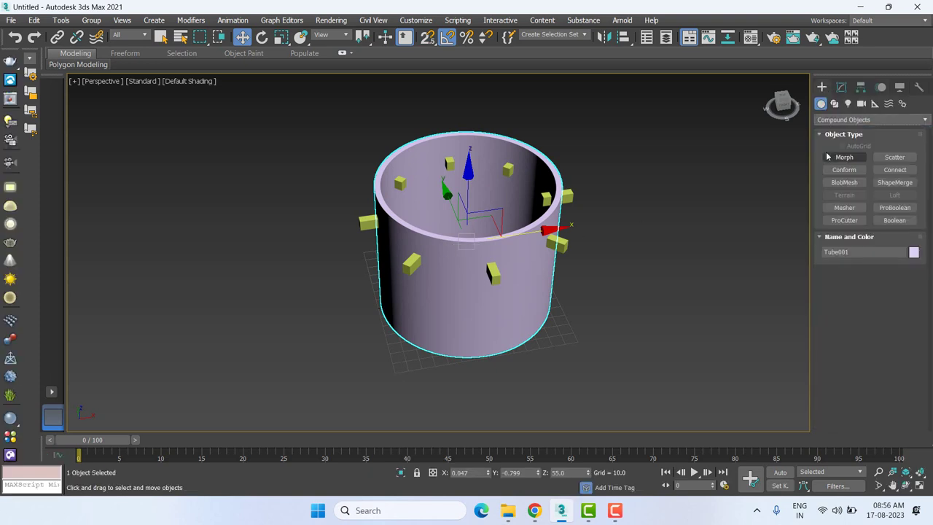
left_click(895, 208)
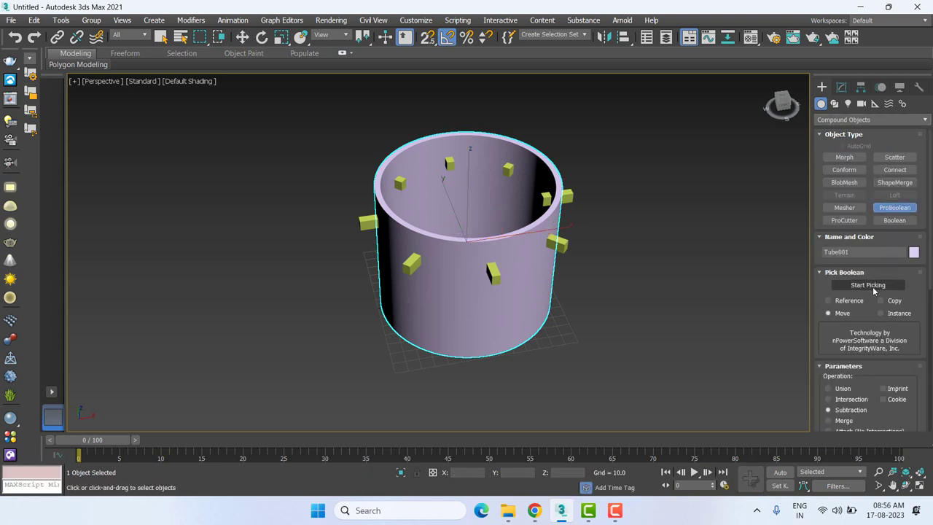
left_click(869, 285)
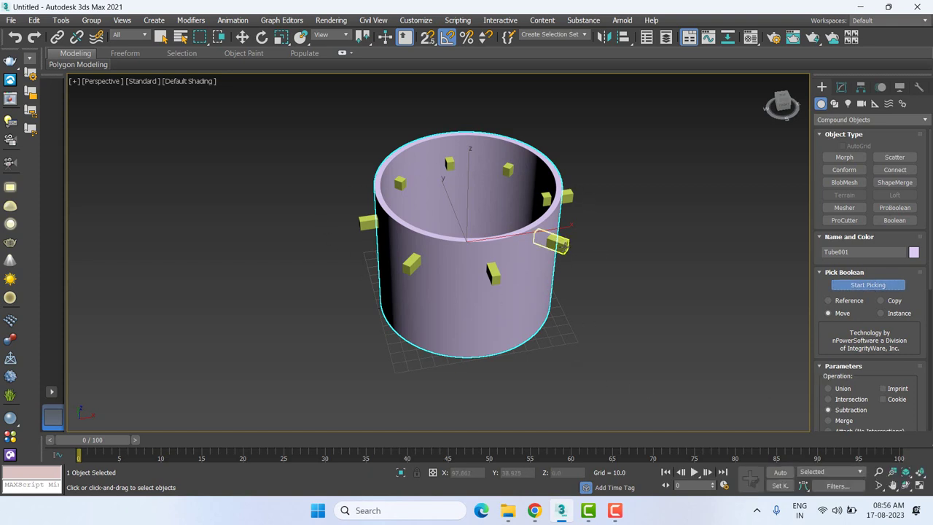
- Subtract each box around the ring, then view the holed tube from a level side angle
left_click(557, 245)
left_click(569, 199)
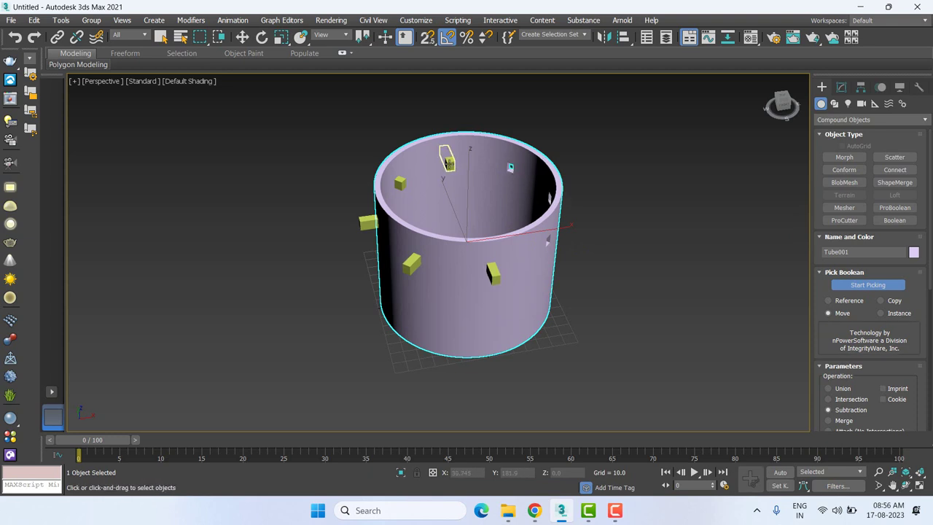
left_click(449, 163)
left_click(399, 183)
left_click(366, 224)
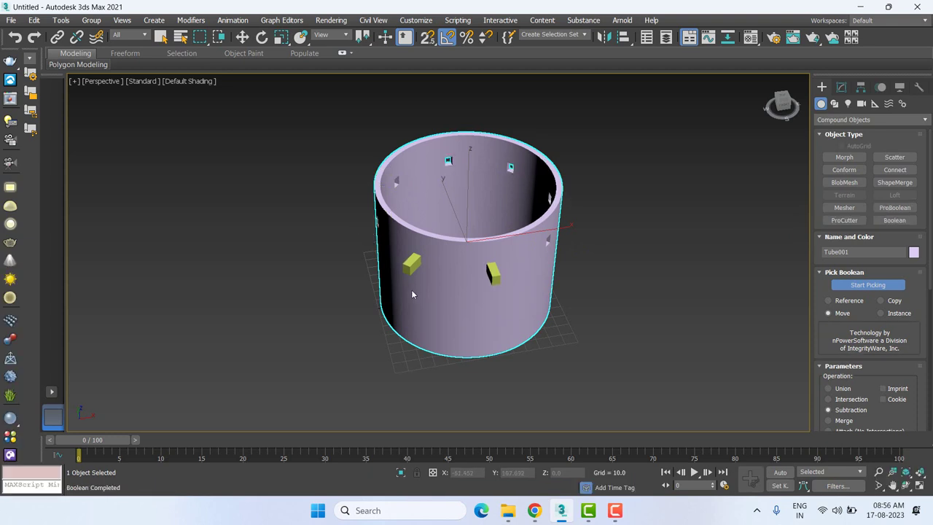
left_click(413, 265)
left_click(493, 275)
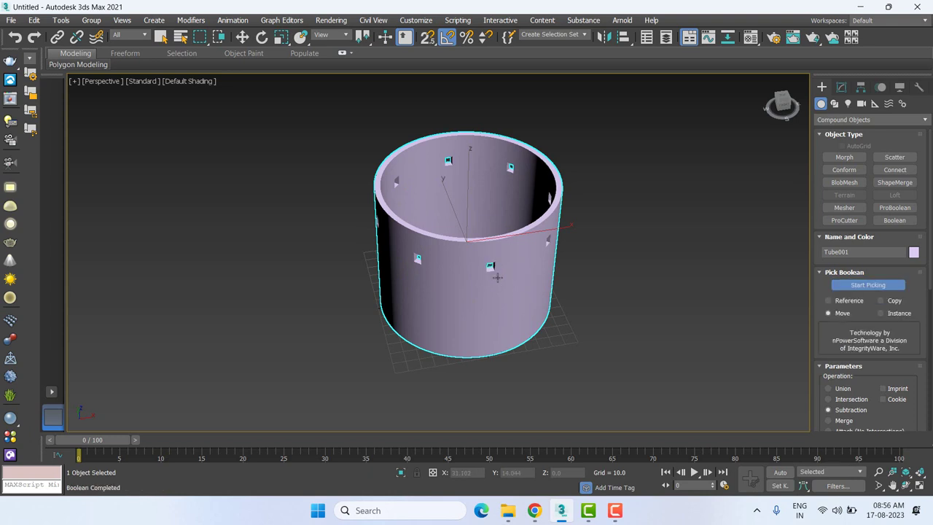
key("w")
scroll(498, 279, "up", 2)
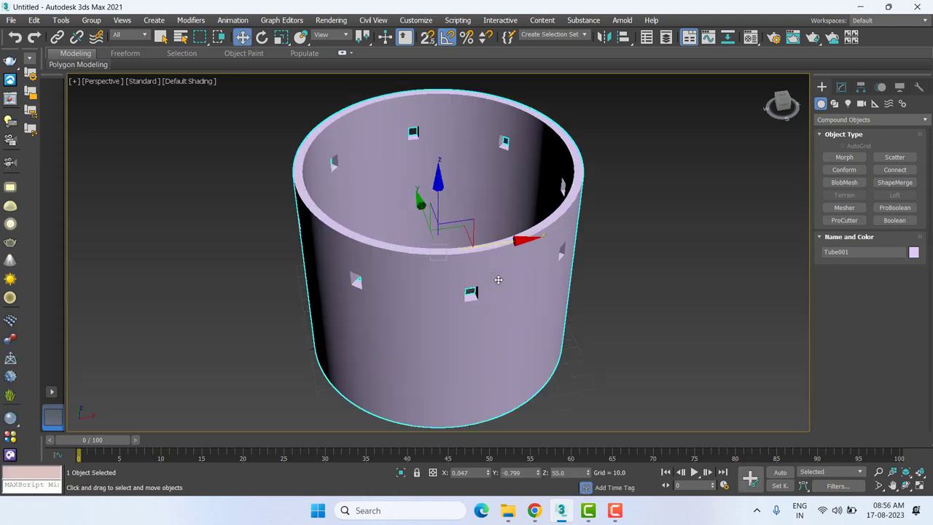
left_click(661, 269)
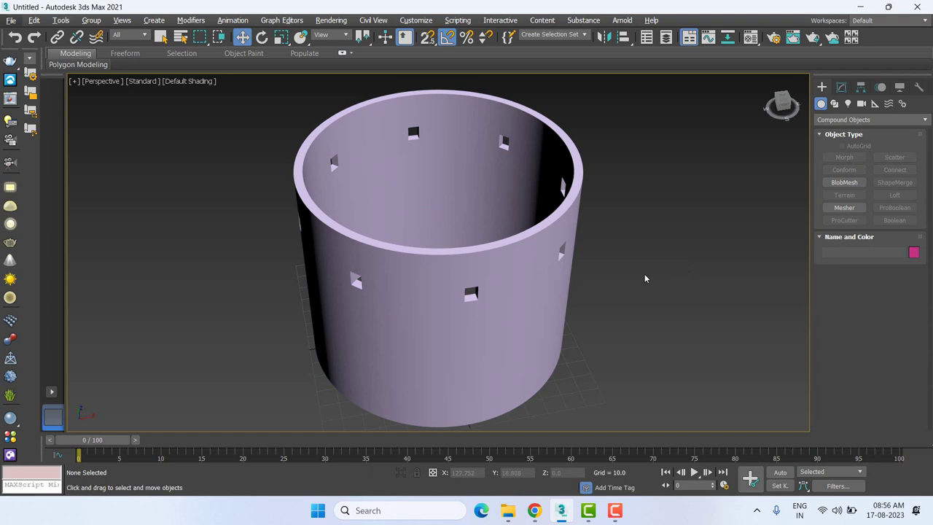
mouse_move(633, 294)
middle_mouse_down("alt")
mouse_move(544, 248)
mouse_move(610, 245)
mouse_move(712, 269)
mouse_move(510, 266)
mouse_move(668, 286)
mouse_move(499, 298)
mouse_move(394, 292)
middle_mouse_up("alt")
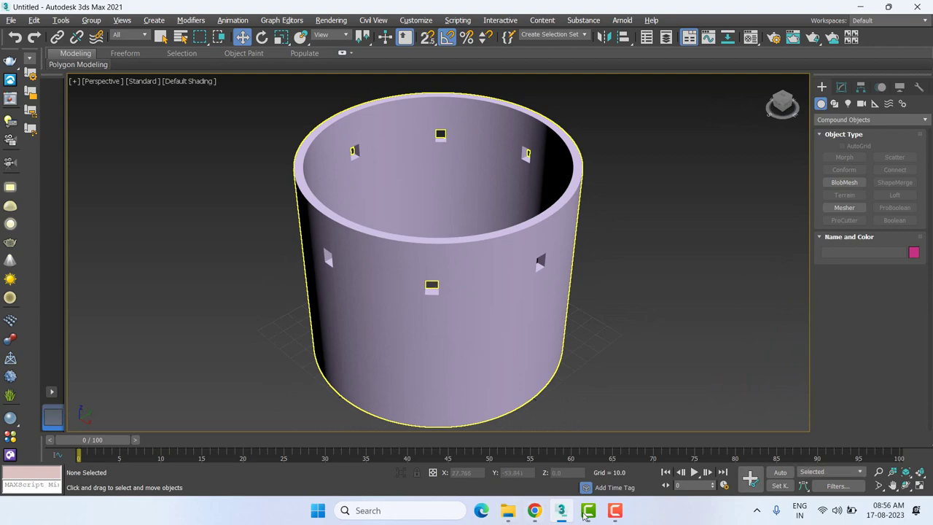
- Bring the Google Meet call forward, check People, then return to In-call messages
mouse_move(534, 510)
left_click(469, 458)
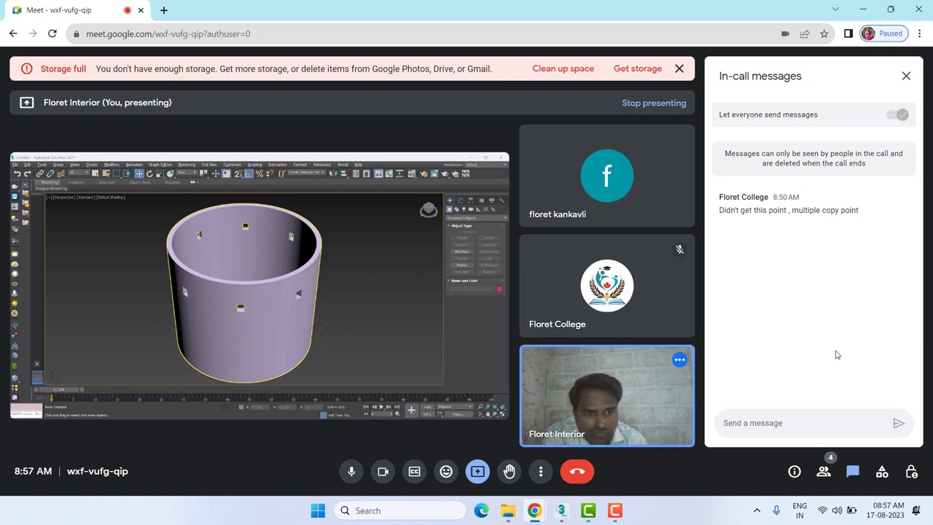
left_click(824, 472)
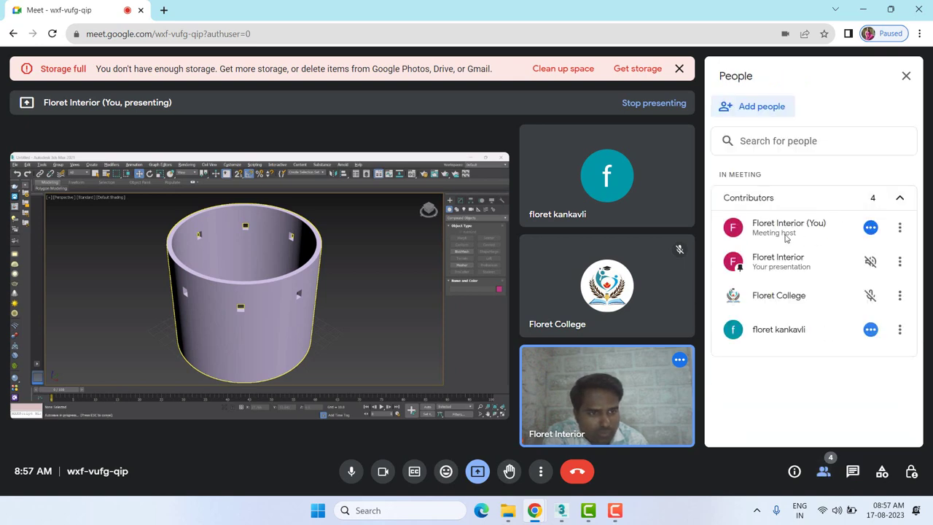
left_click(853, 472)
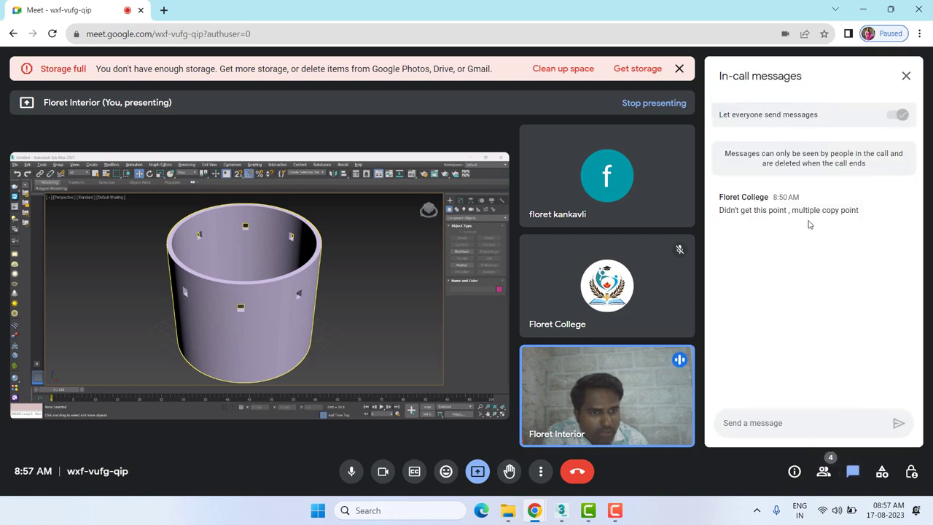
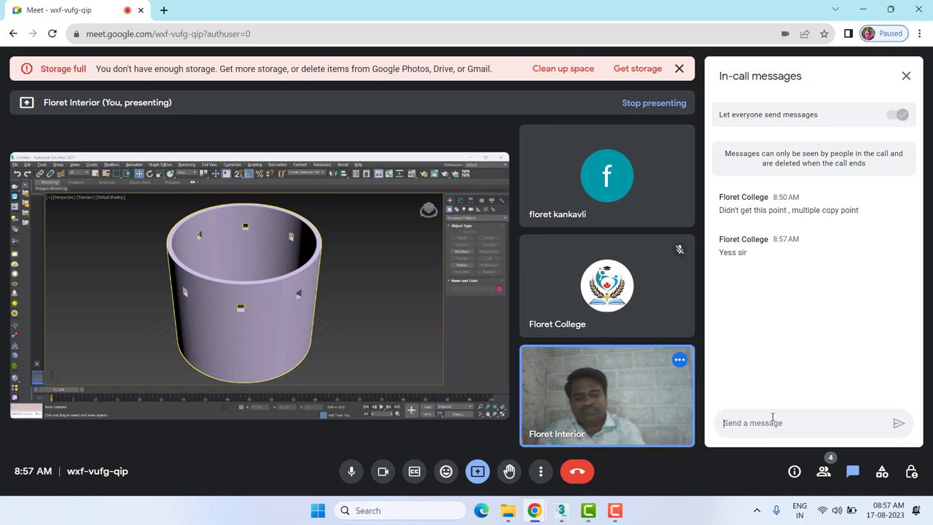
- Post 'ok' in the Google Meet chat, then return to 3ds Max and select the tube
type("ok")
key("Return")
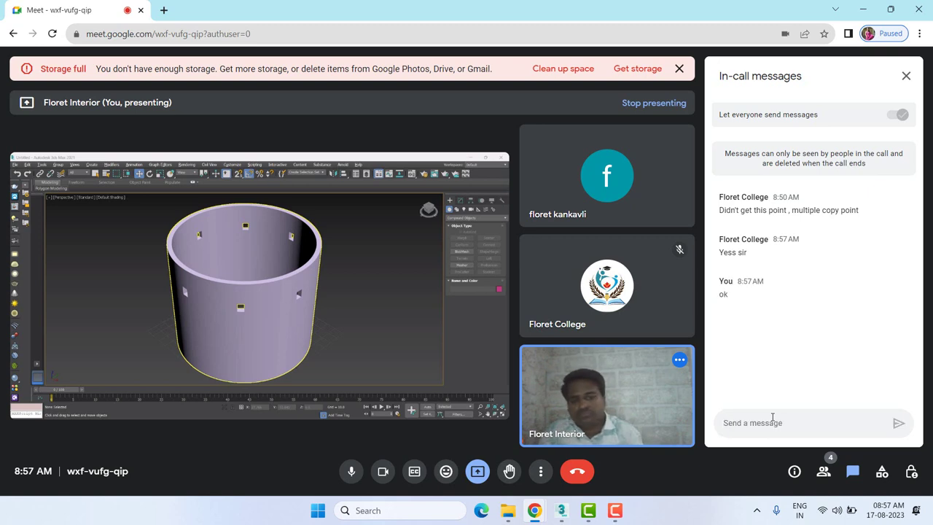
left_click(561, 511)
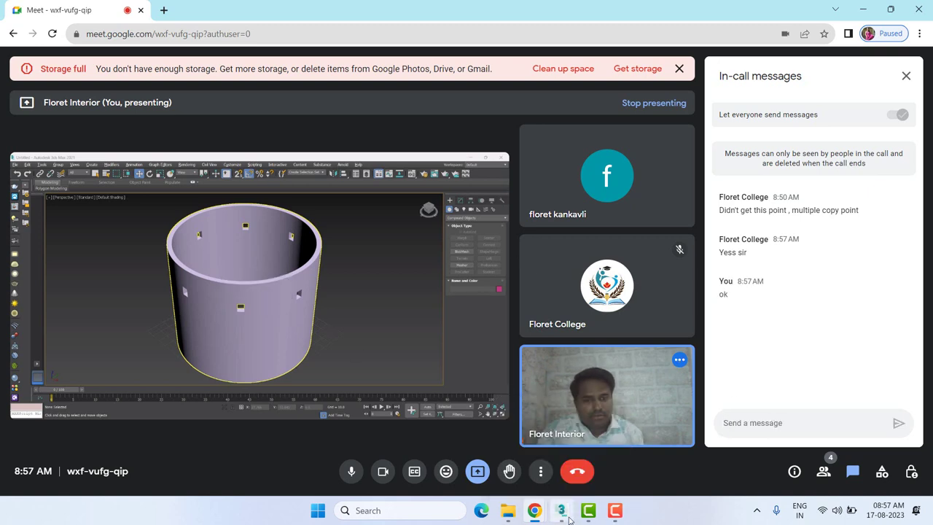
left_click(509, 262)
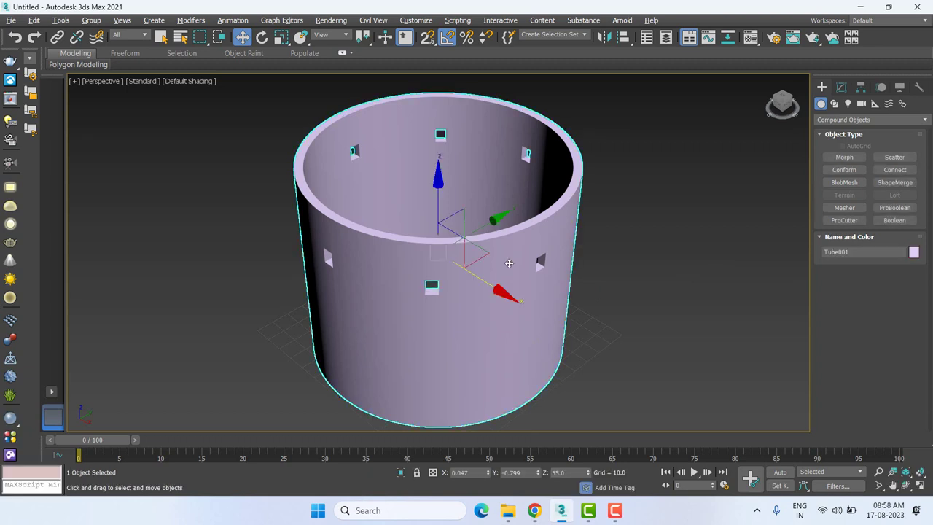
- Delete the tube and leave the Create panel category on Compound Objects
key("Delete")
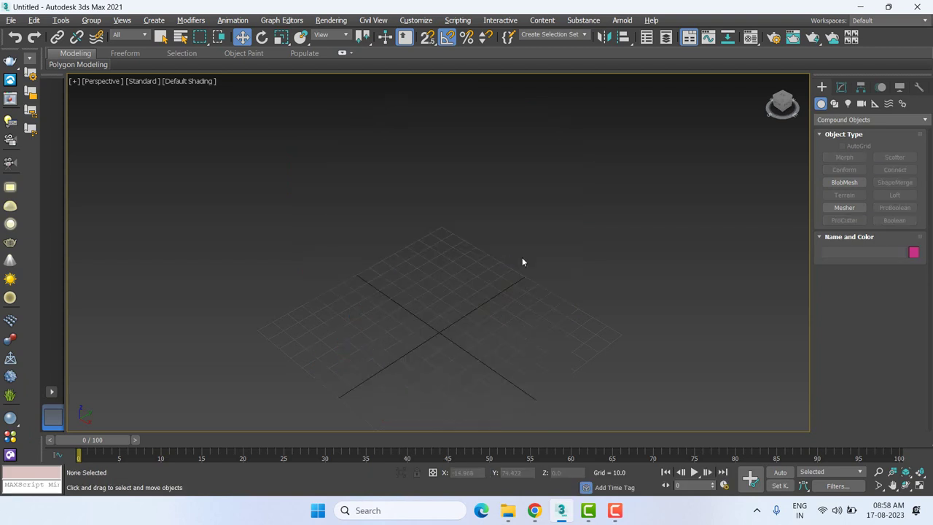
left_click(834, 121)
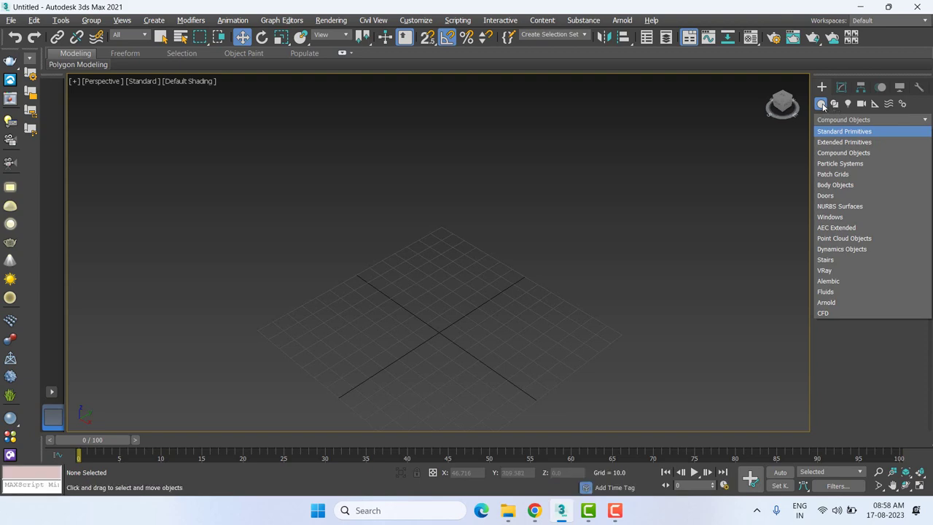
left_click(822, 106)
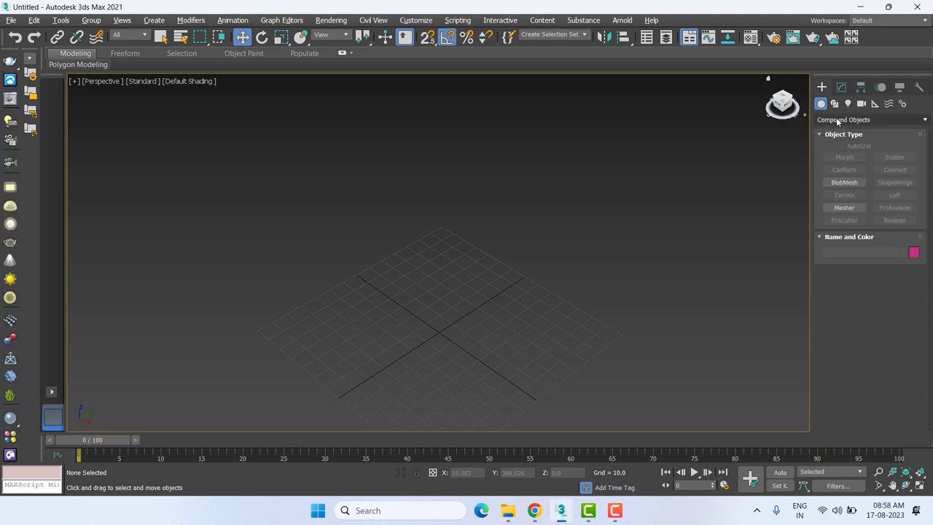
left_click(831, 120)
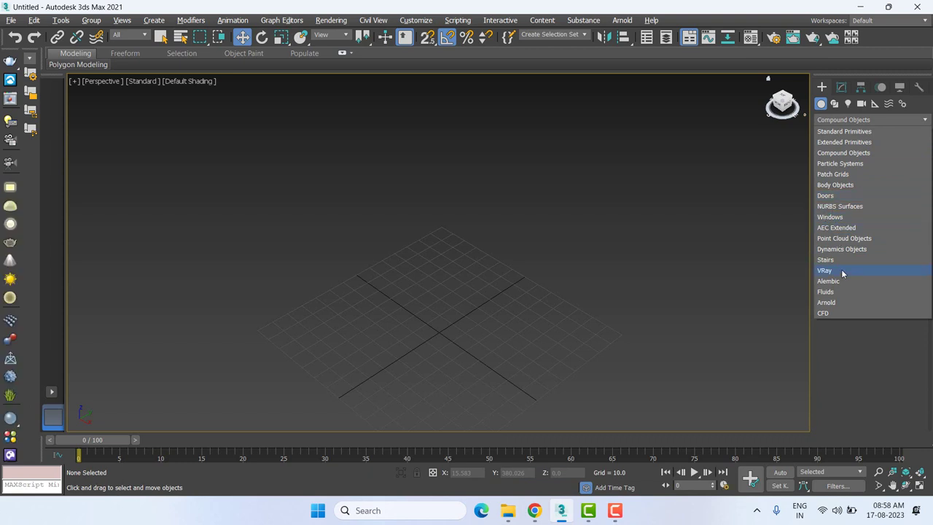
left_click(368, 323)
left_click(851, 122)
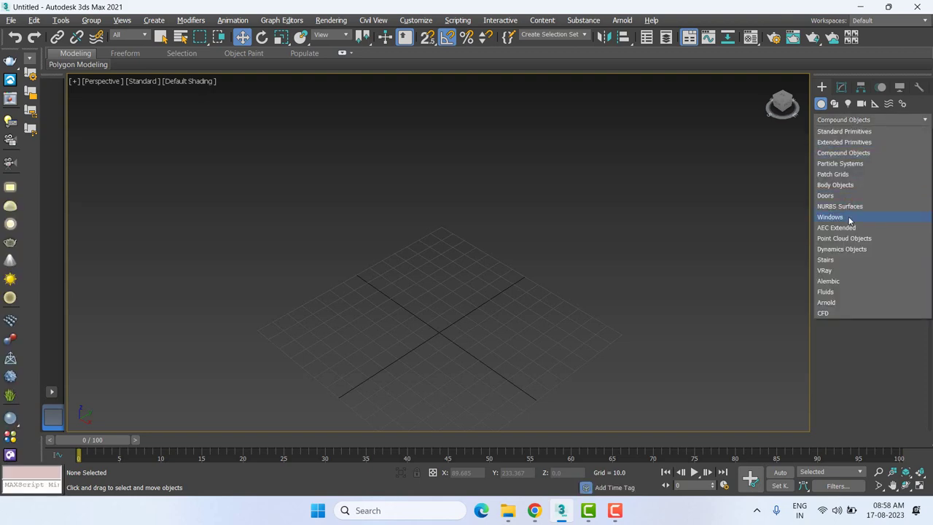
left_click(487, 279)
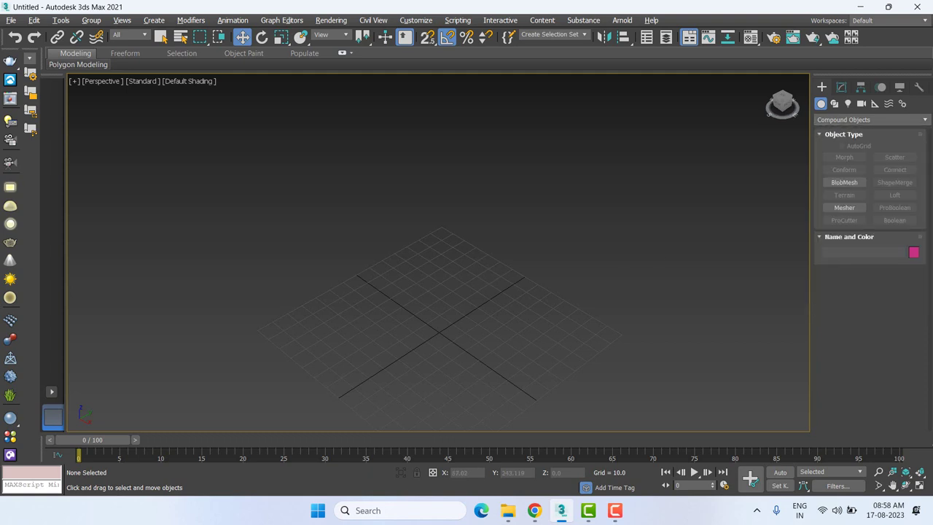
- Choose the Splines shape category and arm the Line tool
left_click(834, 105)
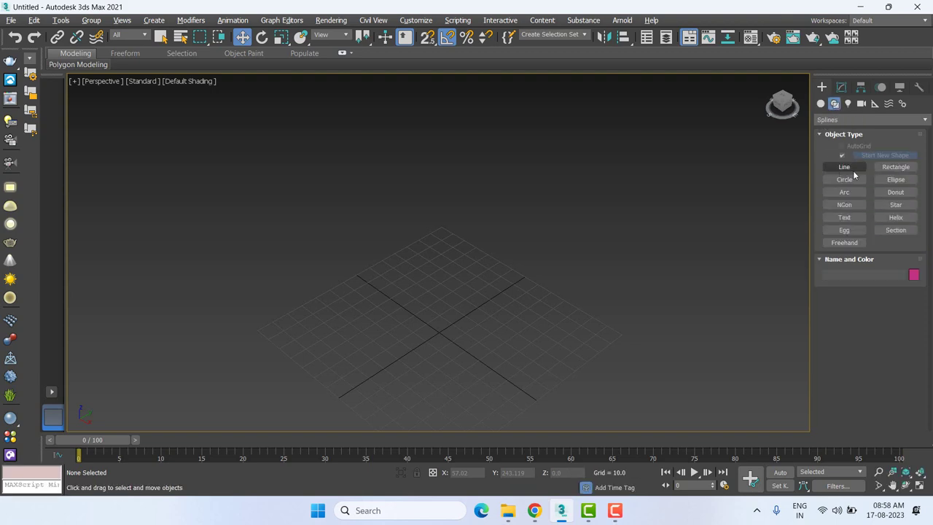
left_click(831, 118)
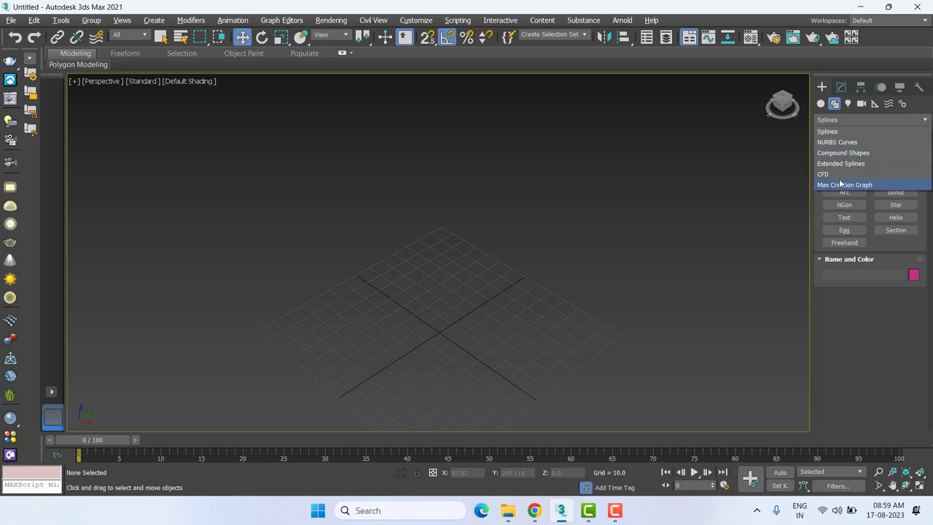
left_click(830, 133)
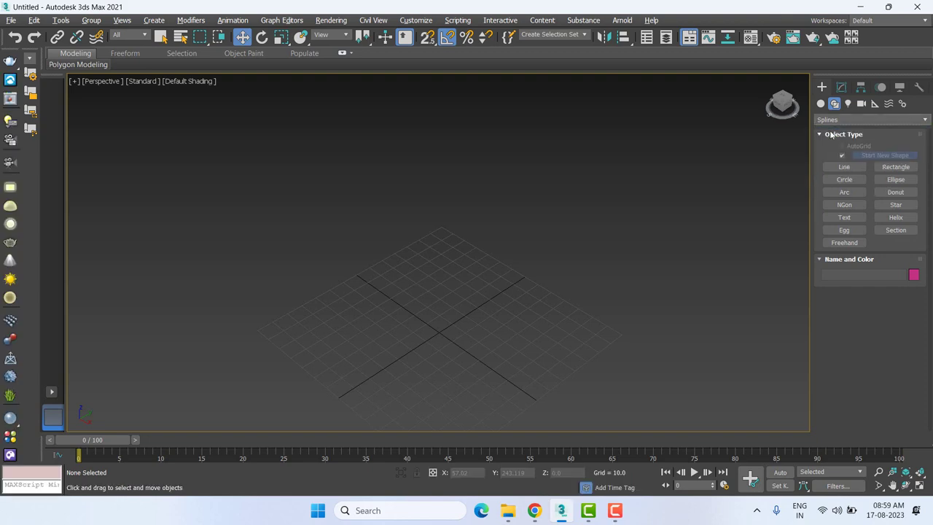
left_click(846, 166)
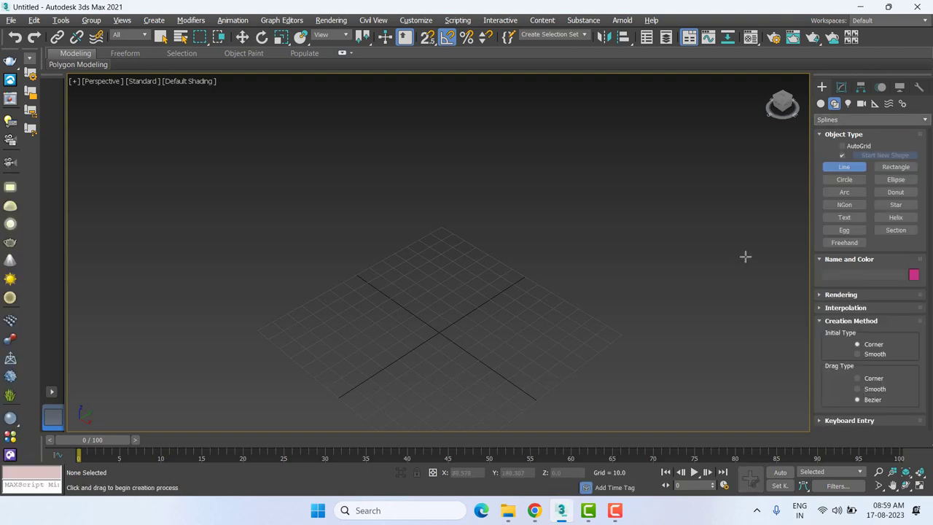
middle_click_drag(385, 328, 432, 254)
middle_click_drag(493, 269, 493, 246)
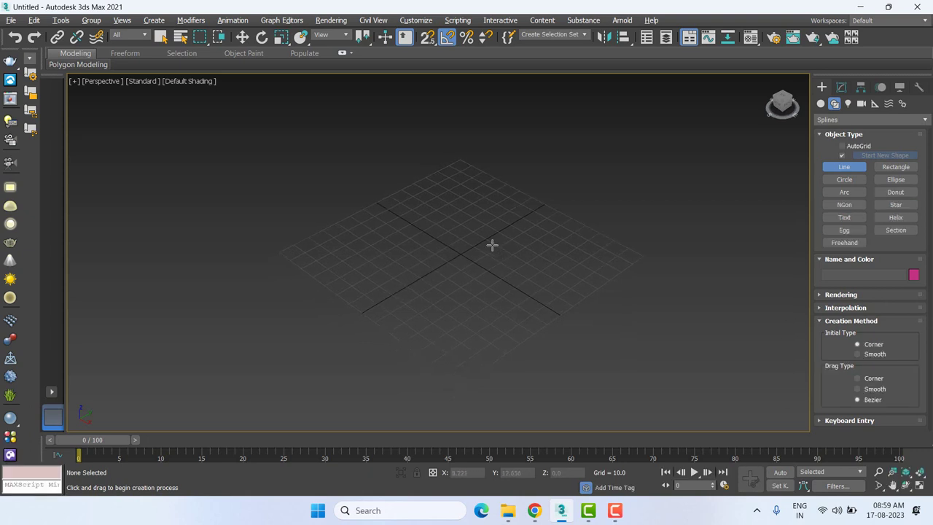
- Draw a trial Line outline with eight vertices around the grid
left_click(456, 175)
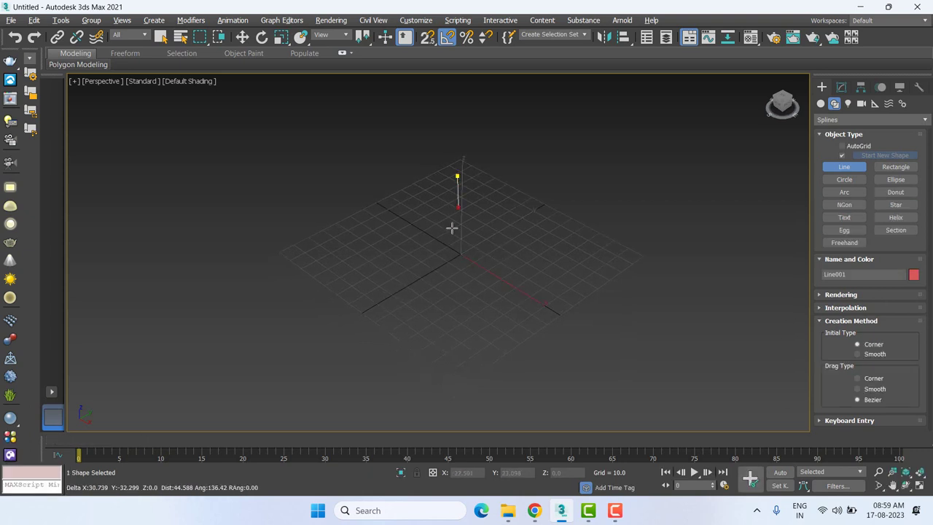
left_click(316, 254)
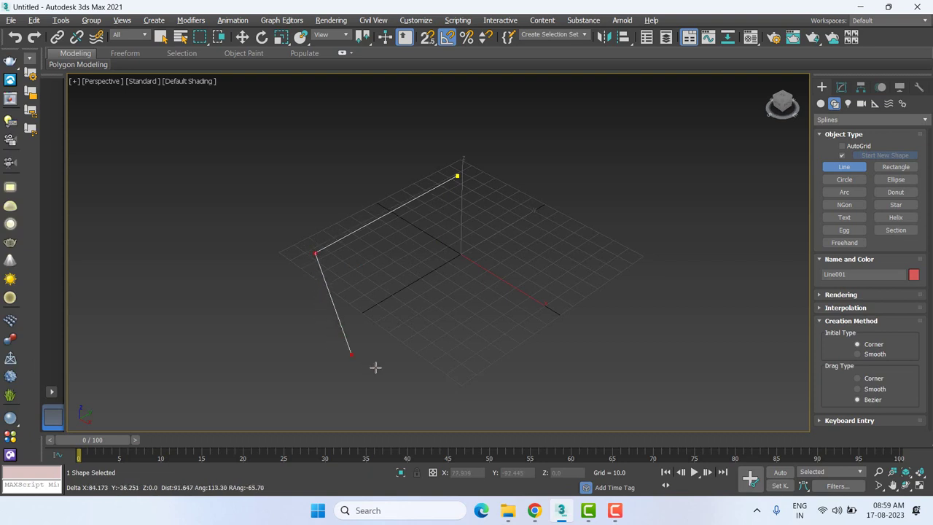
left_click(416, 362)
left_click(532, 312)
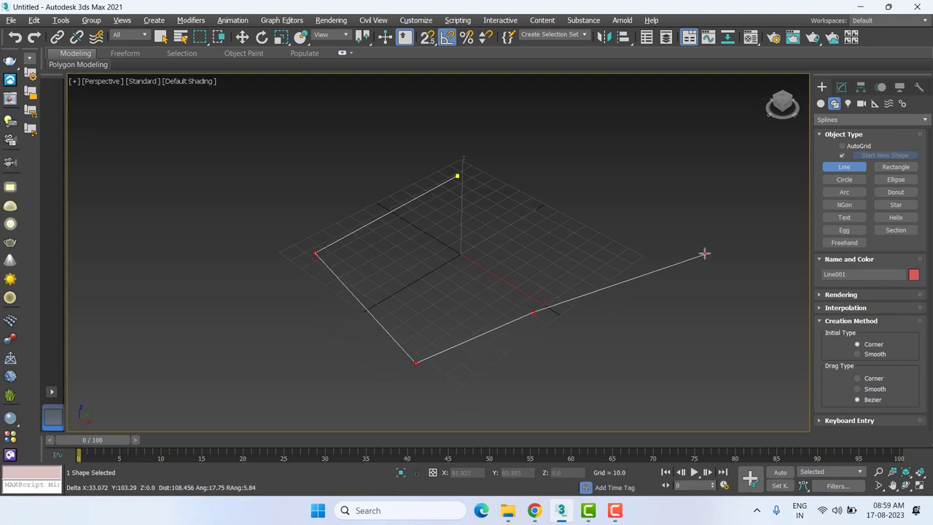
left_click(704, 253)
left_click(624, 190)
left_click(517, 231)
left_click(481, 191)
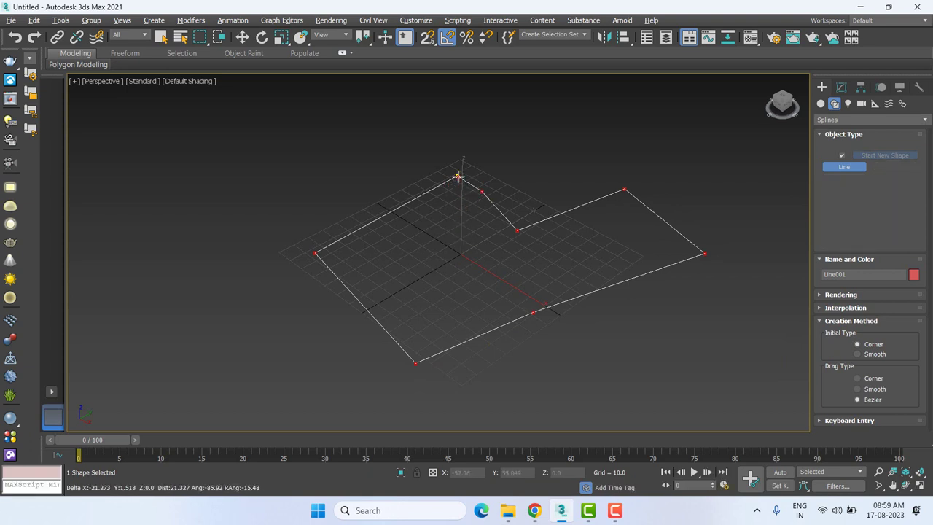
- Close the trial spline at its first vertex, then delete it
right_click(457, 176)
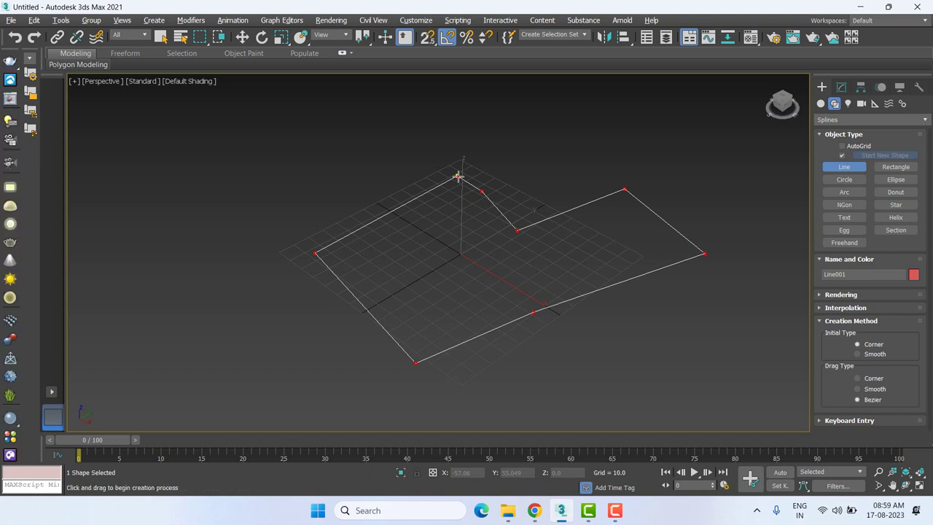
left_click(457, 176)
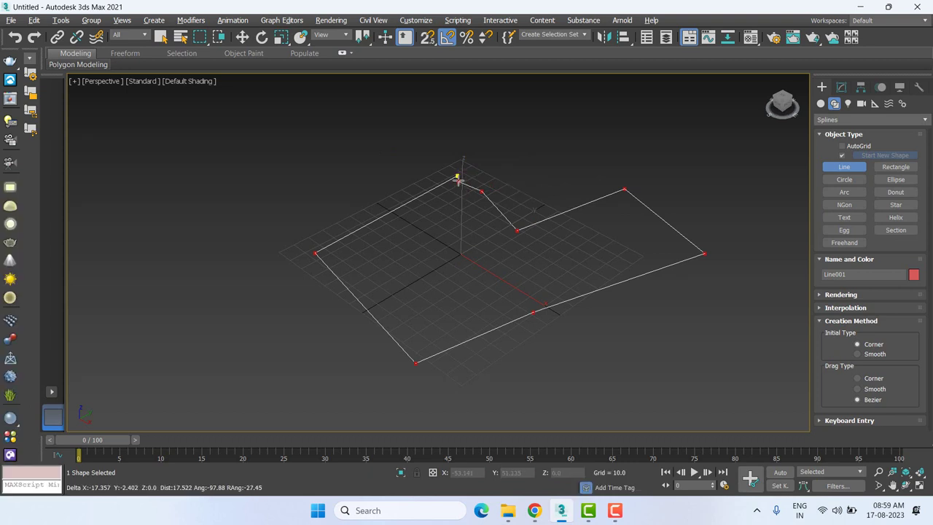
left_click(457, 176)
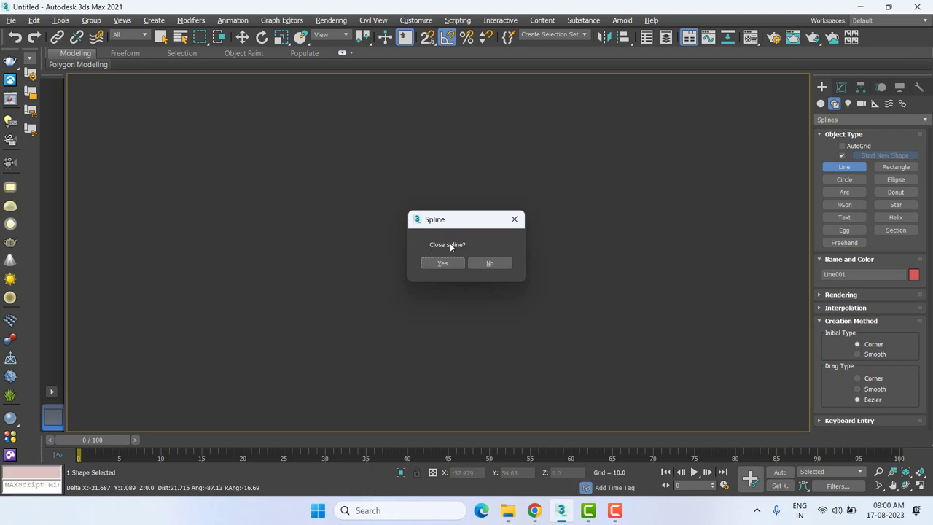
left_click(442, 263)
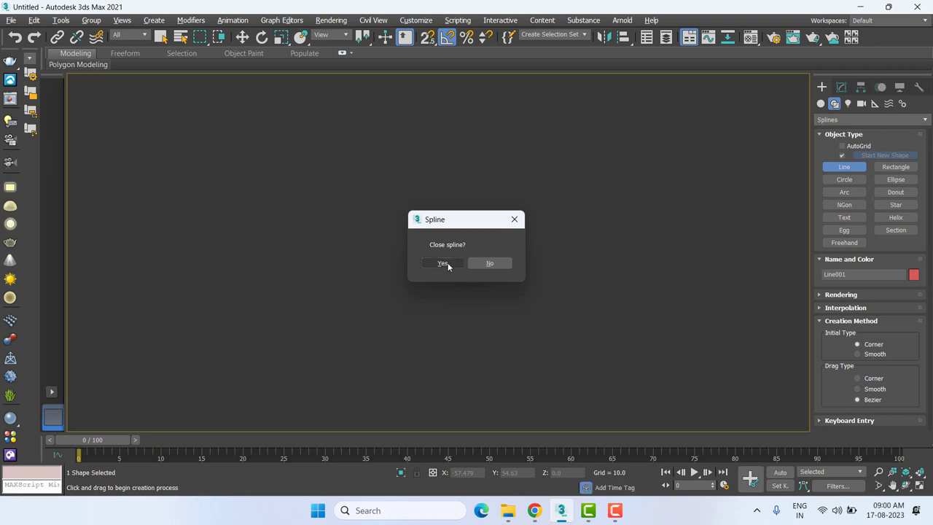
left_click(446, 263)
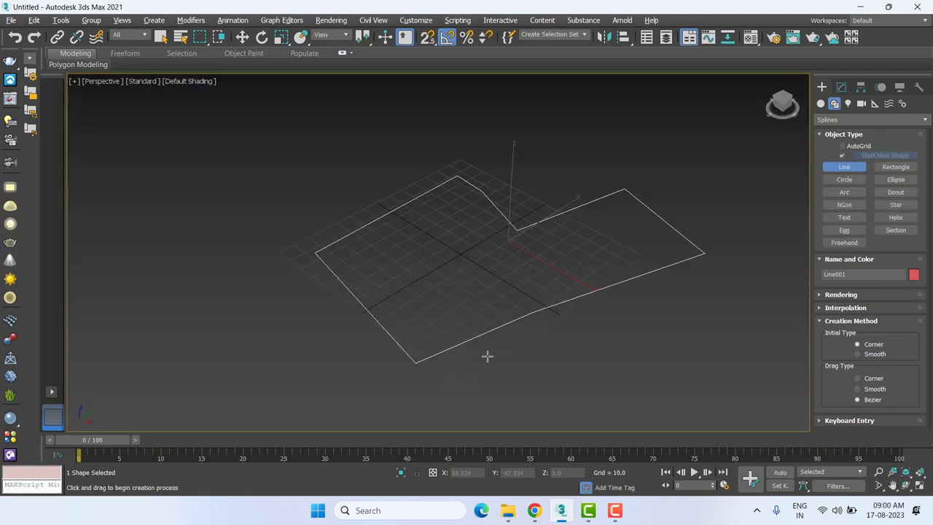
right_click(487, 356)
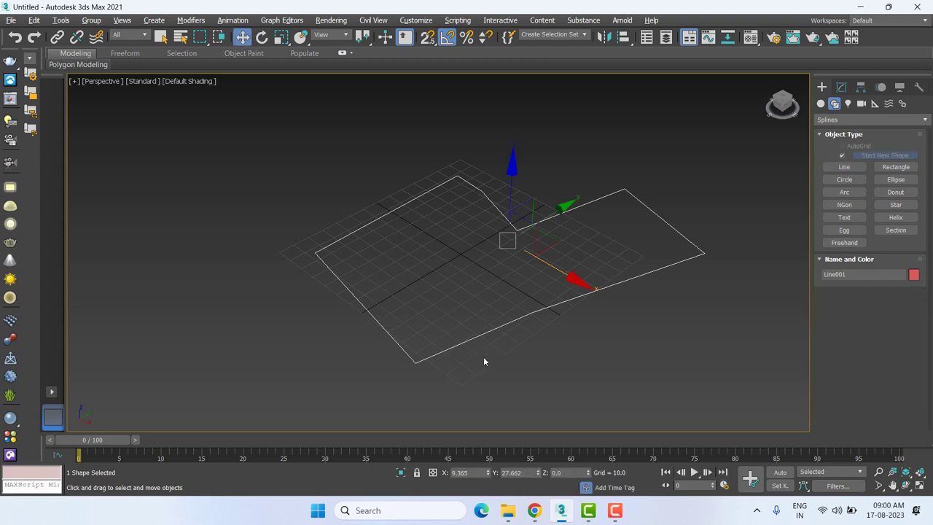
key("Delete")
- In the Top view, draw a closed rectangular test Line outline
key("t")
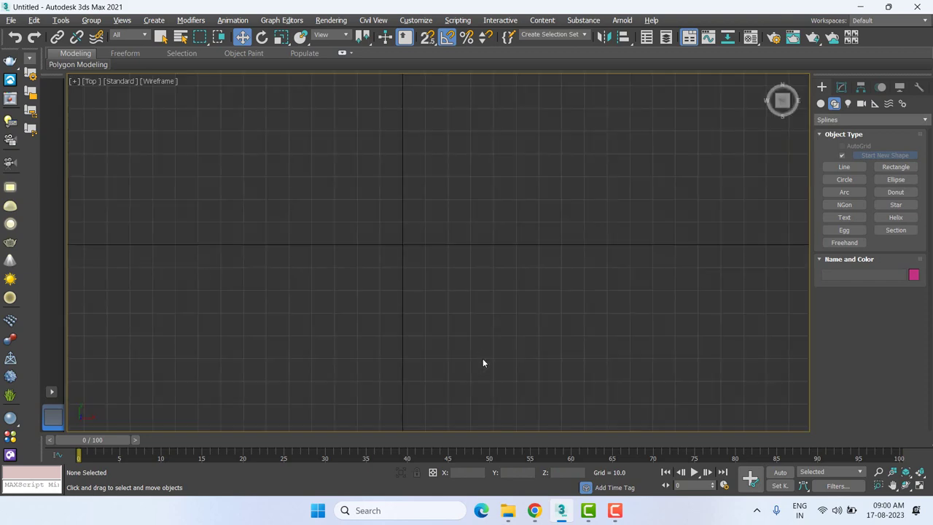
middle_click_drag(463, 309, 507, 283)
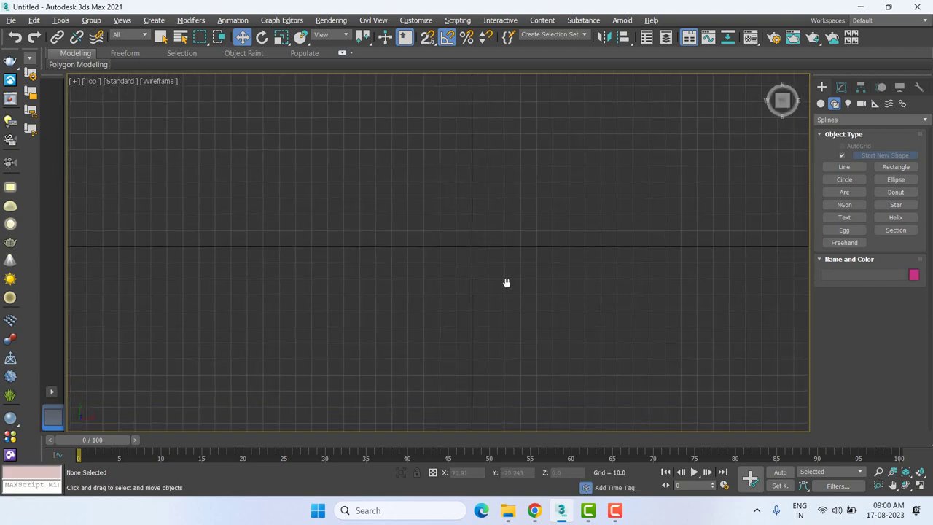
left_click(844, 167)
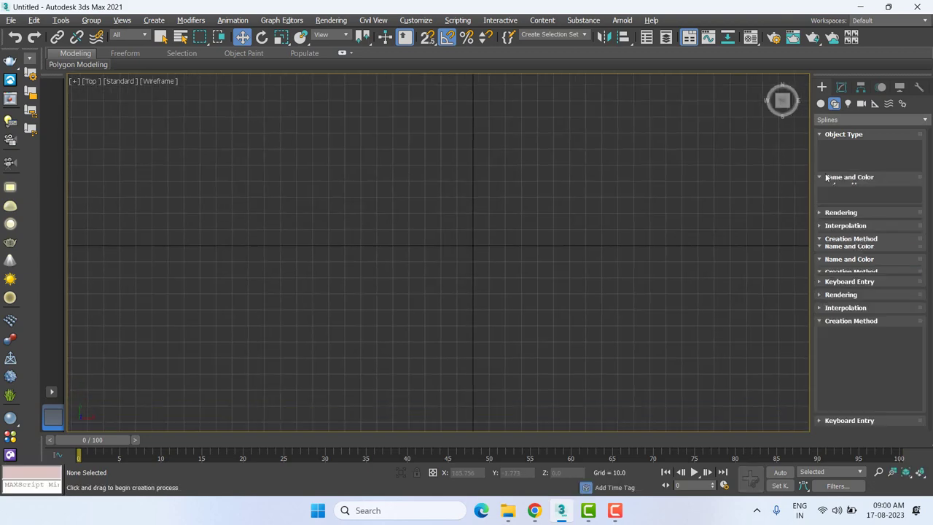
left_click(281, 101)
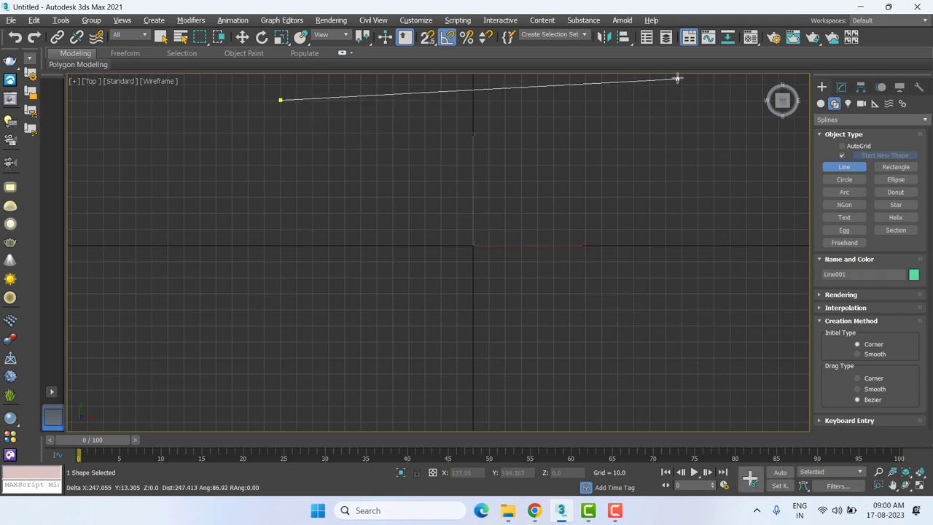
left_click(420, 367)
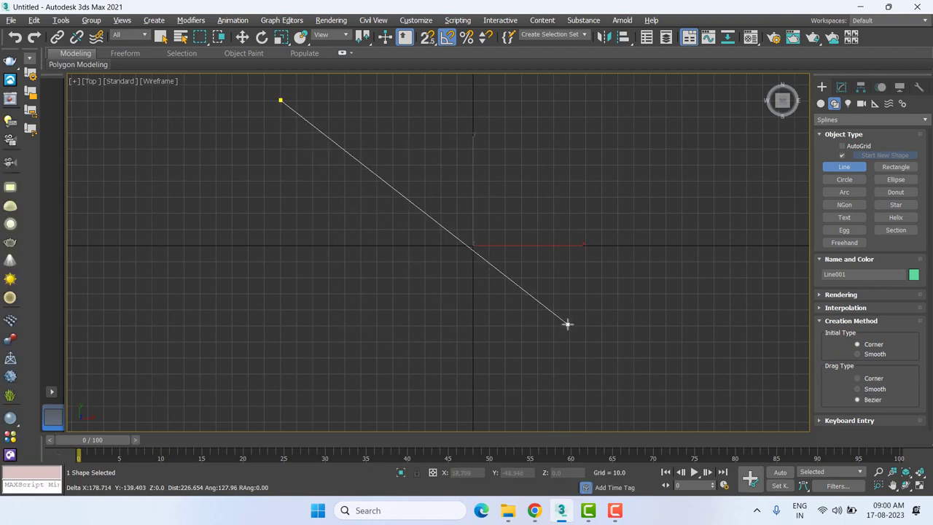
left_click(569, 324)
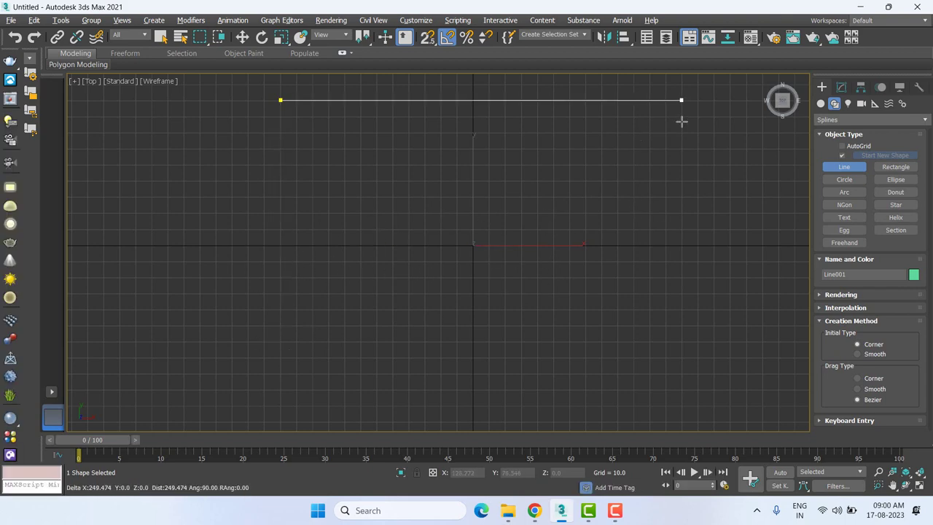
left_click(665, 99)
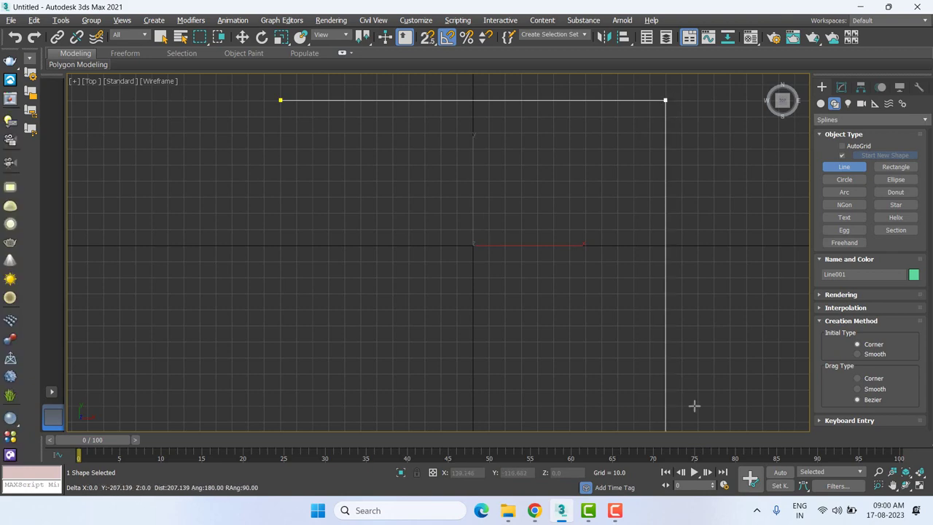
left_click(690, 372, "shift")
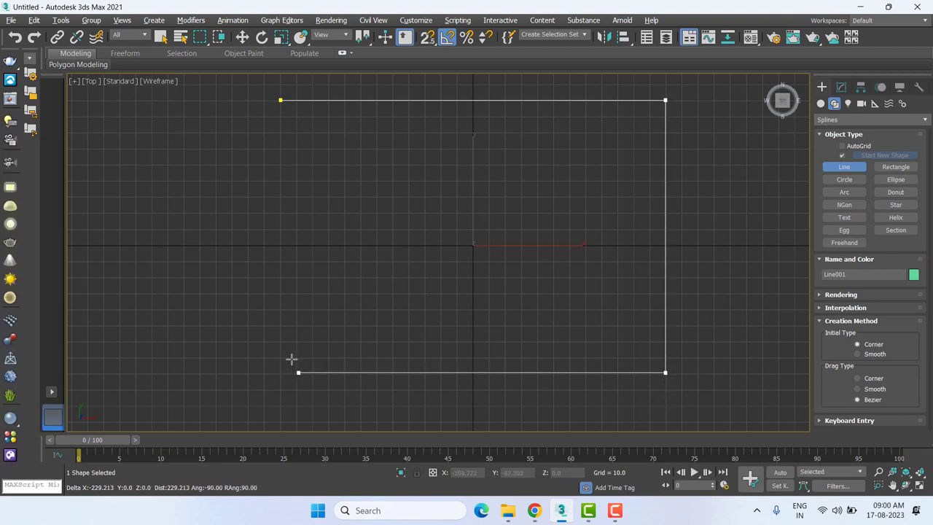
left_click(280, 374, "shift")
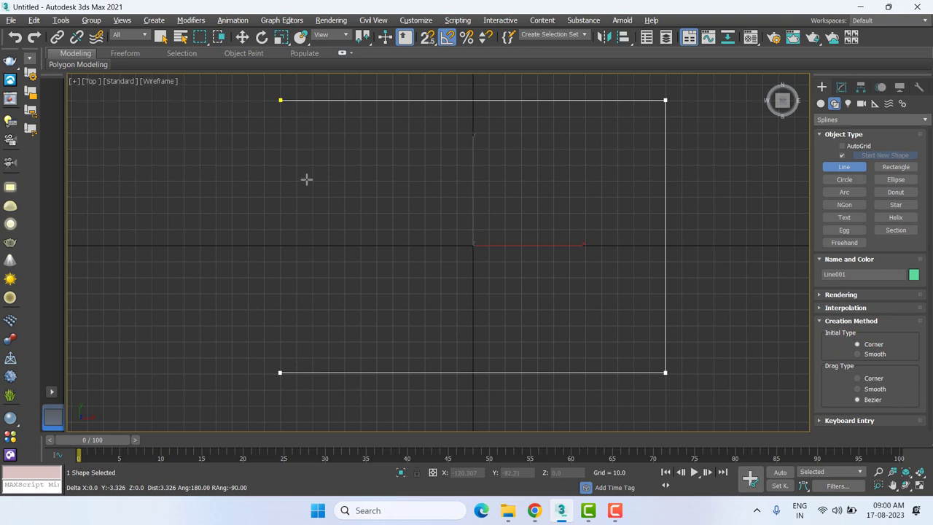
left_click(280, 100)
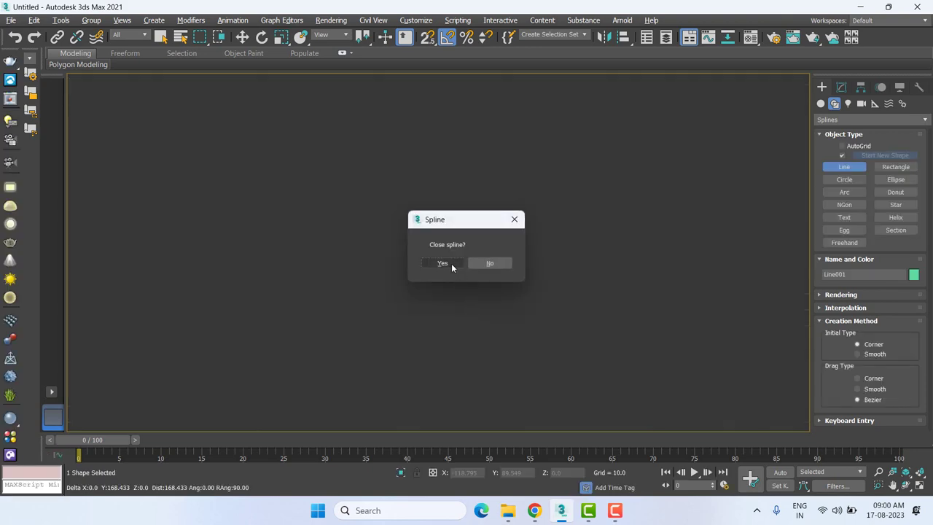
left_click(450, 261)
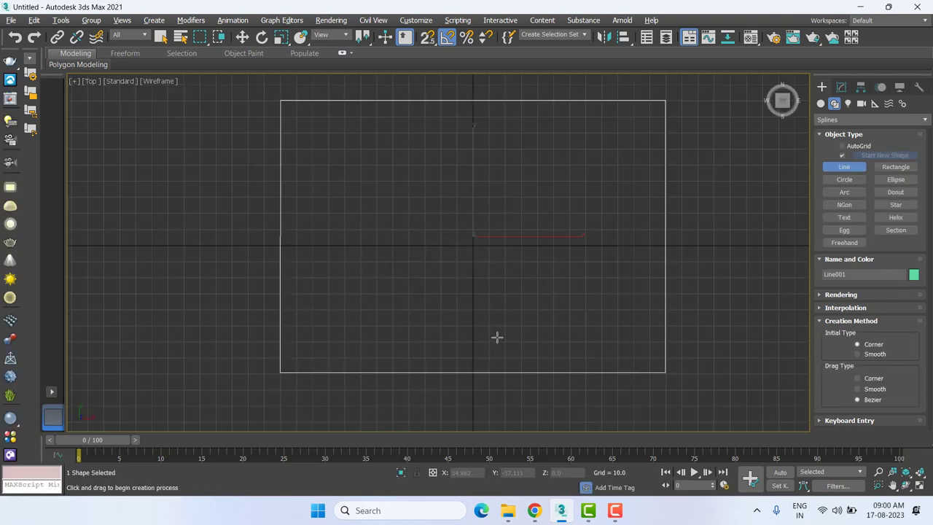
- Delete the rectangular outline and re-arm the Line tool
key("w")
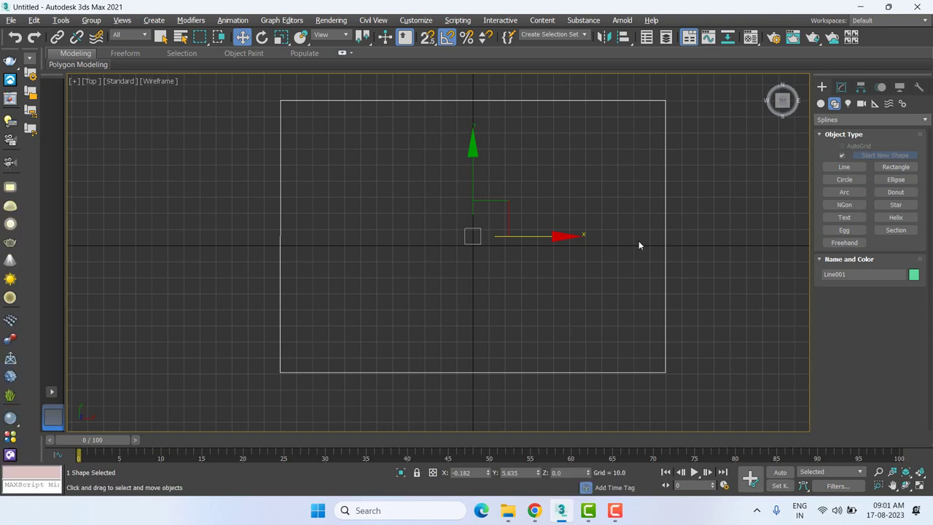
middle_click_drag(529, 254, 528, 253)
key("Delete")
left_click(844, 167)
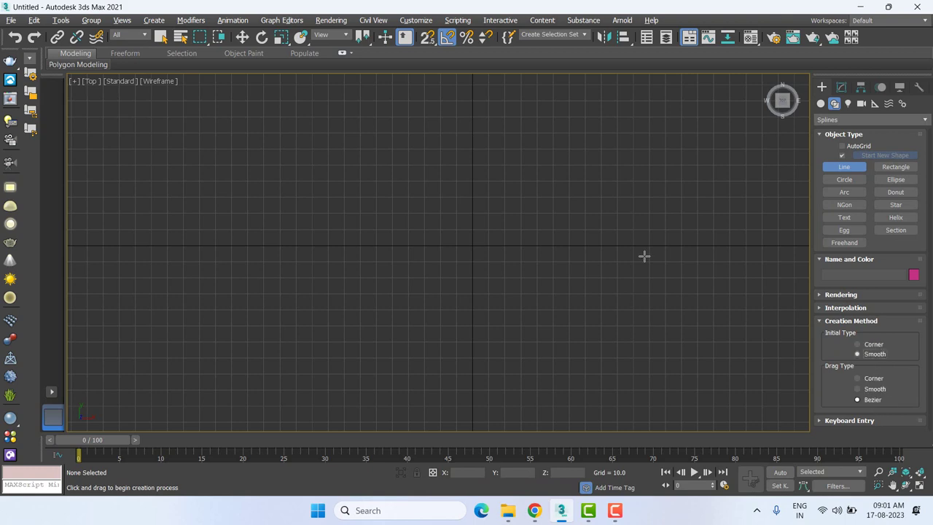
middle_click_drag(467, 204, 435, 252)
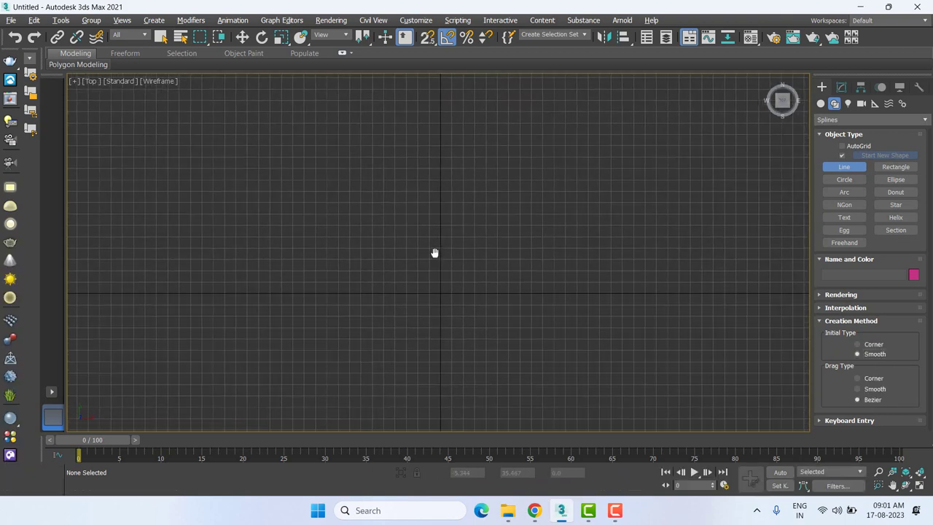
left_click(261, 111)
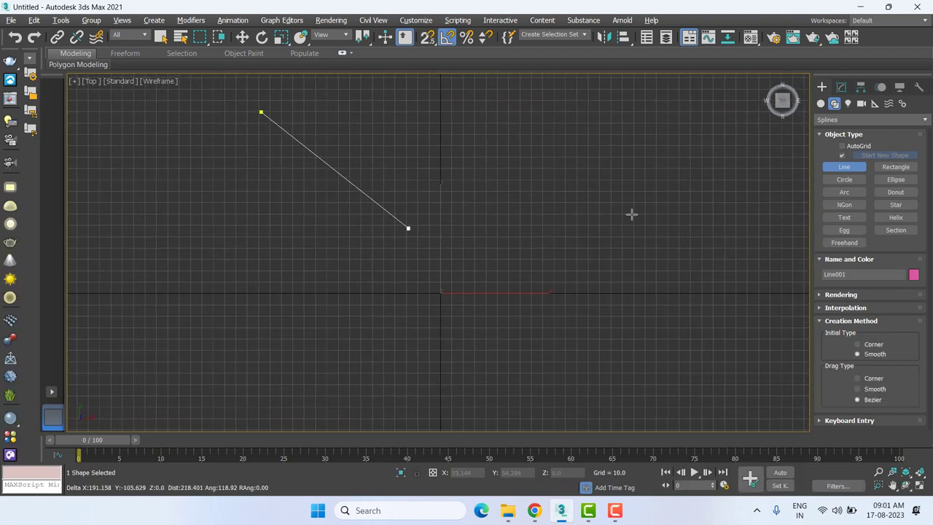
left_click(650, 162)
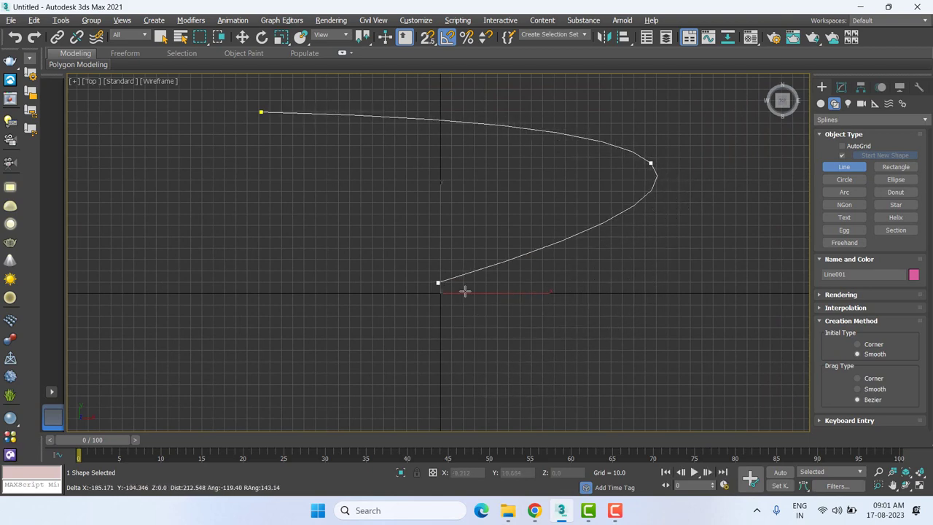
left_click(524, 360)
left_click(348, 258)
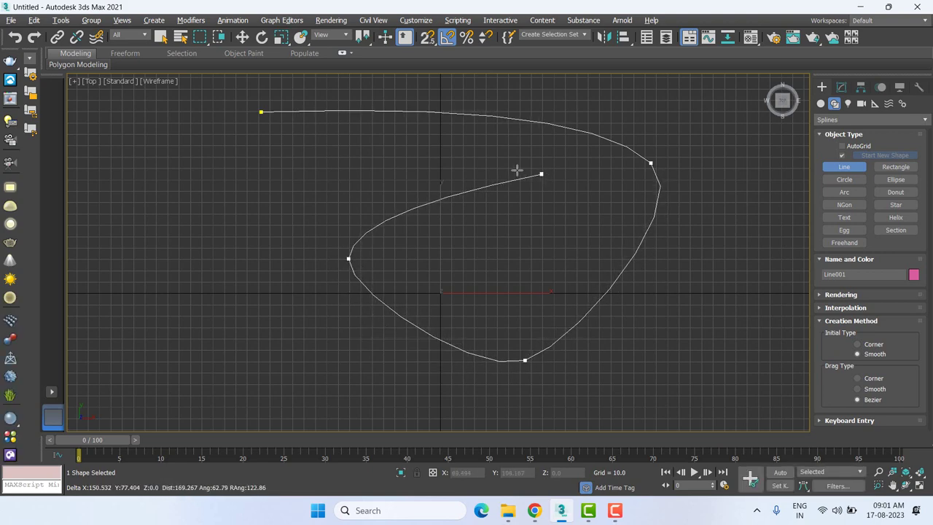
left_click(516, 170)
left_click(218, 231)
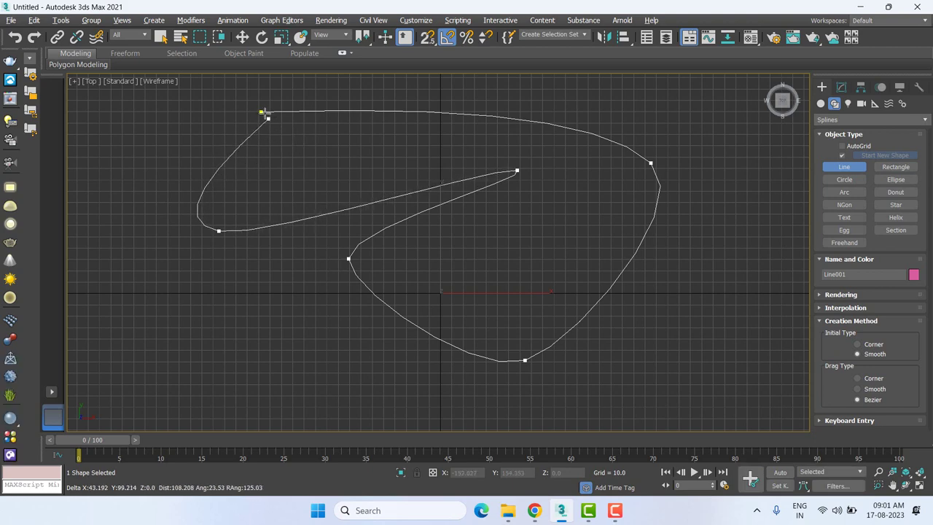
left_click(241, 113)
key("BackSpace")
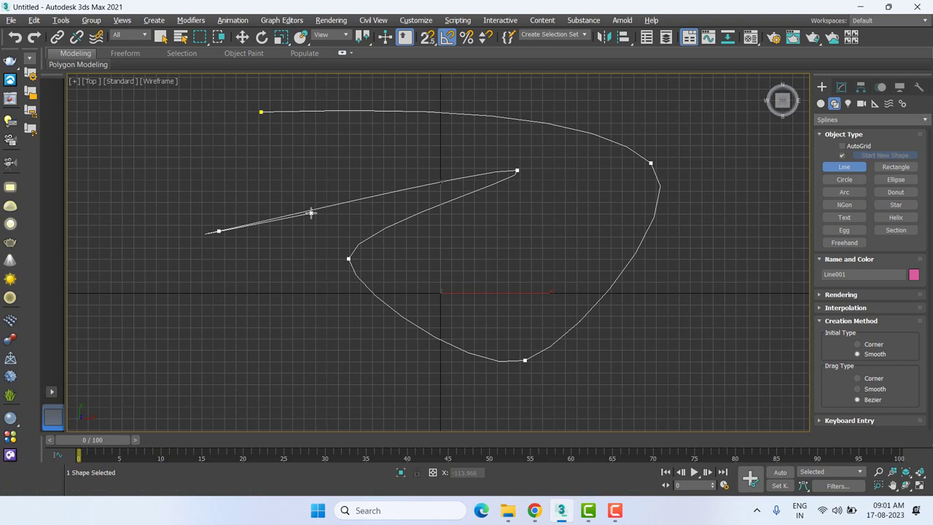
left_click_drag(207, 190, 167, 183)
key("BackSpace")
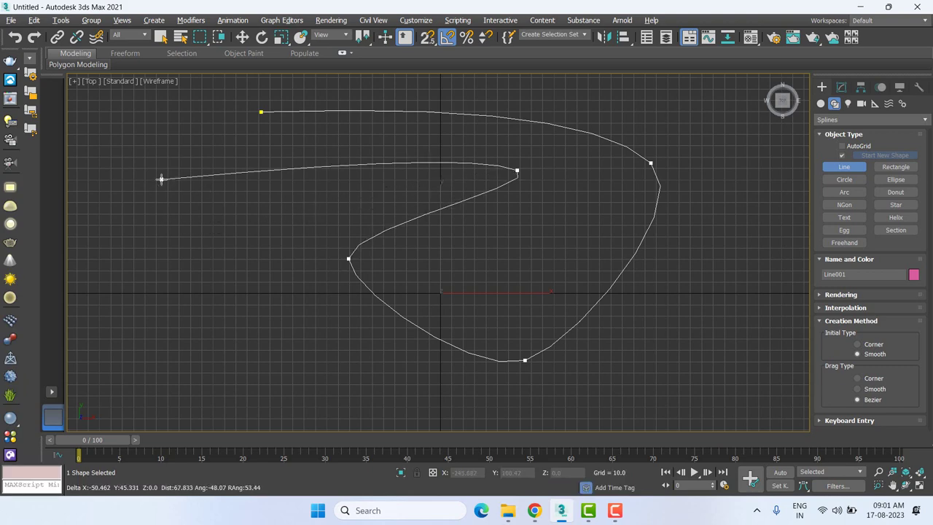
key("BackSpace")
key("BackSpace")
key("BackSpace")
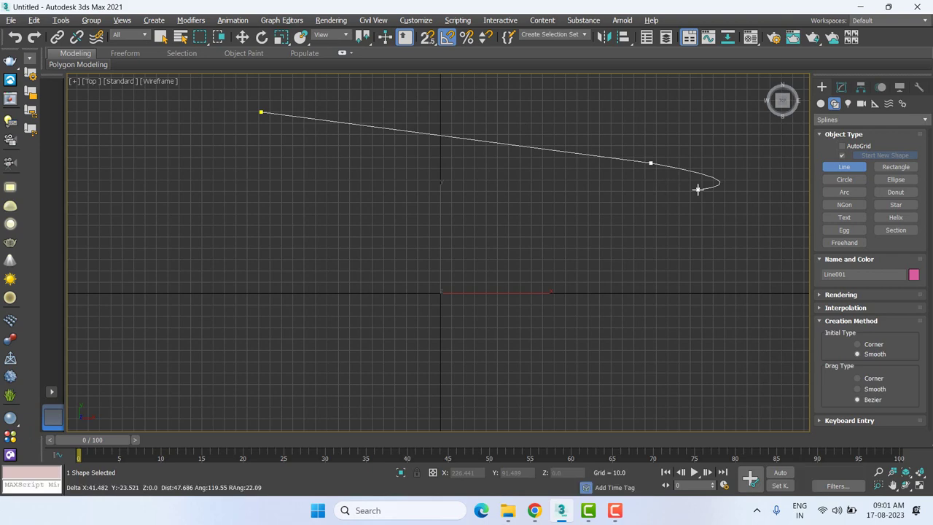
key("BackSpace")
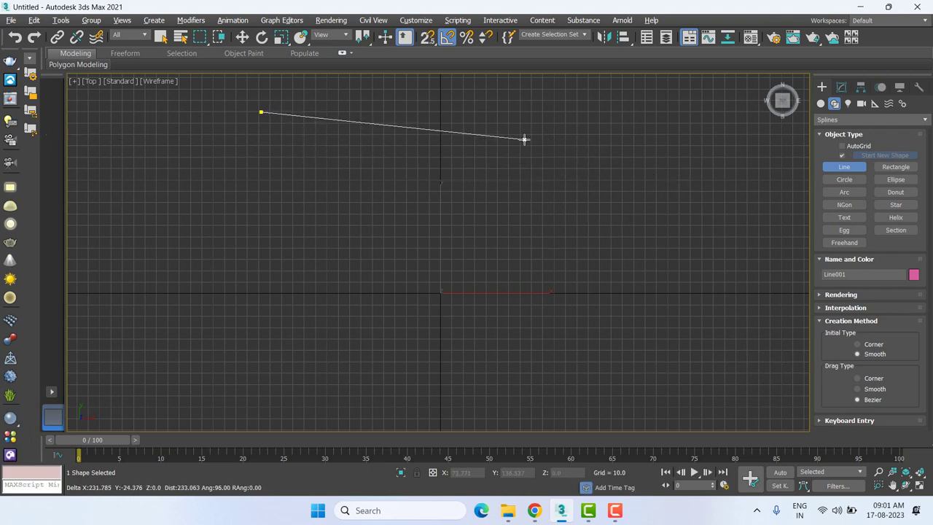
left_click(665, 131)
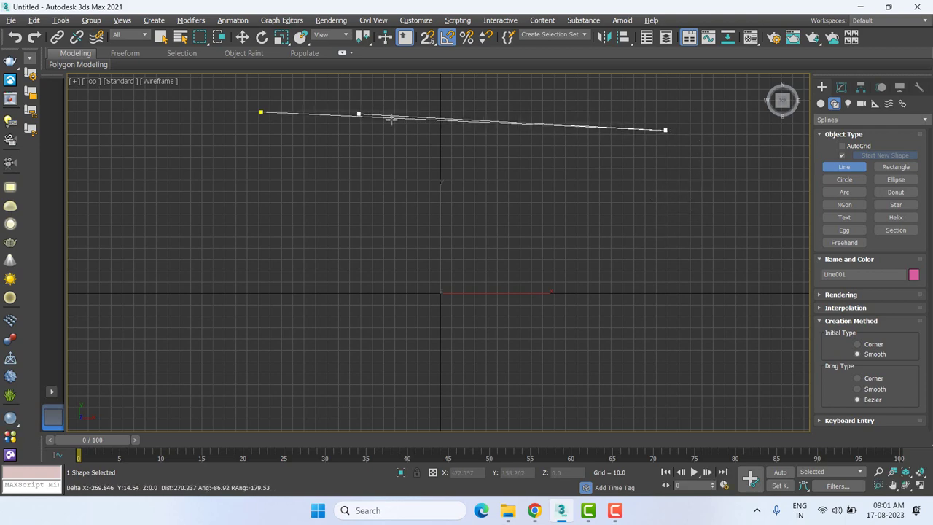
left_click_drag(554, 365, 619, 336)
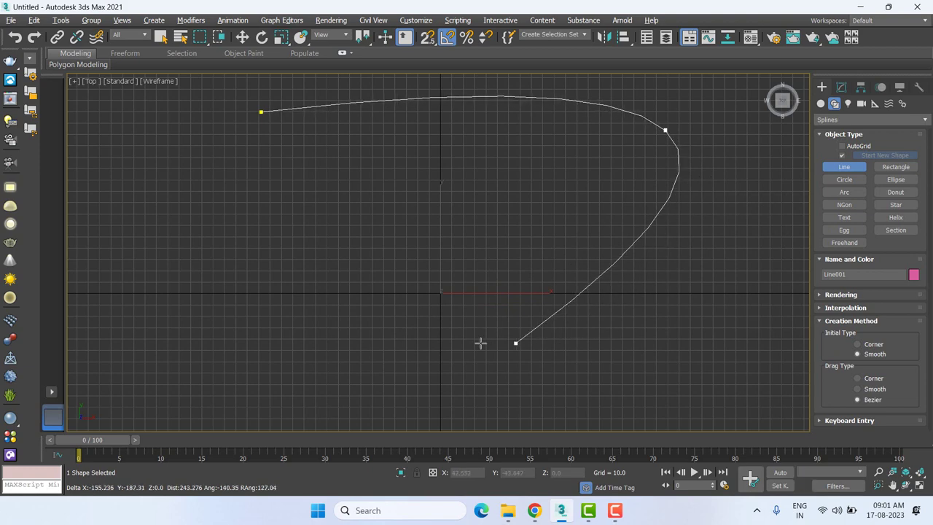
left_click_drag(558, 365, 430, 347)
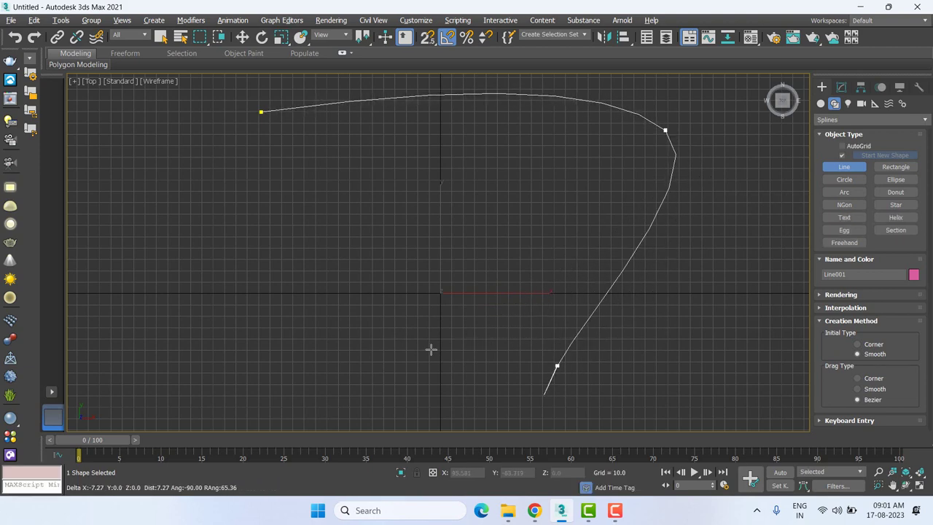
left_click(366, 270)
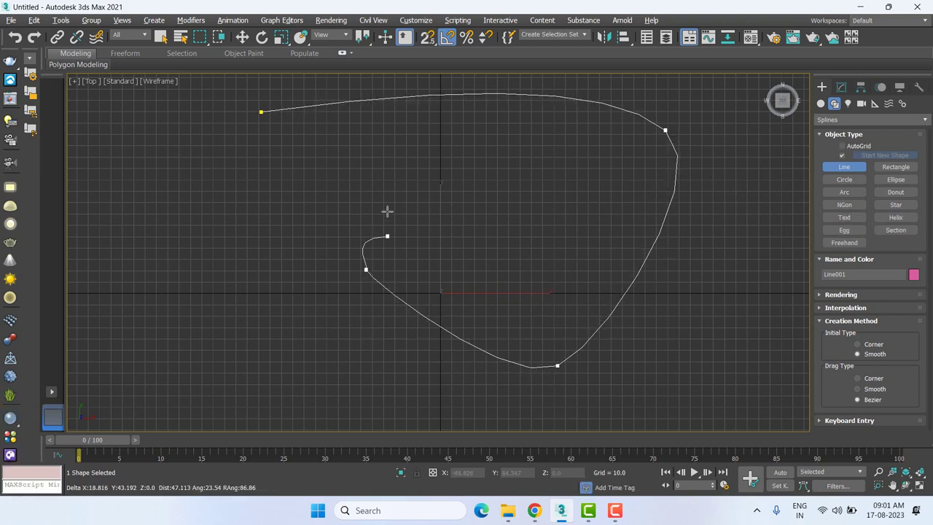
right_click(261, 118)
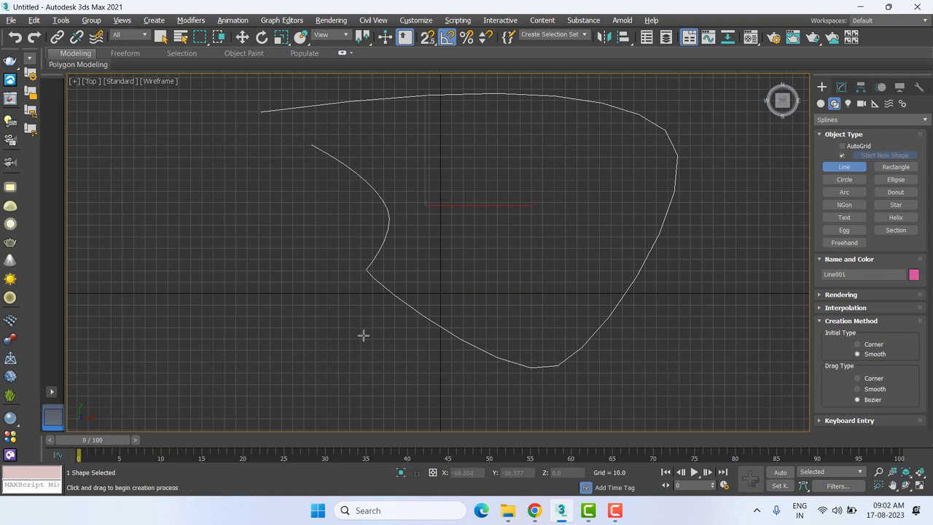
key("Delete")
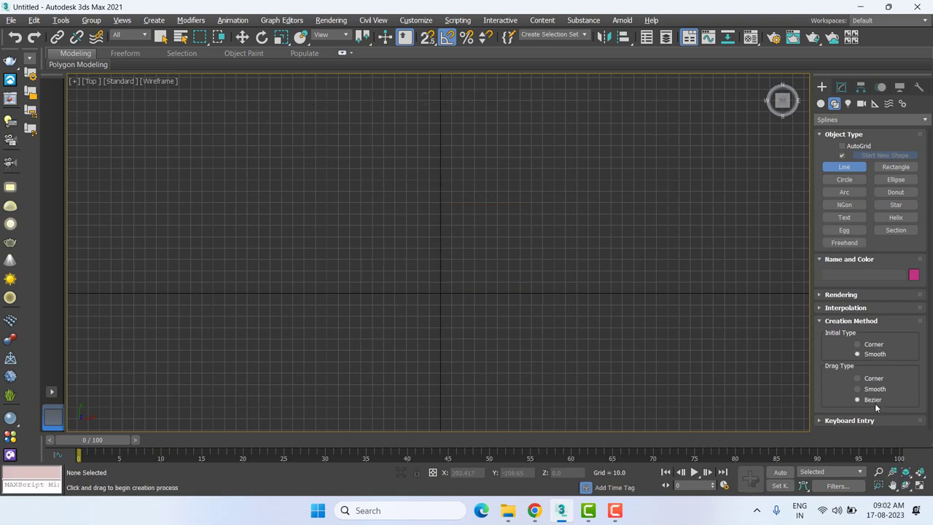
- With Corner initial type, draw the outline's top, right and bottom using curved vertices
left_click(874, 345)
left_click(248, 100)
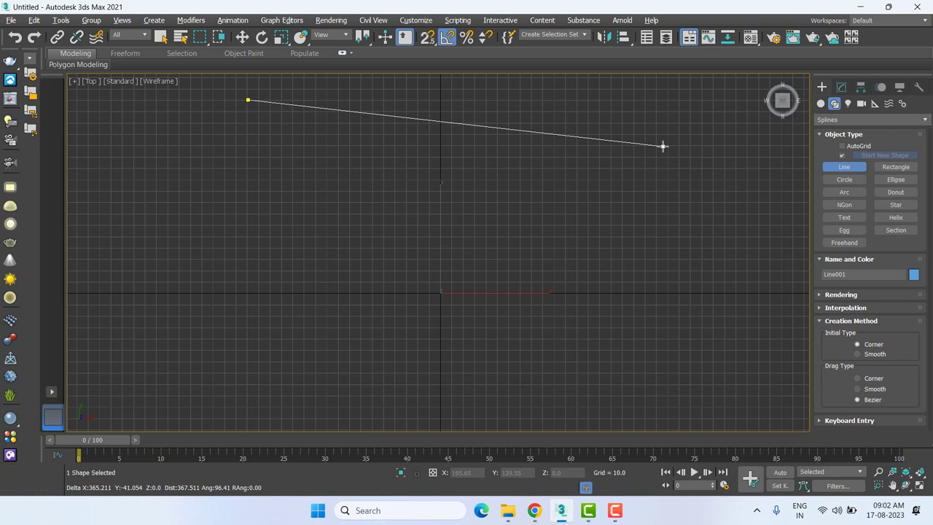
left_click_drag(663, 147, 725, 235)
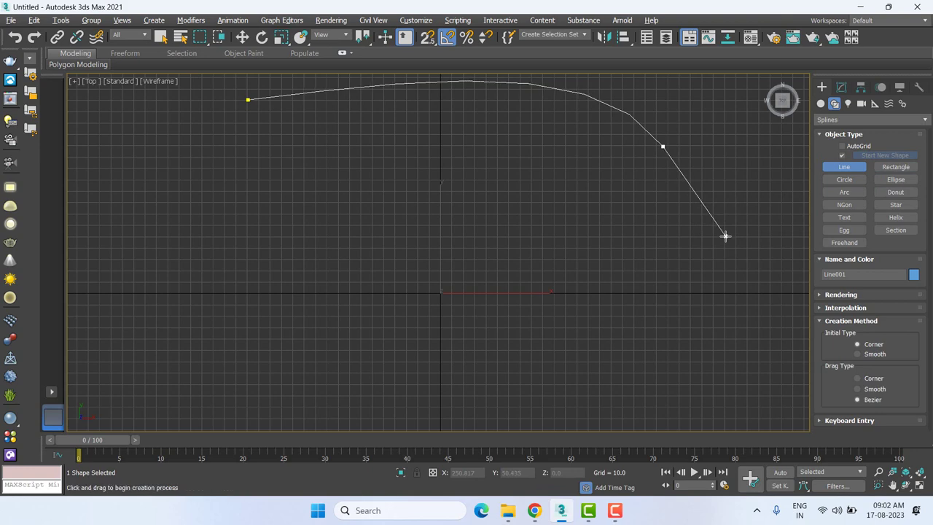
left_click_drag(725, 236, 707, 164)
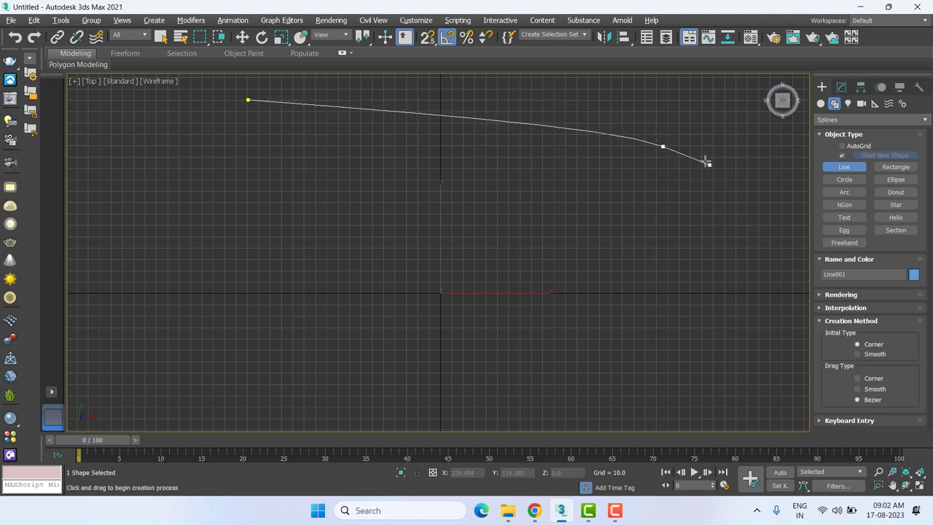
left_click_drag(712, 254, 706, 264)
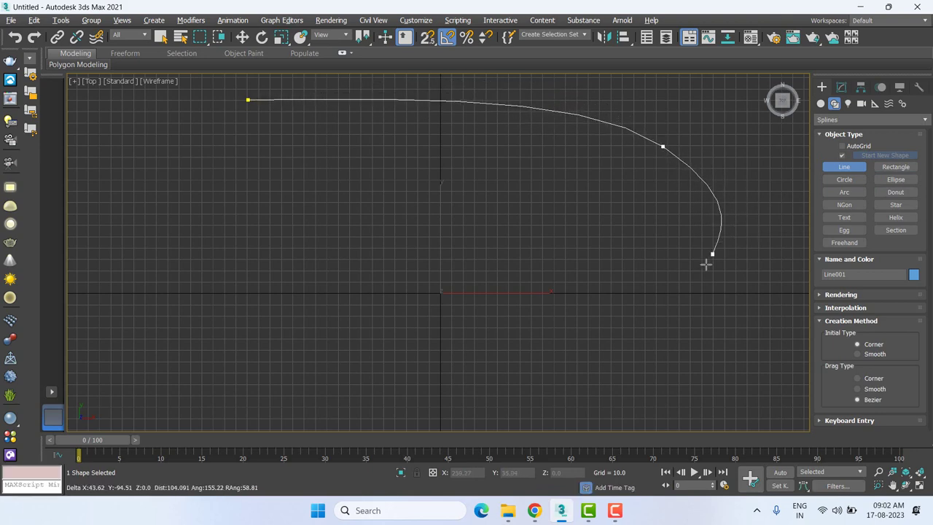
left_click(625, 314)
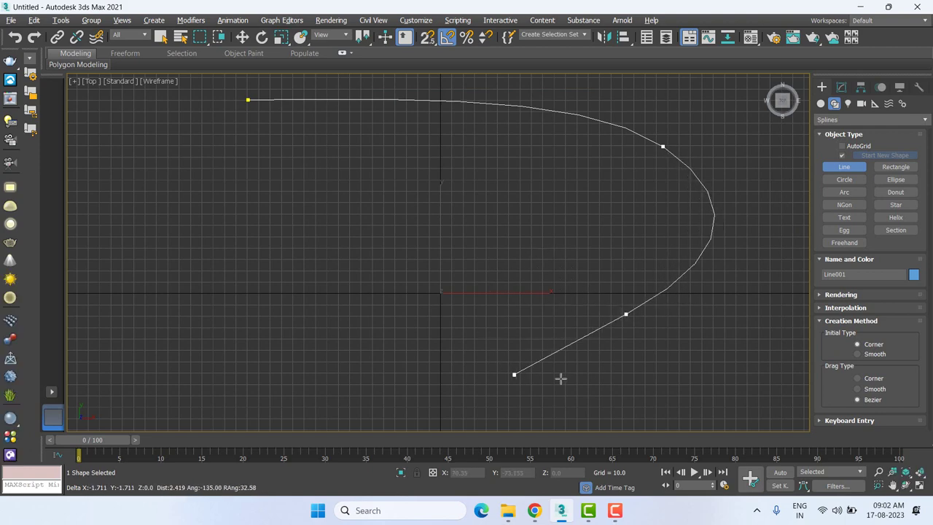
mouse_move(560, 378)
left_mouse_down()
mouse_move(486, 255)
mouse_move(517, 275)
left_mouse_up()
left_click_drag(500, 232, 412, 258)
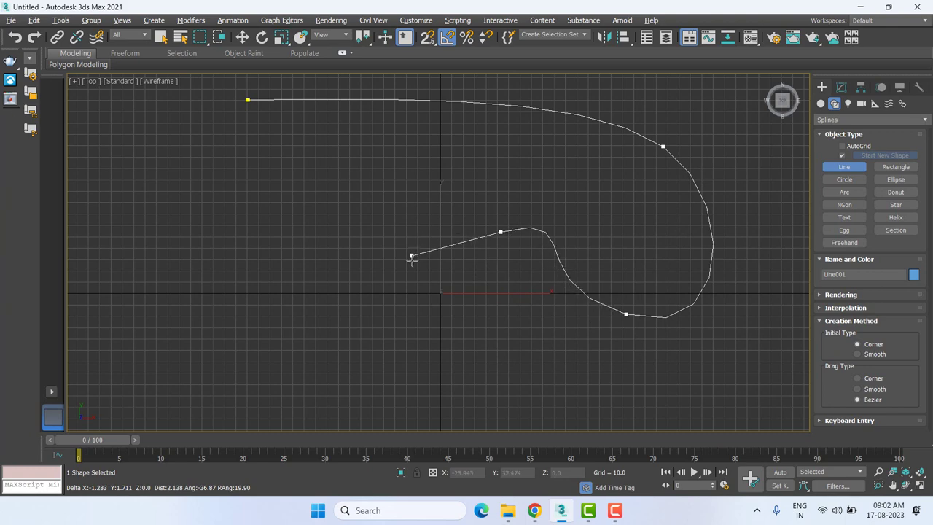
left_click_drag(357, 315, 354, 223)
- Add the left-side vertices and close the outline at its first vertex
left_click(281, 198)
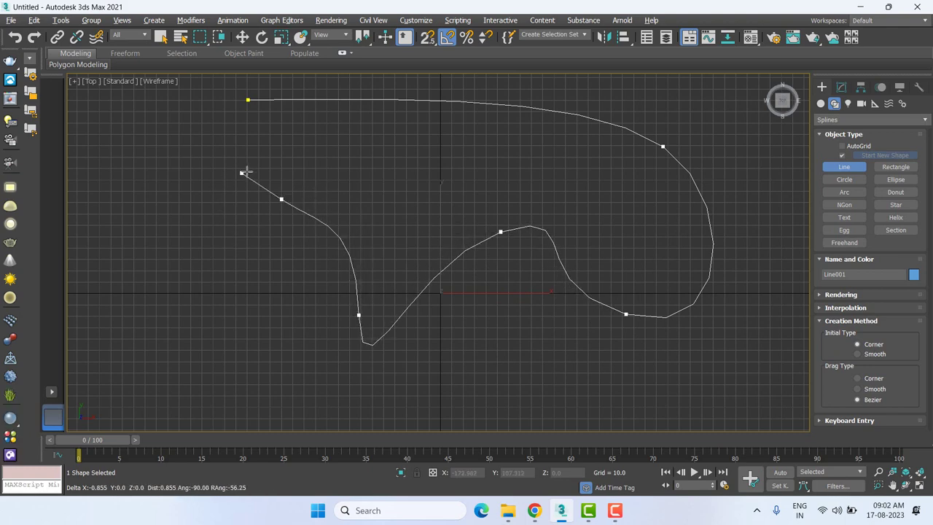
left_click(319, 166)
left_click(372, 125)
left_click(291, 119)
left_click(245, 118)
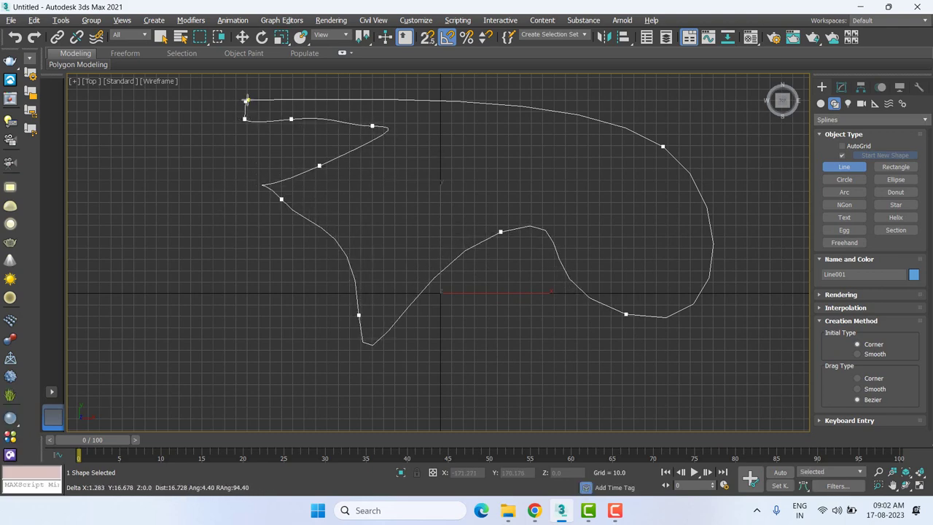
left_click(246, 100)
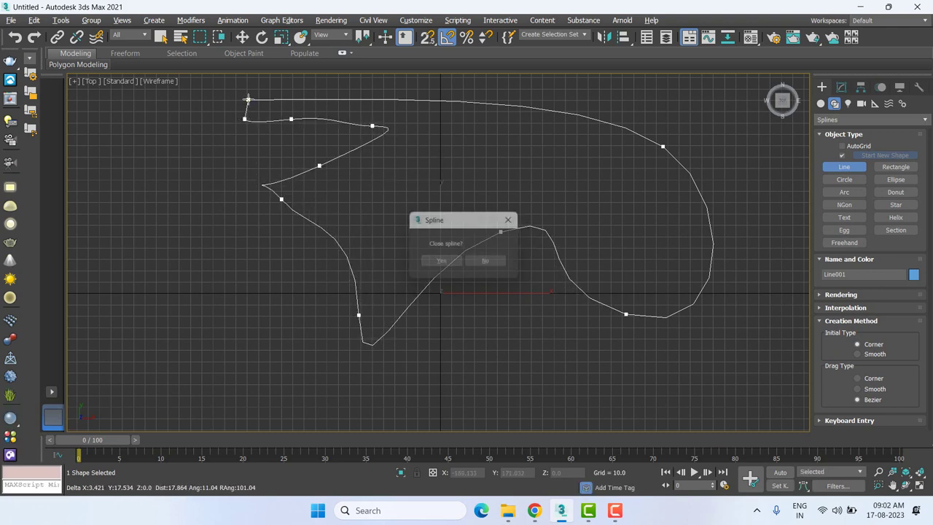
left_click(451, 263)
middle_click_drag(499, 299, 486, 327)
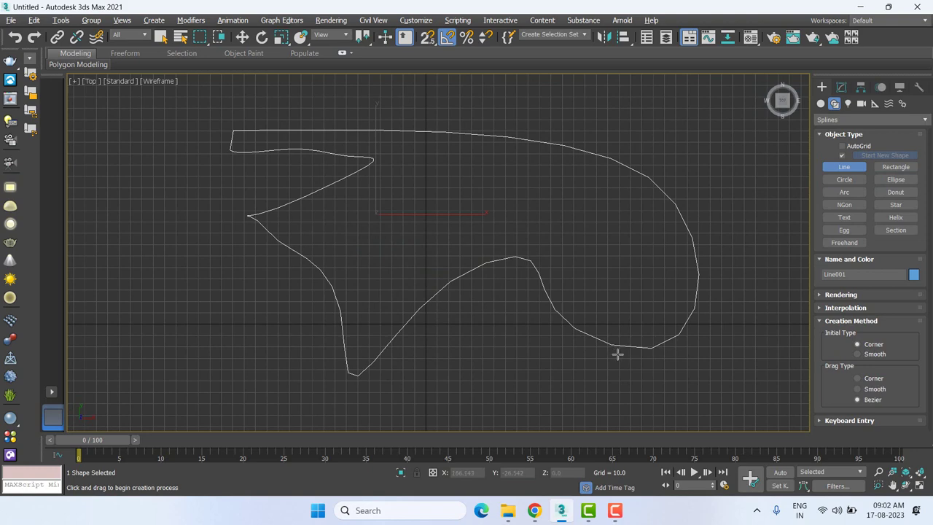
- In the Modify panel's Interpolation rollout, raise Steps to 17 and enable Adaptive
left_click(841, 87)
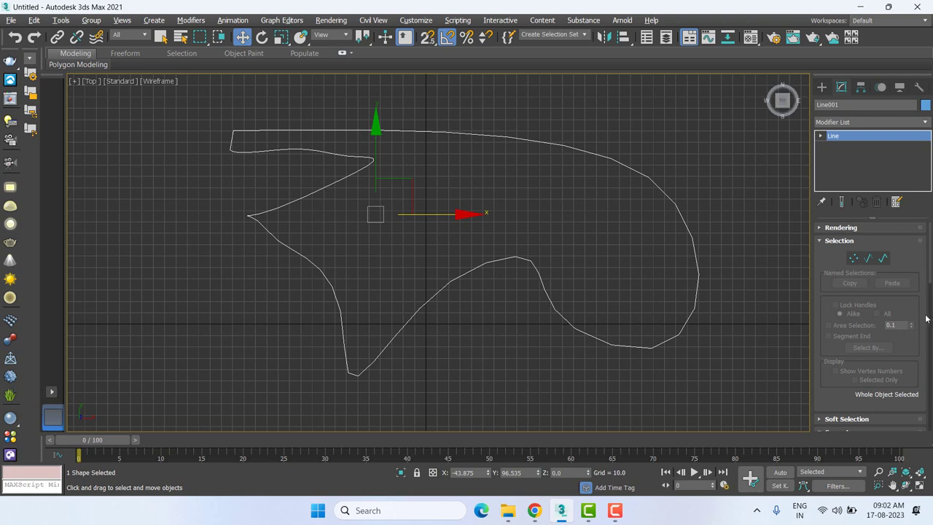
scroll(925, 318, "down", 5)
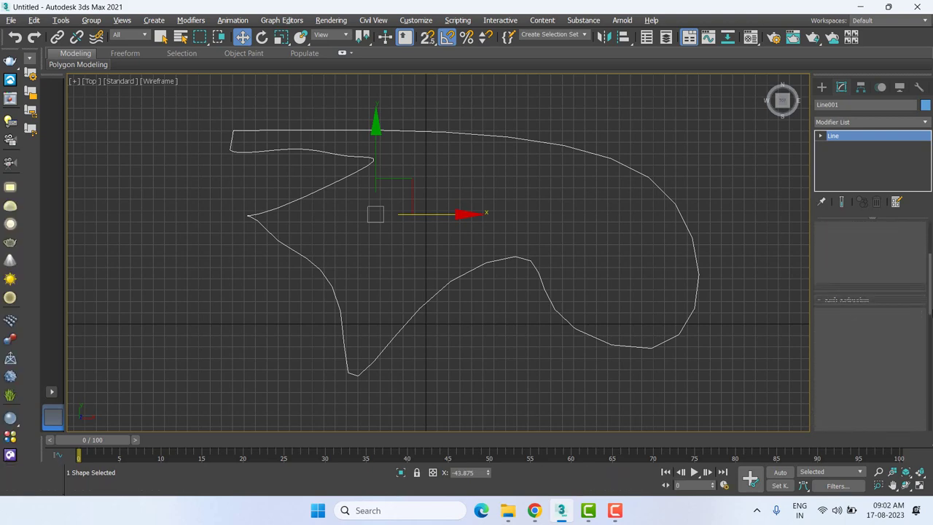
scroll(872, 326, "down", 3)
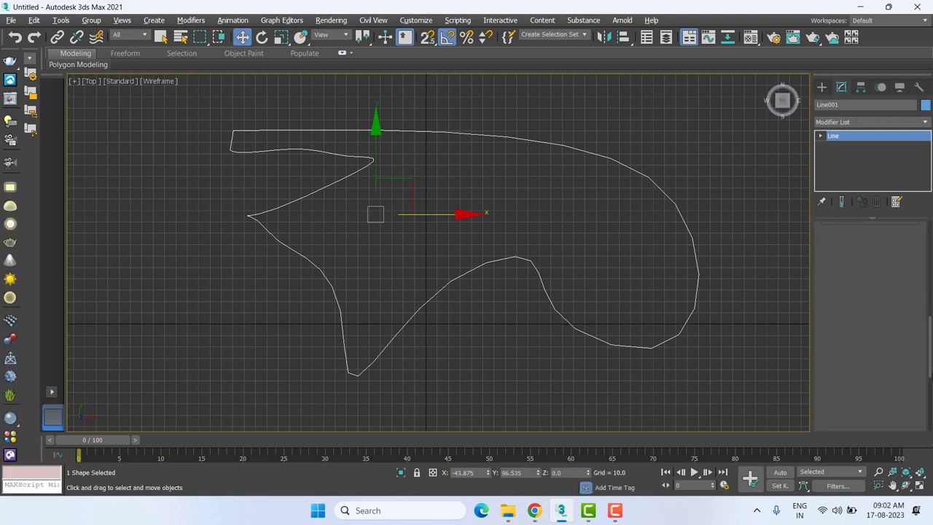
scroll(872, 326, "down", 2)
scroll(873, 326, "down", 2)
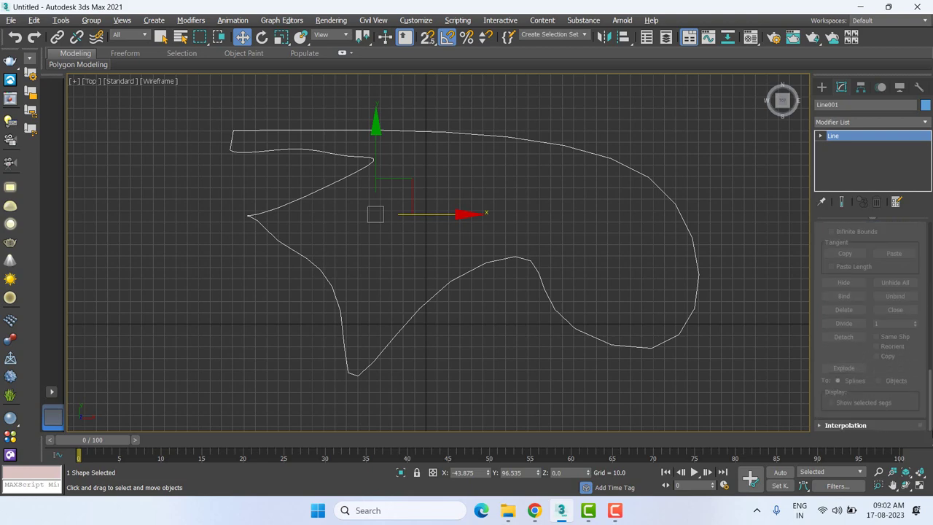
left_click(841, 424)
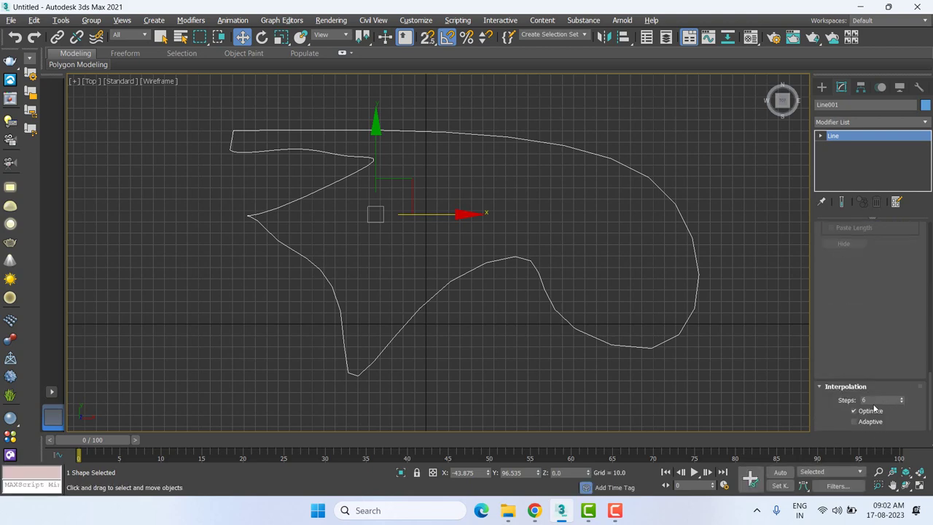
double_click(862, 399)
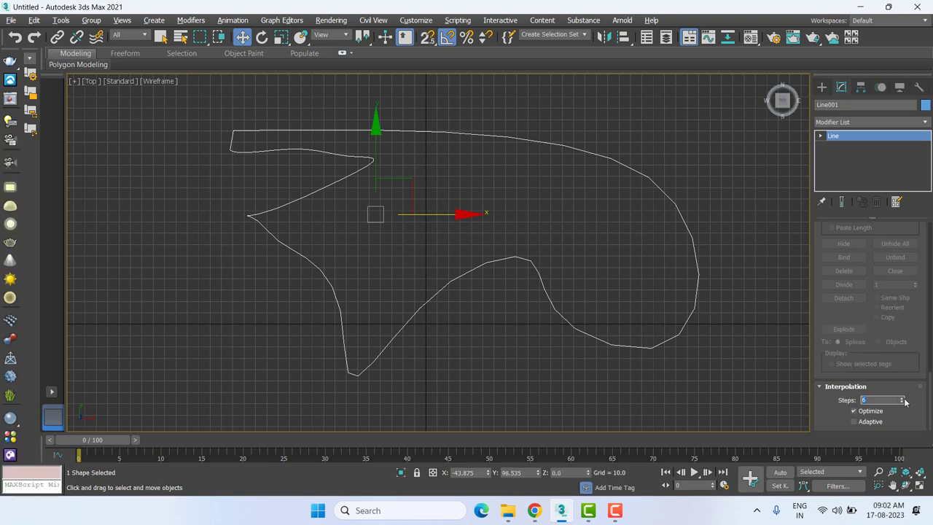
left_click(854, 421)
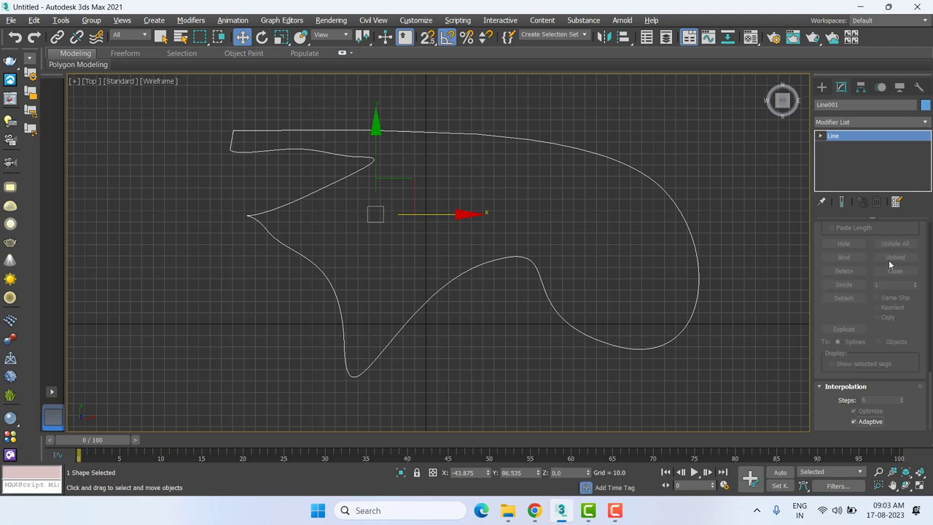
left_click(861, 422)
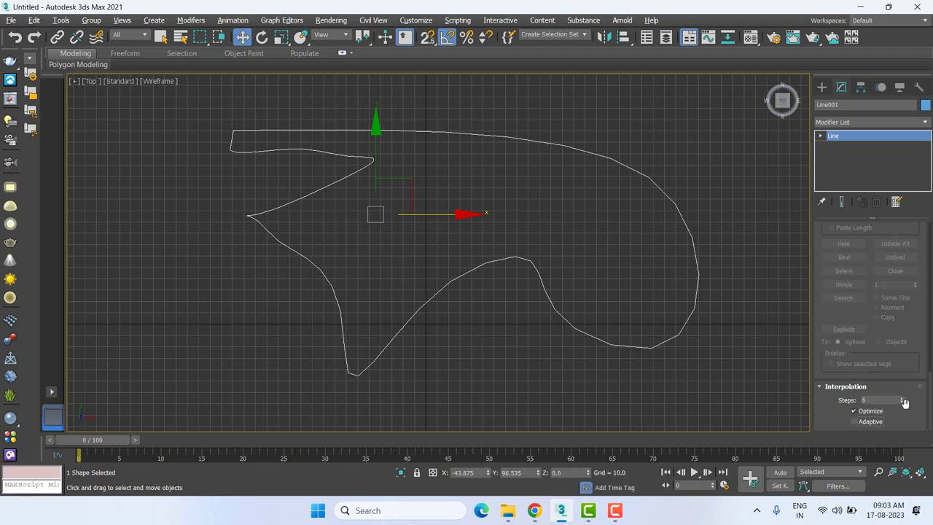
left_click(902, 398)
left_click(902, 399)
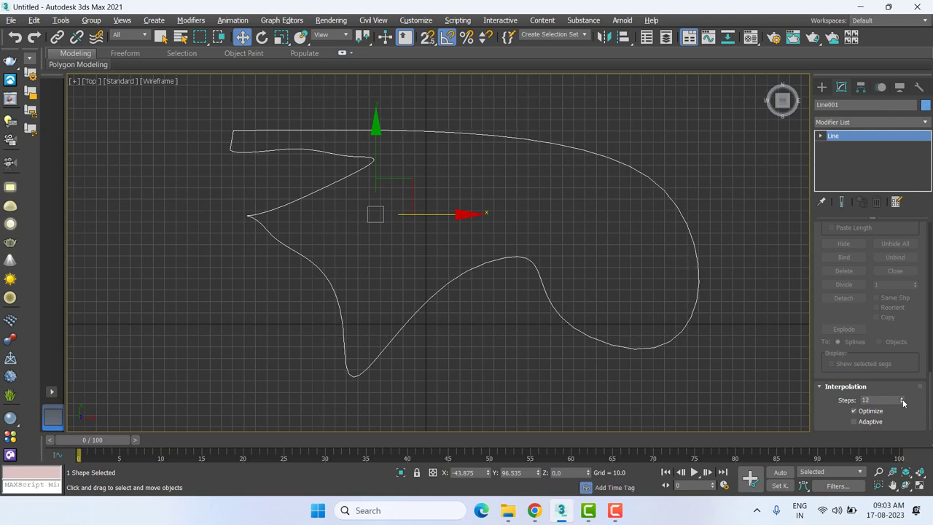
left_click(903, 399)
left_click(902, 399)
left_click(854, 421)
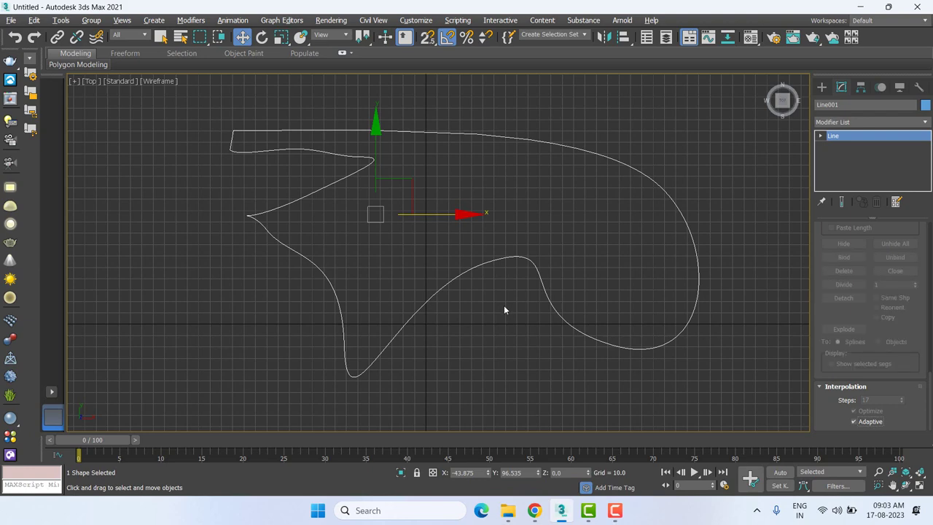
middle_click_drag(647, 331, 601, 323)
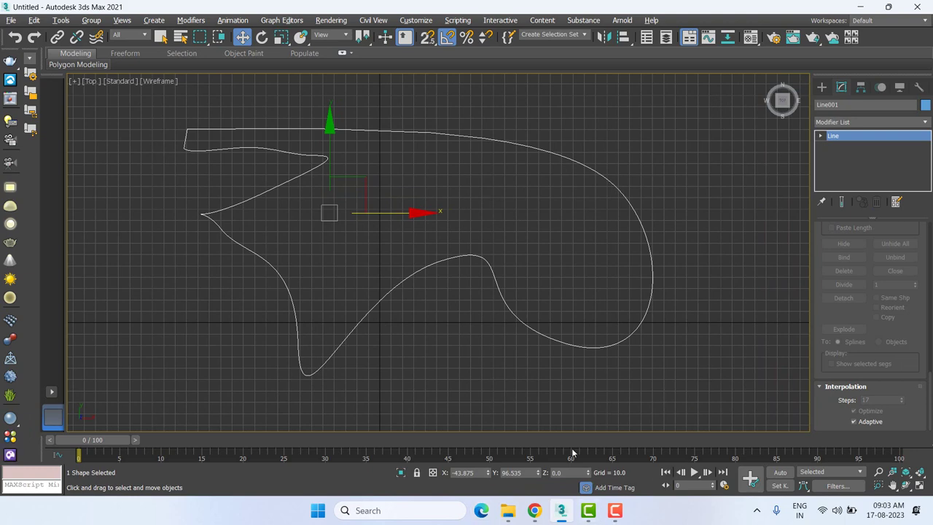
left_click(492, 455)
mouse_move(535, 510)
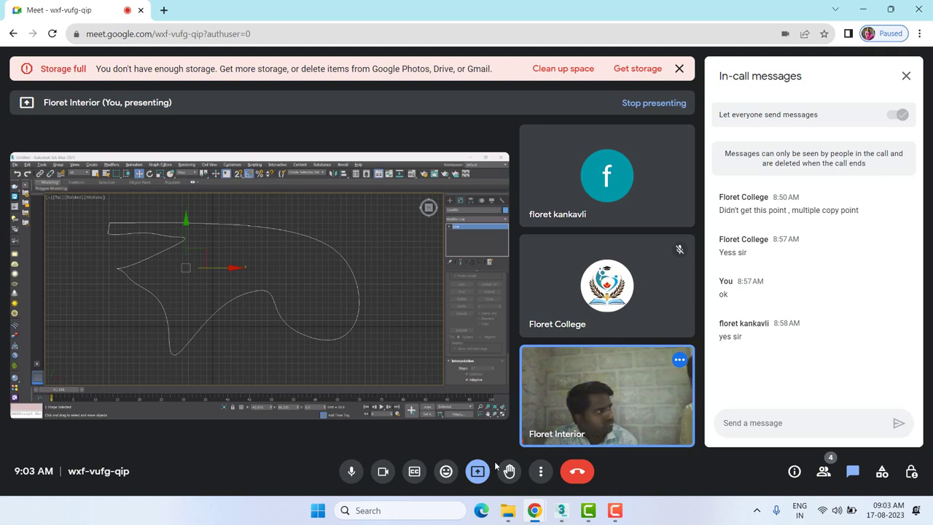
left_click(562, 514)
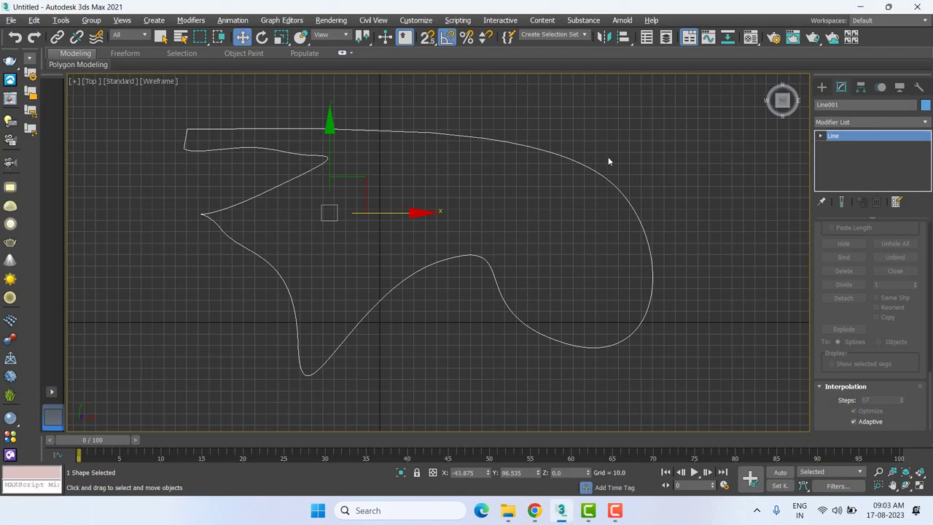
- Expand Line in the modifier stack and try Vertex, Segment, Spline, ending at Vertex level
middle_click_drag(689, 338, 697, 341)
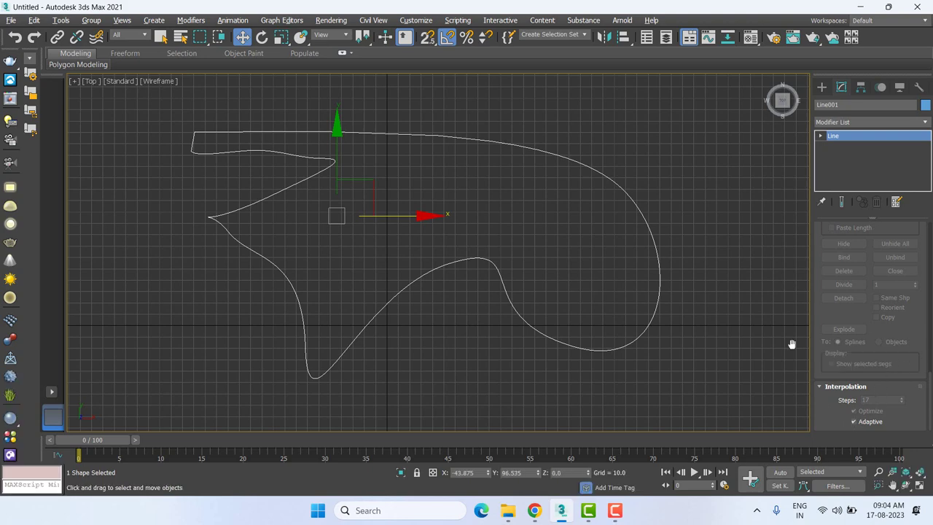
middle_click_drag(439, 169, 449, 175)
middle_click_drag(427, 226, 395, 203)
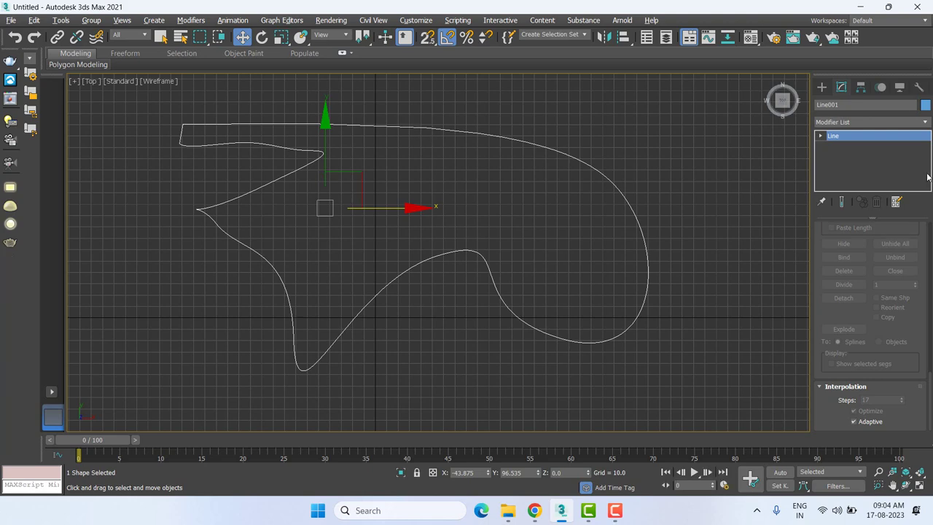
left_click(820, 136)
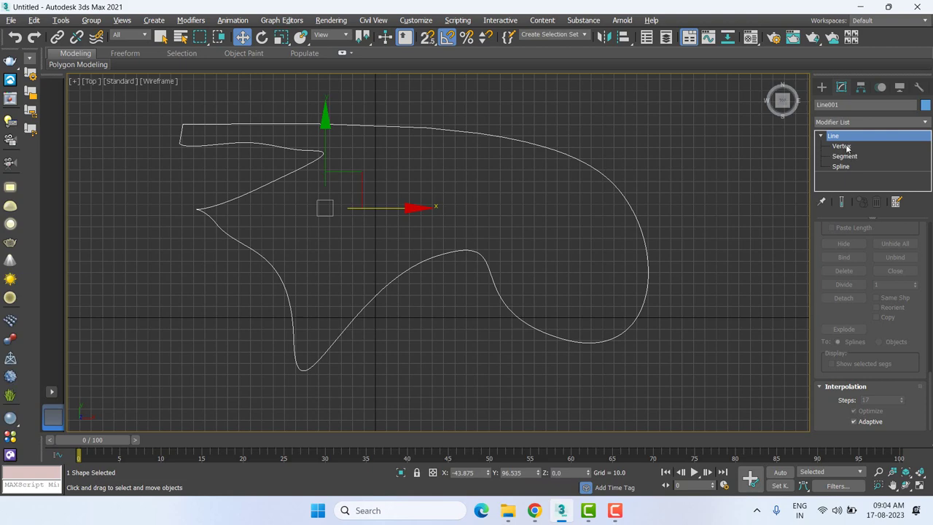
left_click(841, 146)
left_click(844, 156)
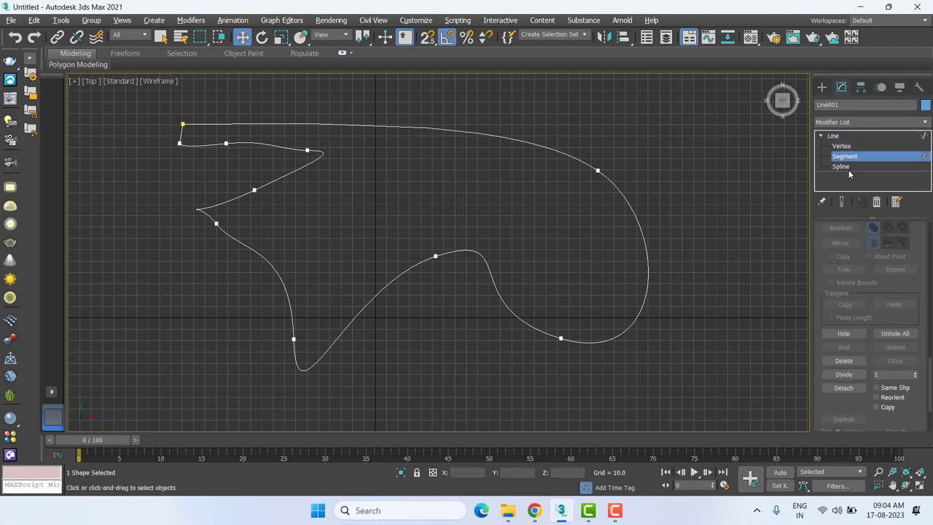
left_click(842, 167)
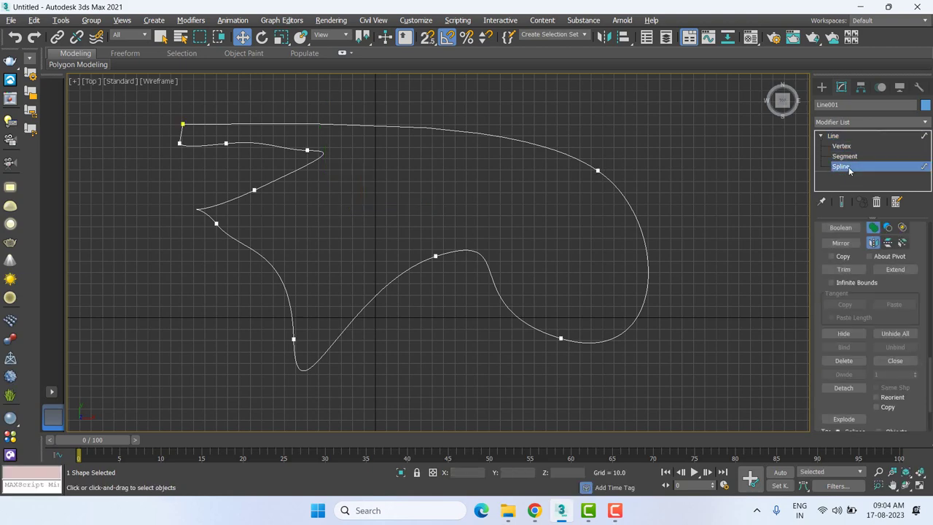
left_click(854, 148)
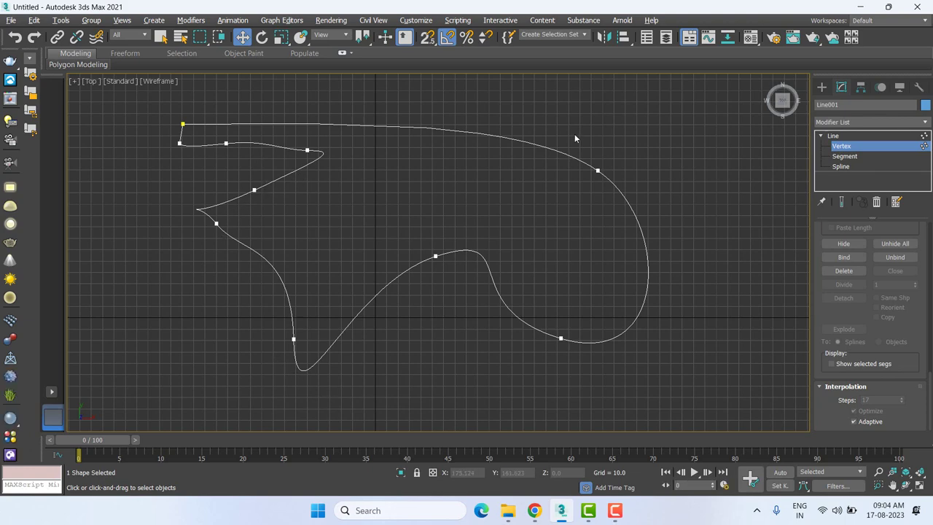
- Select each vertex around the outline in turn to inspect its handles
left_click(598, 171)
left_click_drag(548, 311, 587, 380)
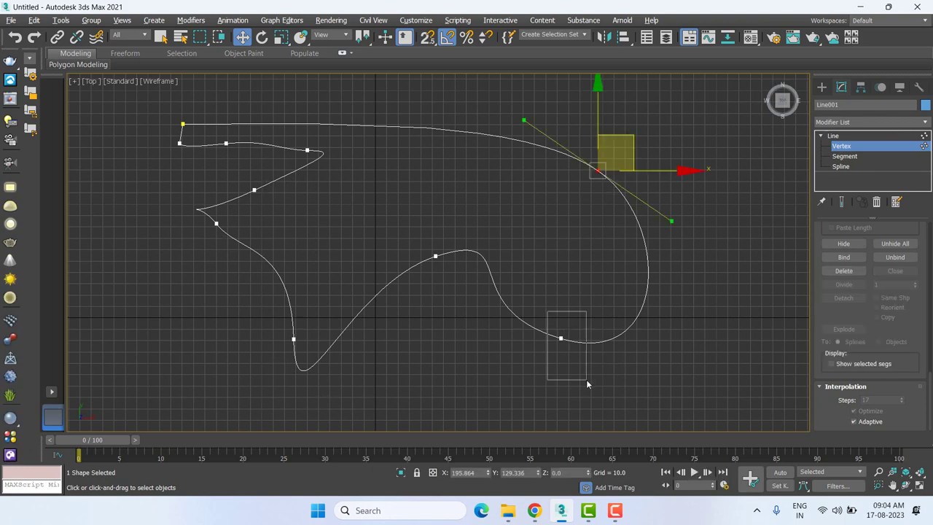
left_click(435, 257)
left_click_drag(275, 323, 318, 361)
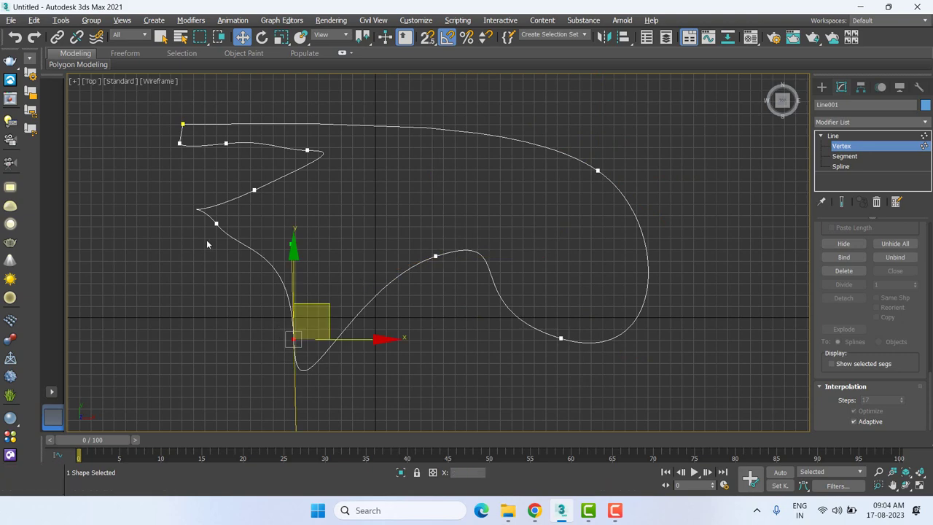
left_click_drag(192, 220, 231, 253)
left_click_drag(239, 179, 273, 215)
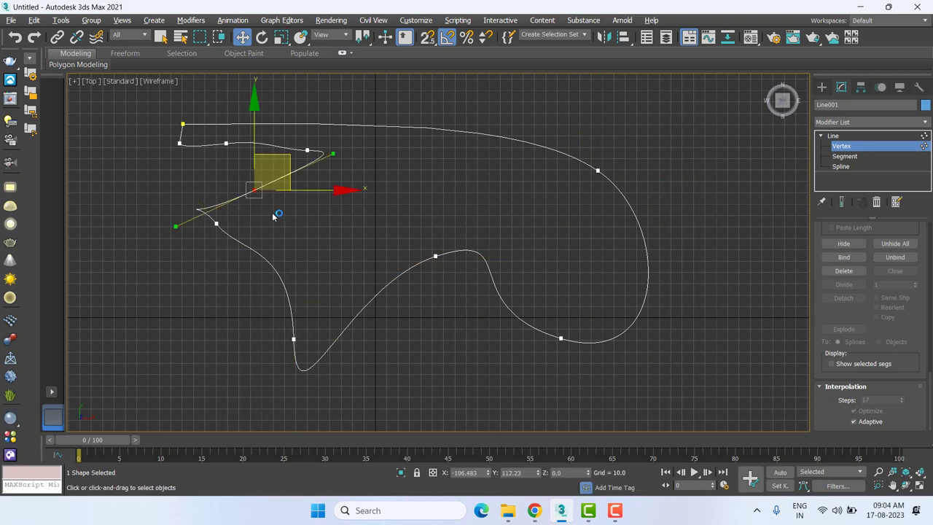
- At Segment and Spline levels, select the top and right segments and the whole outline
left_click(845, 156)
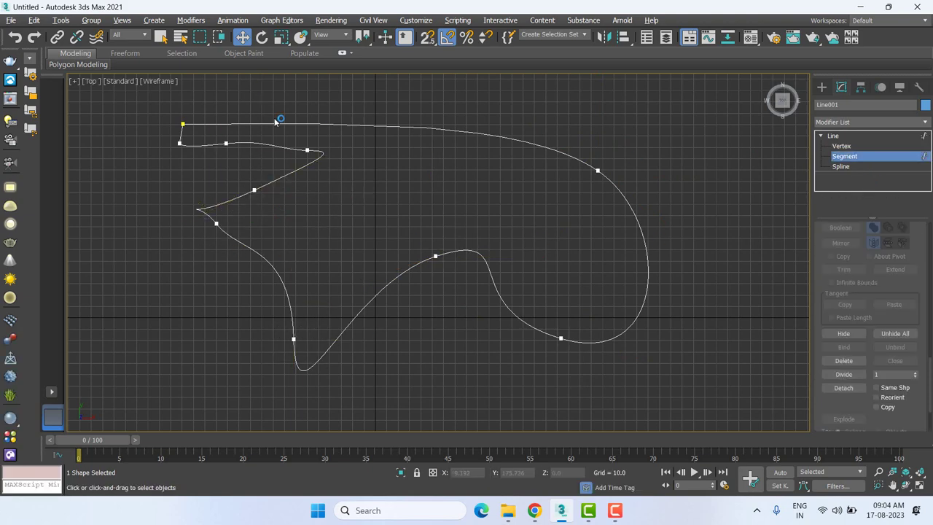
left_click(452, 132)
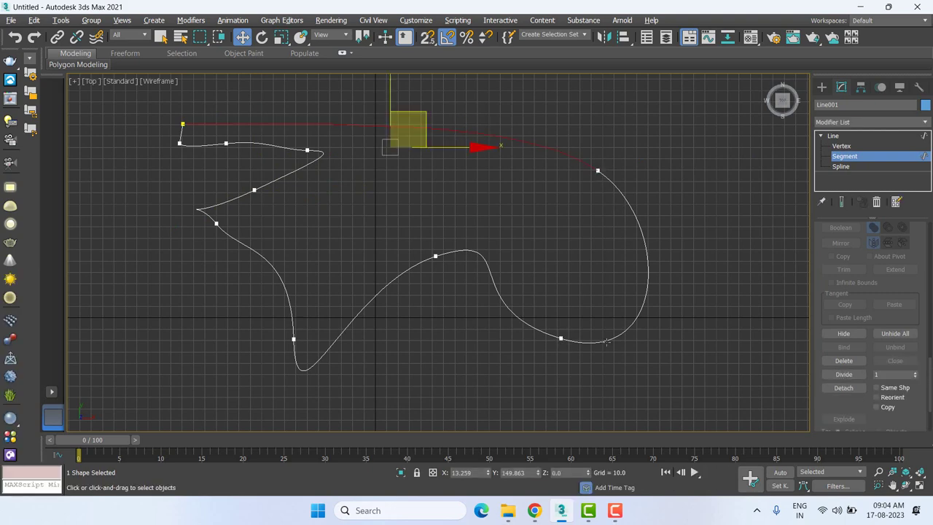
left_click(640, 224)
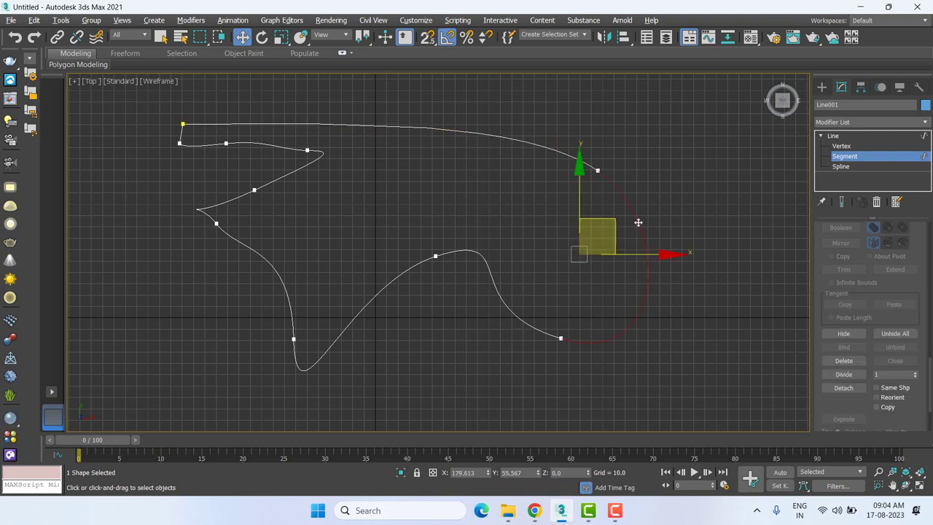
left_click(839, 167)
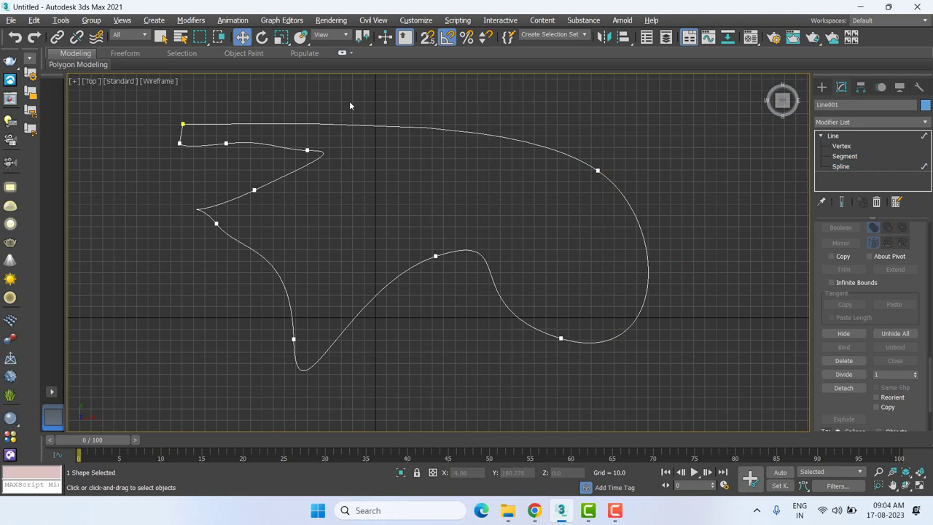
left_click(480, 254)
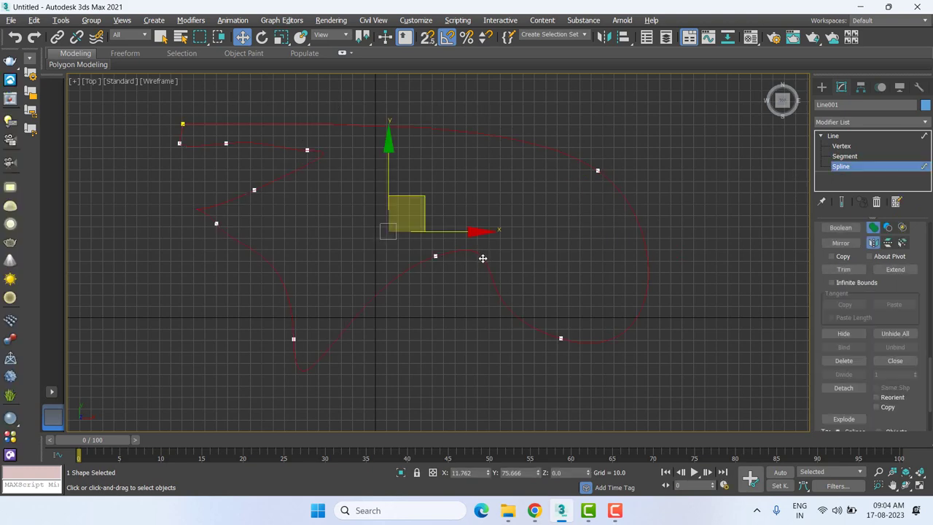
left_click(841, 146)
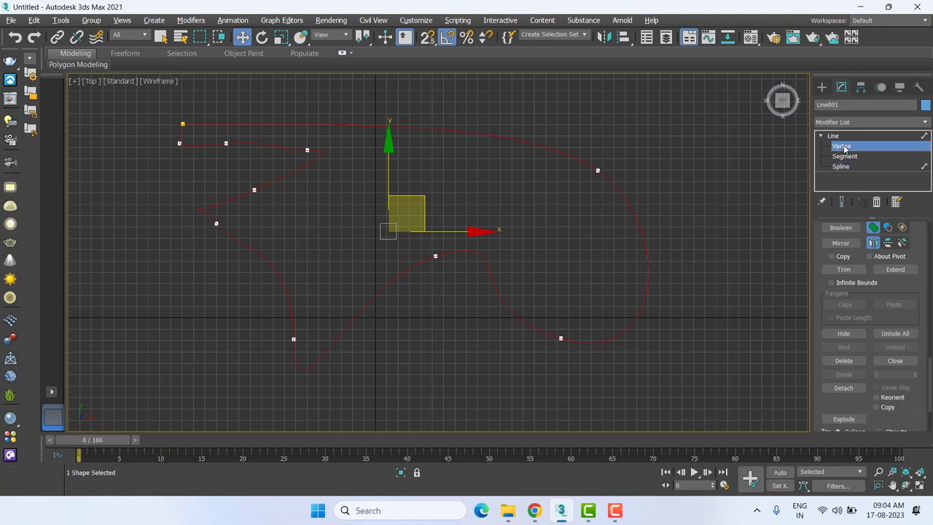
left_click(844, 156)
left_click(841, 167)
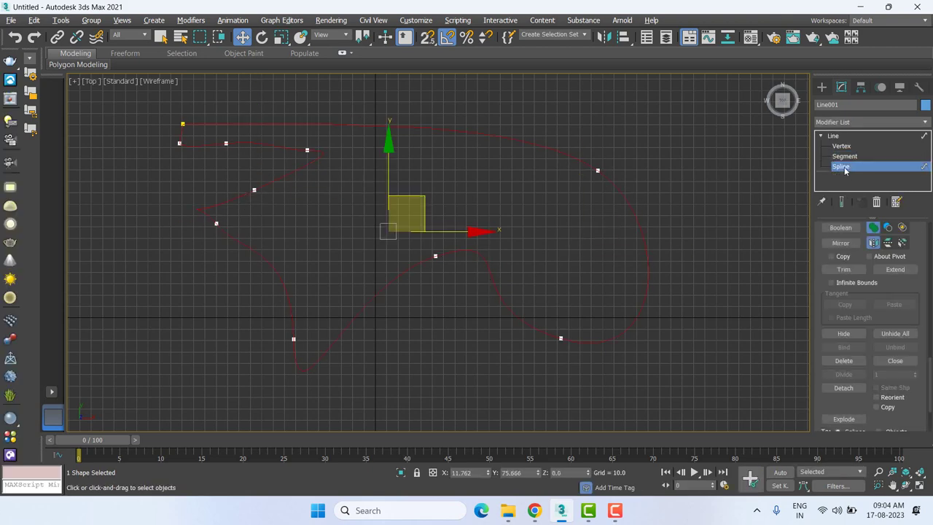
- At Vertex level, select the top-right vertex and pull its Bezier handles outward to widen the curve
left_click(839, 147)
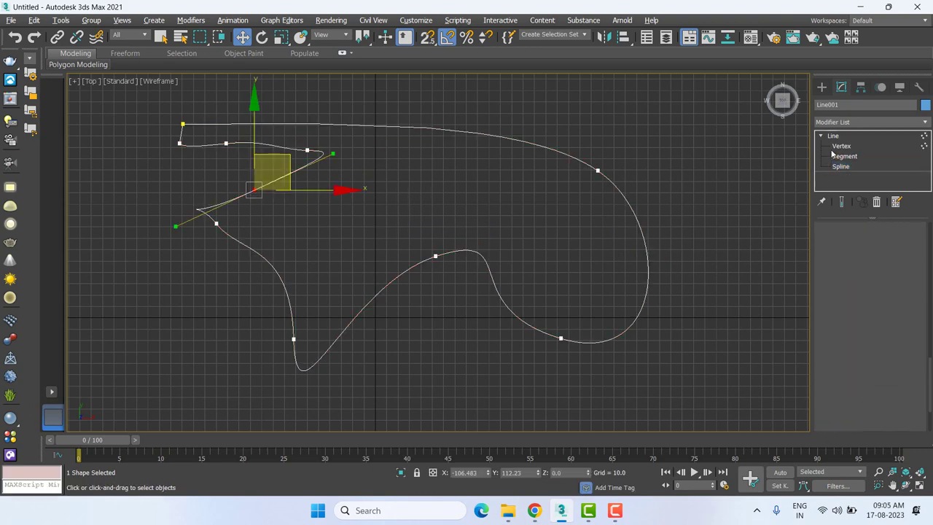
left_click_drag(631, 148, 508, 189)
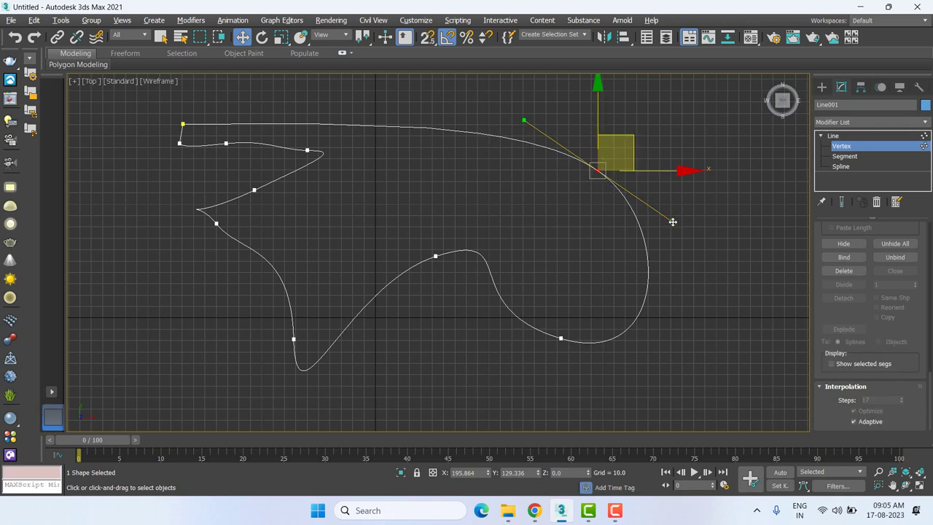
mouse_move(673, 220)
left_mouse_down()
mouse_move(577, 119)
mouse_move(715, 210)
mouse_move(710, 137)
mouse_move(716, 242)
left_mouse_up()
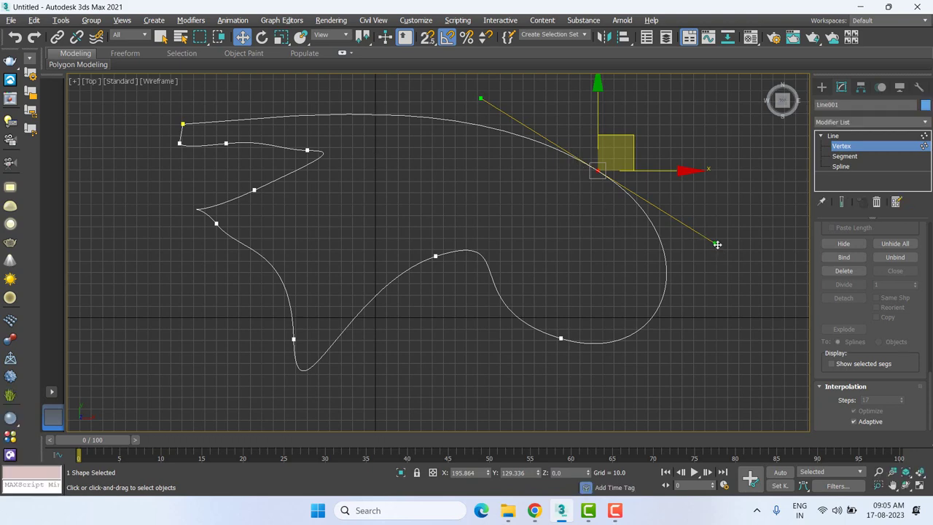
mouse_move(715, 243)
left_mouse_down()
mouse_move(727, 204)
mouse_move(723, 244)
left_mouse_up()
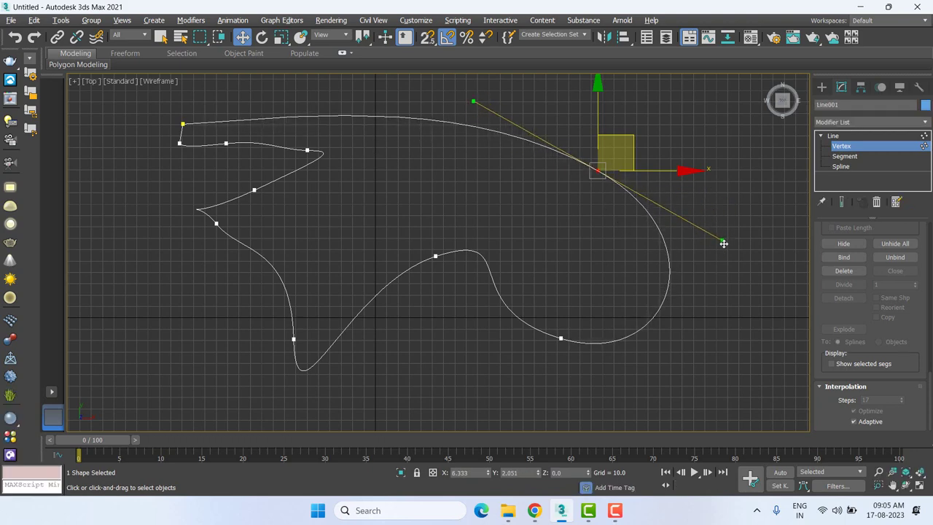
- Convert the selected top-right vertex to a Corner vertex through its quad menu
right_click(597, 169)
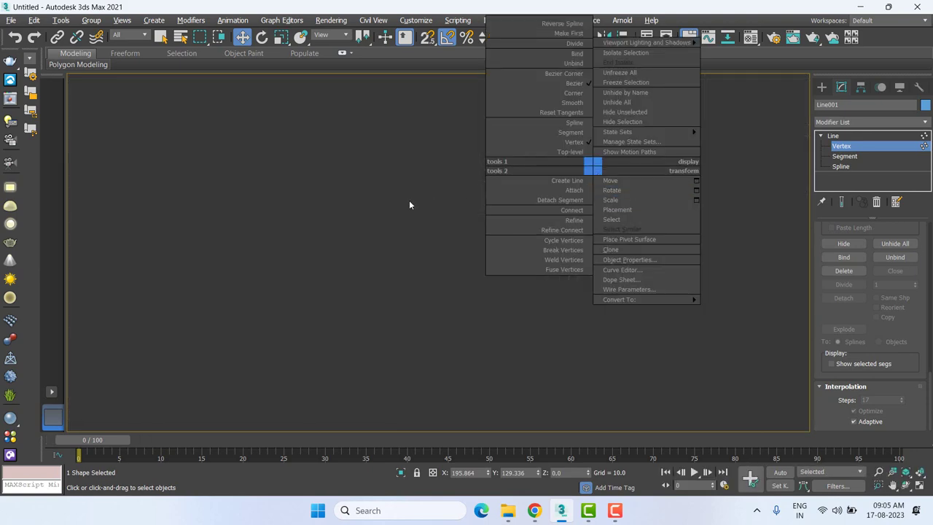
key("Escape")
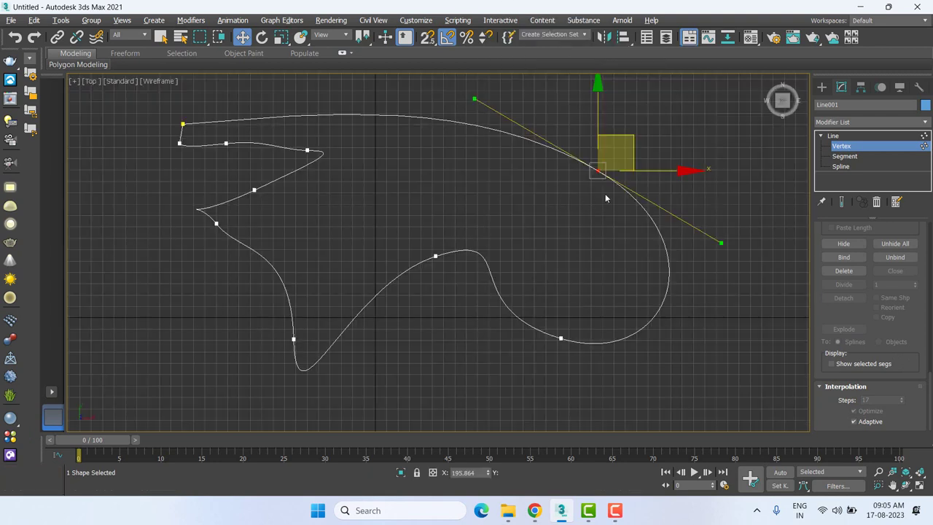
right_click(607, 172)
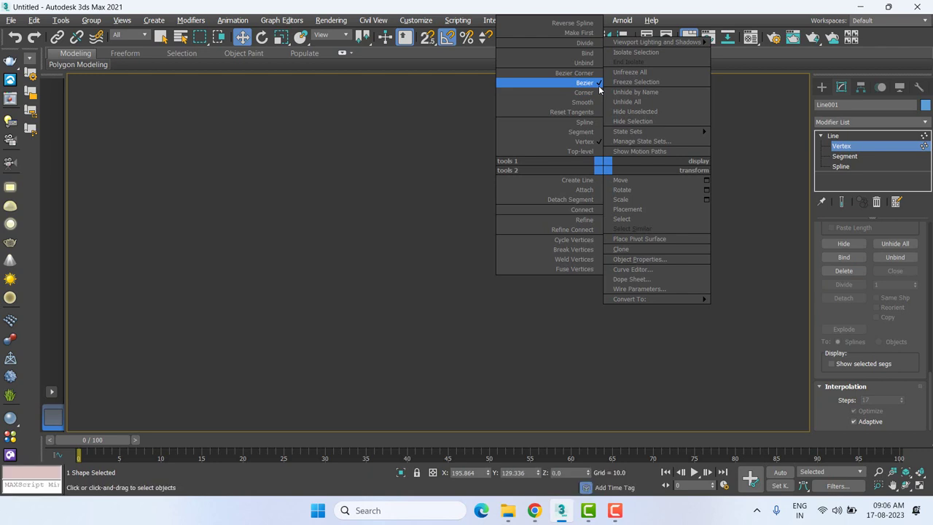
key("Escape")
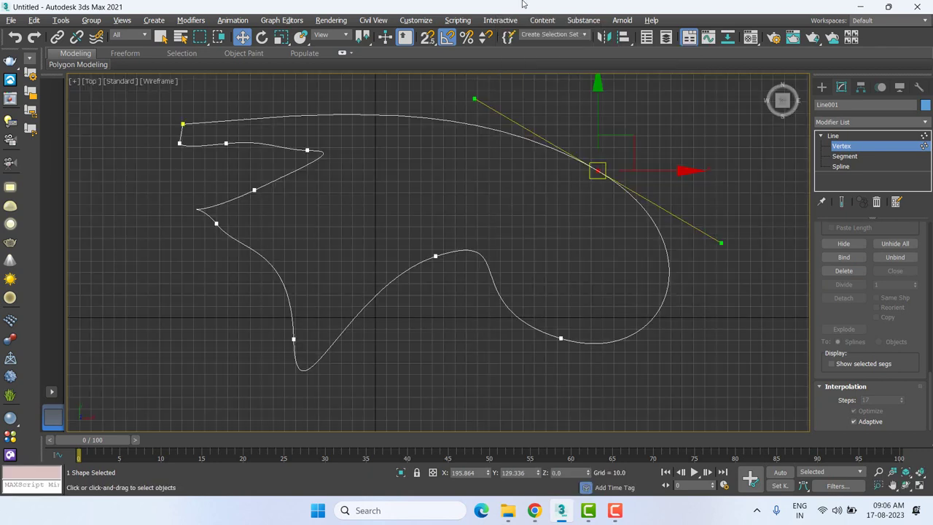
right_click(590, 193)
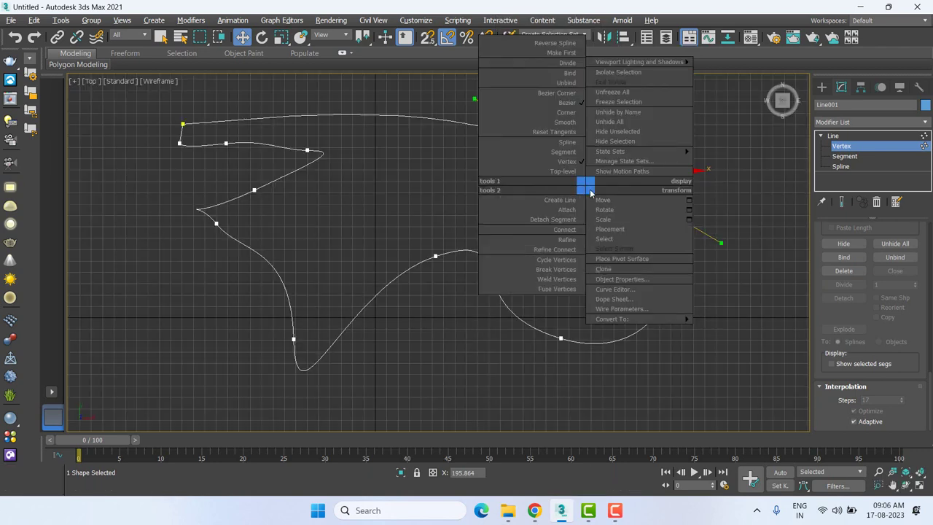
left_click(566, 112)
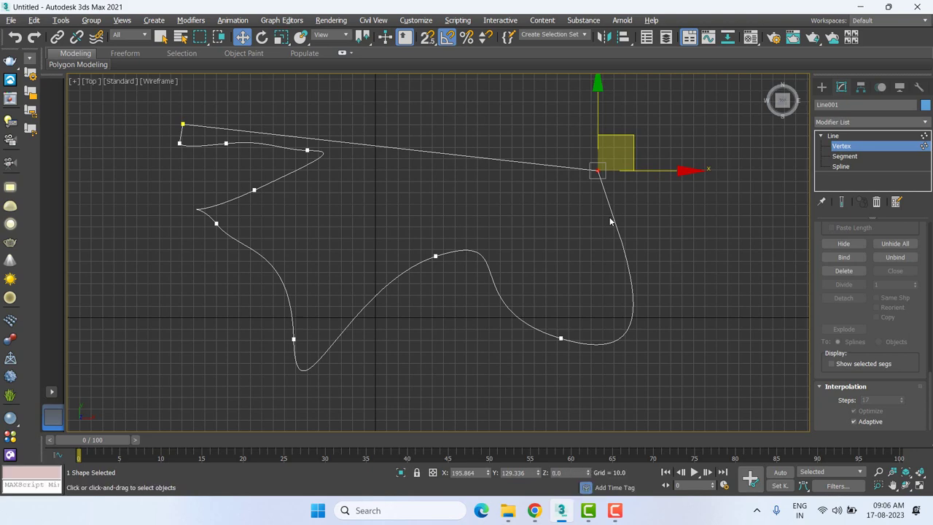
- Change the top-right vertex type to Smooth
right_click(605, 177)
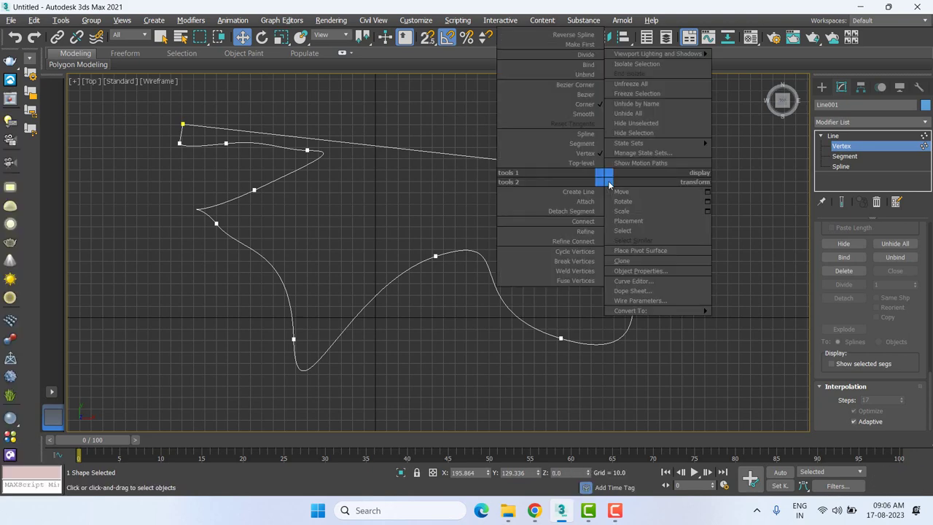
mouse_move(628, 143)
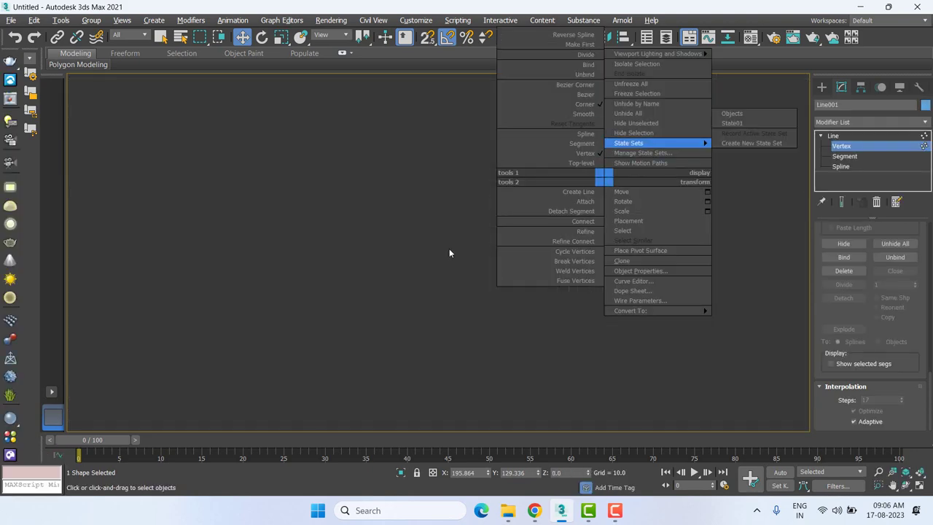
key("Escape")
right_click(594, 189)
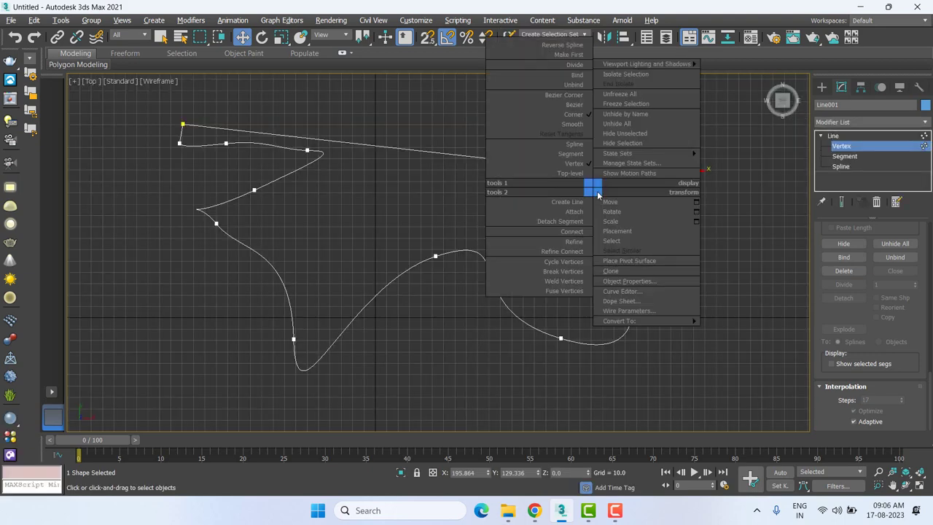
key("Escape")
right_click(592, 169)
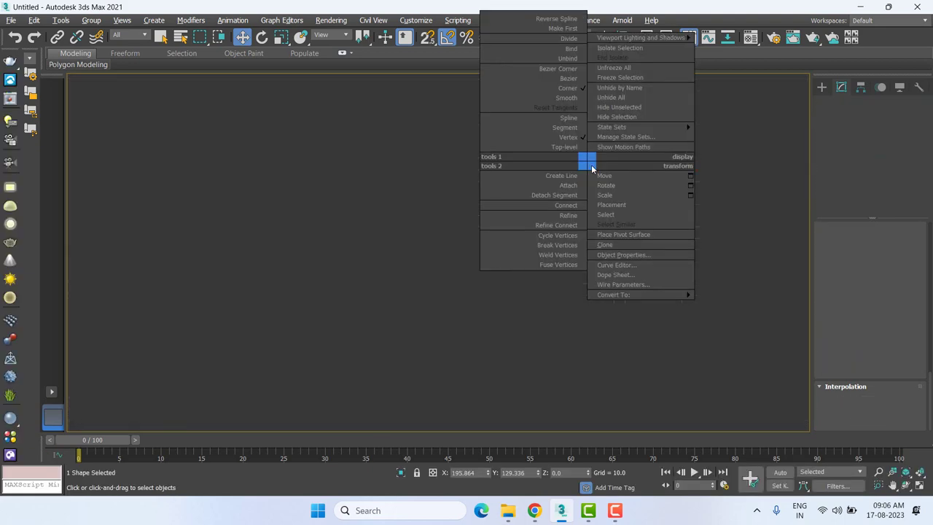
left_click(566, 98)
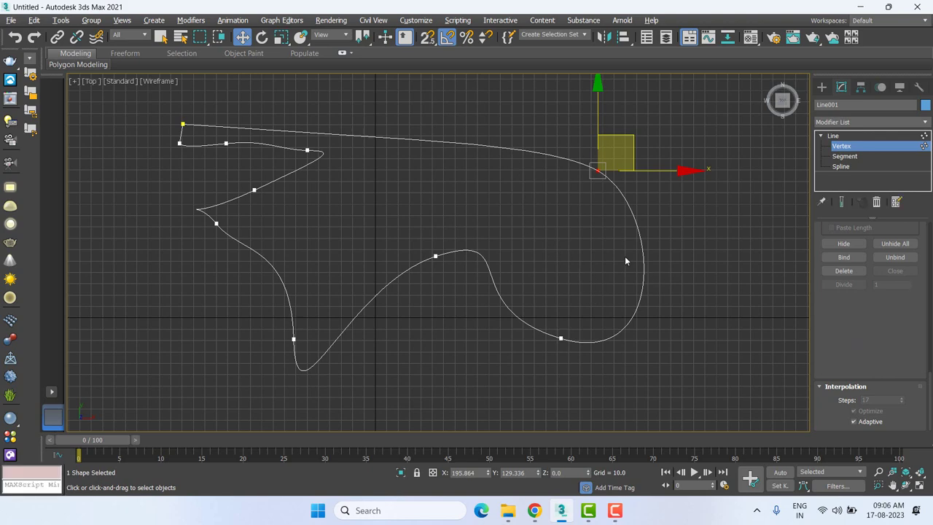
- Switch the top-right vertex back to Bezier with tangent handles
right_click(593, 169)
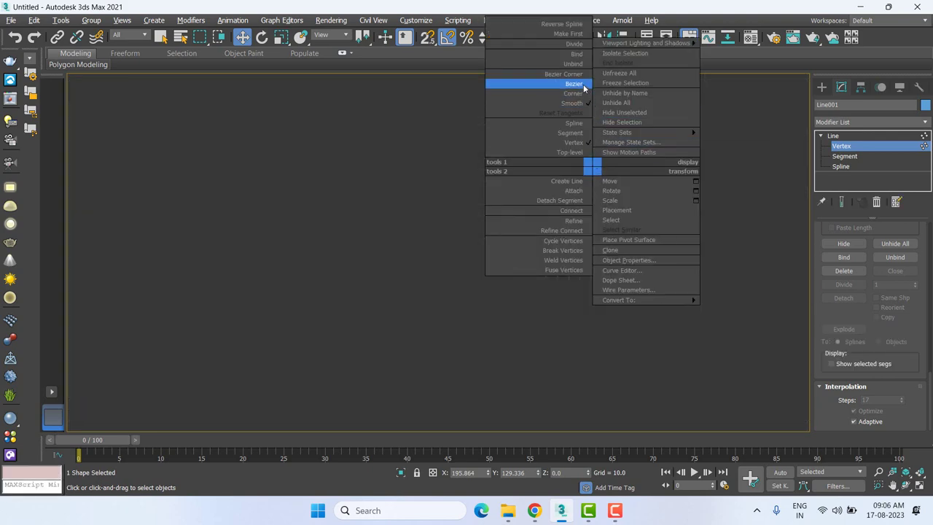
left_click(573, 84)
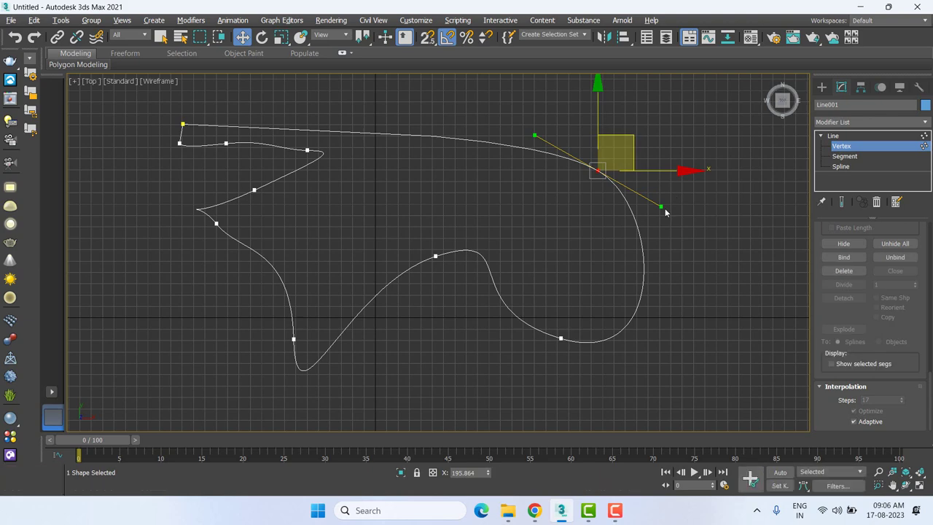
right_click(589, 169)
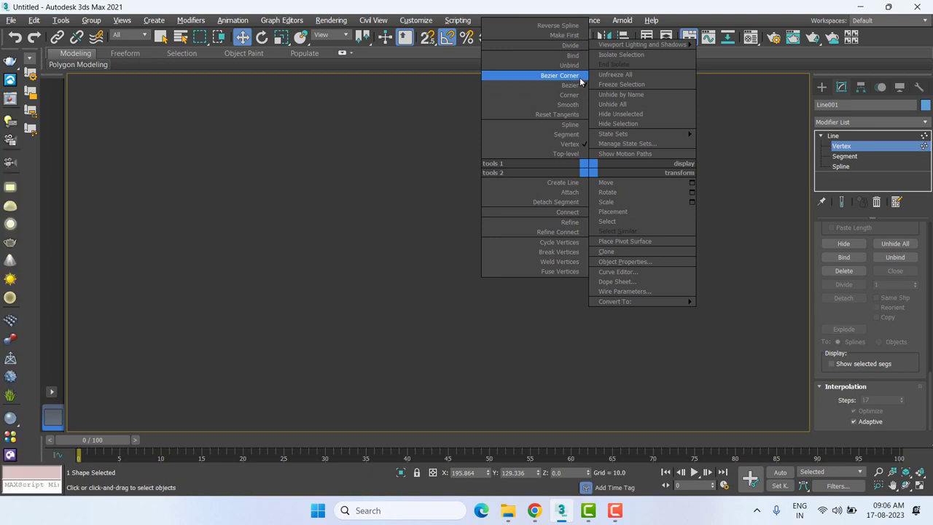
- Make the vertex a Bezier Corner and pull its lower handle right to round the right side
left_click(559, 76)
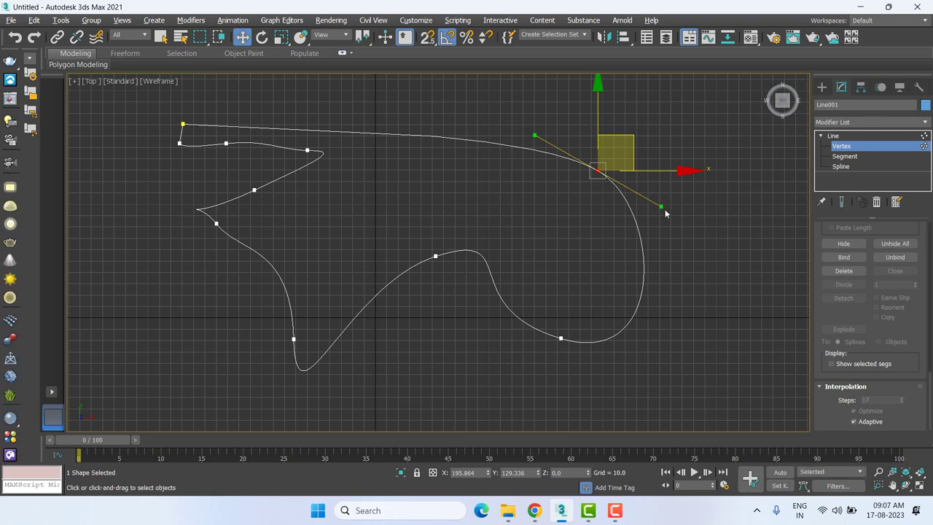
mouse_move(663, 209)
left_mouse_down()
mouse_move(717, 235)
mouse_move(512, 196)
mouse_move(646, 258)
mouse_move(466, 258)
mouse_move(683, 239)
mouse_move(525, 304)
mouse_move(502, 233)
mouse_move(702, 233)
mouse_move(492, 291)
mouse_move(646, 252)
mouse_move(714, 211)
left_mouse_up()
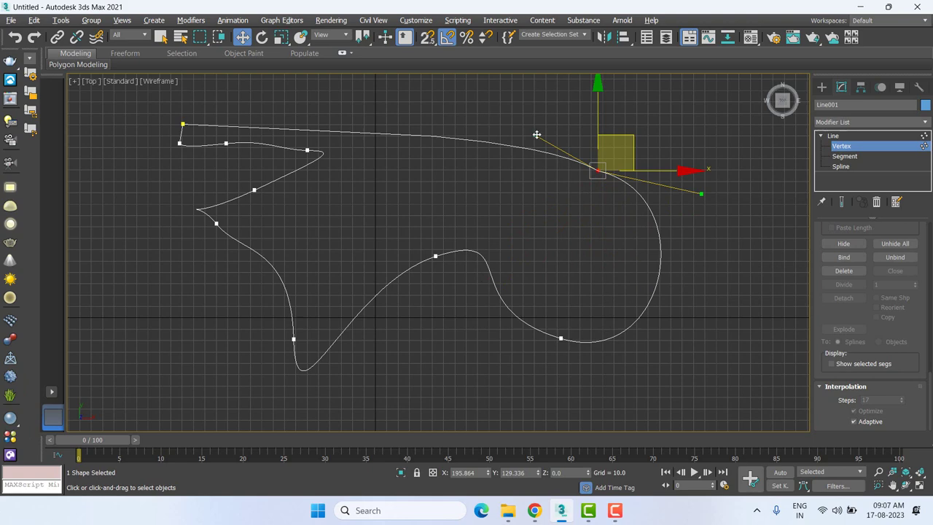
left_click_drag(467, 163, 558, 189)
left_click(597, 169)
- Swing the upper tangent handle around until the top edge arches higher
mouse_move(534, 135)
left_mouse_down()
mouse_move(448, 105)
mouse_move(396, 109)
mouse_move(429, 221)
mouse_move(391, 238)
mouse_move(447, 112)
left_mouse_up()
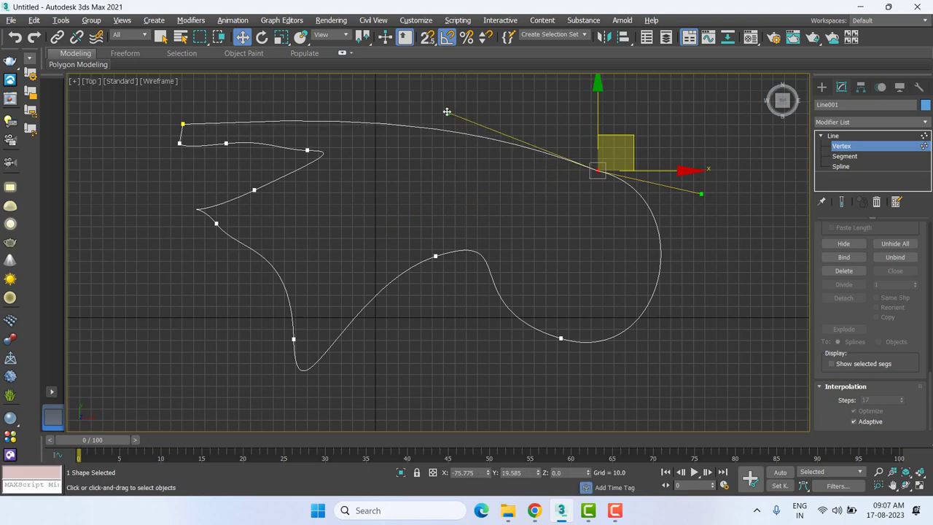
left_click_drag(447, 111, 306, 234)
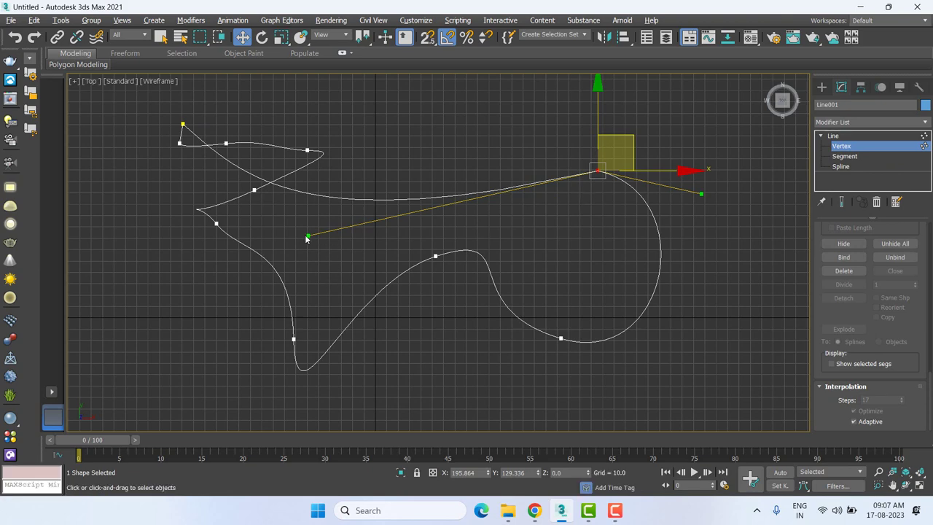
left_click_drag(308, 235, 421, 91)
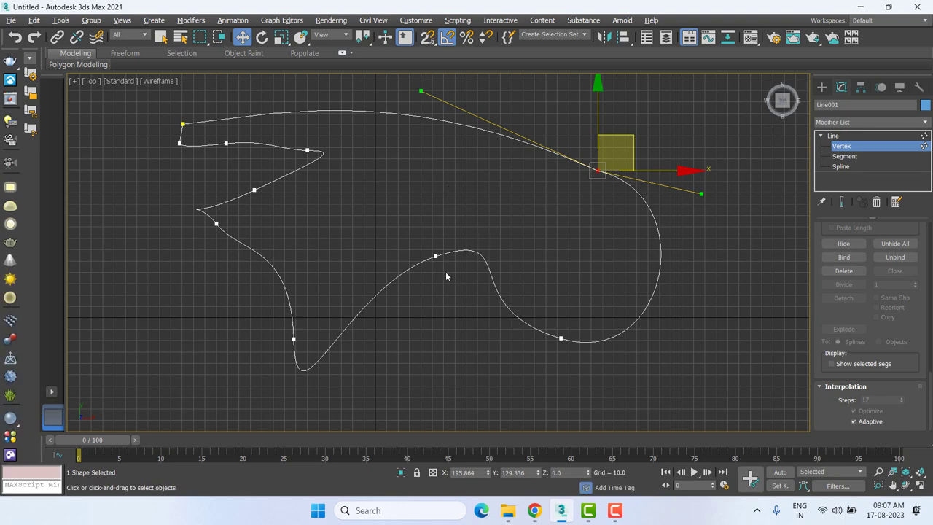
- Return to Line001's top level and frame the whole outline in the Perspective view
key("p")
left_click(860, 135)
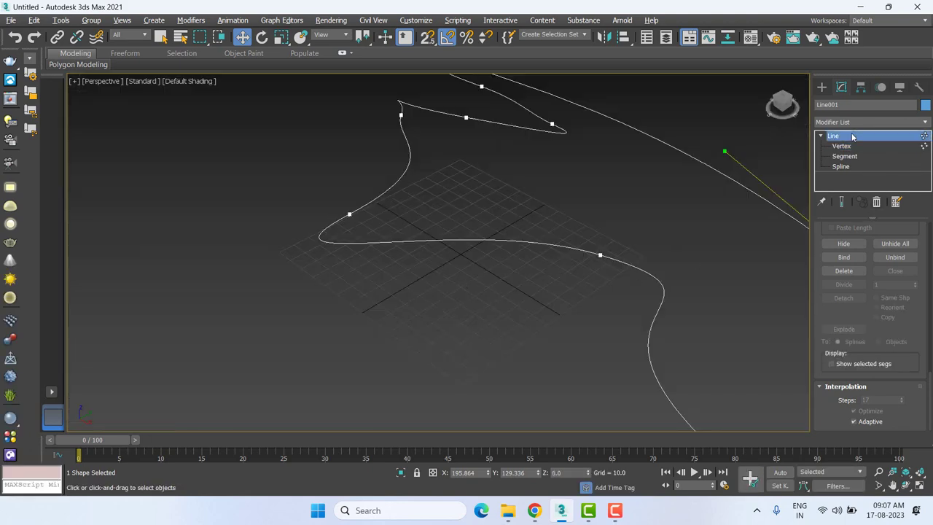
scroll(634, 257, "down", 5)
middle_click_drag(634, 257, 342, 286)
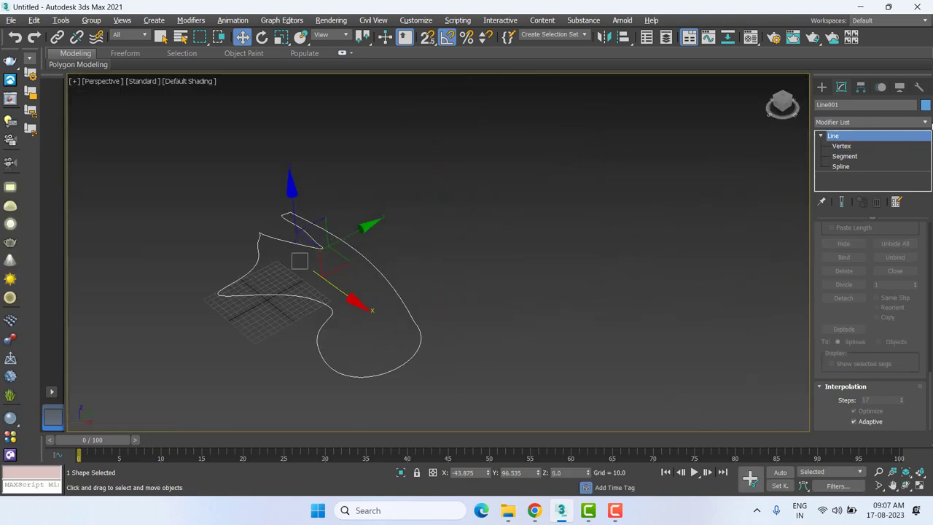
- Add an Extrude modifier to Line001, then go back to the Line's Vertex level
left_click(881, 123)
scroll(878, 241, "down", 5)
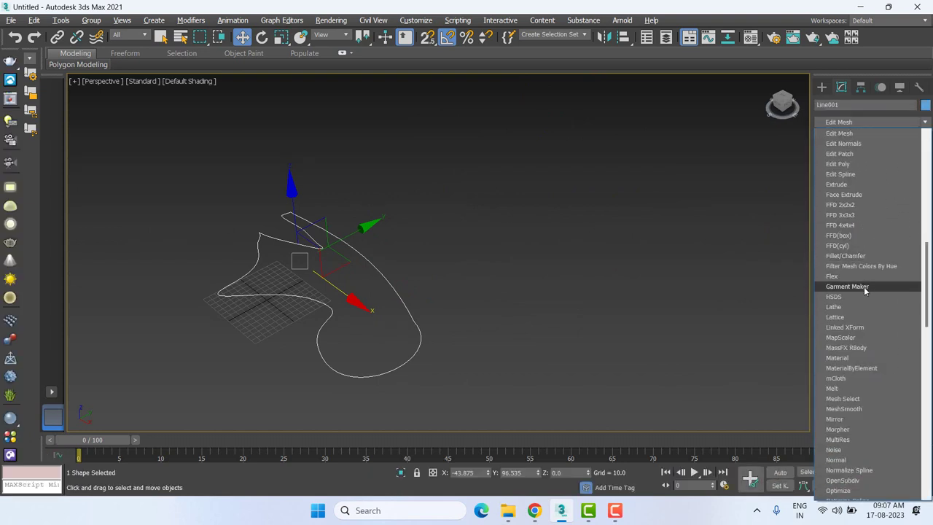
left_click(851, 185)
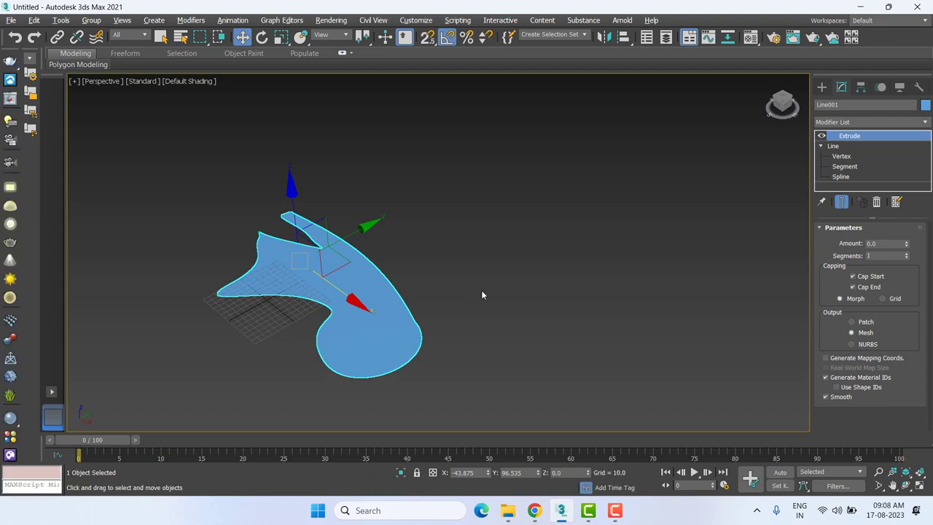
left_click(842, 156)
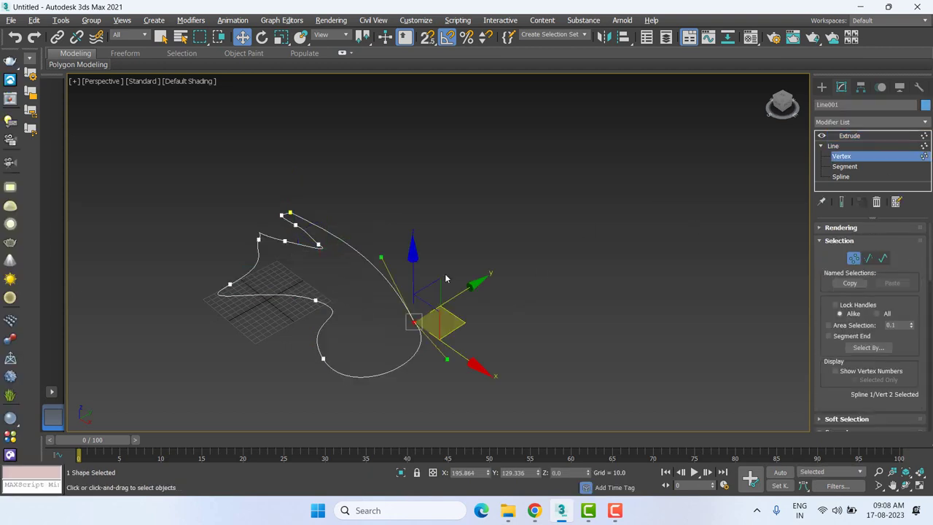
- Bend the top curve's tangent in Top view, then inspect the Extrude result in Perspective
key("t")
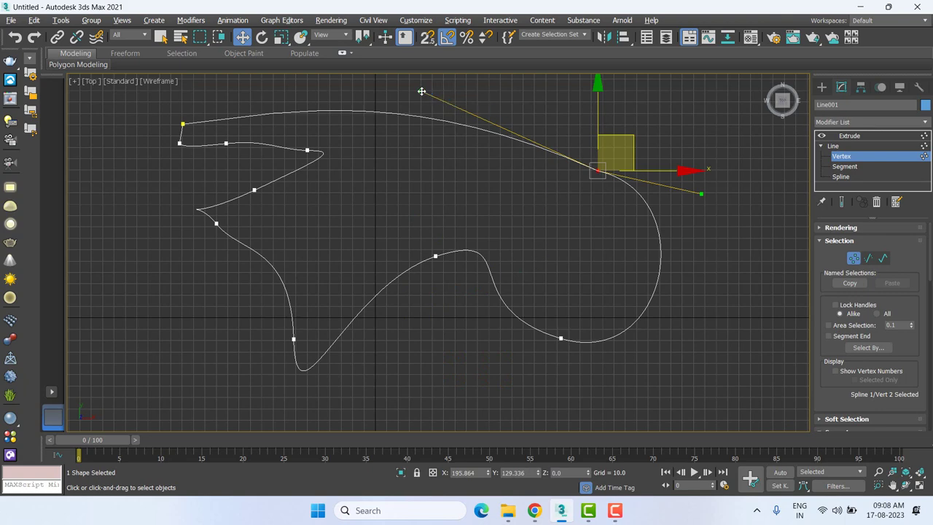
left_click_drag(422, 91, 382, 219)
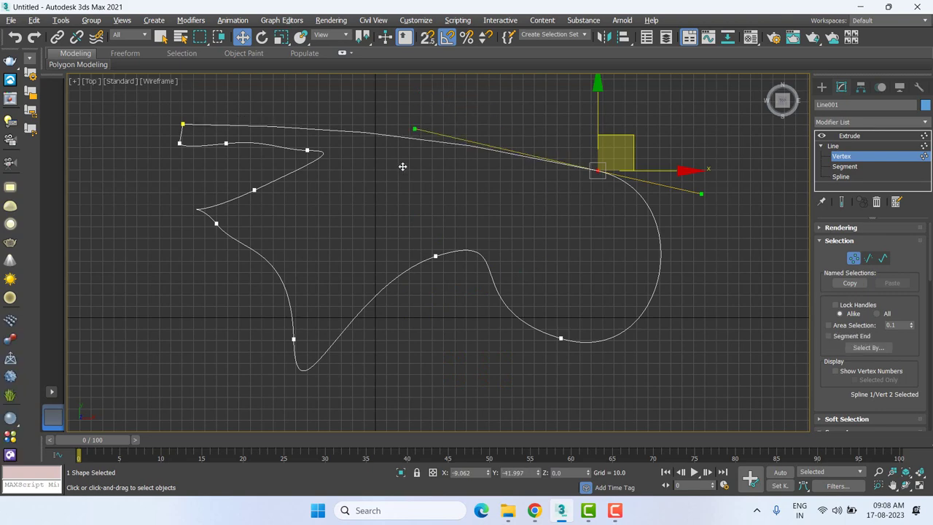
left_click(899, 137)
key("p")
scroll(560, 205, "down", 2)
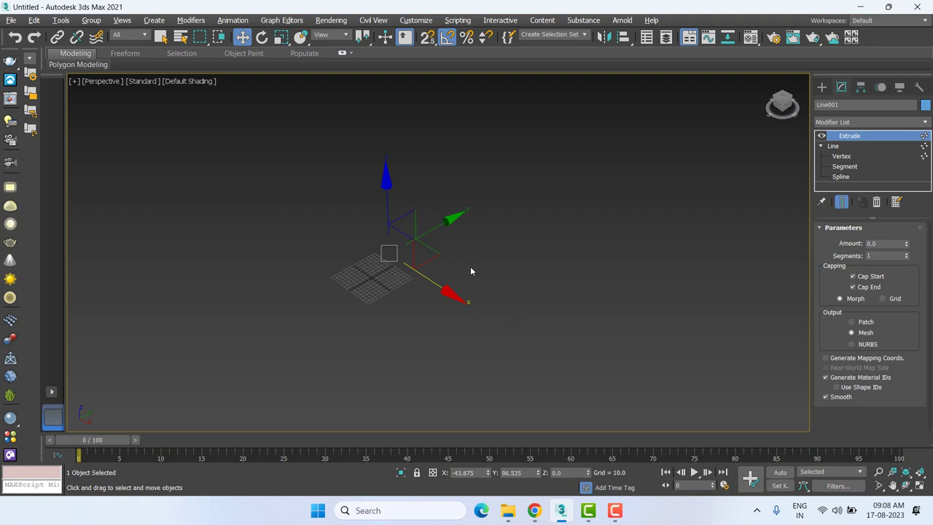
middle_click_drag(470, 267, 452, 288)
- Back in Top view, re-drag the vertex tangent to sweep the top curve and recentre the outline
key("t")
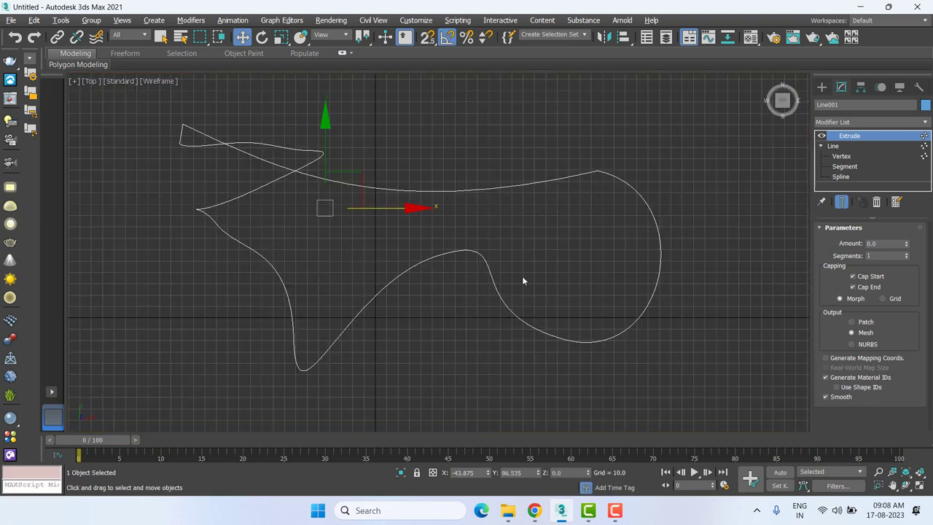
left_click(841, 156)
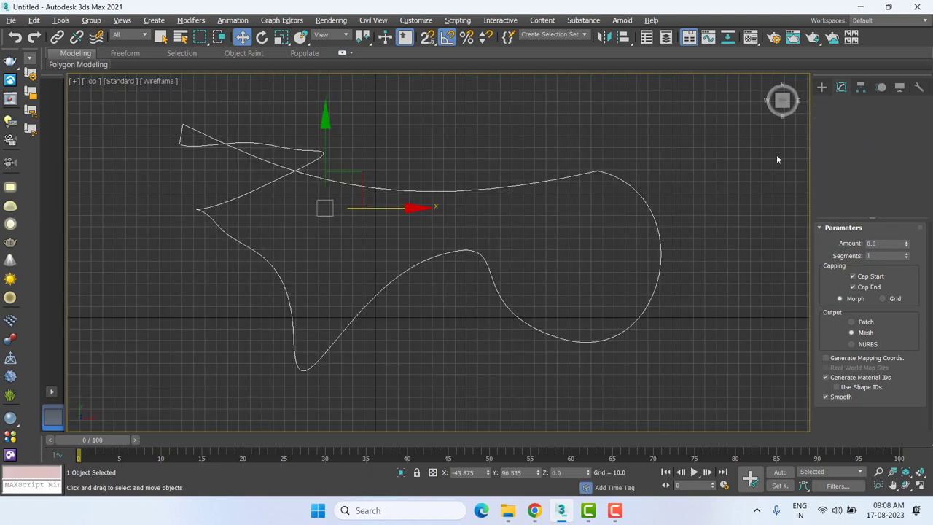
mouse_move(385, 221)
left_mouse_down()
mouse_move(419, 109)
mouse_move(441, 85)
mouse_move(480, 112)
left_mouse_up()
mouse_move(480, 112)
middle_mouse_down()
mouse_move(495, 129)
mouse_move(535, 141)
mouse_move(525, 125)
mouse_move(441, 135)
middle_mouse_up()
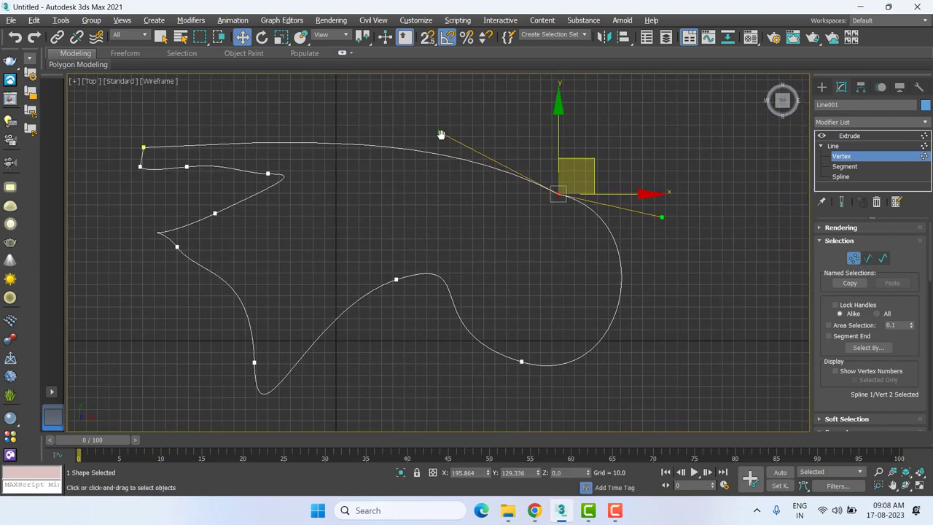
middle_click_drag(440, 135, 460, 140)
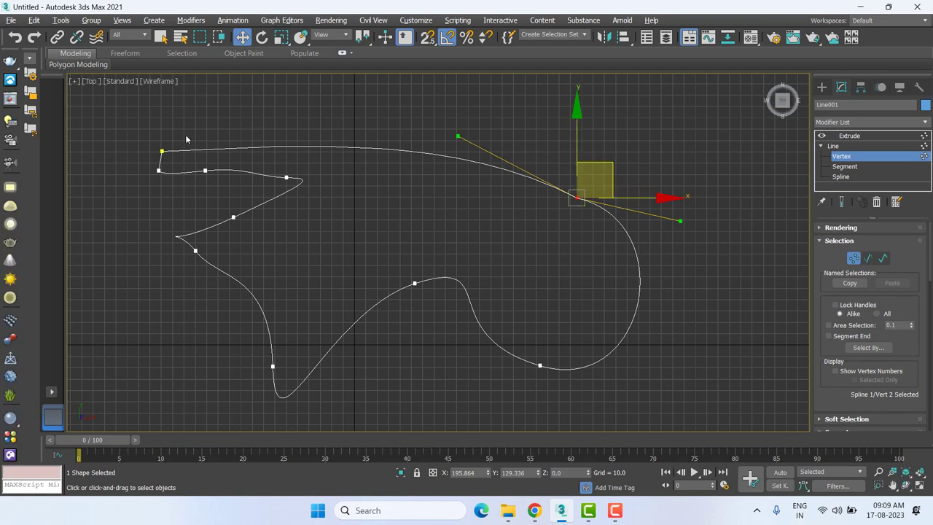
- Look at the Create panel's spline options, then set Line001's selected vertex to Smooth
left_click(821, 87)
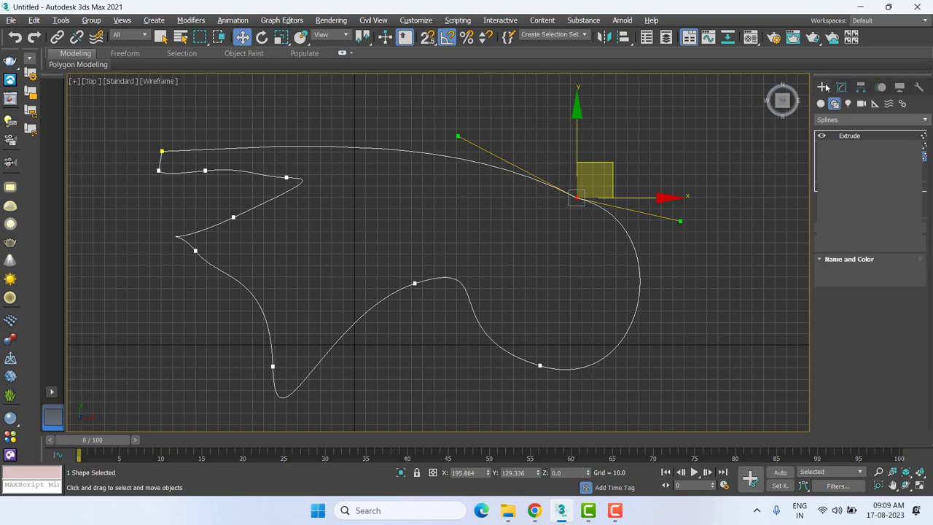
left_click(835, 104)
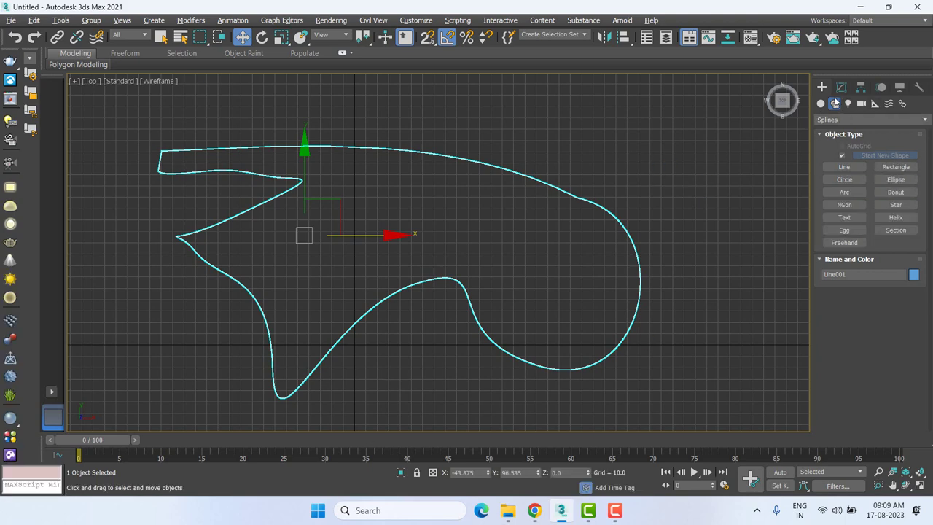
left_click(841, 86)
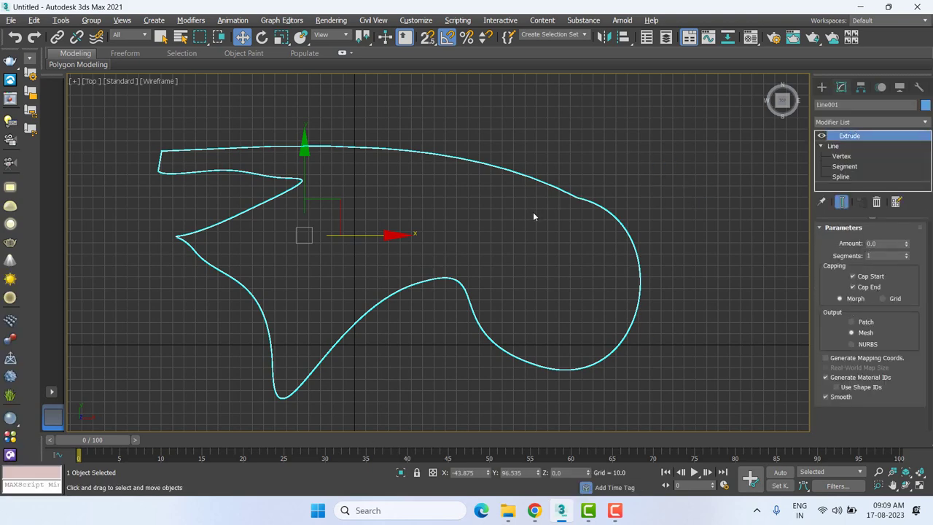
left_click(842, 156)
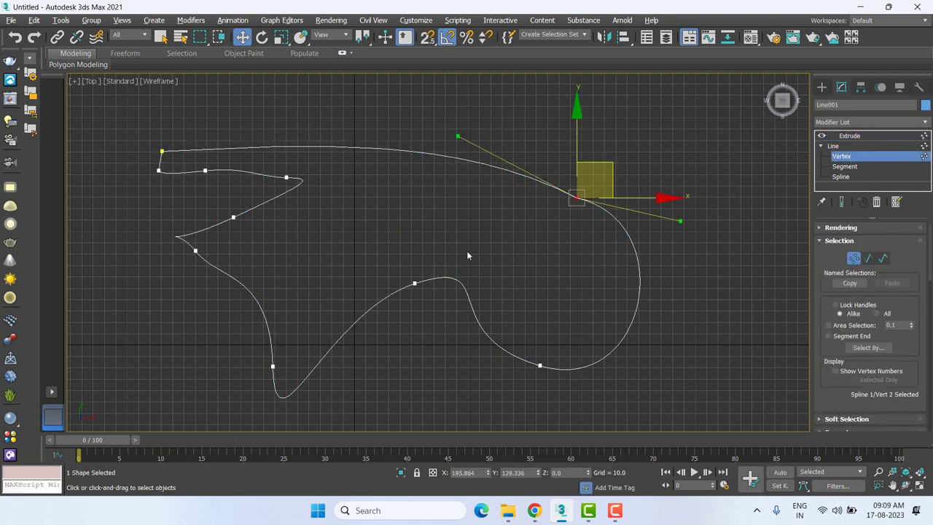
right_click(576, 194)
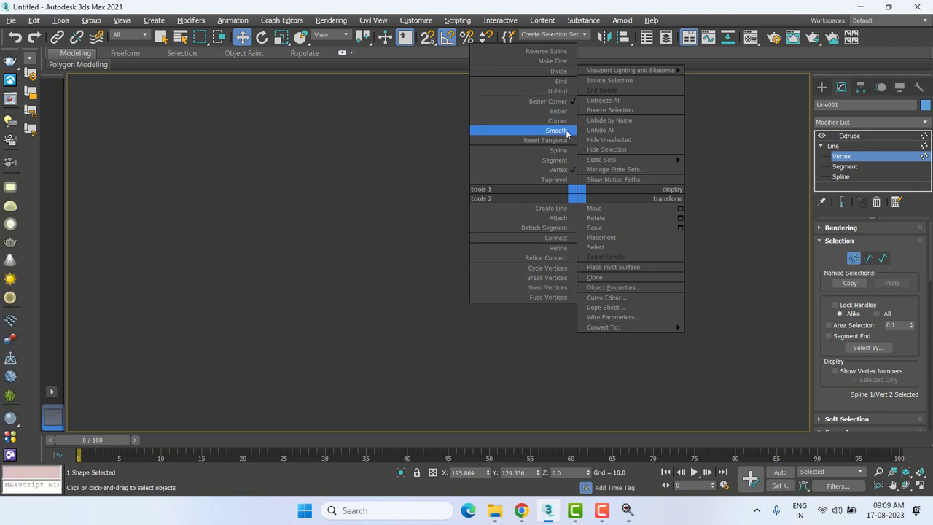
left_click(567, 133)
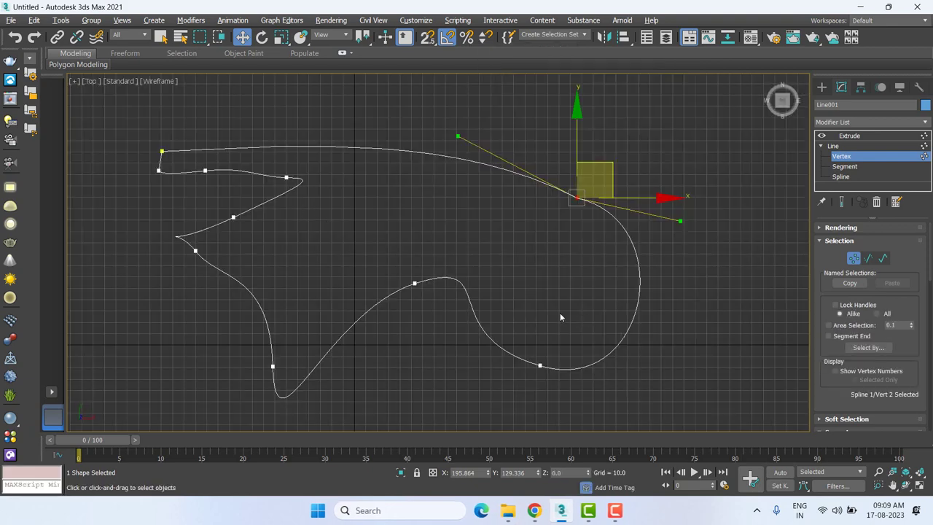
- Delete the Extrude modifier from Line001's modifier stack
middle_click_drag(560, 317, 579, 317)
left_click(846, 136)
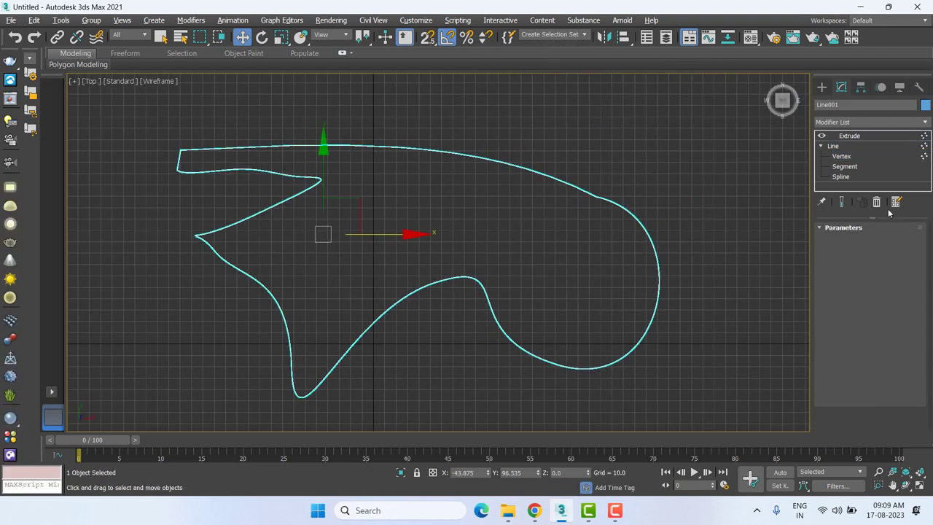
left_click(876, 201)
middle_click_drag(557, 296, 562, 281)
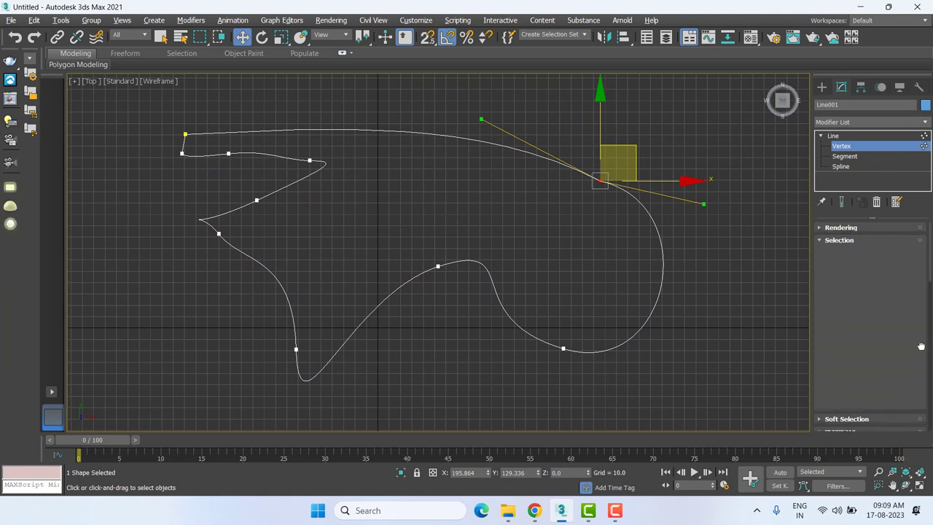
- Scroll the Geometry rollout, exit Vertex sub-object mode, and toggle between the Create and Modify panels
left_click_drag(923, 353, 930, 202)
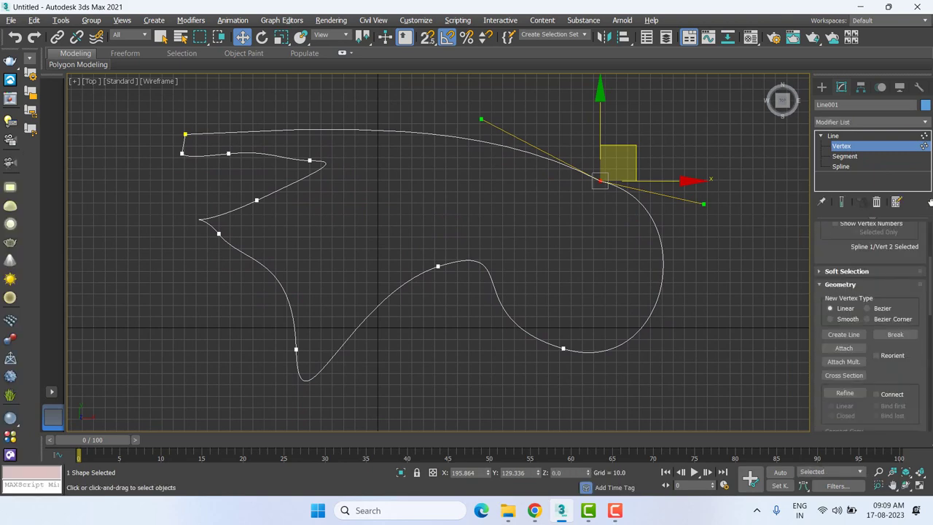
scroll(844, 335, "down", 1)
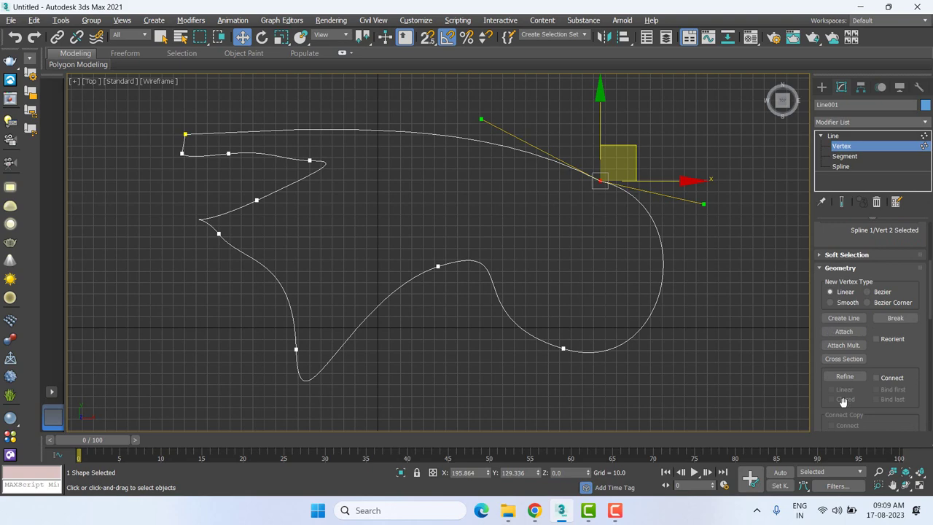
left_click(831, 136)
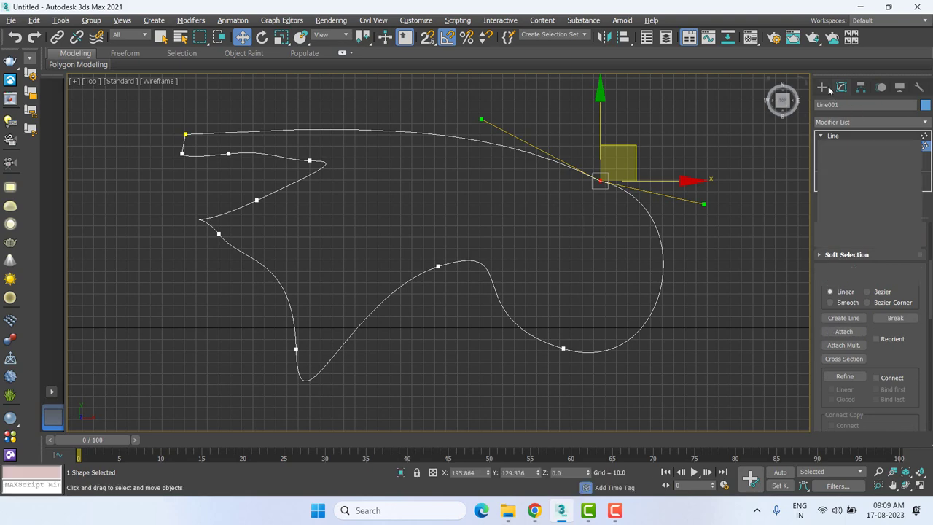
left_click(821, 87)
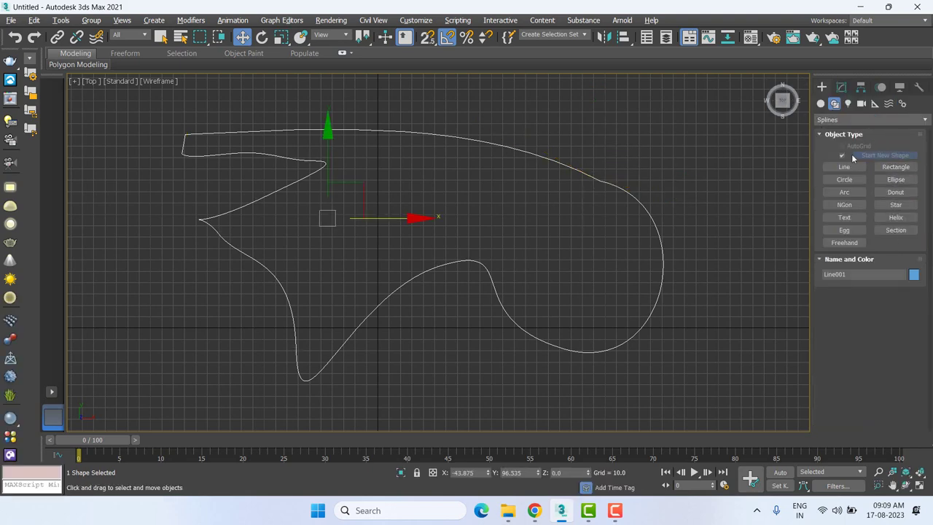
left_click(841, 87)
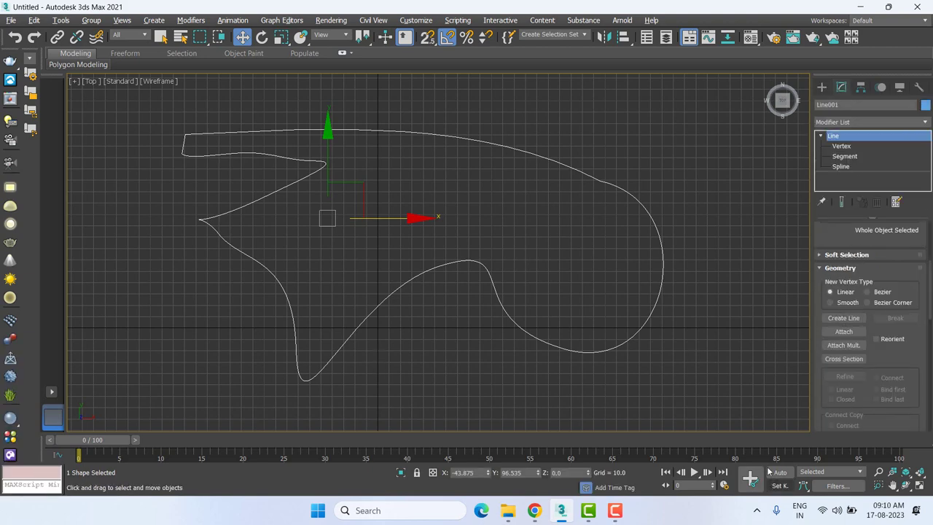
scroll(871, 342, "down", 5)
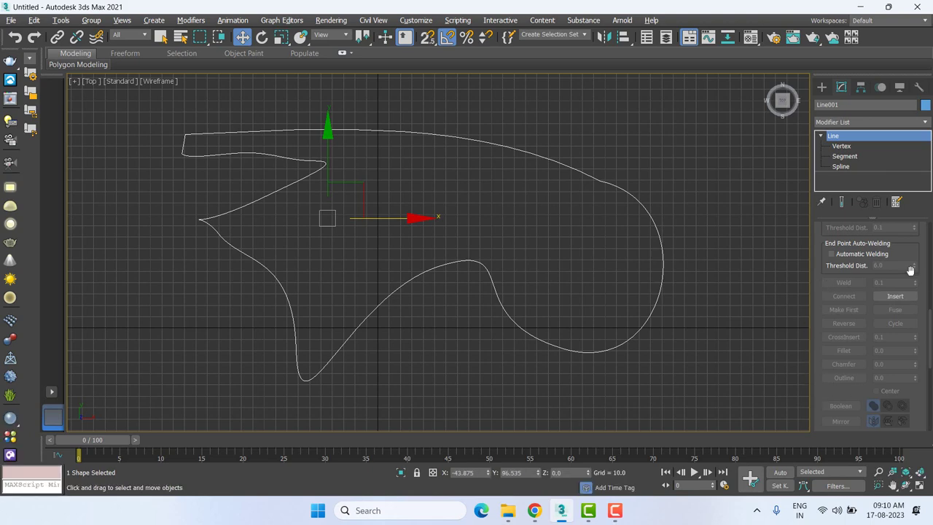
left_click(821, 87)
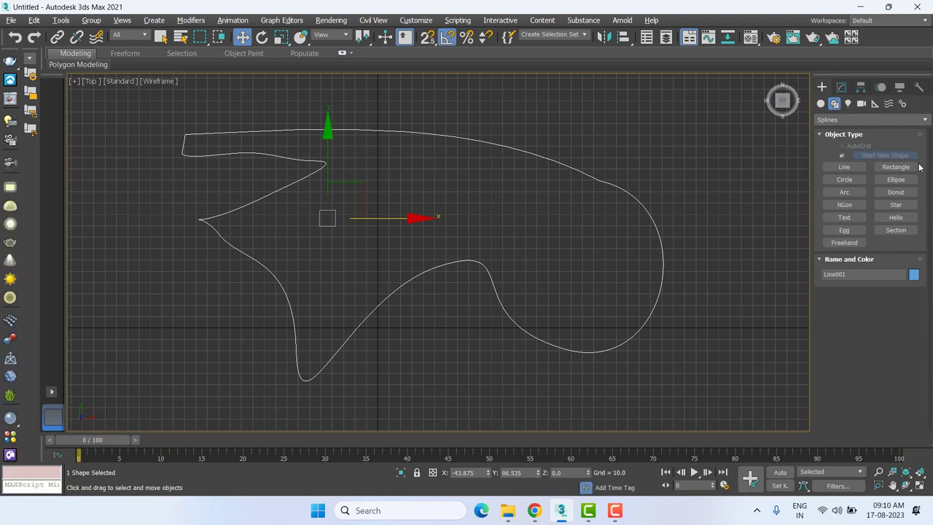
left_click(835, 89)
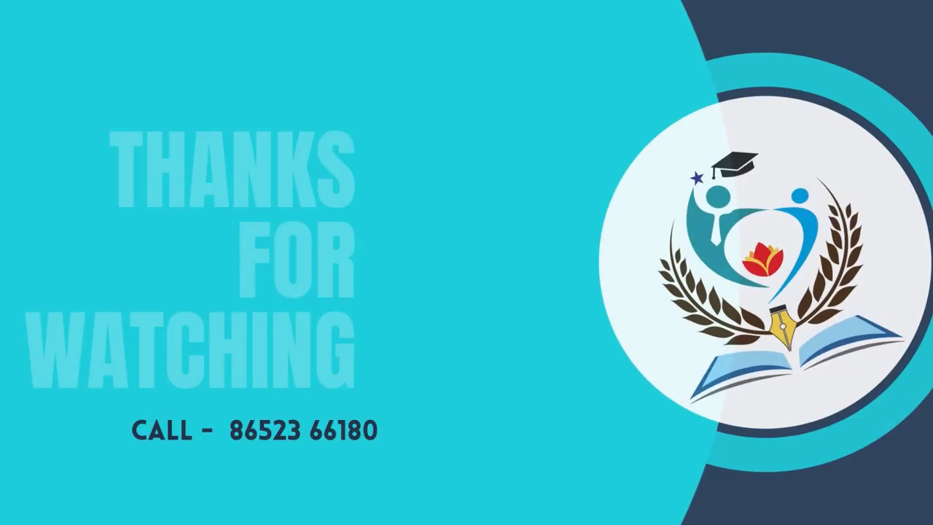